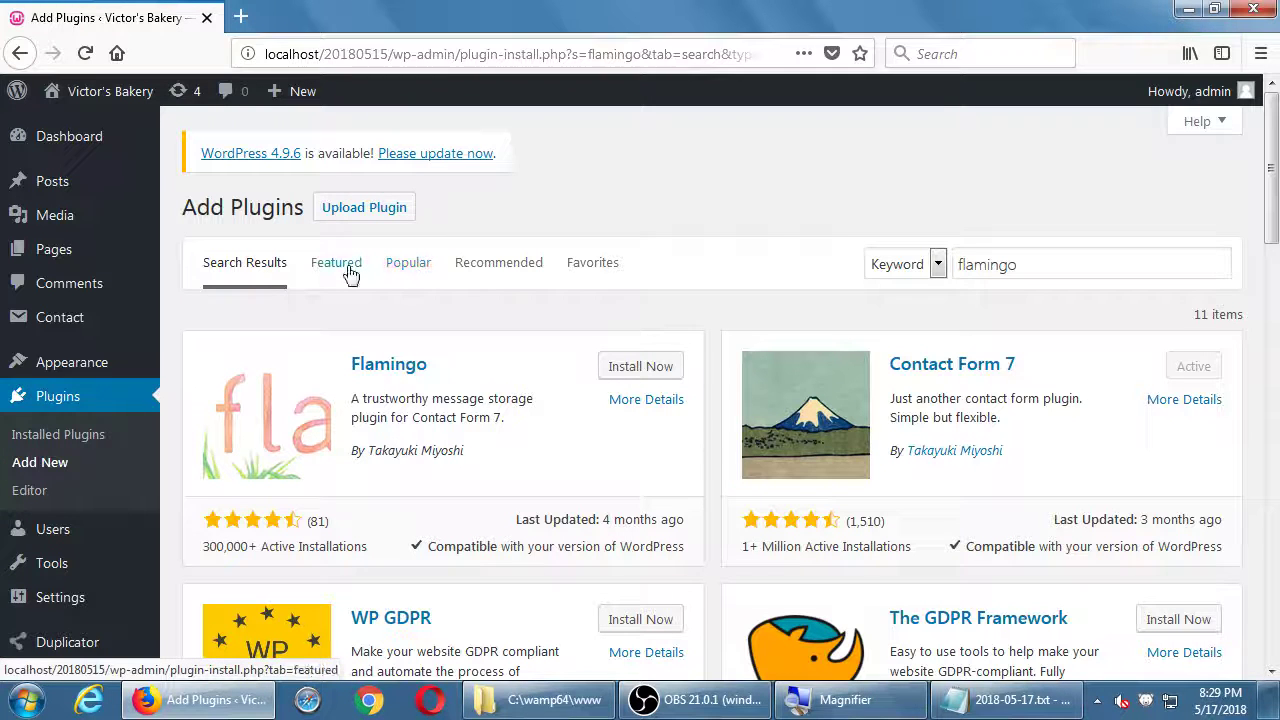
# Step: Check the installed plugins list, and browse the featured plugins on the page for adding new ones
pyautogui.click(60, 440)
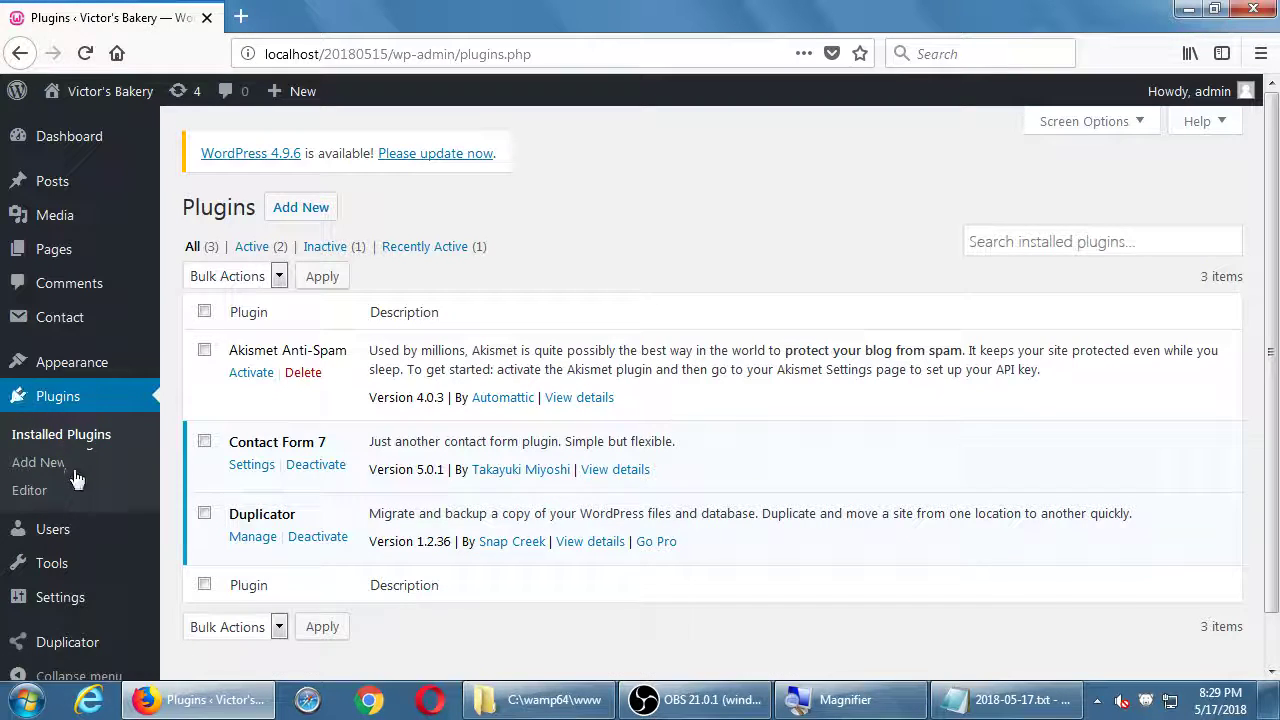
pyautogui.click(52, 464)
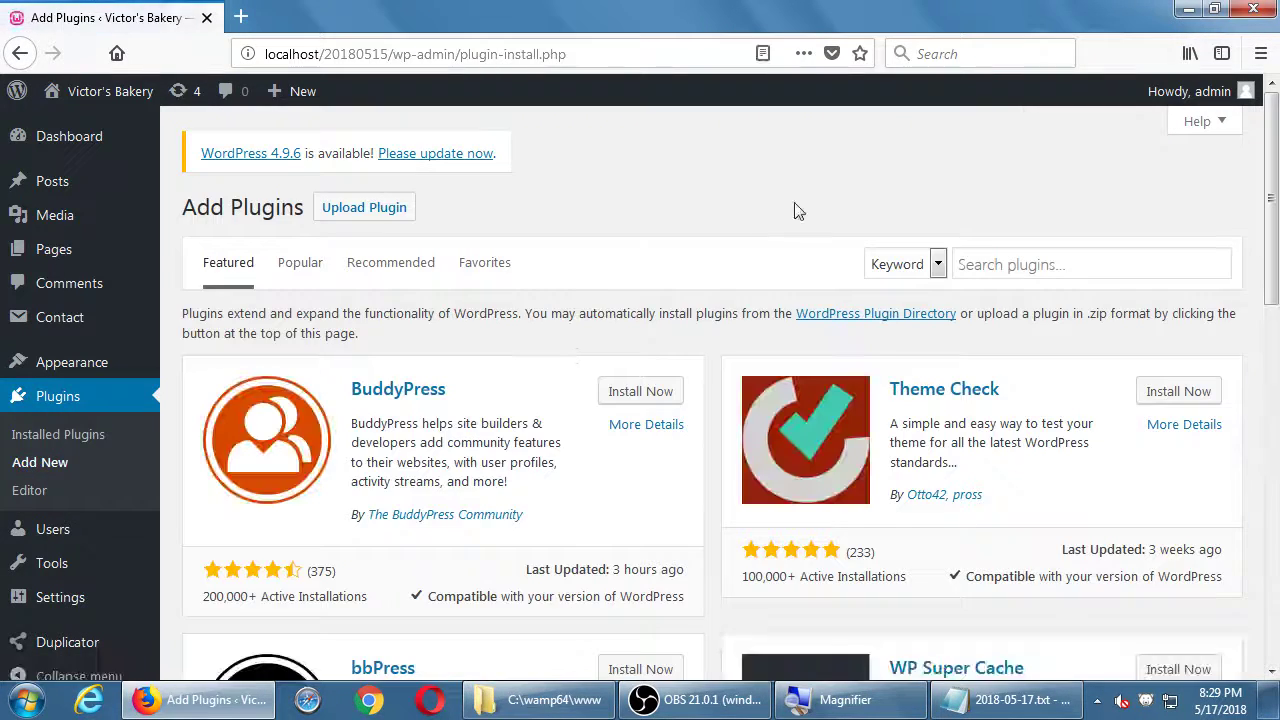
pyautogui.scroll(-7, 775, 218)
pyautogui.scroll(4, 760, 222)
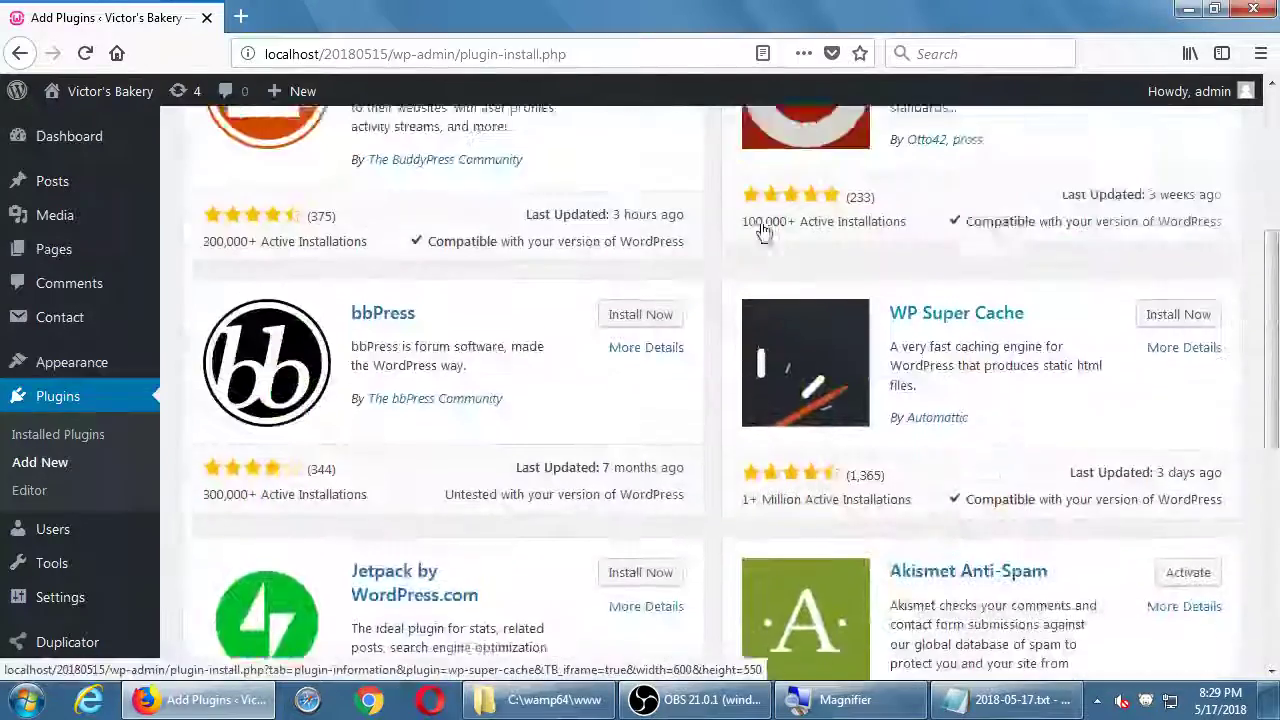
pyautogui.scroll(4, 762, 230)
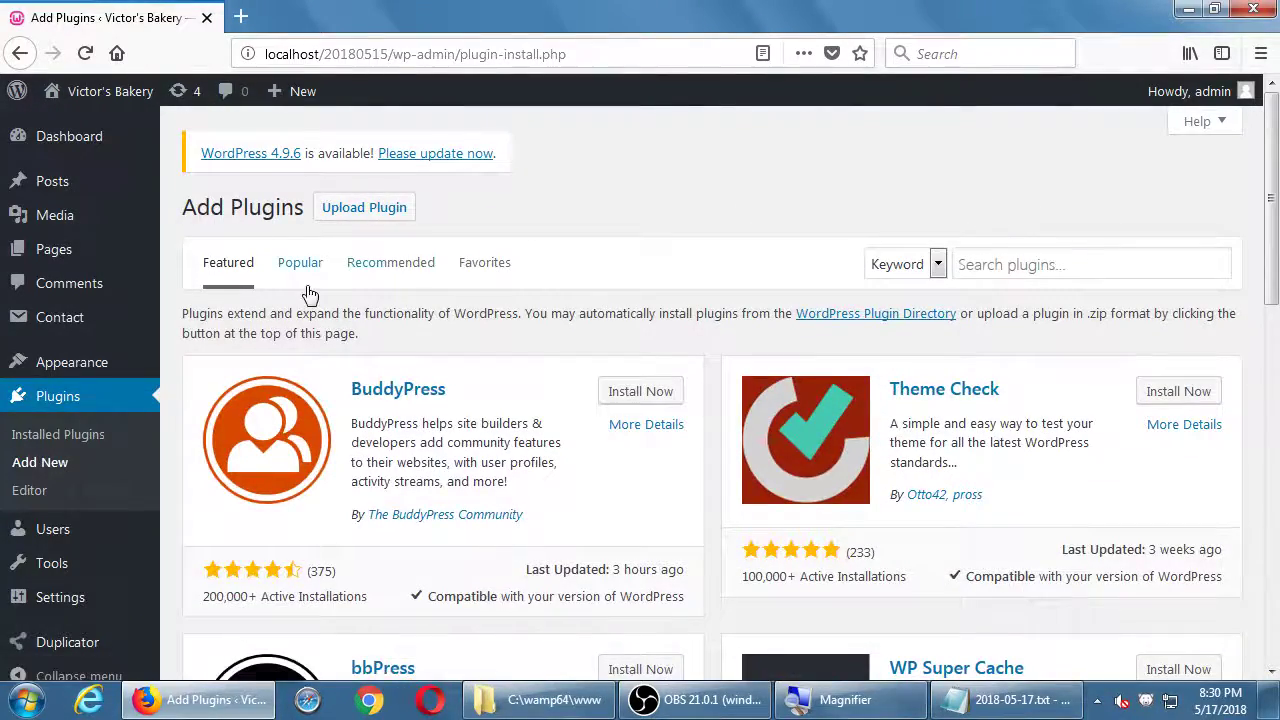
# Step: Search the plugin directory for "yoast" and look through the results
pyautogui.click(1021, 264)
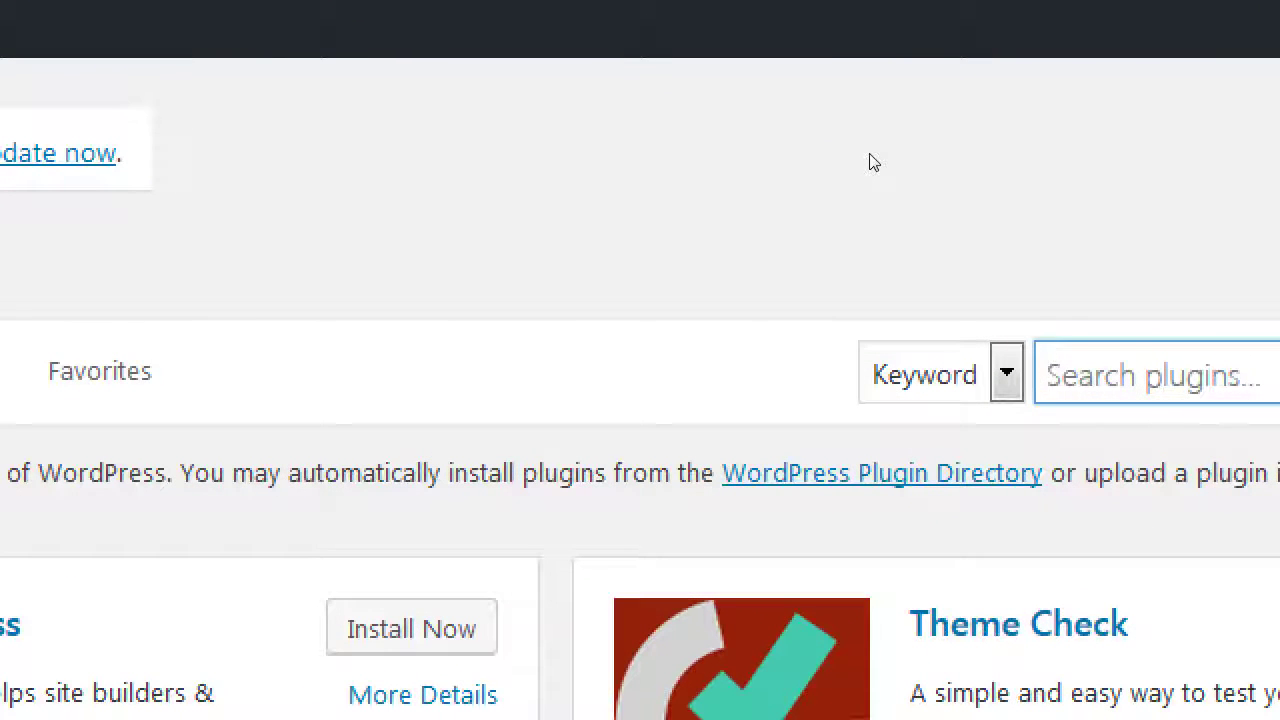
pyautogui.write('yoast')
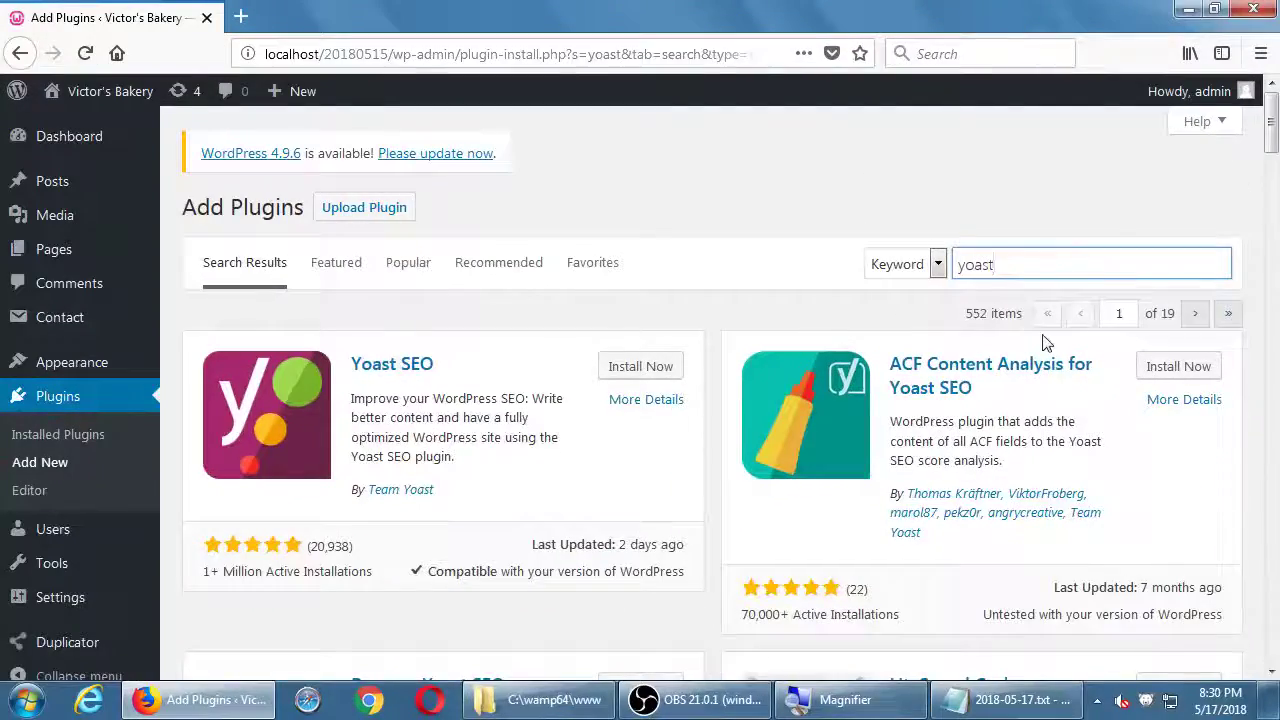
pyautogui.scroll(-4, 277, 263)
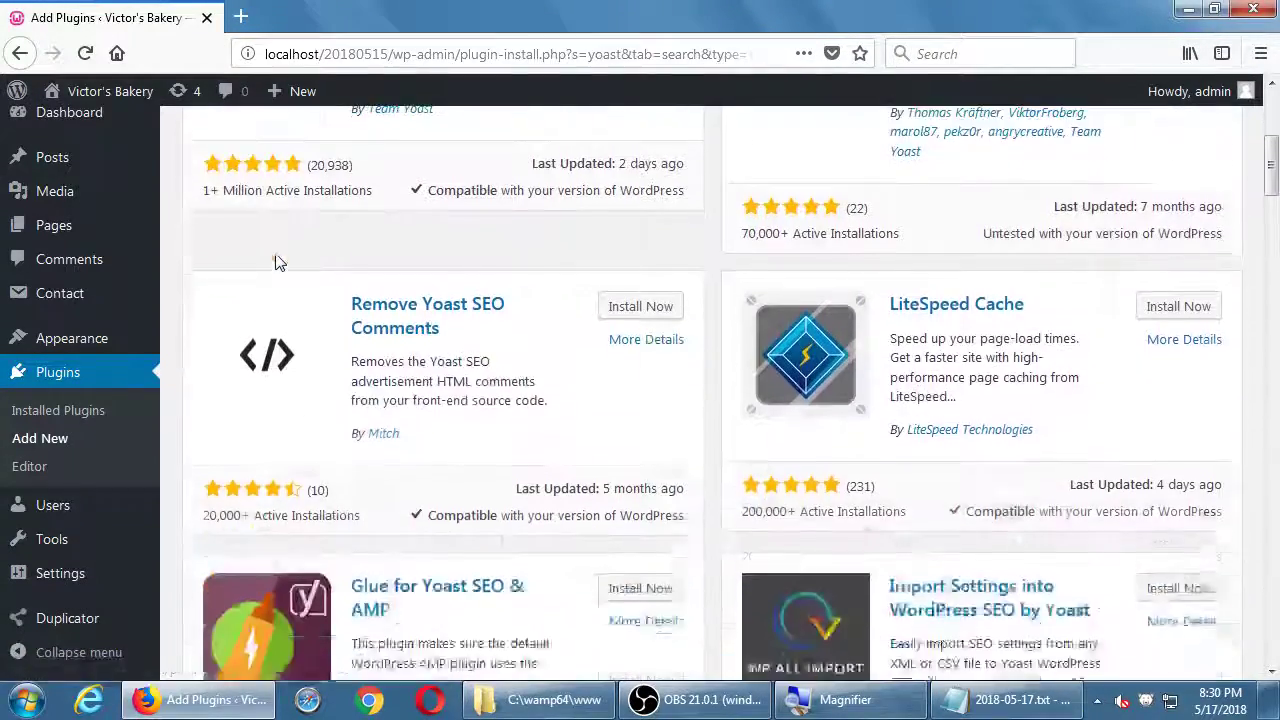
pyautogui.scroll(-2, 277, 263)
pyautogui.scroll(6, 277, 263)
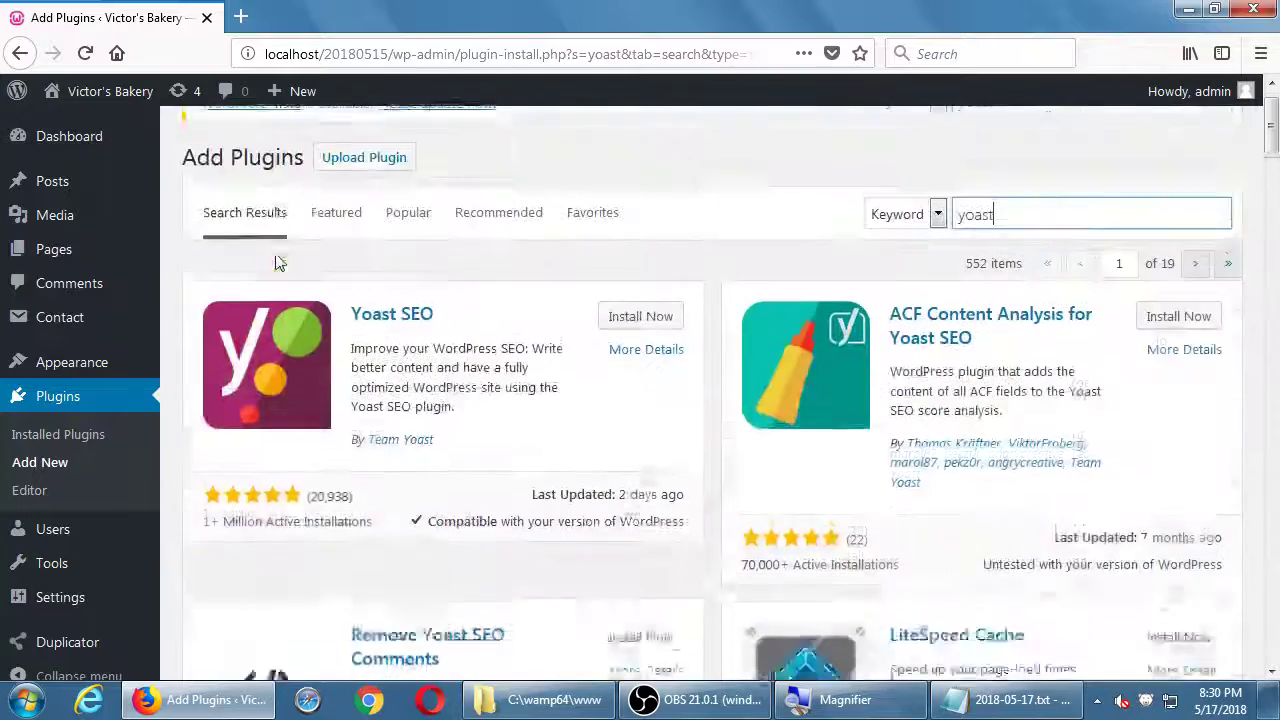
# Step: Search the plugin directory for "all in one seo" and install and activate Yoast SEO from the results
pyautogui.hotkey('ctrl', 'a')
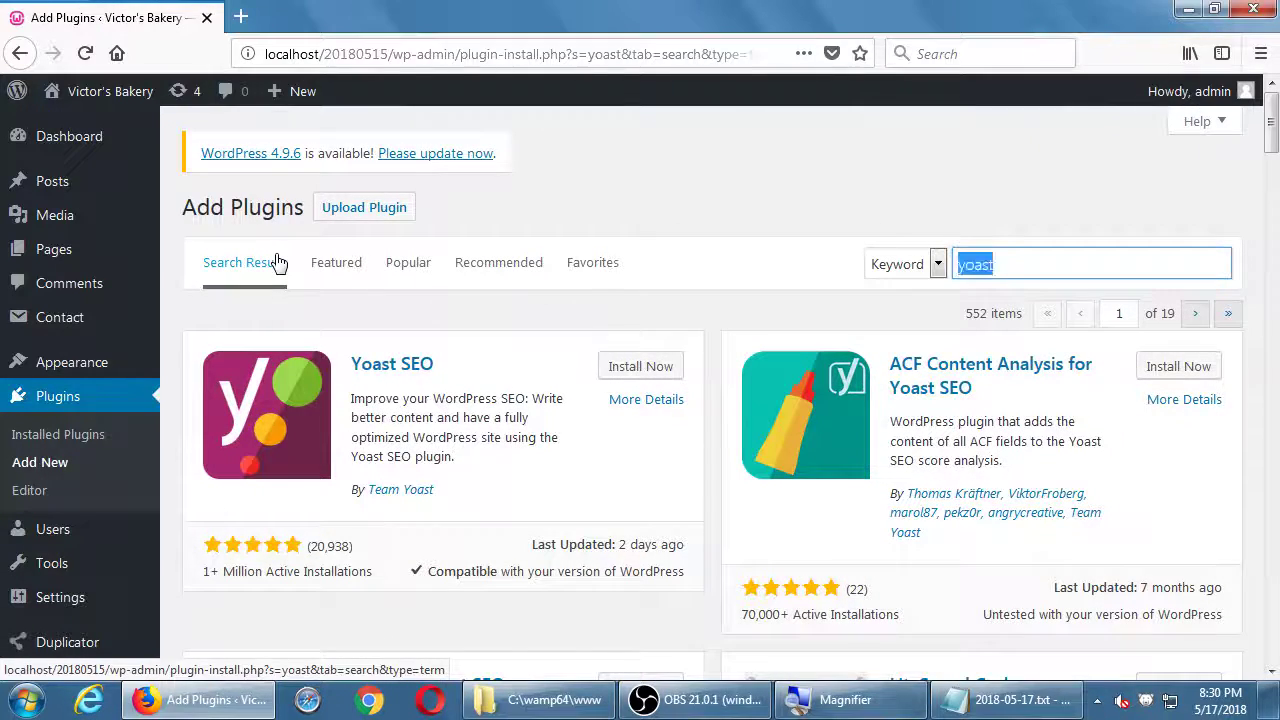
pyautogui.write('all in one seo')
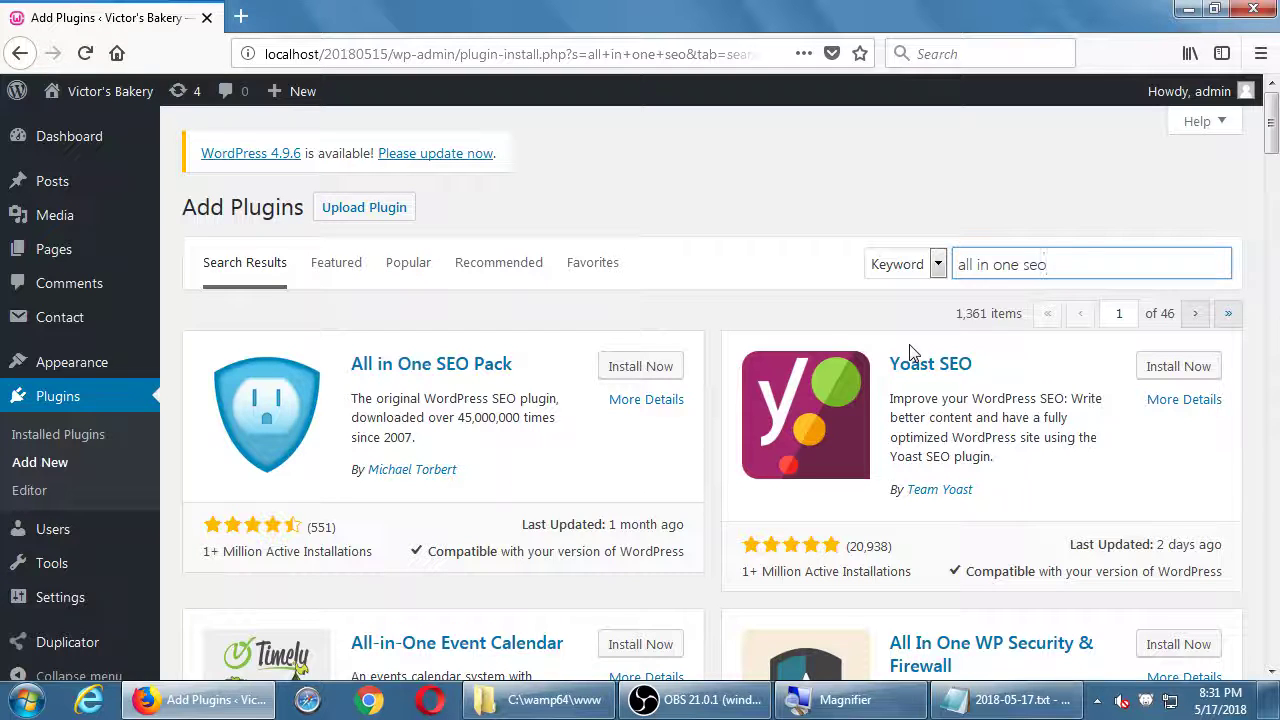
pyautogui.click(1180, 370)
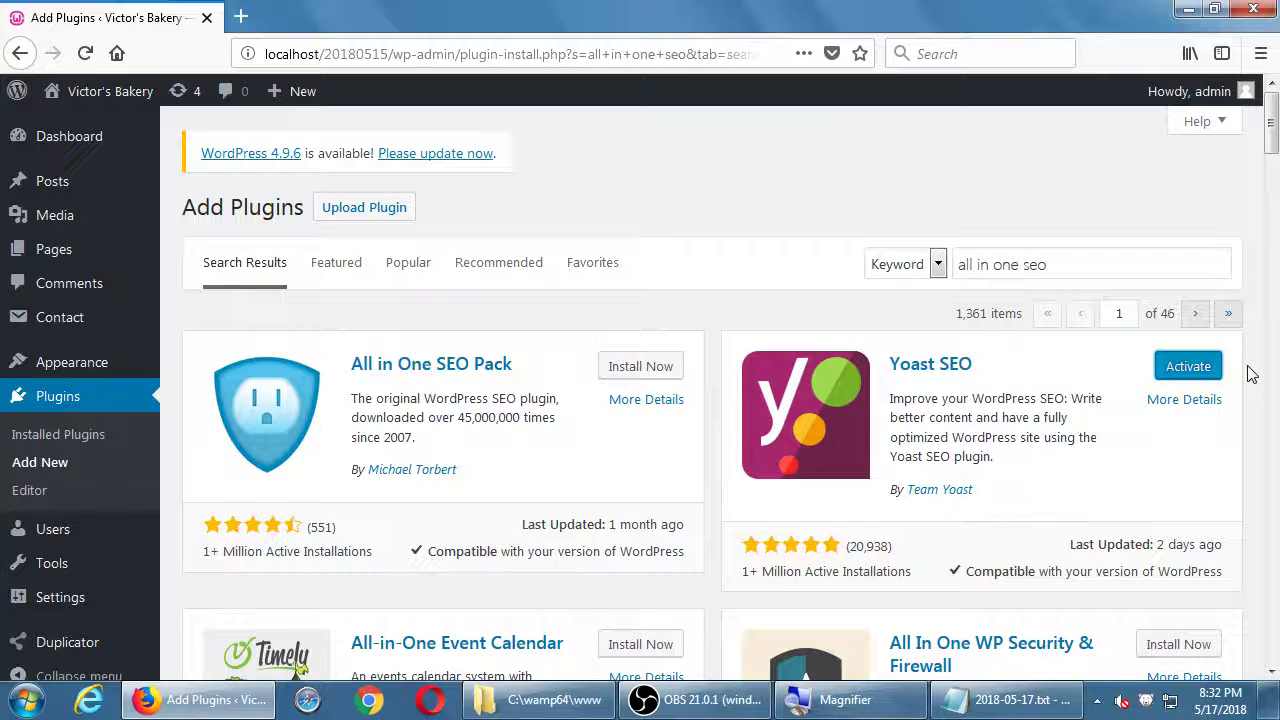
pyautogui.click(1212, 372)
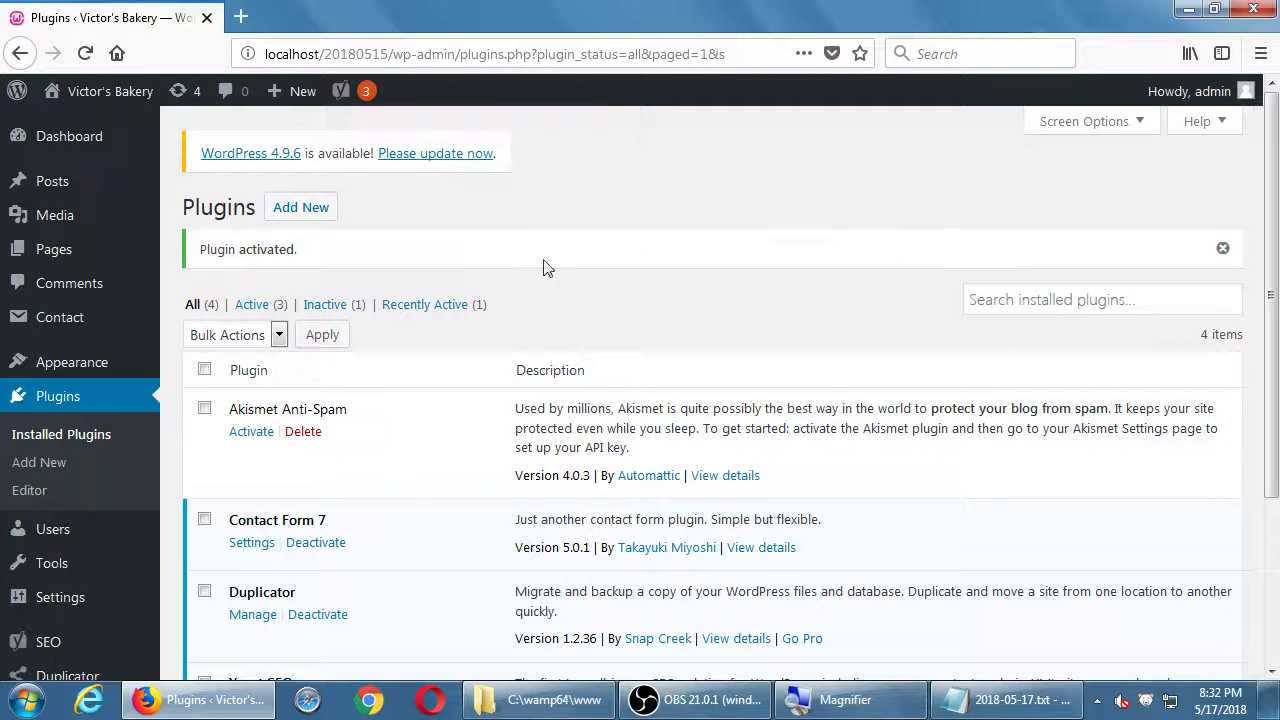
# Step: Locate Yoast SEO among the installed plugins and open its notifications to review the detected SEO problems
pyautogui.scroll(-2, 594, 313)
pyautogui.scroll(-2, 594, 313)
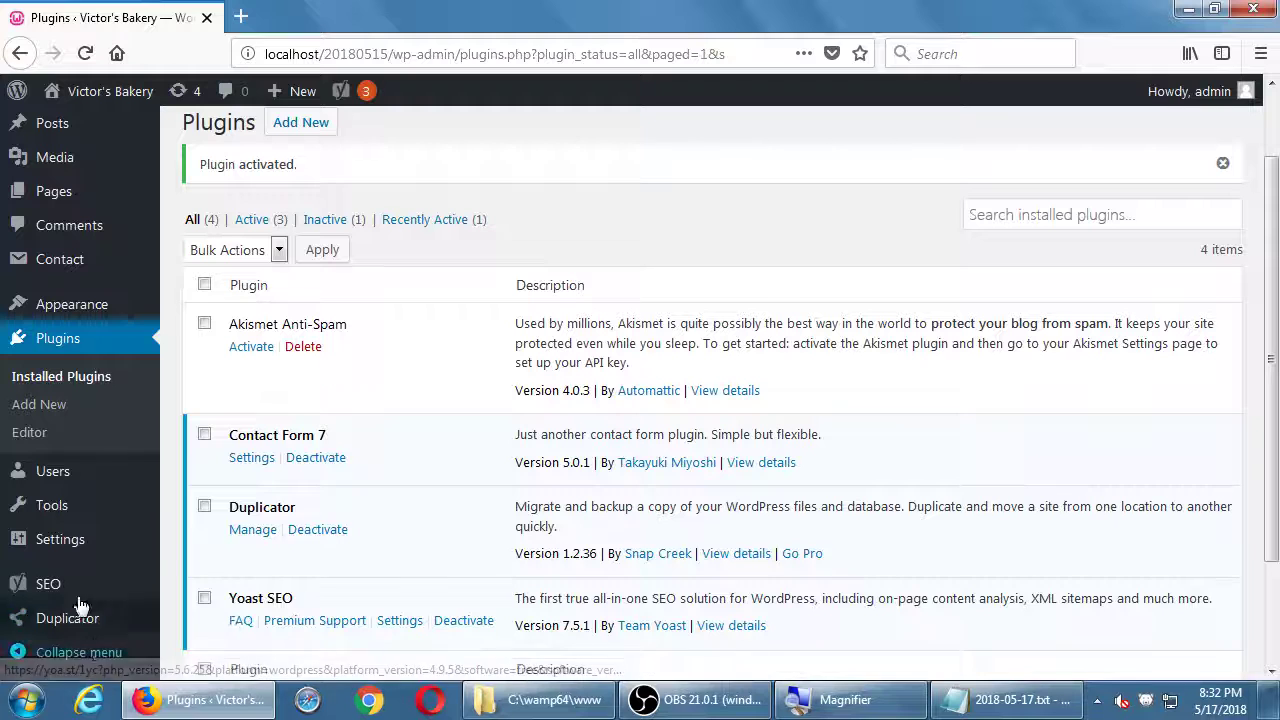
pyautogui.moveTo(58, 588)
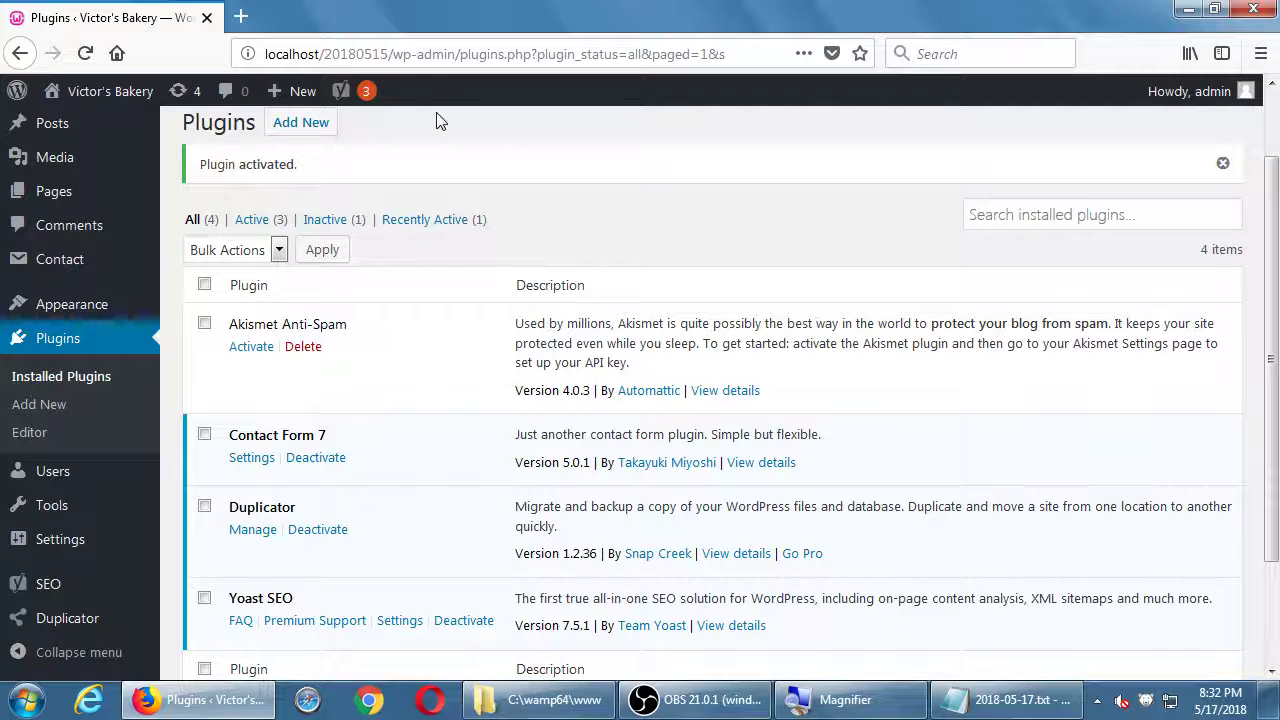
pyautogui.press('super+plus')
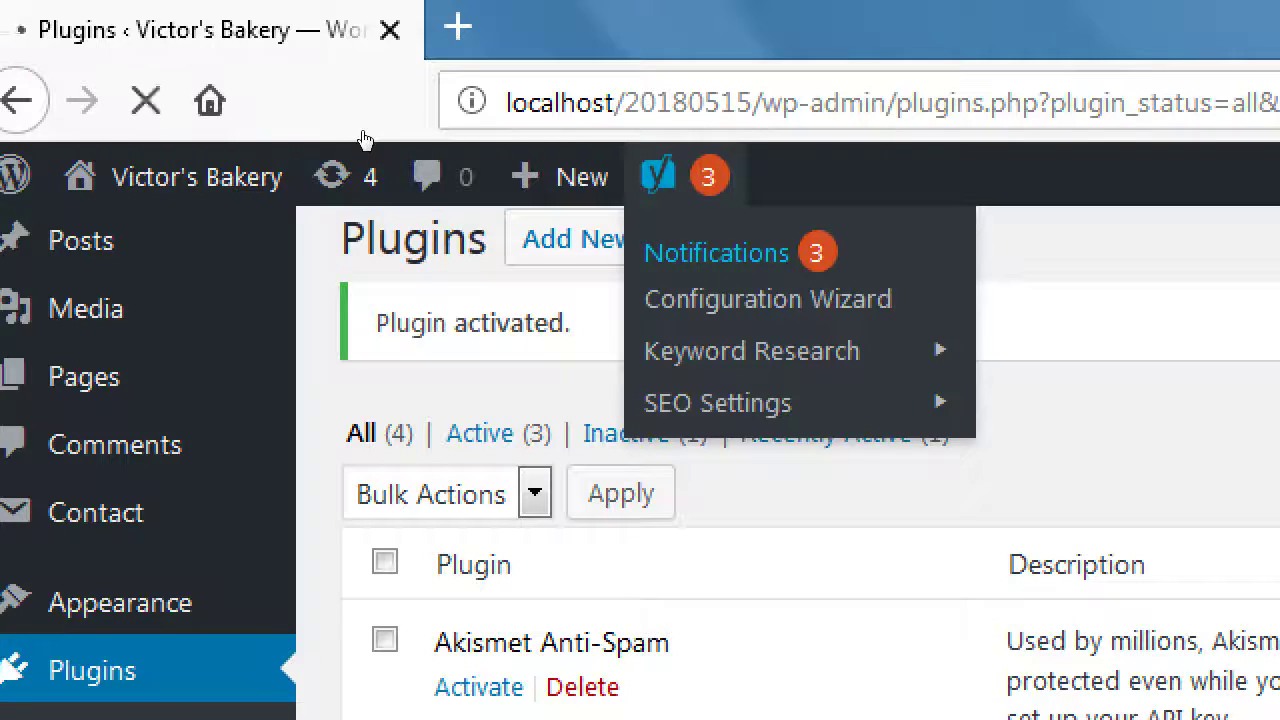
pyautogui.press('Return')
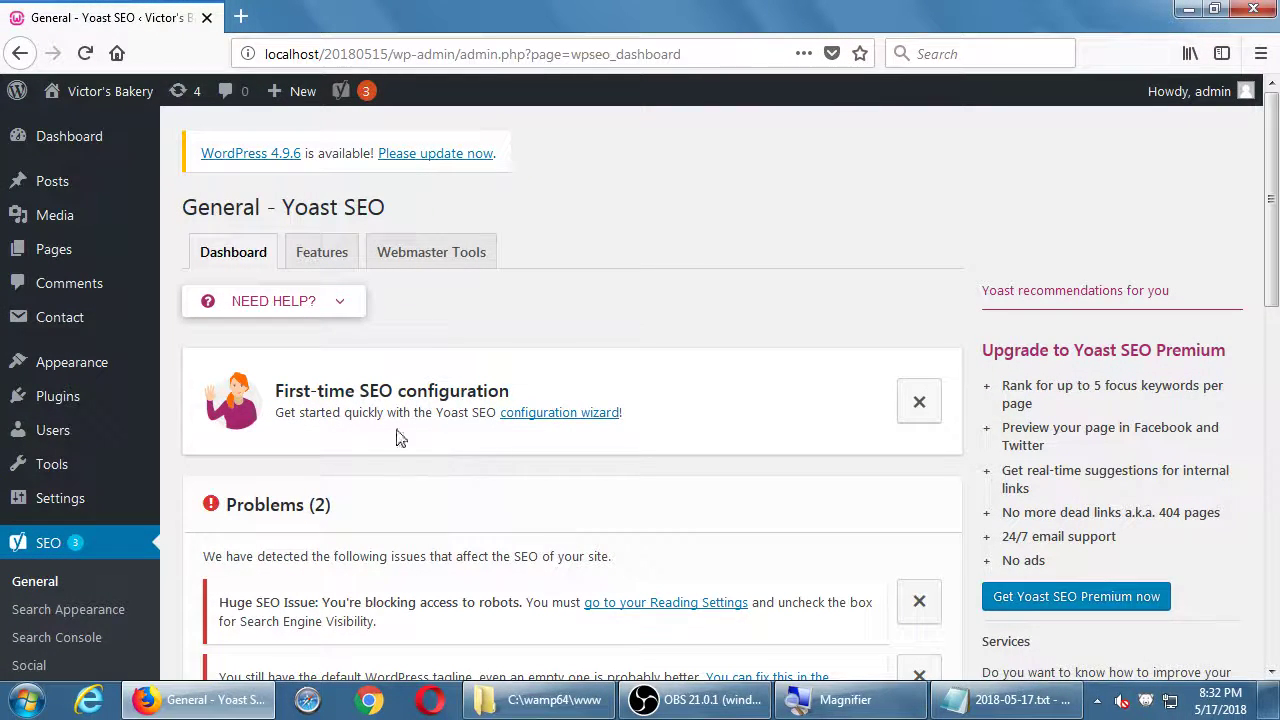
pyautogui.scroll(-3, 404, 425)
pyautogui.scroll(-2, 391, 390)
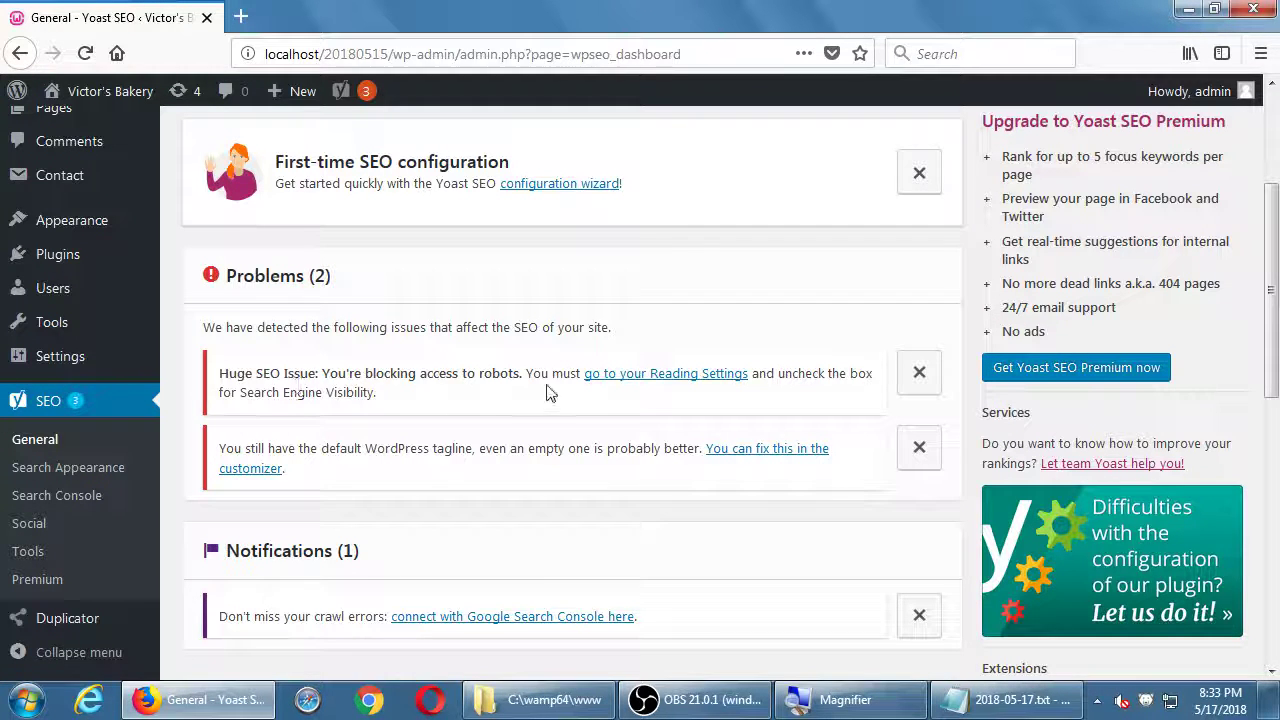
# Step: Check the Search Engine Visibility option in the Reading Settings linked from the robots problem, and return to the Yoast dashboard
pyautogui.click(622, 378)
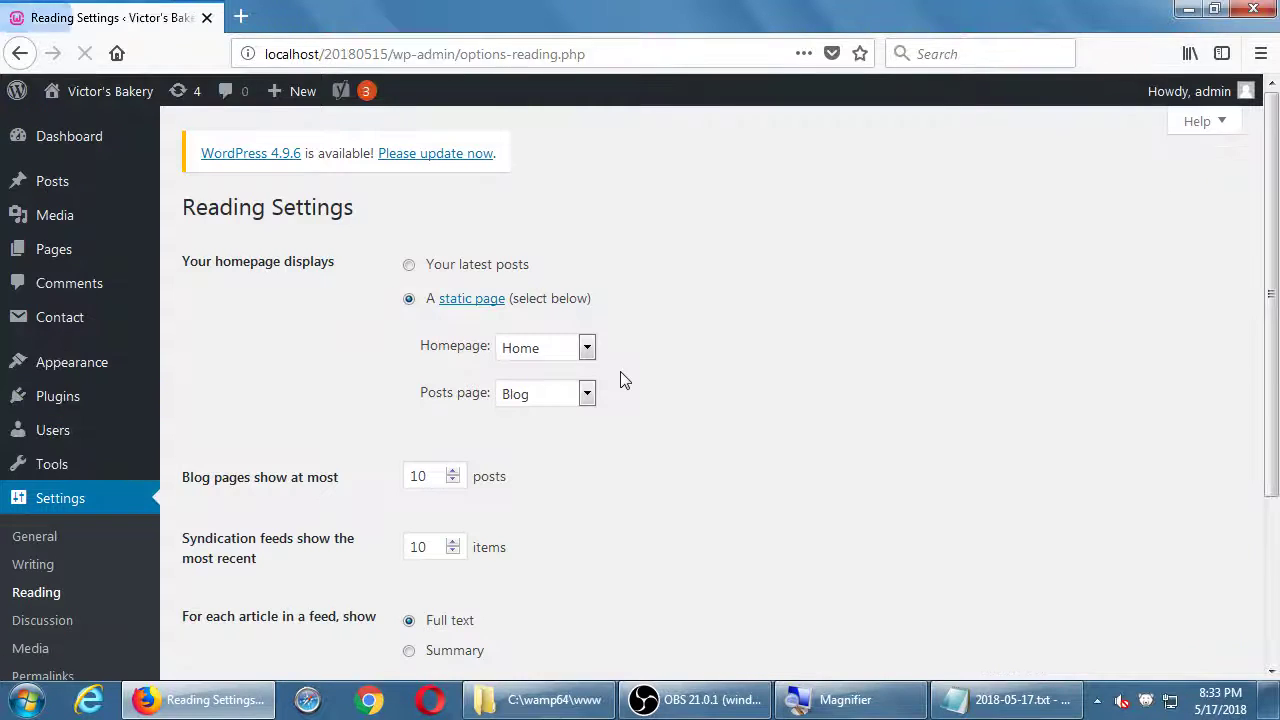
pyautogui.scroll(-5, 620, 457)
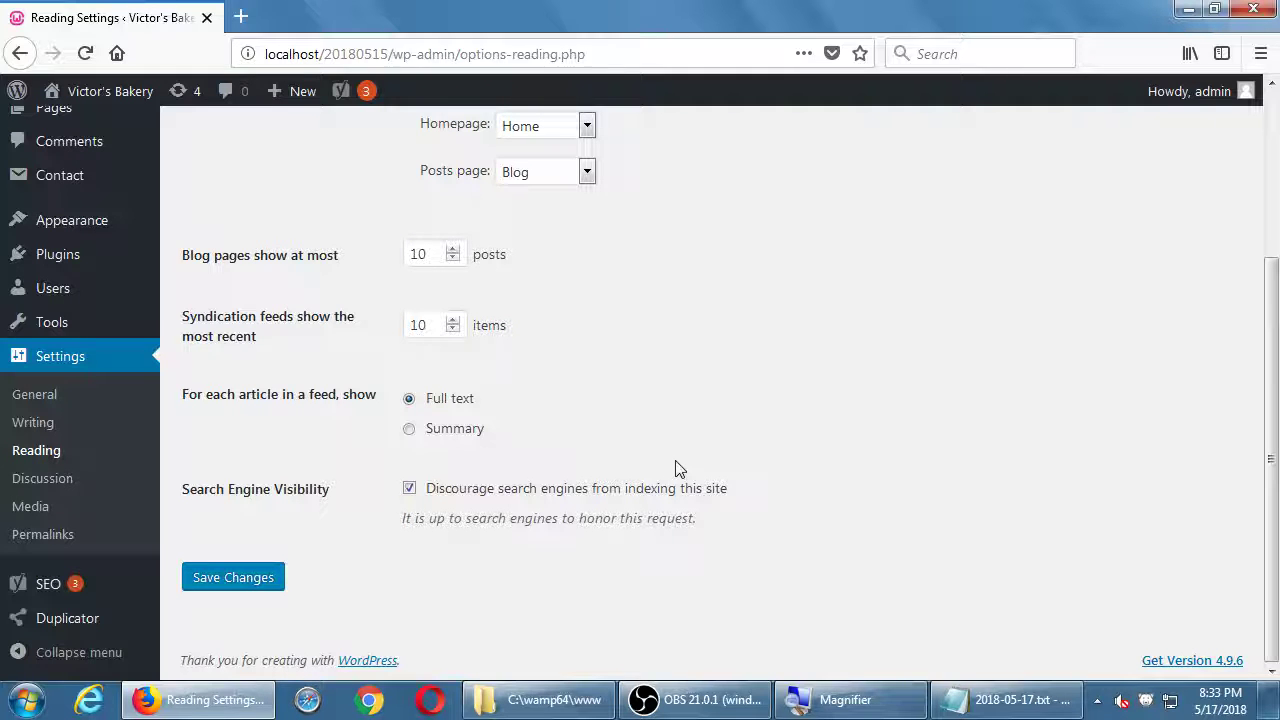
pyautogui.hotkey('alt', 'Left')
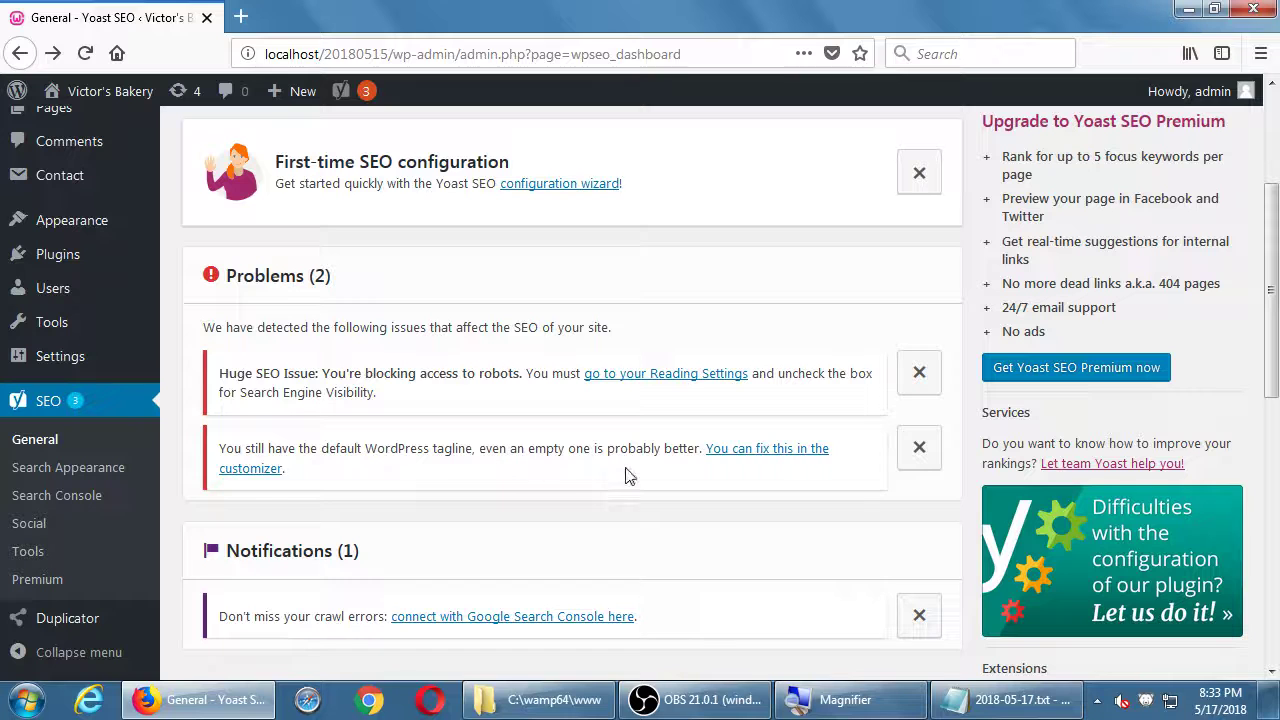
# Step: Inspect the site tagline in the customizer through the tagline problem's link, and return to the Yoast dashboard without editing it
pyautogui.click(765, 461)
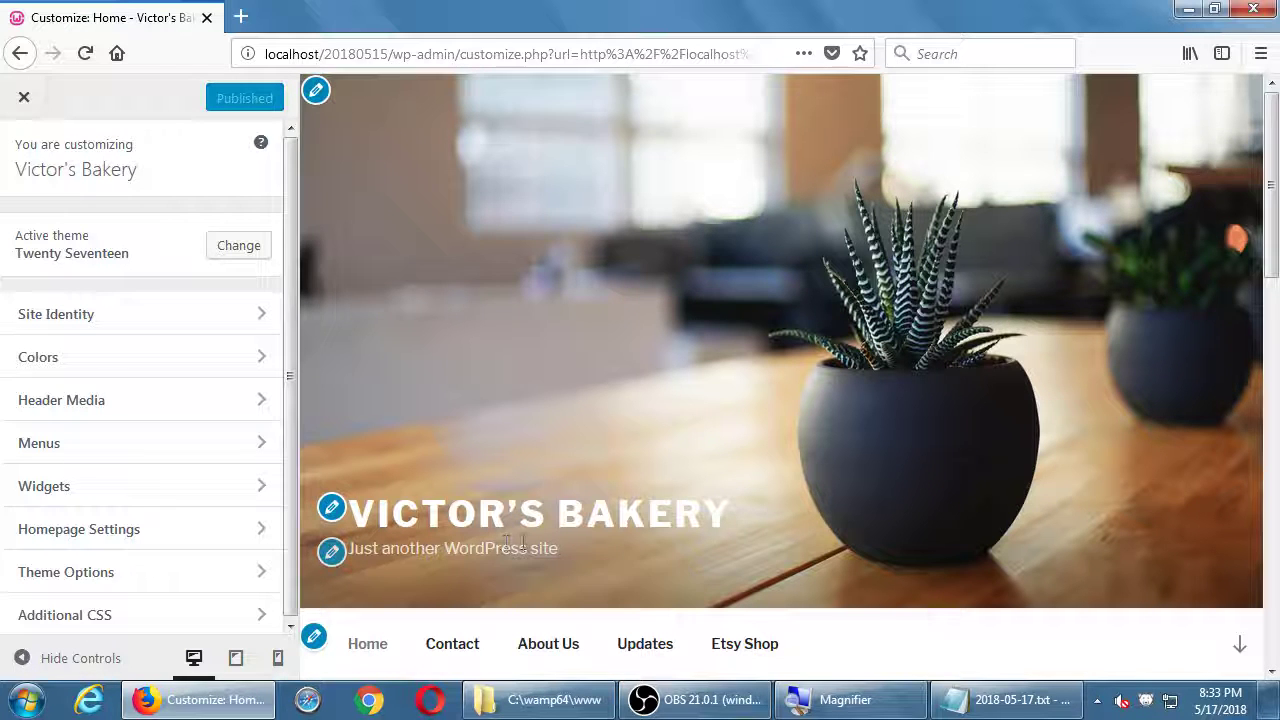
pyautogui.click(331, 551)
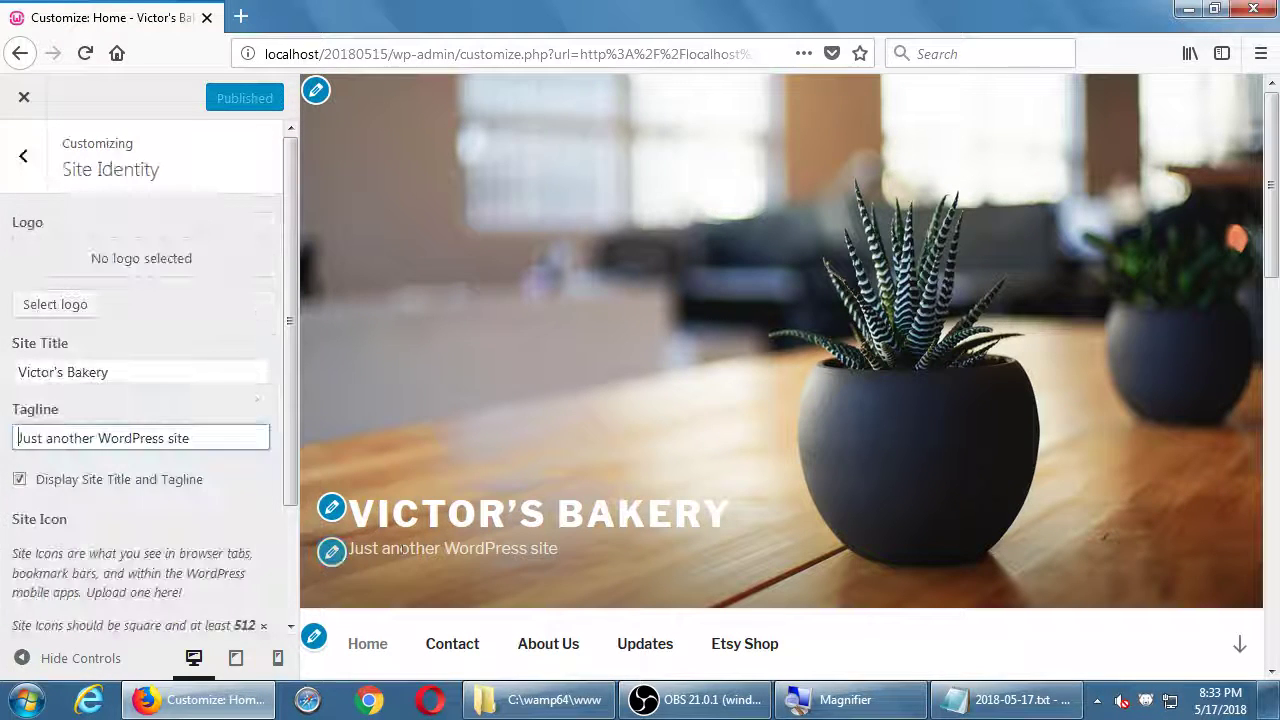
pyautogui.moveTo(192, 438); pyautogui.dragTo(15, 438)
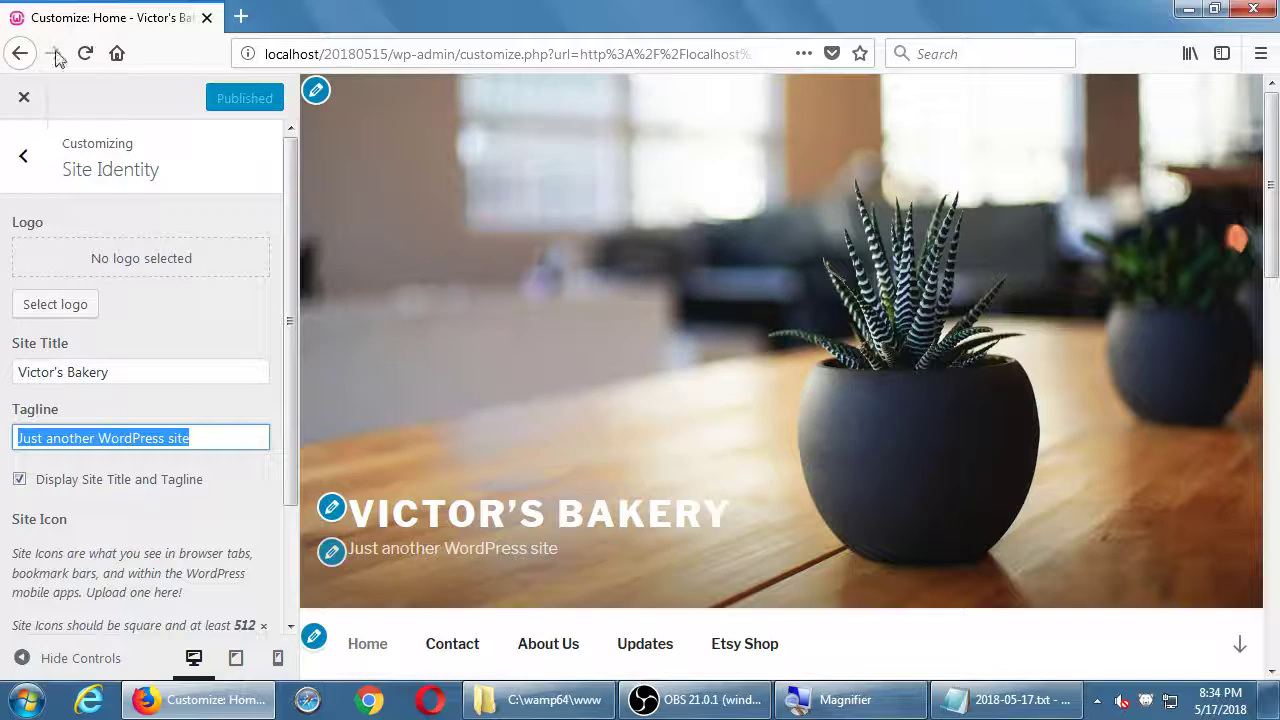
pyautogui.click(14, 52)
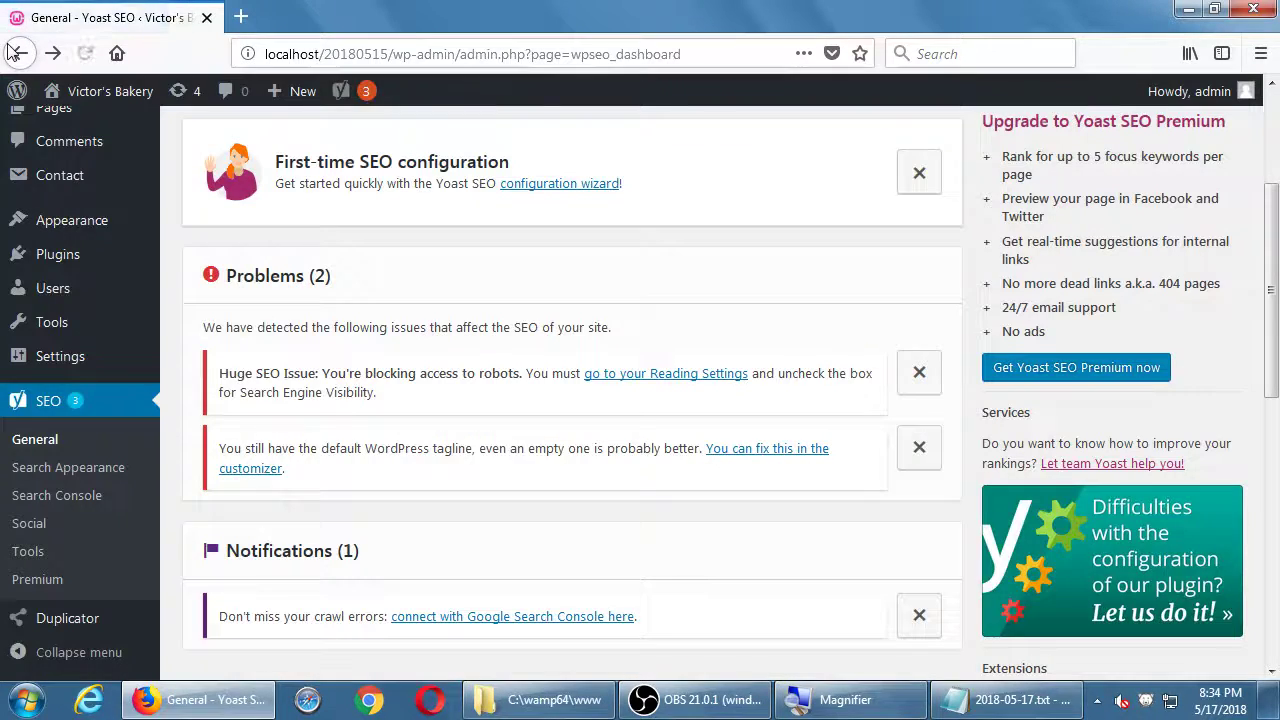
# Step: Open Yoast's AdWords External keyword research resource, look through the Keyword Planner page, and close it
pyautogui.scroll(-3, 310, 257)
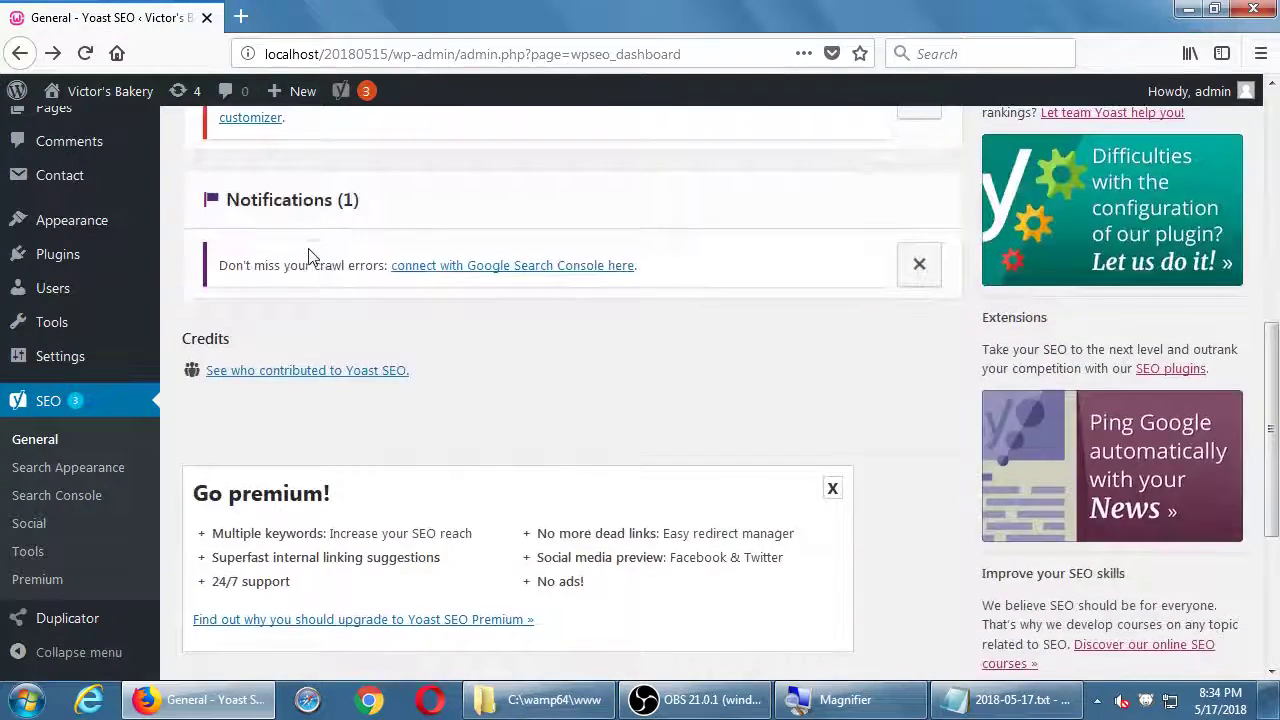
pyautogui.scroll(5, 310, 250)
pyautogui.moveTo(365, 91)
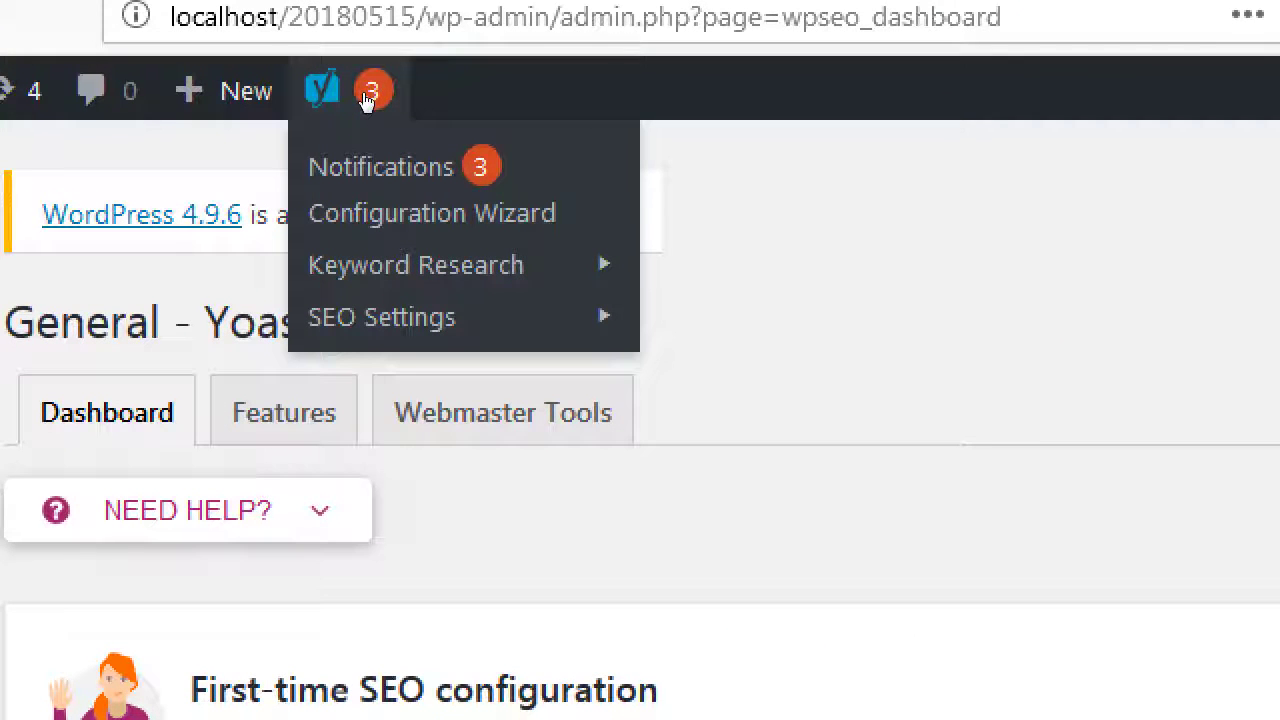
pyautogui.moveTo(412, 185)
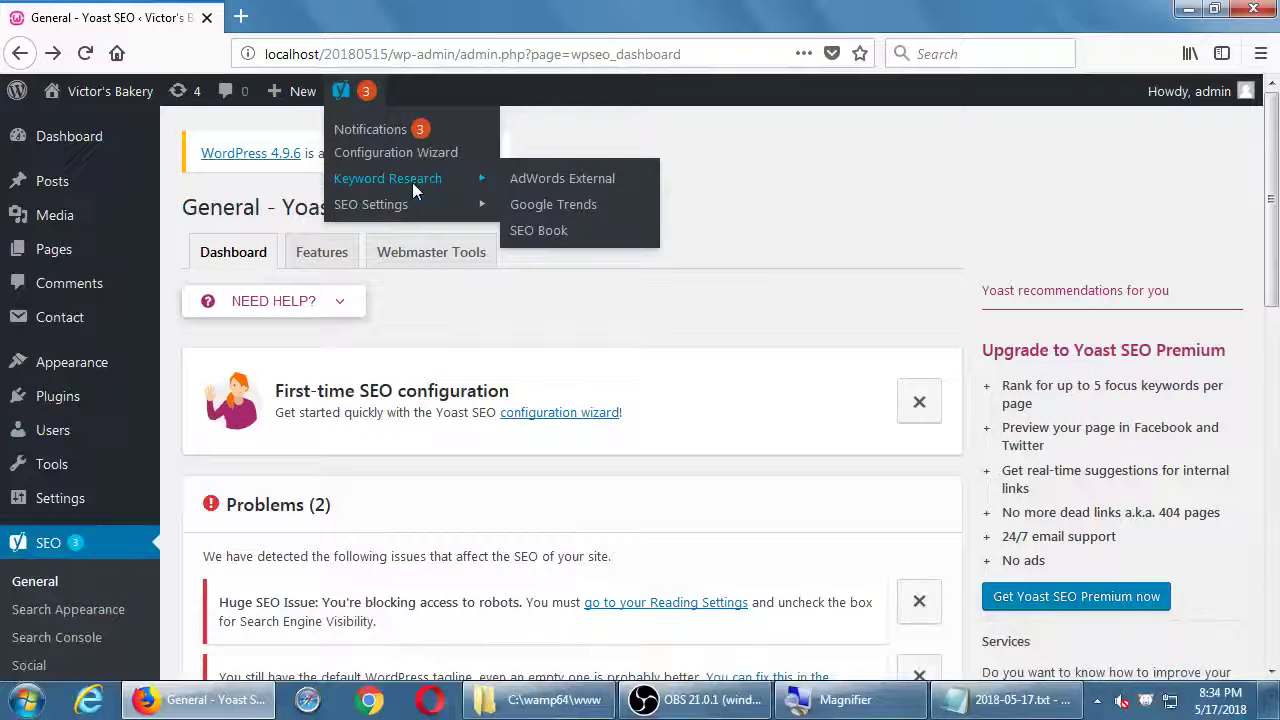
pyautogui.click(526, 180)
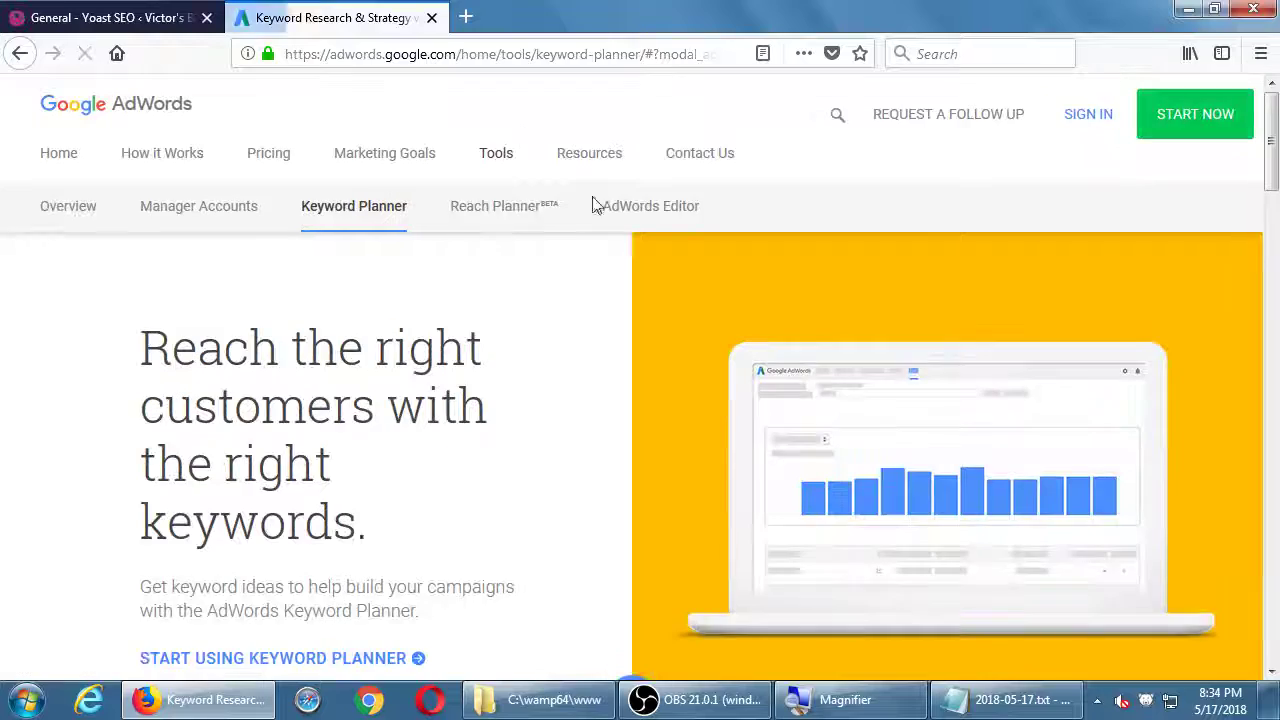
pyautogui.scroll(-5, 660, 370)
pyautogui.scroll(-15, 660, 380)
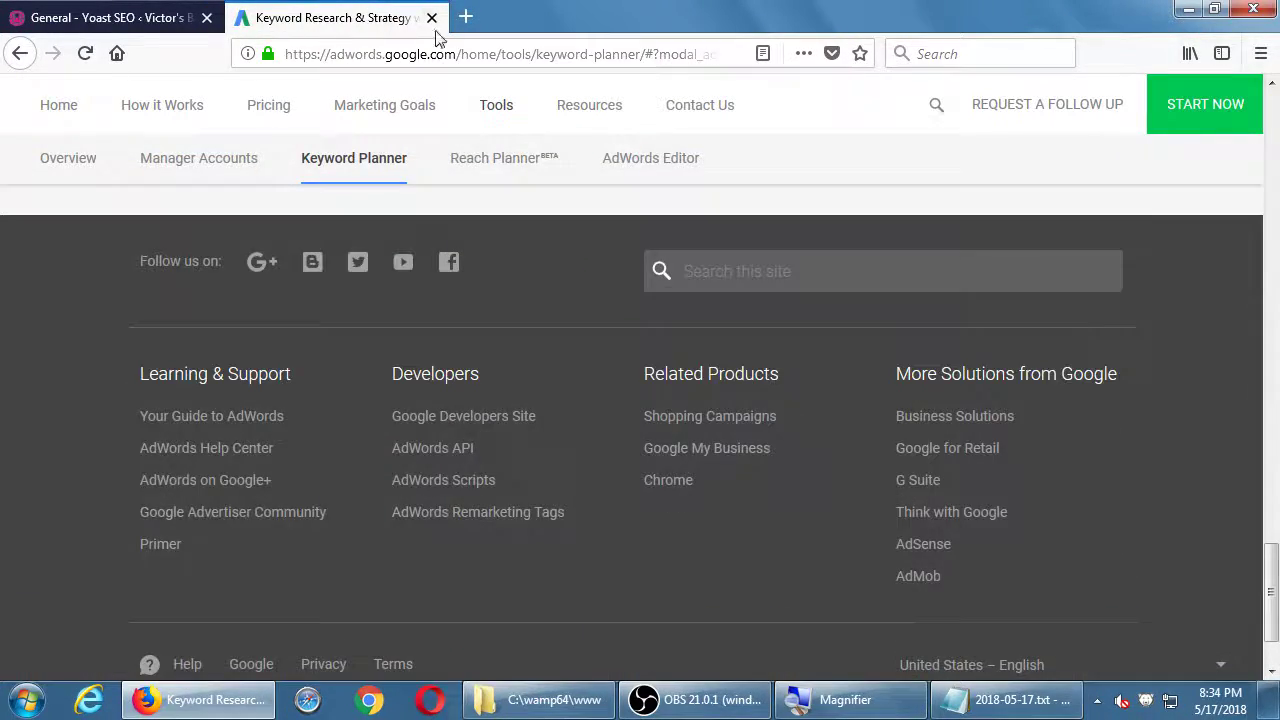
pyautogui.click(431, 17)
# Step: Open Yoast's Google Trends keyword research resource, look over the search topics and queries, and close it
pyautogui.moveTo(350, 91)
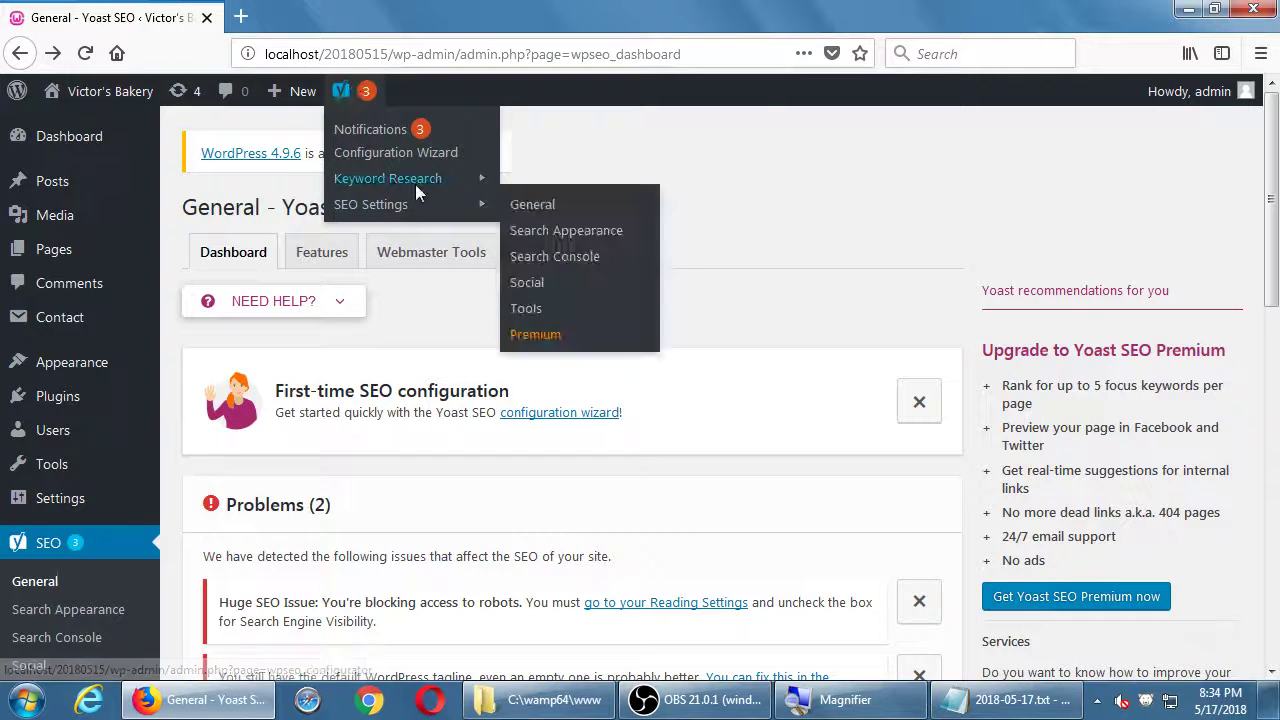
pyautogui.moveTo(400, 178)
pyautogui.click(541, 210)
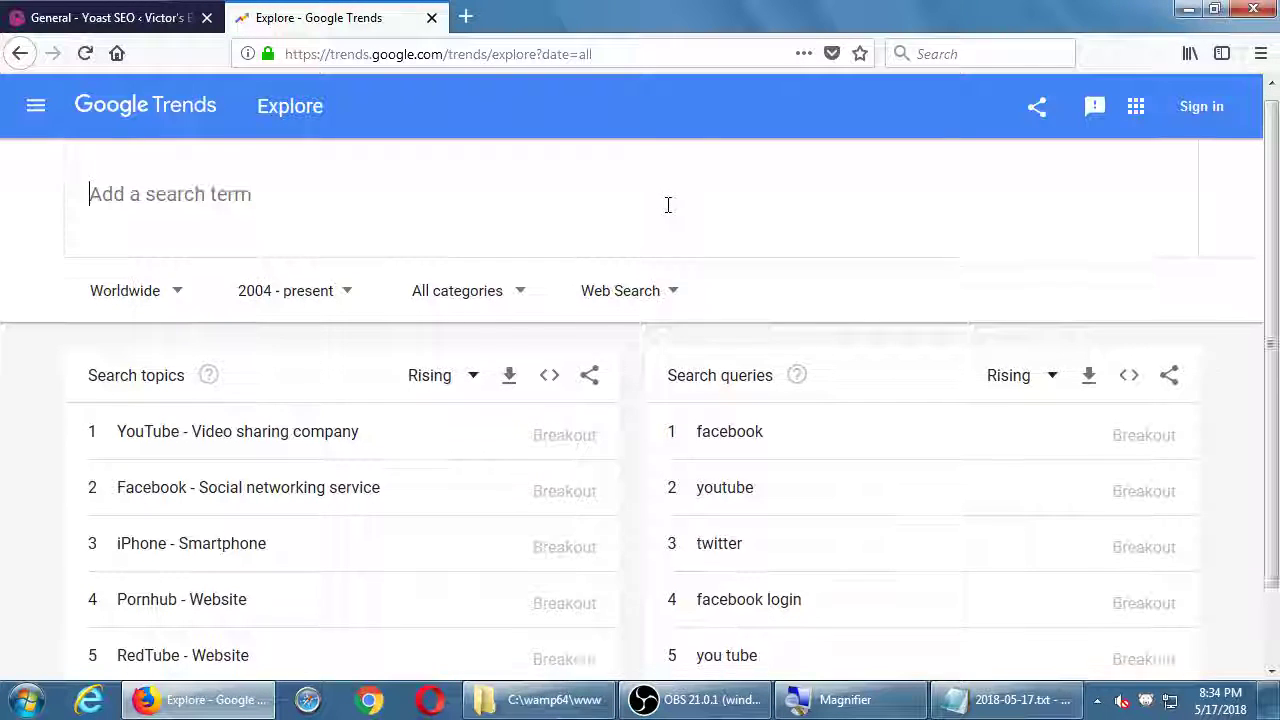
pyautogui.scroll(-1, 668, 207)
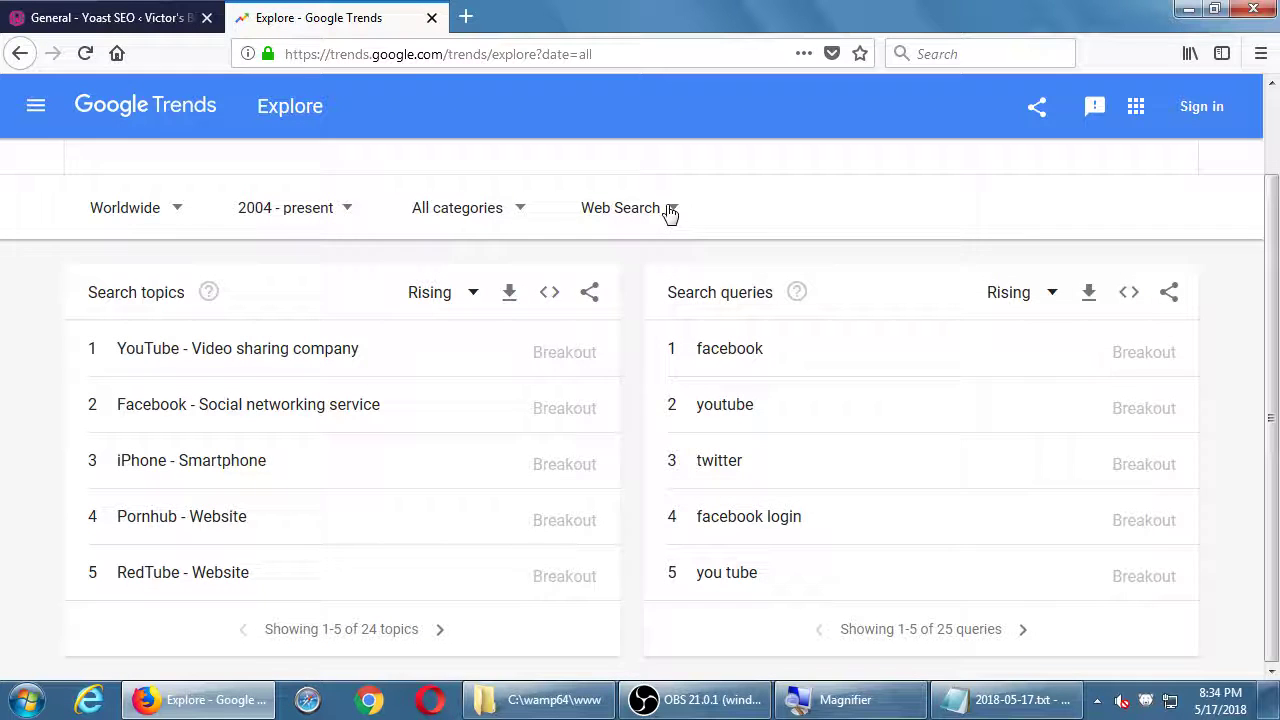
pyautogui.click(431, 17)
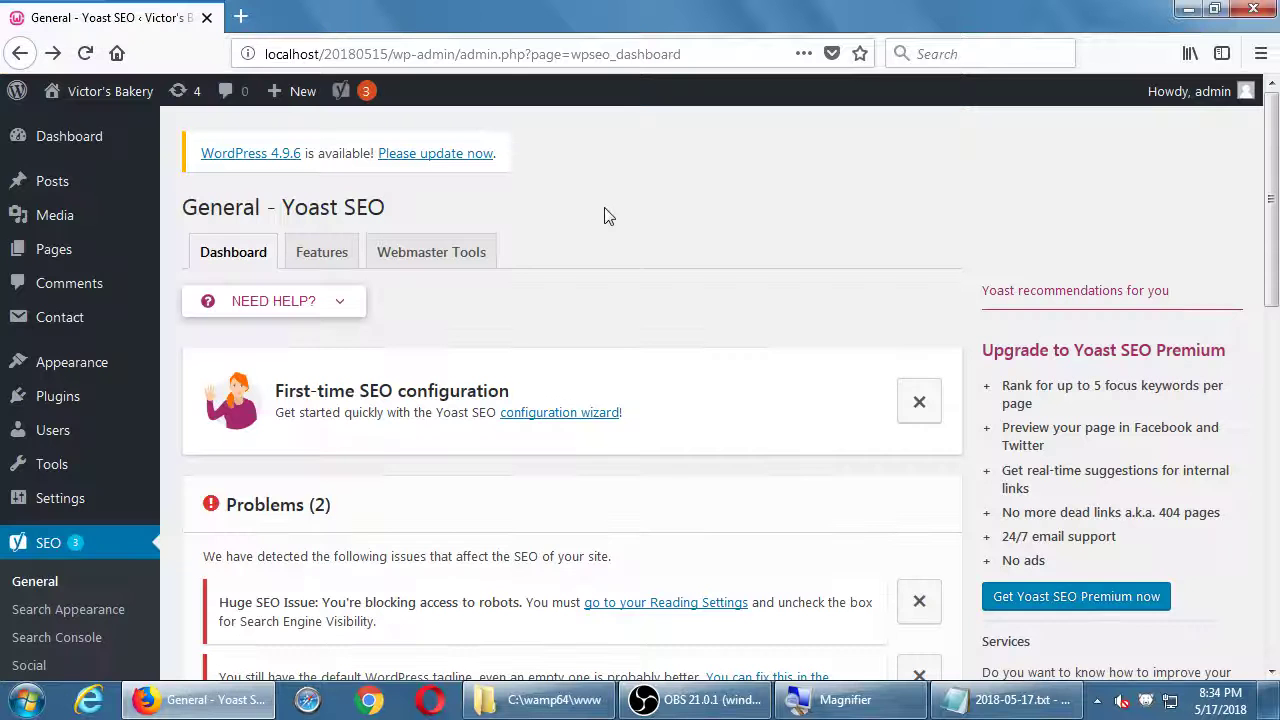
# Step: Open Yoast's SEO Book keyword research resource to view its Keyword Tool page
pyautogui.moveTo(368, 96)
pyautogui.moveTo(405, 185)
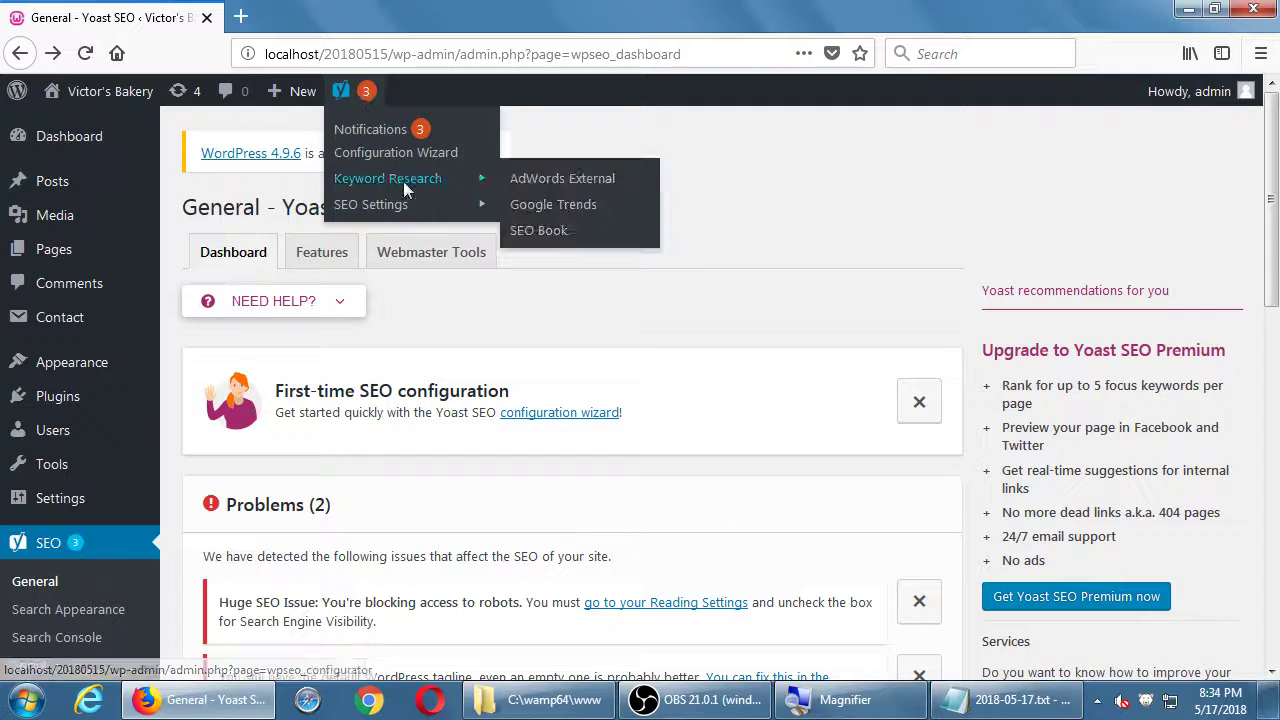
pyautogui.click(525, 233)
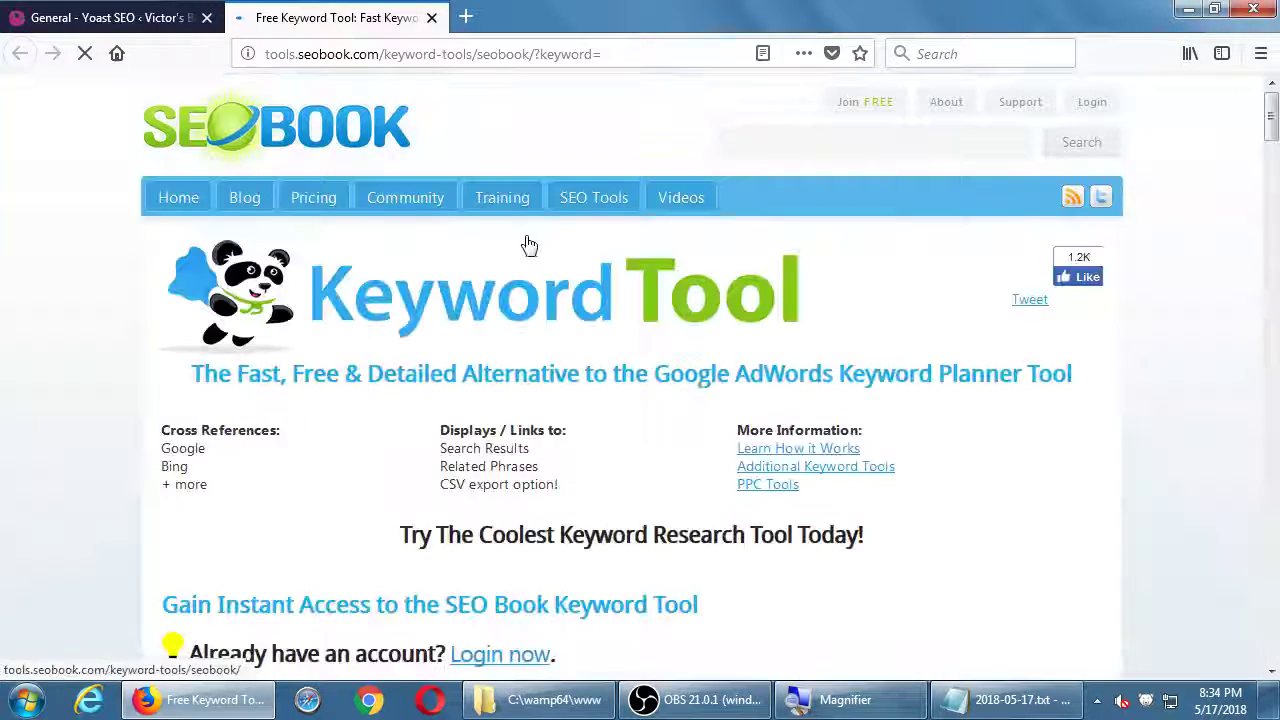
# Step: Look through the sample keyword table on the SEO Book Keyword Tool page and close the page
pyautogui.scroll(-5, 194, 423)
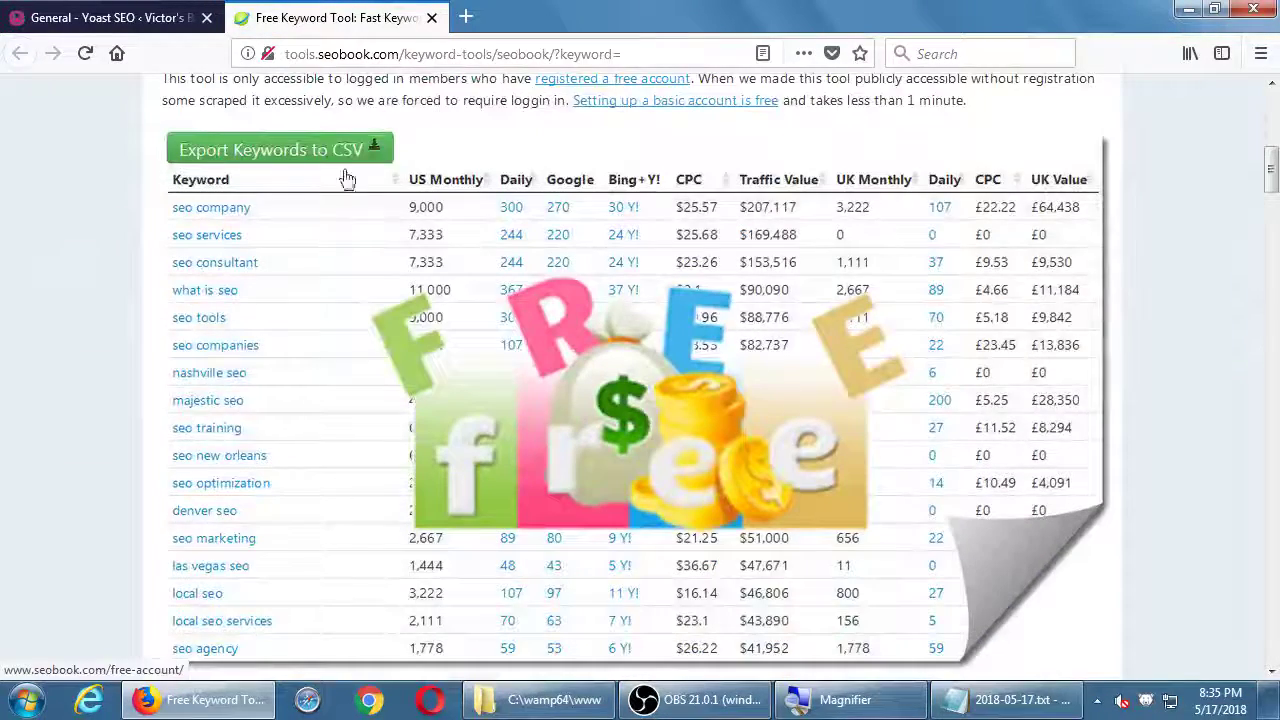
pyautogui.click(431, 19)
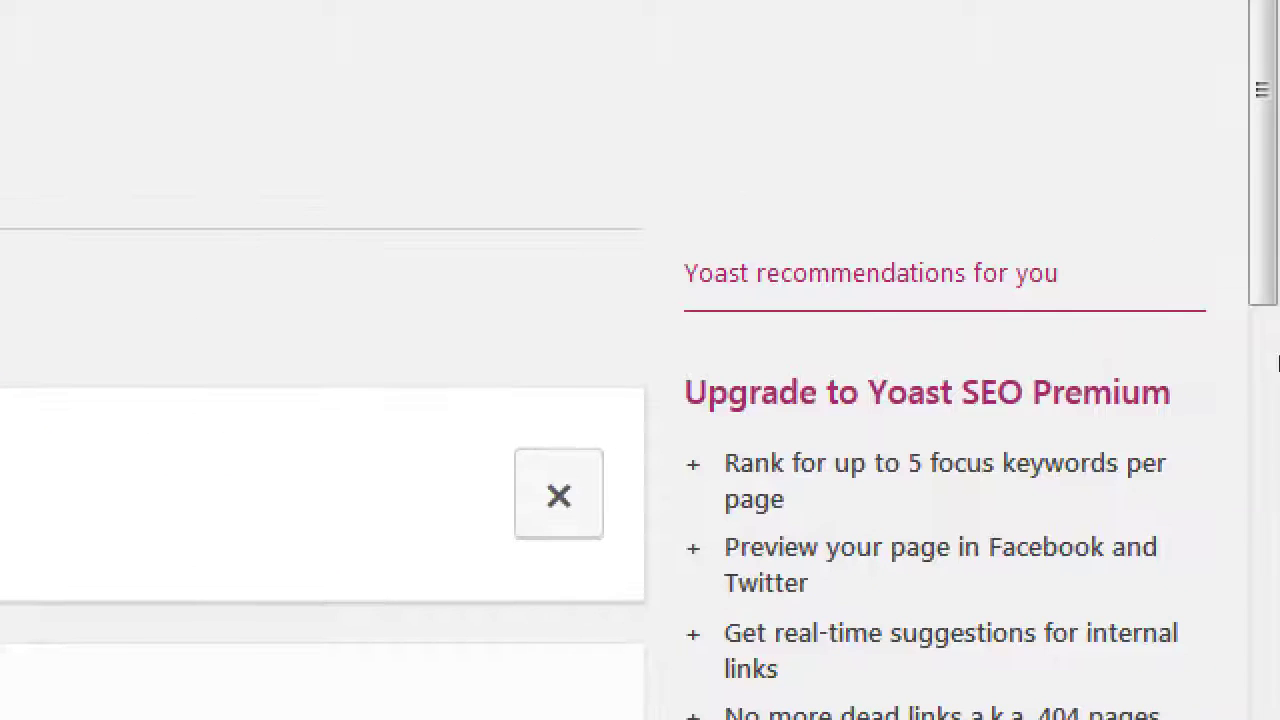
# Step: Review the Yoast SEO Premium benefits on the Yoast dashboard and open the Premium upgrade page
pyautogui.doubleClick(1242, 328)
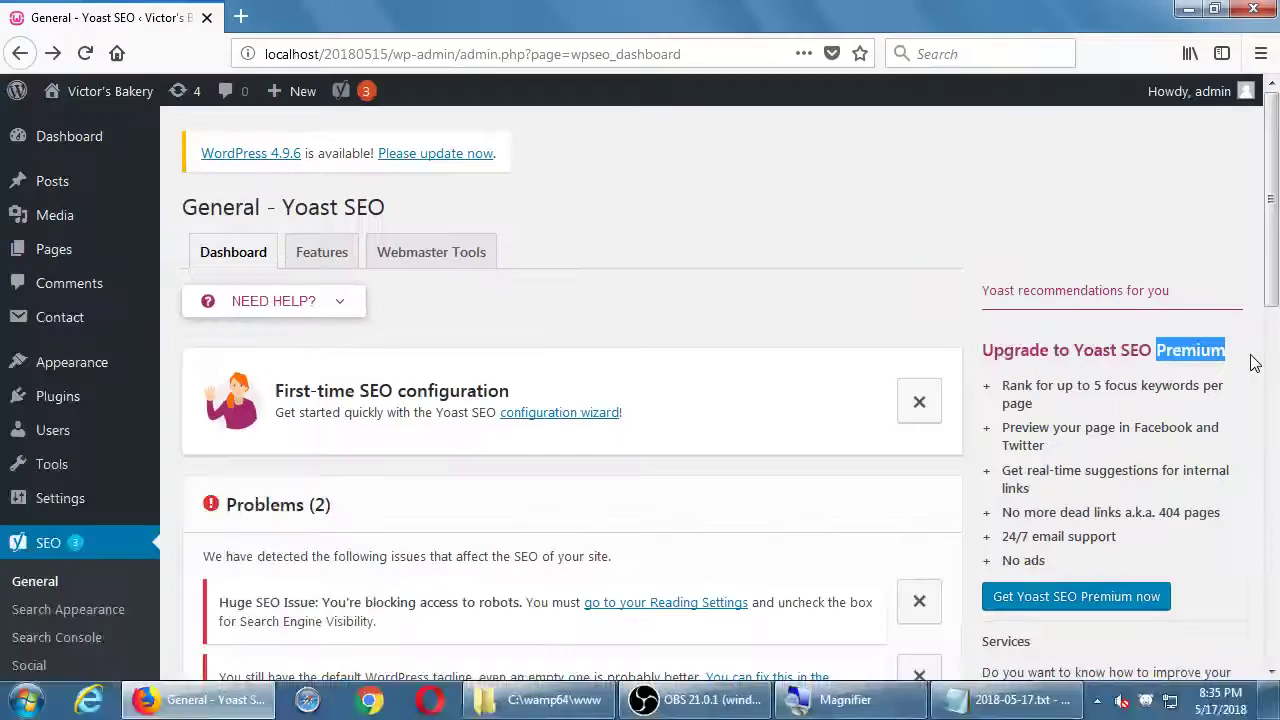
pyautogui.click(494, 164)
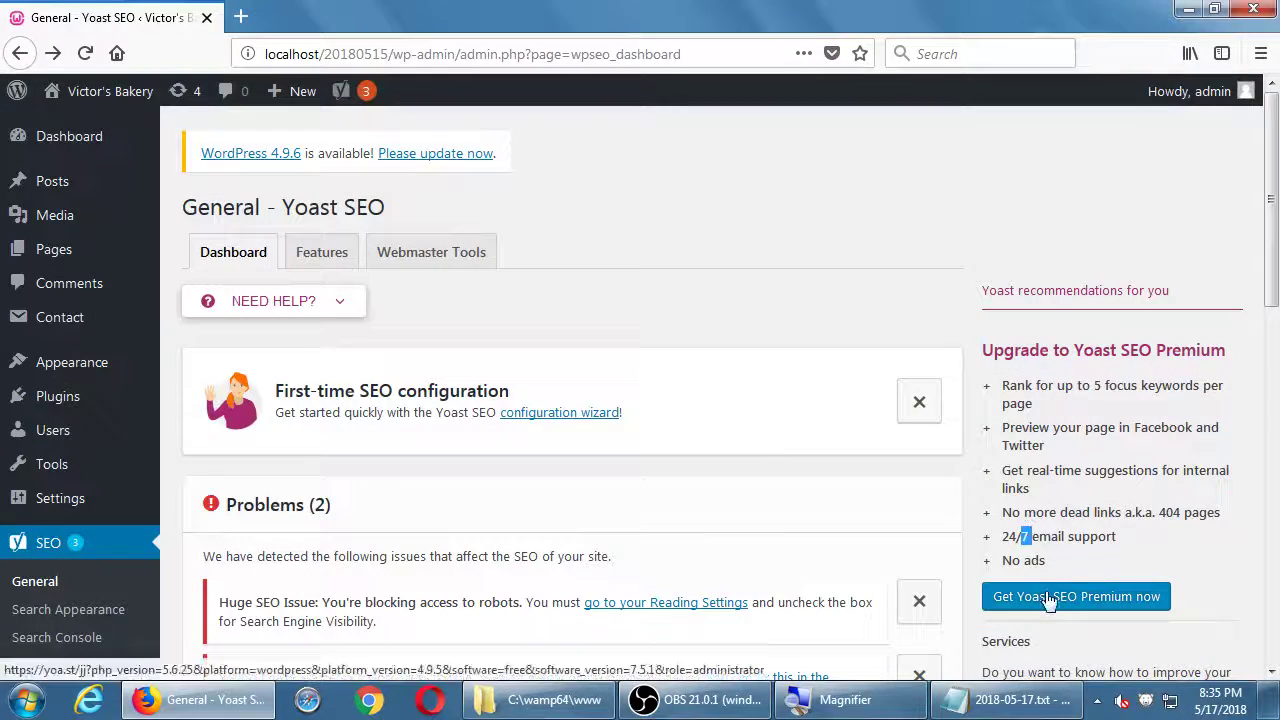
pyautogui.click(816, 716)
pyautogui.click(365, 28)
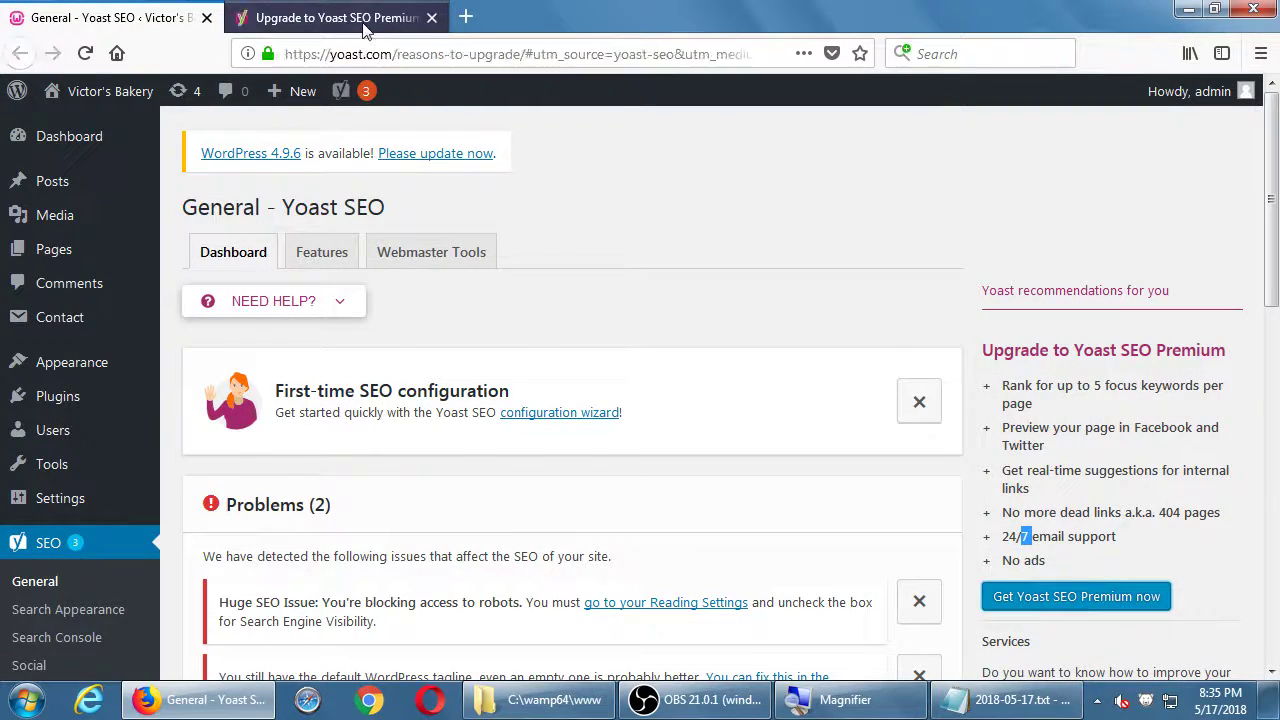
# Step: Examine the Premium price and the comparison with the free version, dismiss the cookie notice, and close the upgrade page
pyautogui.scroll(-1, 671, 214)
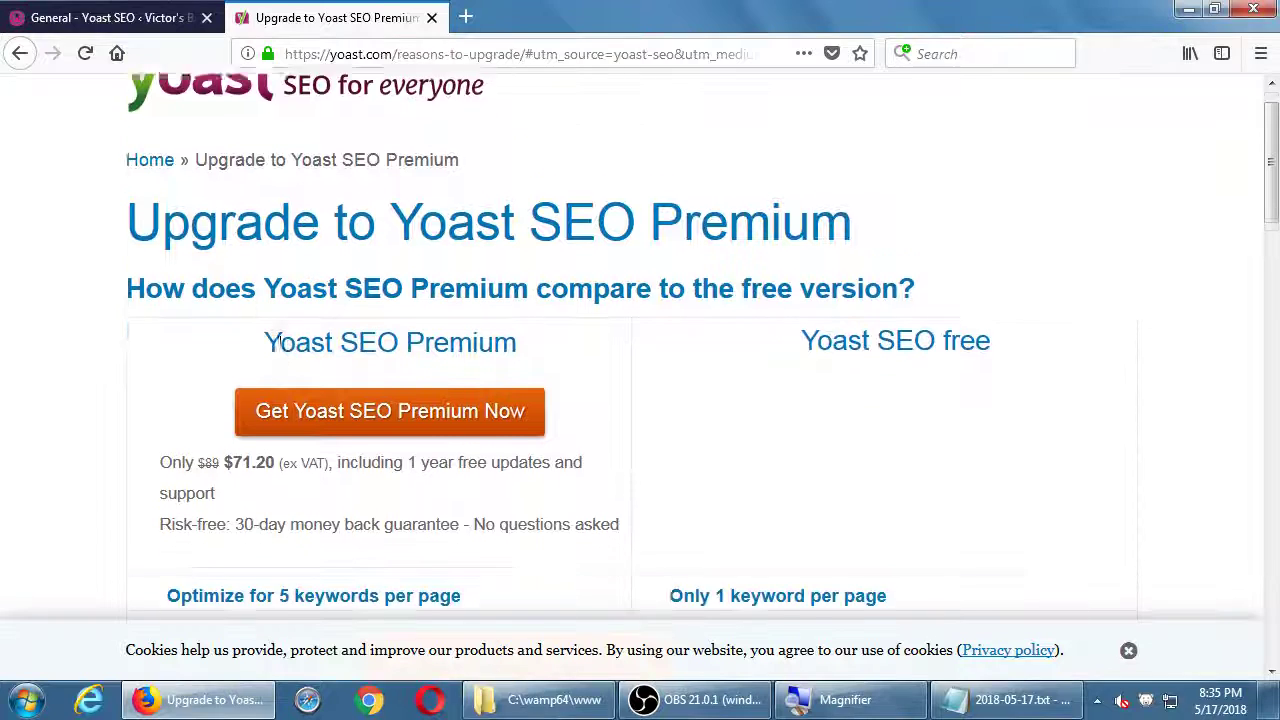
pyautogui.scroll(-1, 177, 366)
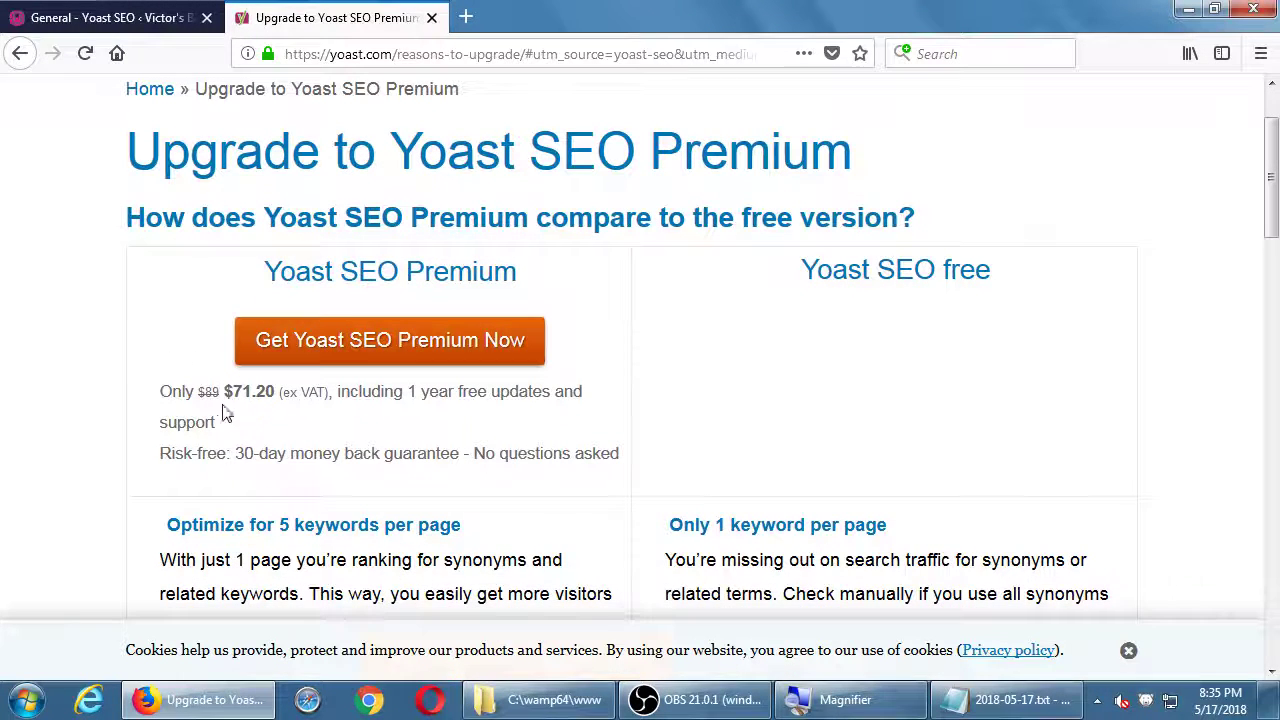
pyautogui.moveTo(224, 391); pyautogui.dragTo(266, 391)
pyautogui.click(1129, 645)
pyautogui.scroll(-5, 922, 473)
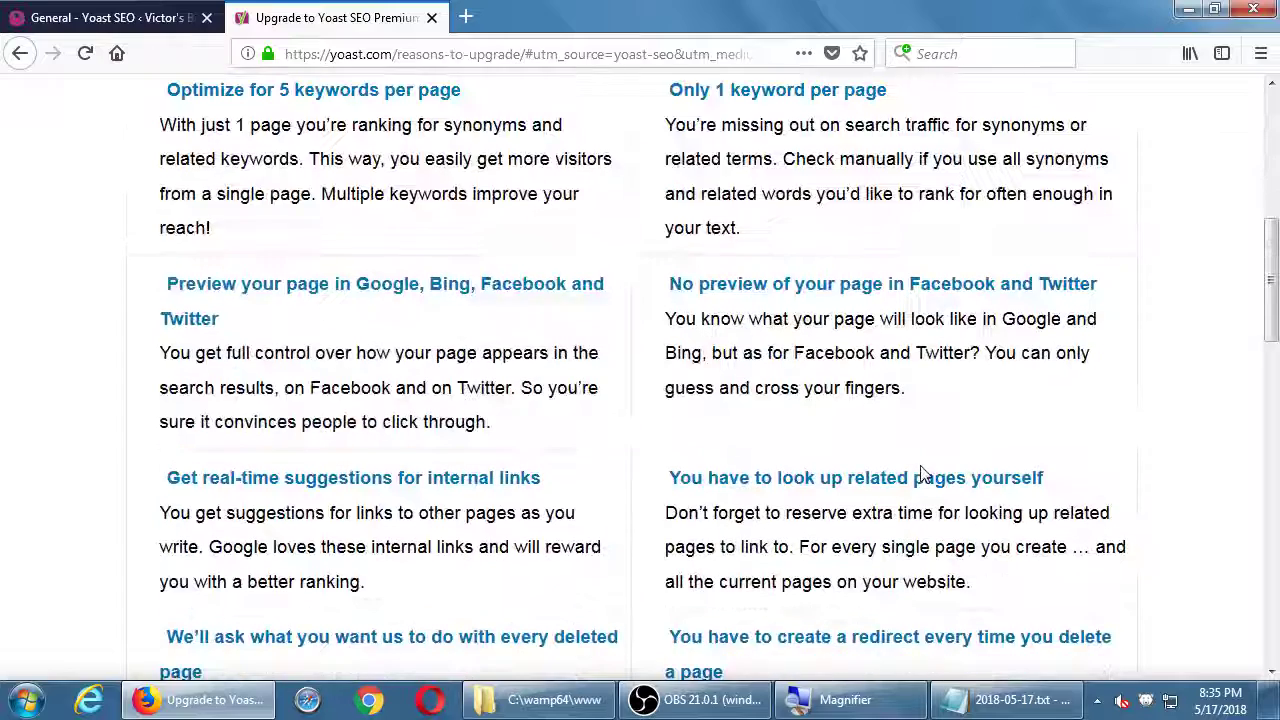
pyautogui.click(432, 17)
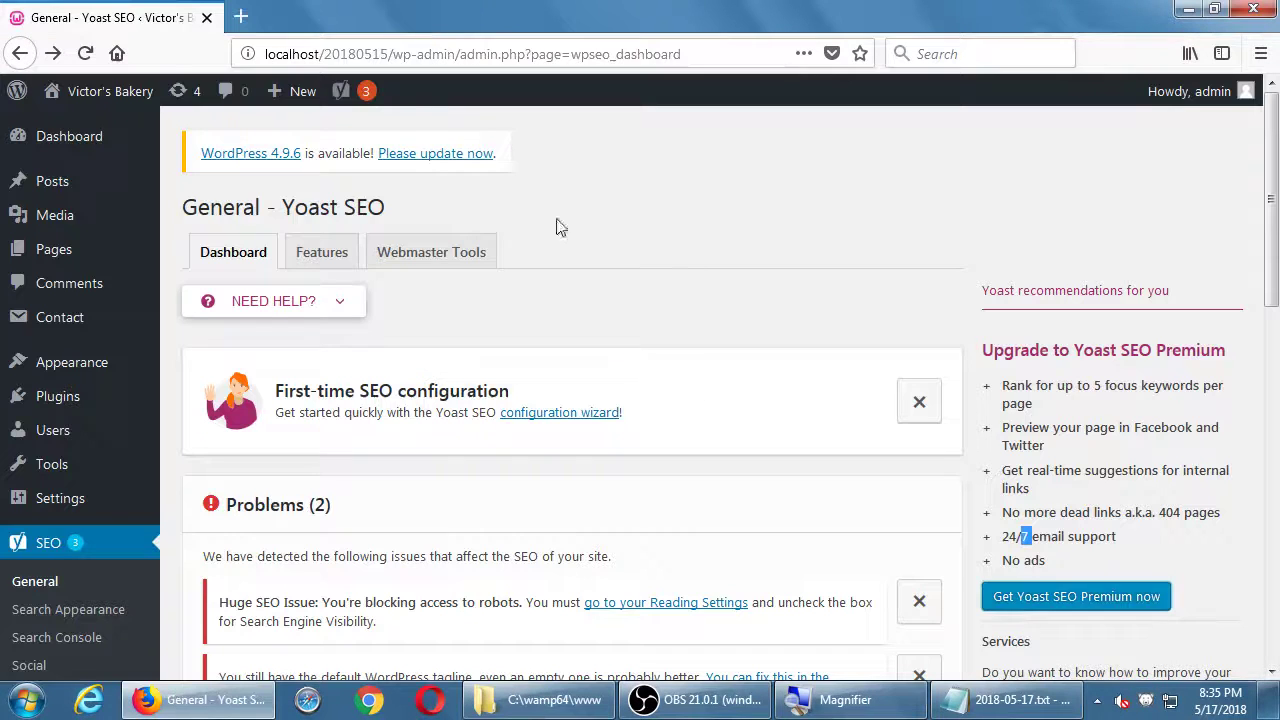
# Step: Look over Yoast's recommended services, extensions and SEO courses on the dashboard
pyautogui.click(915, 234)
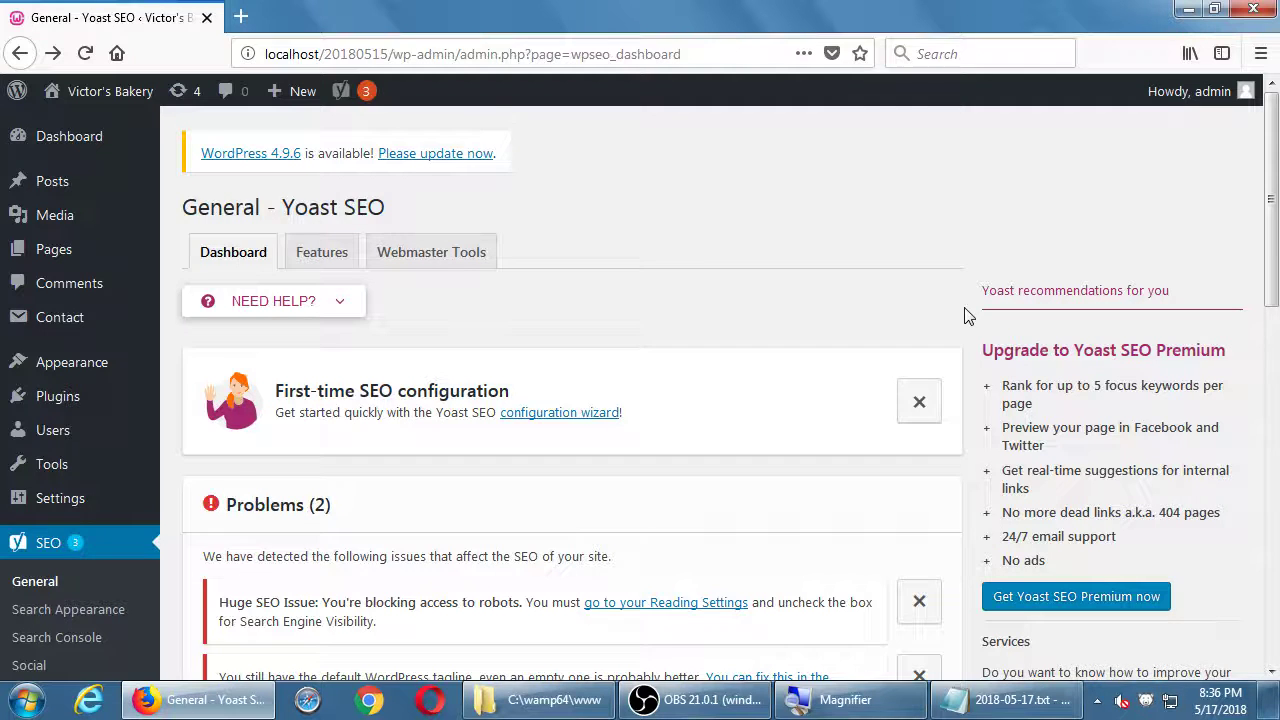
pyautogui.scroll(-3, 965, 315)
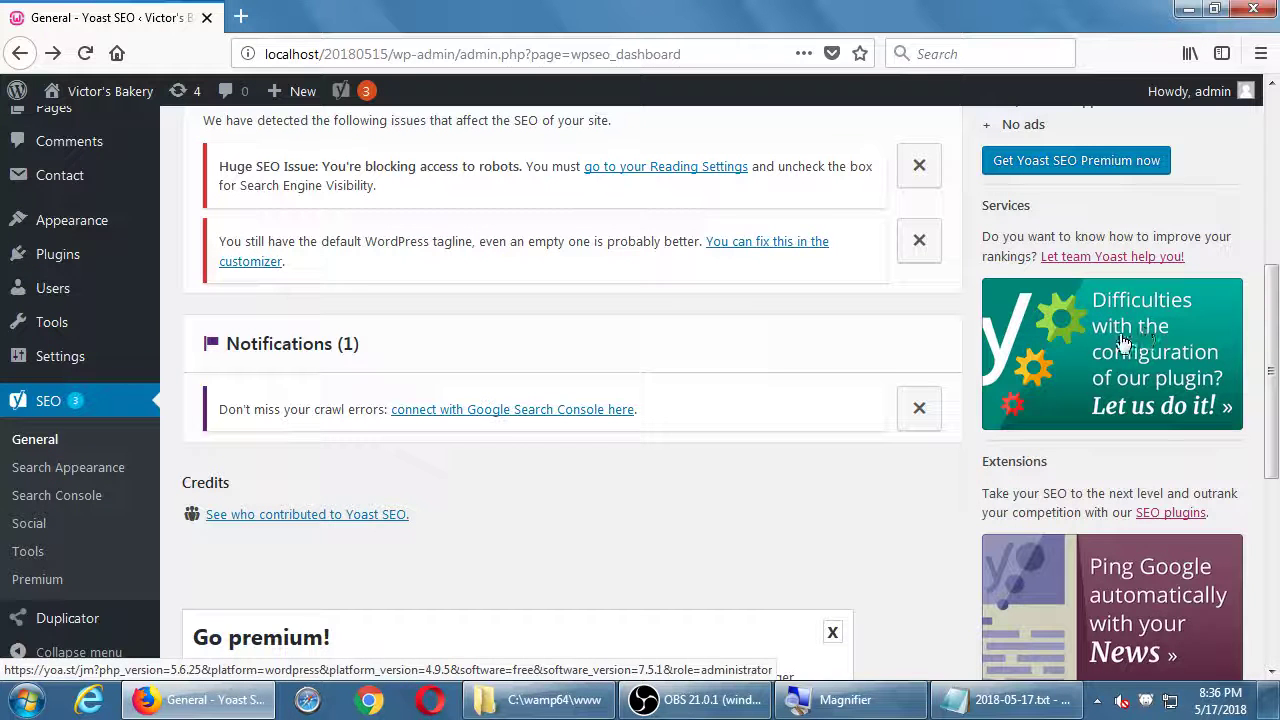
pyautogui.scroll(-4, 1153, 395)
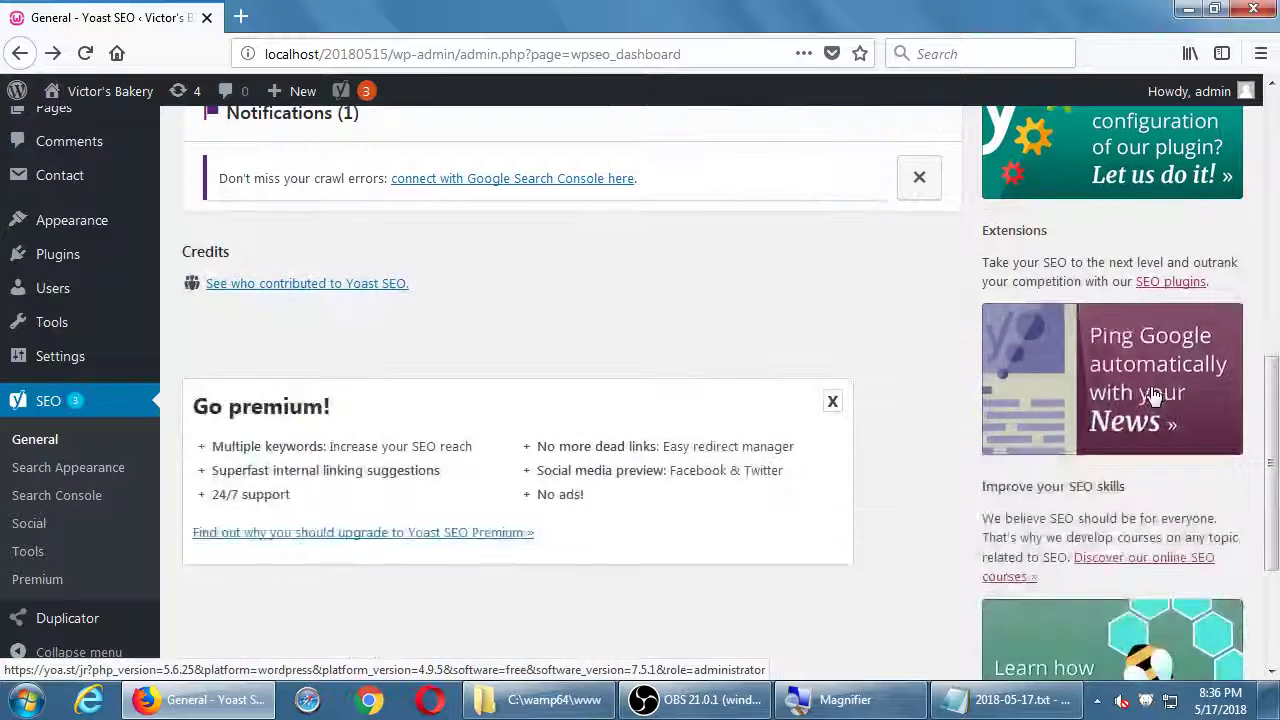
pyautogui.scroll(-4, 1134, 345)
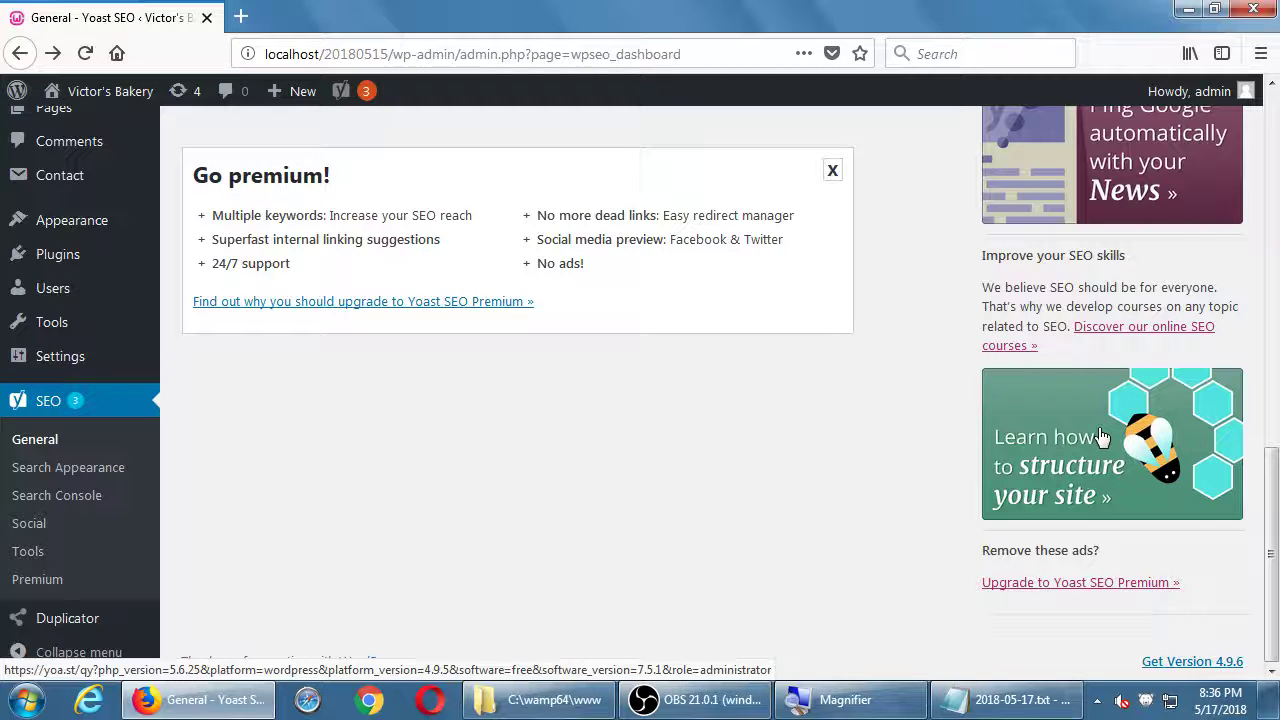
pyautogui.scroll(5, 913, 428)
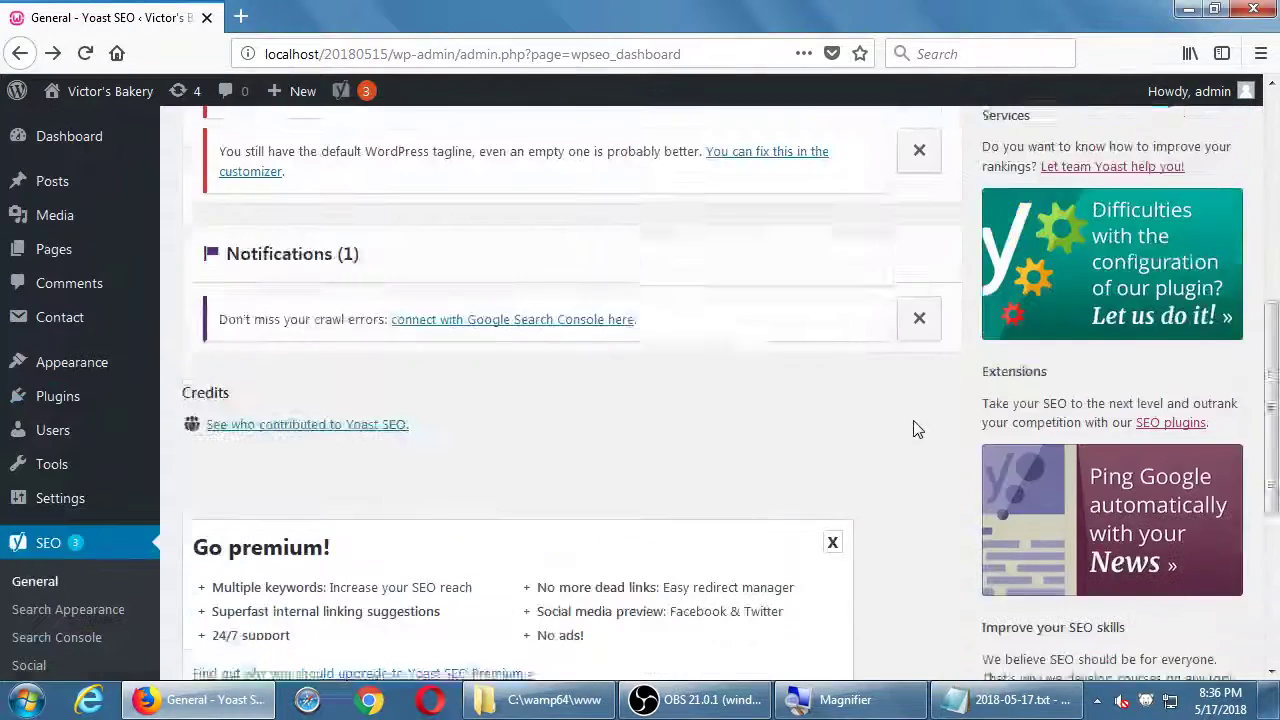
pyautogui.scroll(10, 913, 428)
# Step: Examine the Yoast shortcuts in the admin bar, the dashboard's problems and notifications, and the SEO settings sections
pyautogui.moveTo(362, 100)
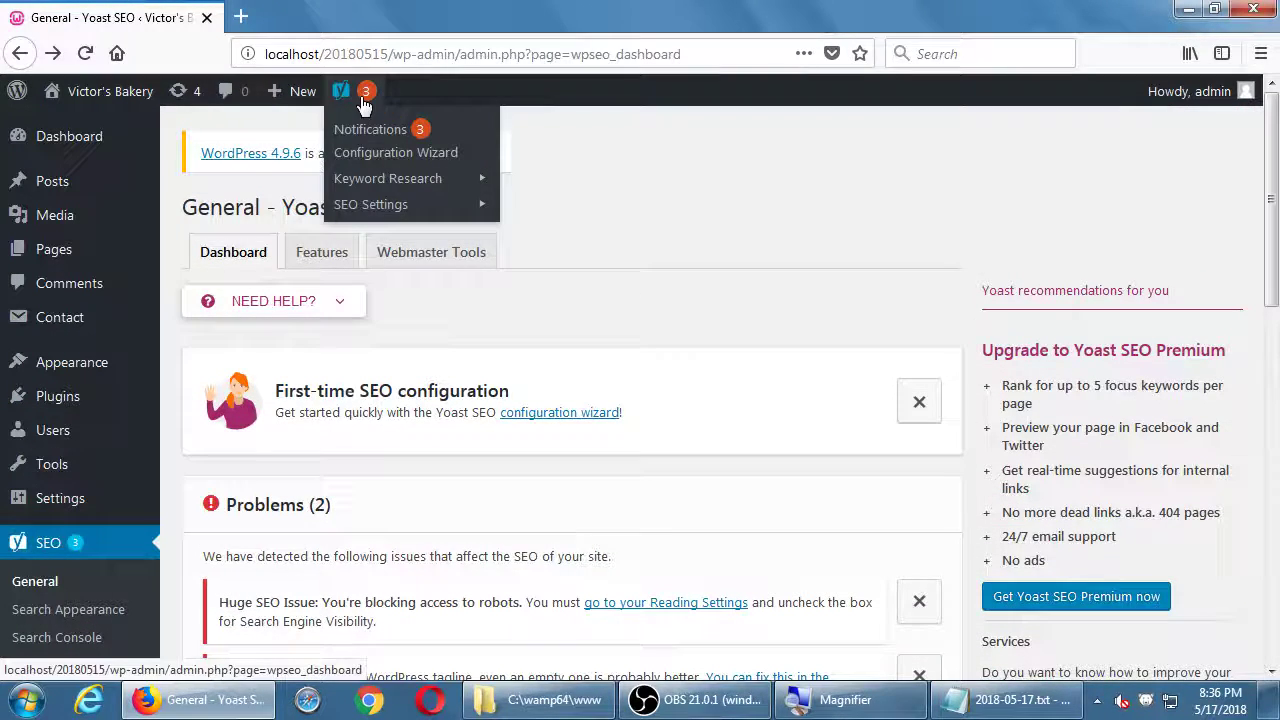
pyautogui.moveTo(370, 203)
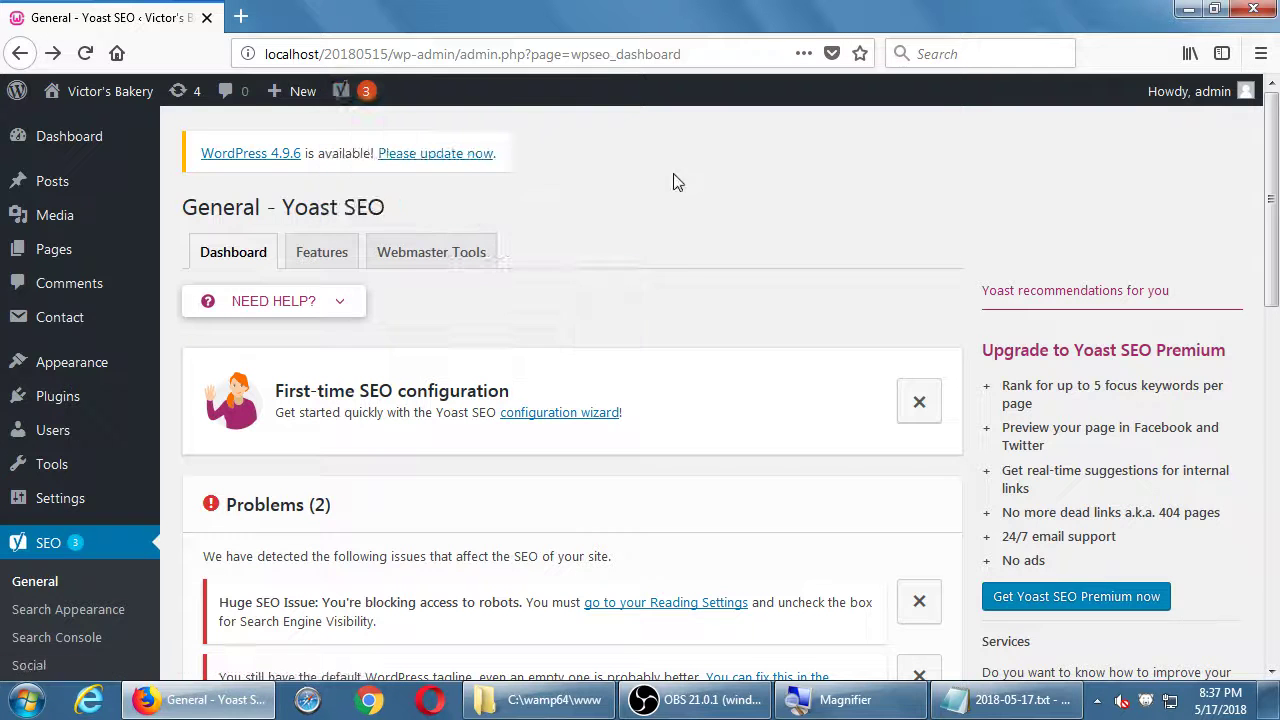
pyautogui.moveTo(342, 91)
pyautogui.moveTo(443, 188)
pyautogui.scroll(-2, 811, 212)
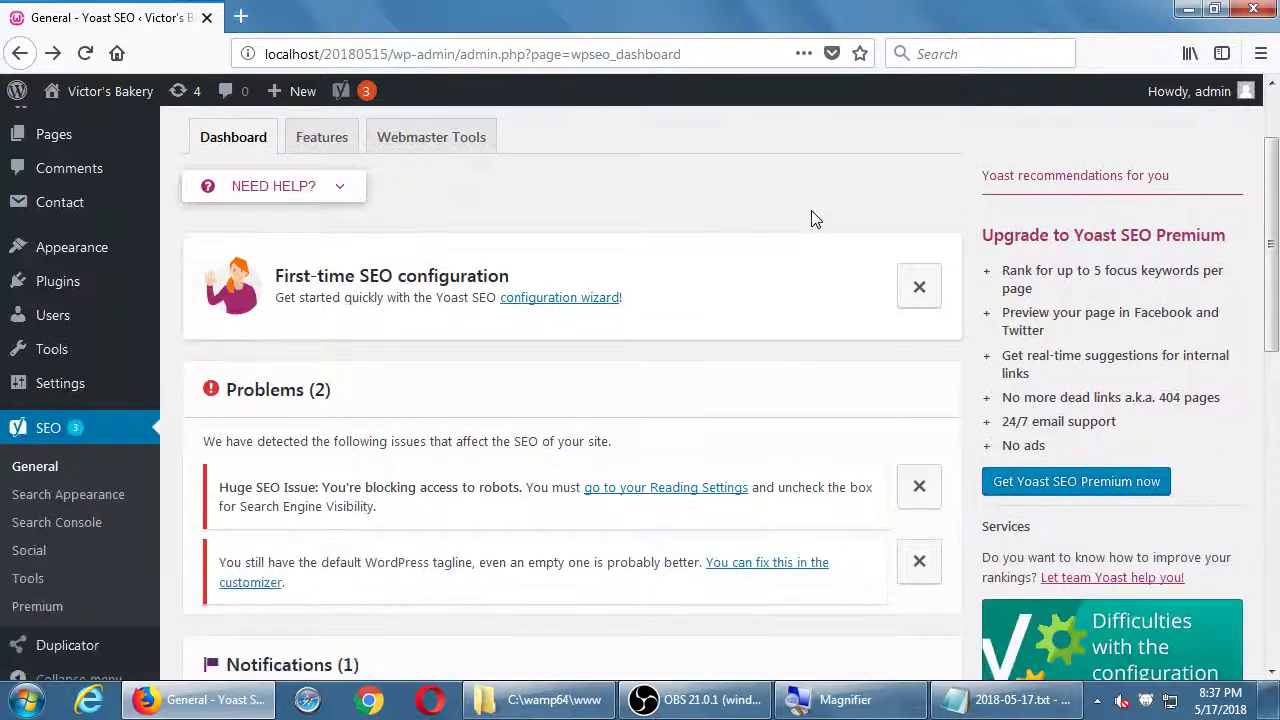
pyautogui.scroll(2, 811, 218)
pyautogui.scroll(-3, 811, 218)
pyautogui.scroll(2, 811, 218)
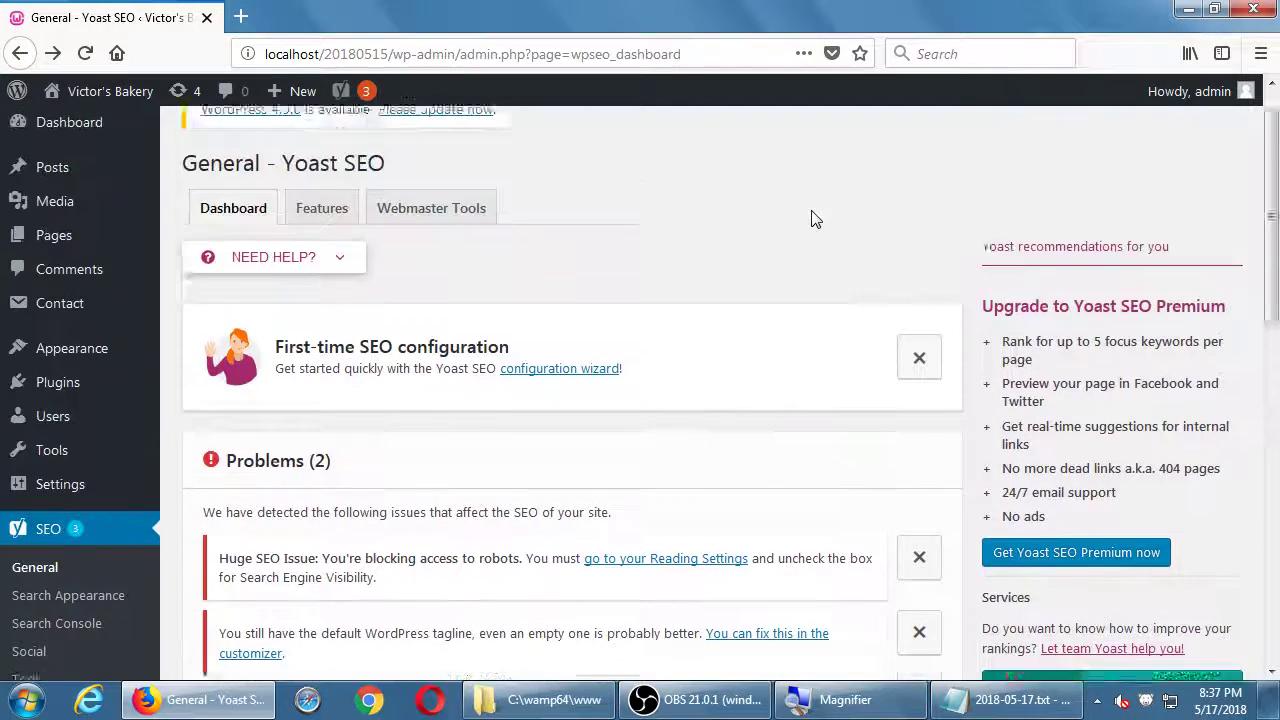
pyautogui.scroll(-5, 811, 219)
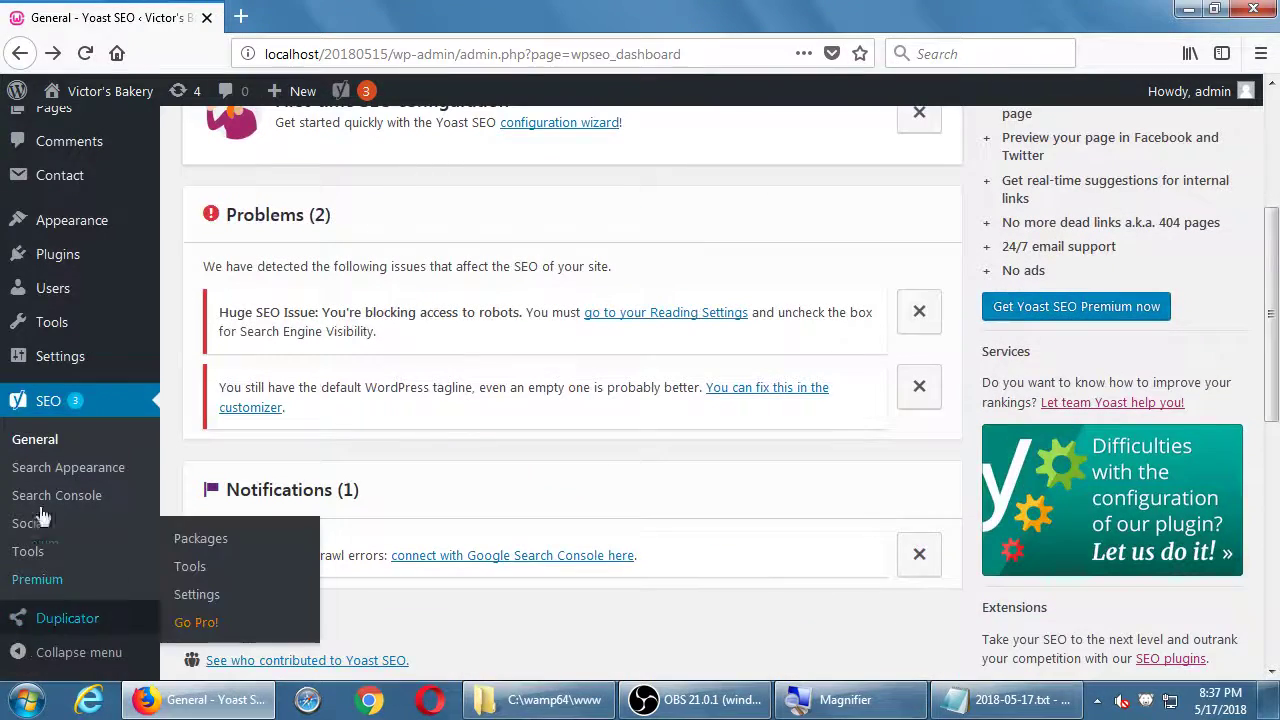
pyautogui.scroll(2, 50, 560)
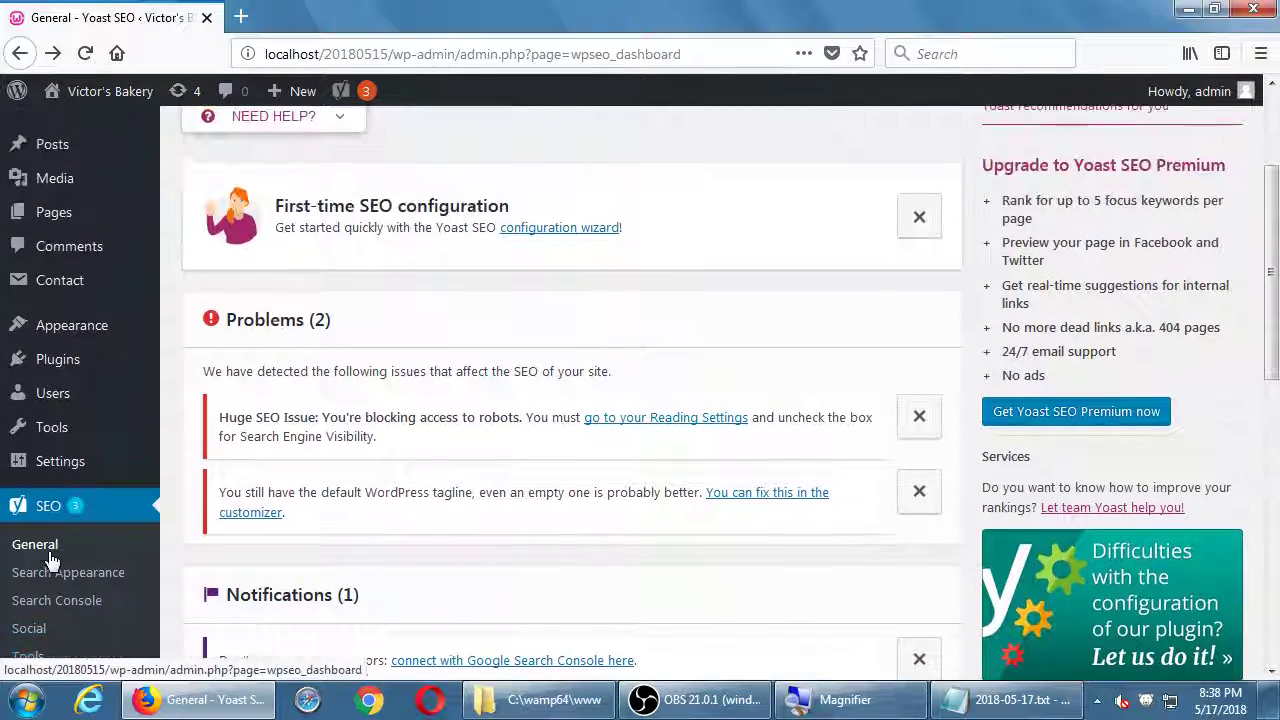
pyautogui.scroll(2, 50, 560)
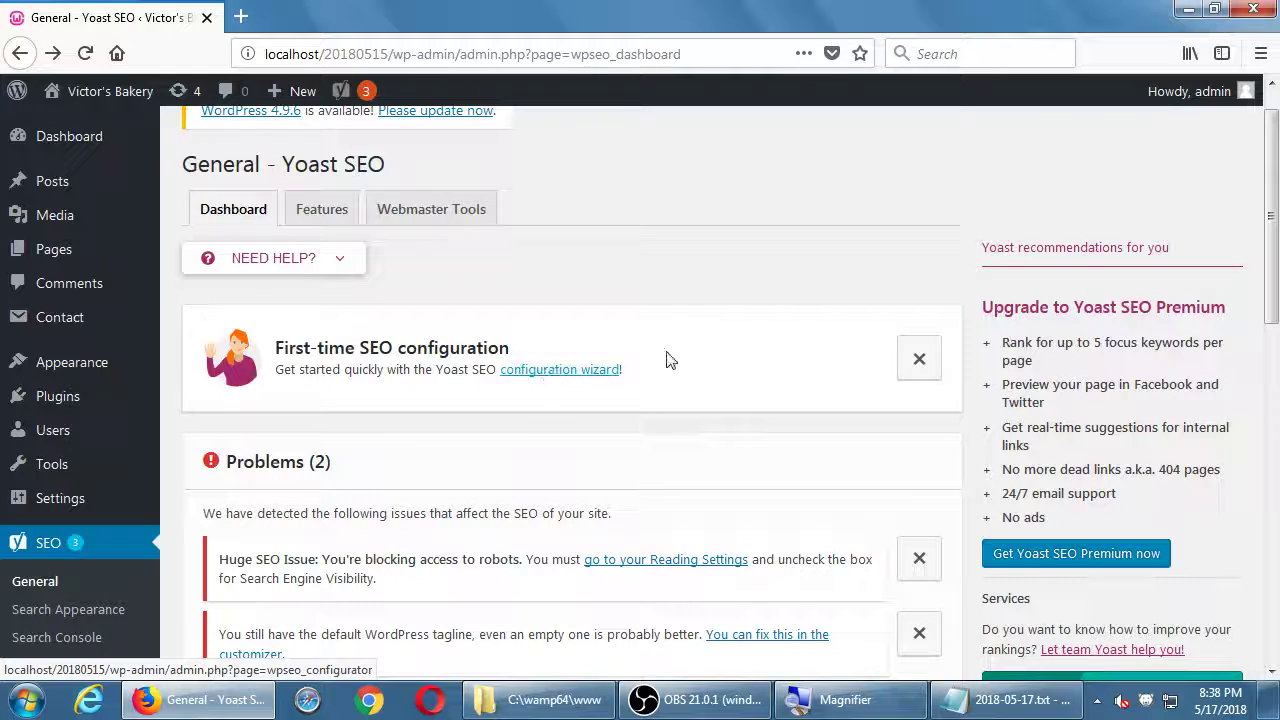
# Step: Open the About Us page for editing from the list of site pages
pyautogui.click(91, 266)
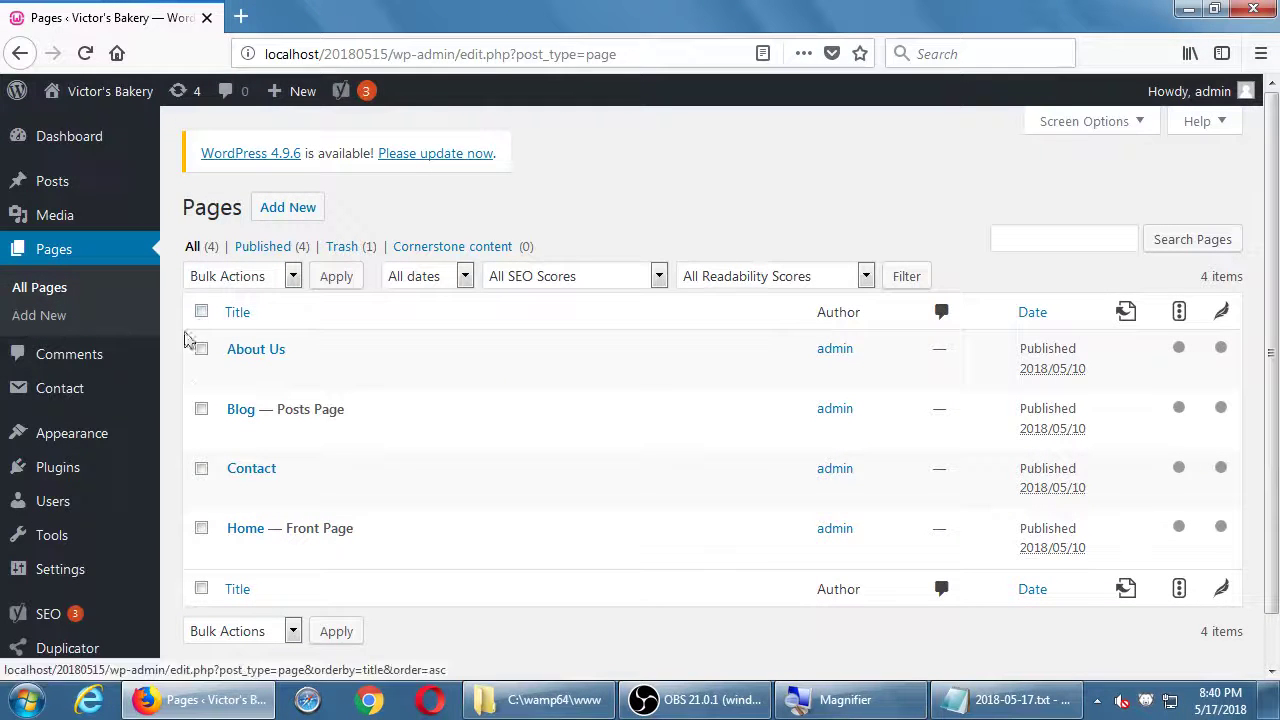
pyautogui.moveTo(214, 374)
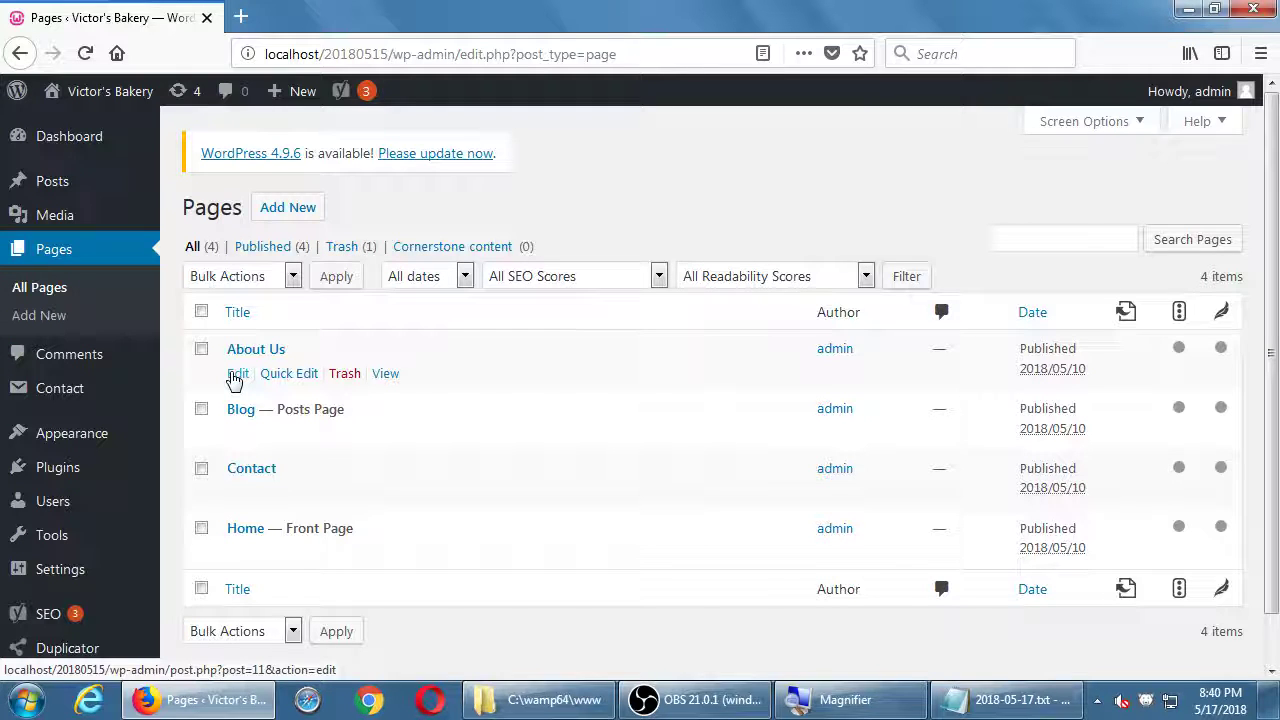
pyautogui.click(236, 374)
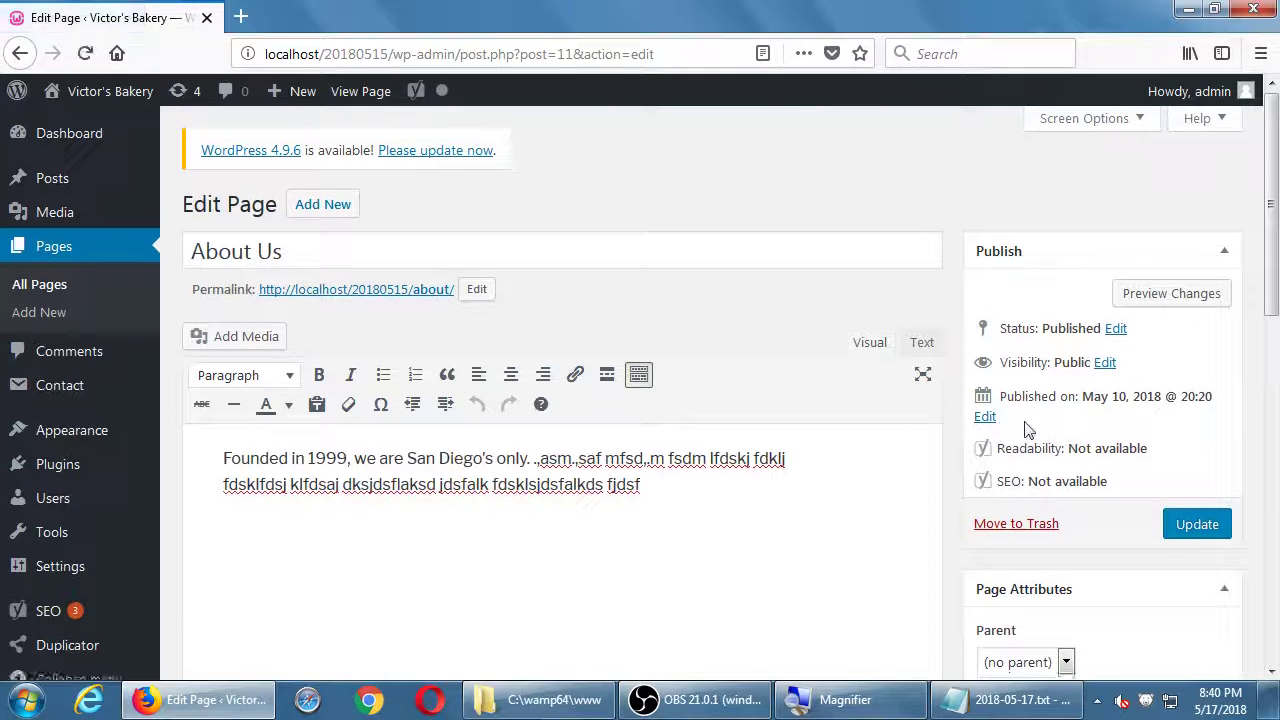
# Step: Examine the About Us page's Yoast SEO section, including the snippet preview, focus keyword field, and analysis problems and improvements
pyautogui.scroll(-8, 1028, 428)
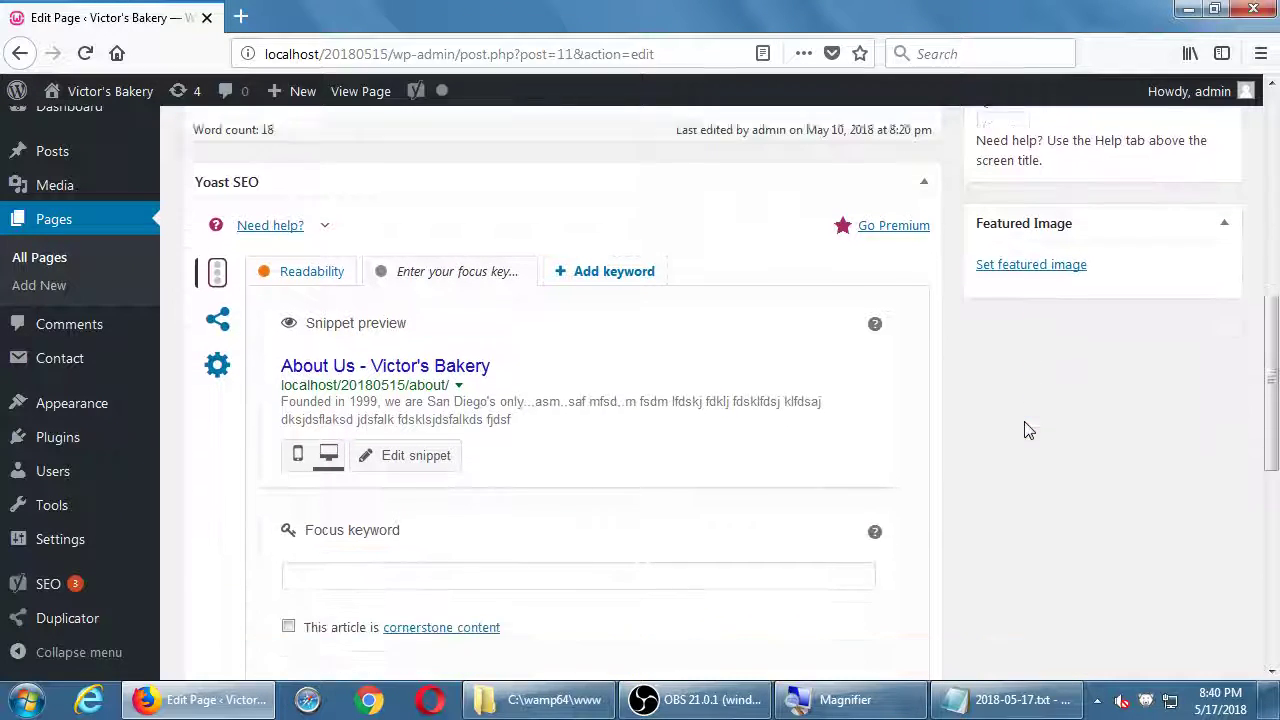
pyautogui.scroll(-1, 1028, 428)
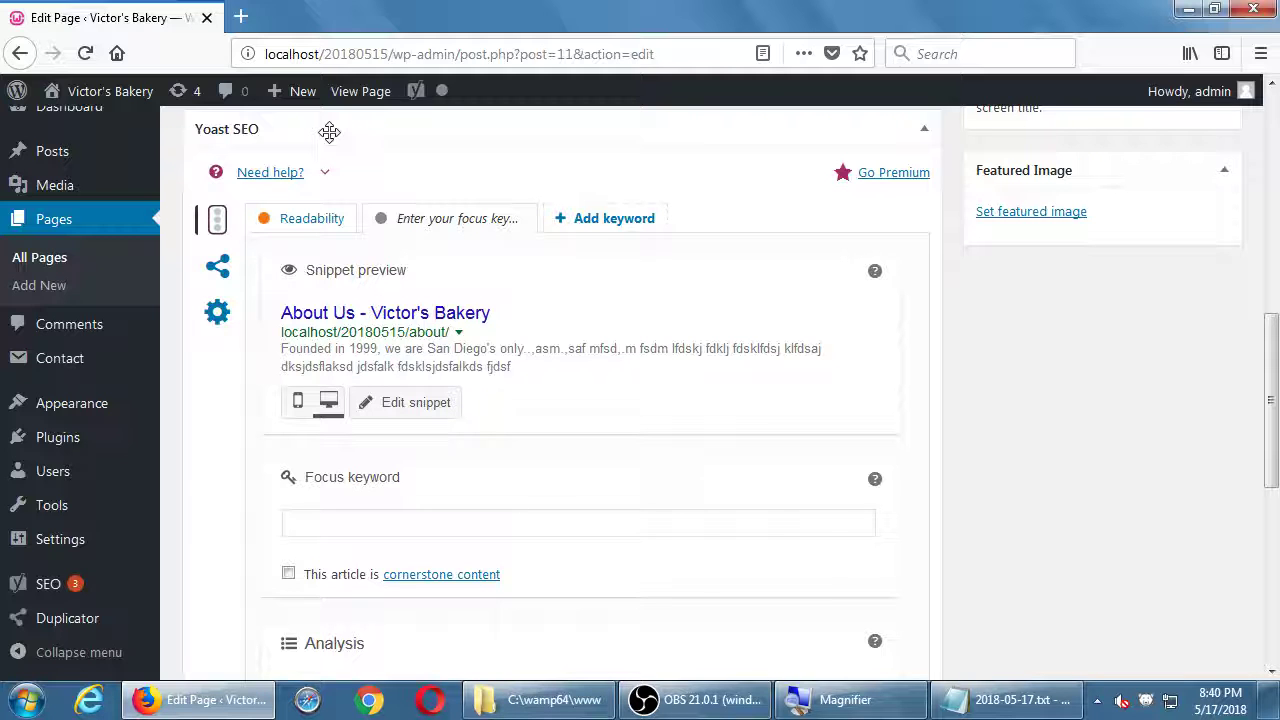
pyautogui.scroll(-5, 329, 131)
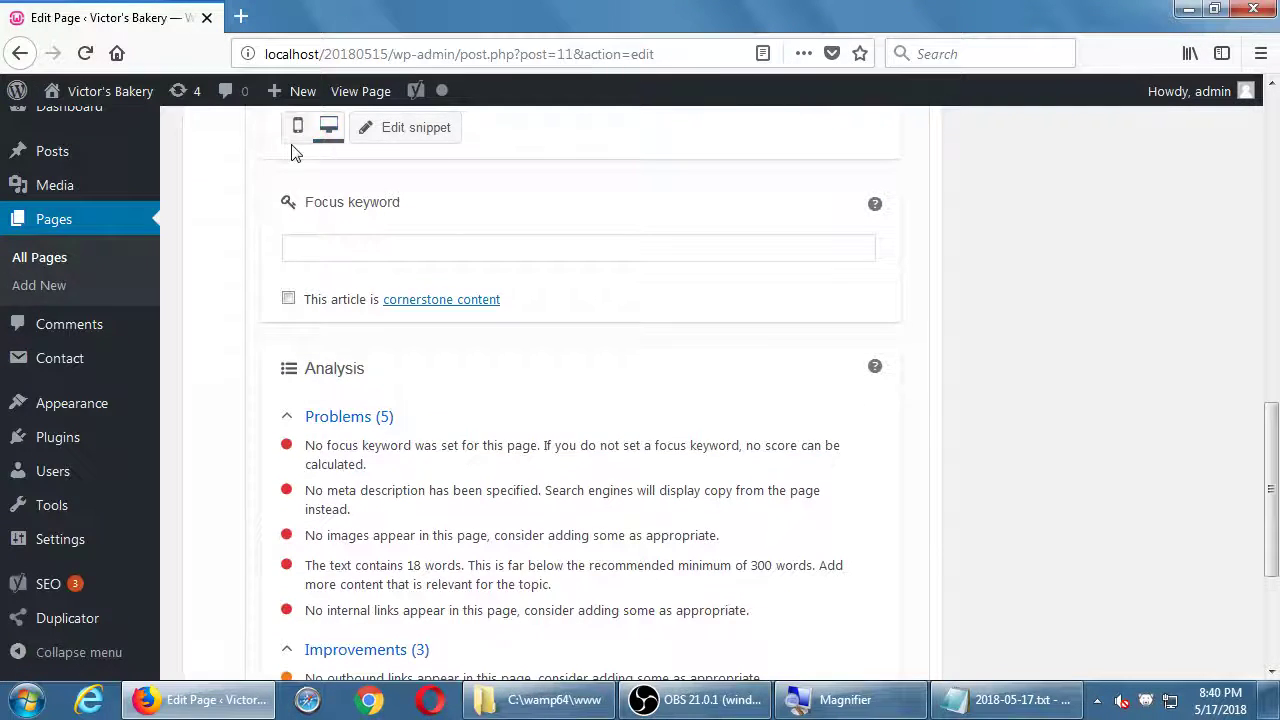
pyautogui.scroll(-2, 284, 268)
pyautogui.scroll(-3, 351, 300)
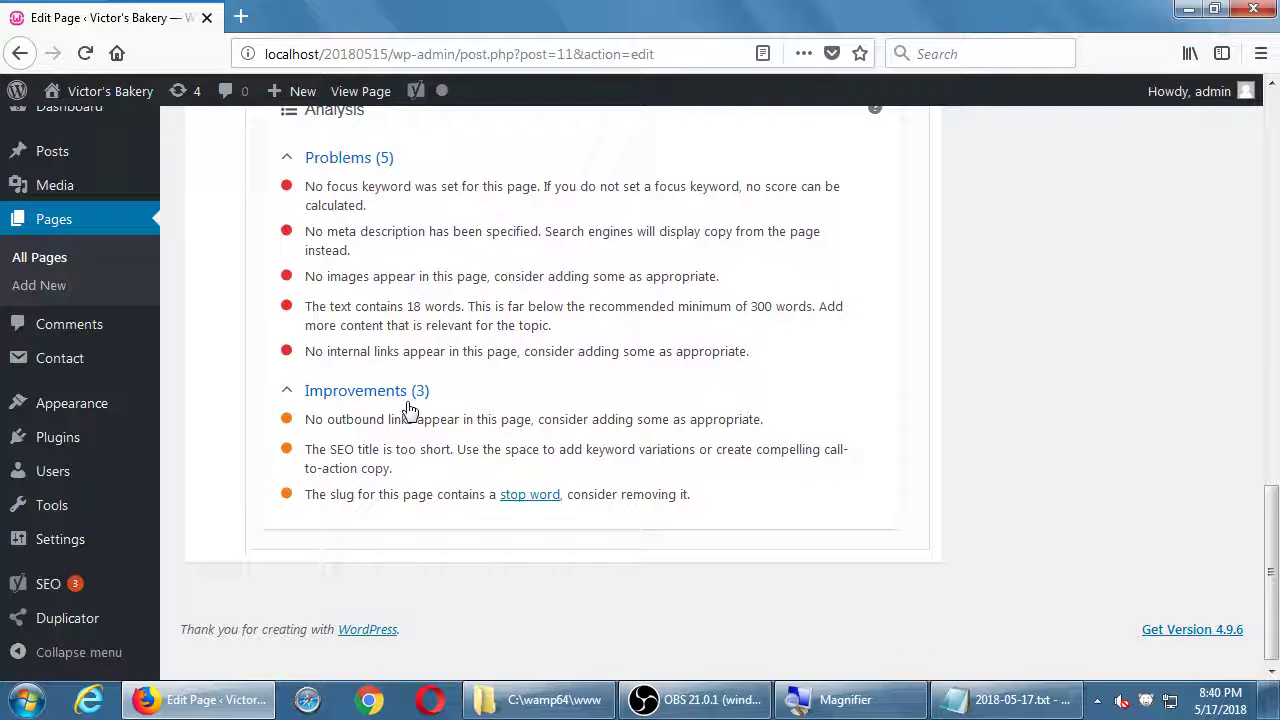
pyautogui.scroll(1, 470, 390)
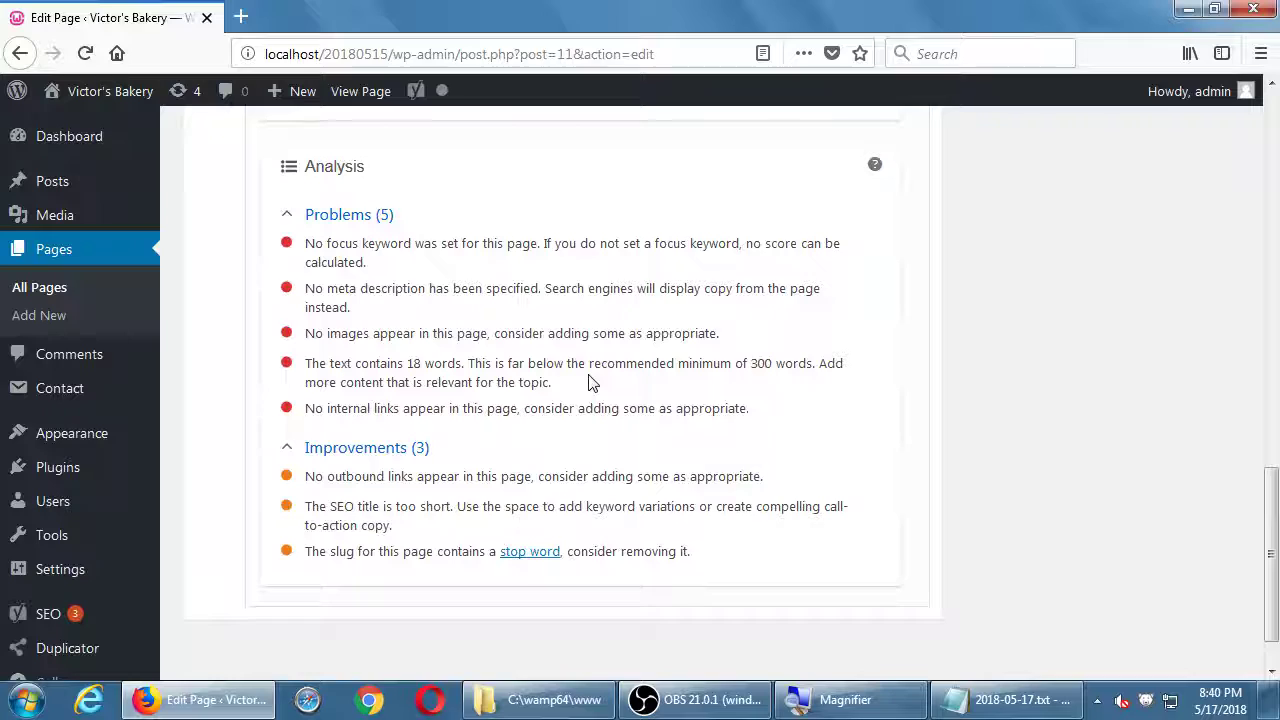
# Step: Check the About Us page's readability and SEO status in its publishing details, and return to the Yoast SEO section
pyautogui.scroll(15, 590, 383)
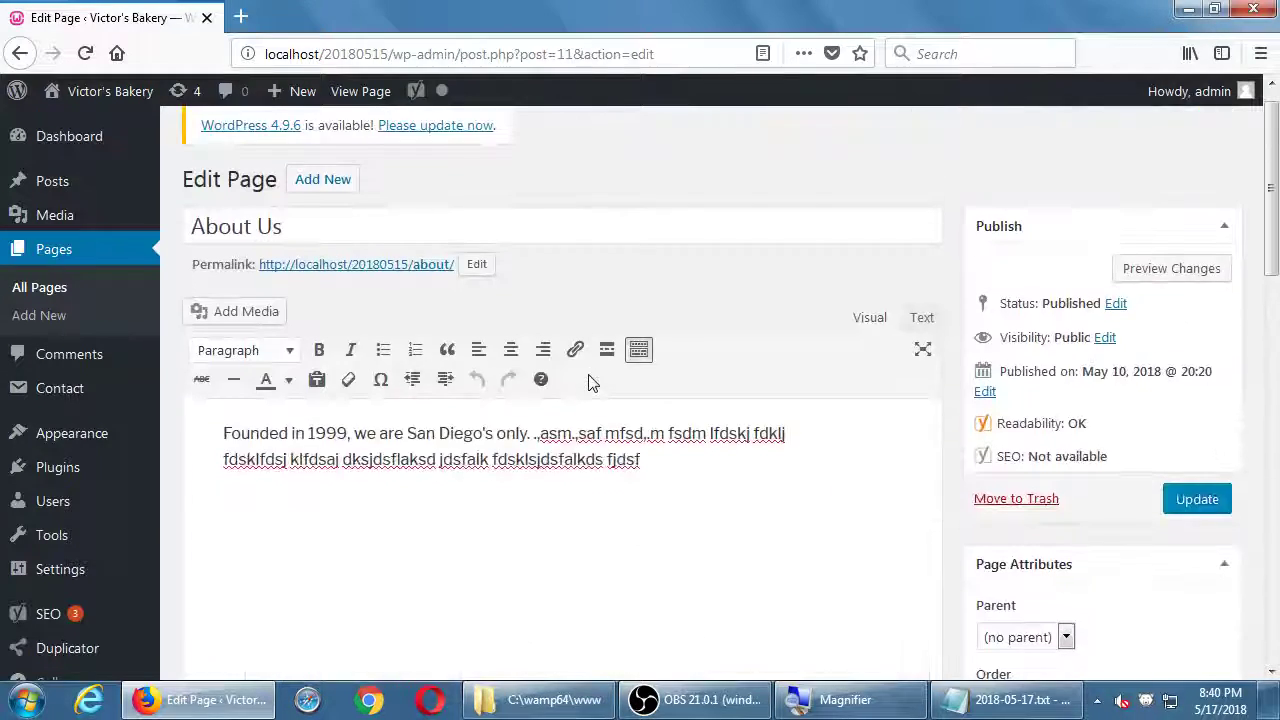
pyautogui.scroll(-2, 590, 383)
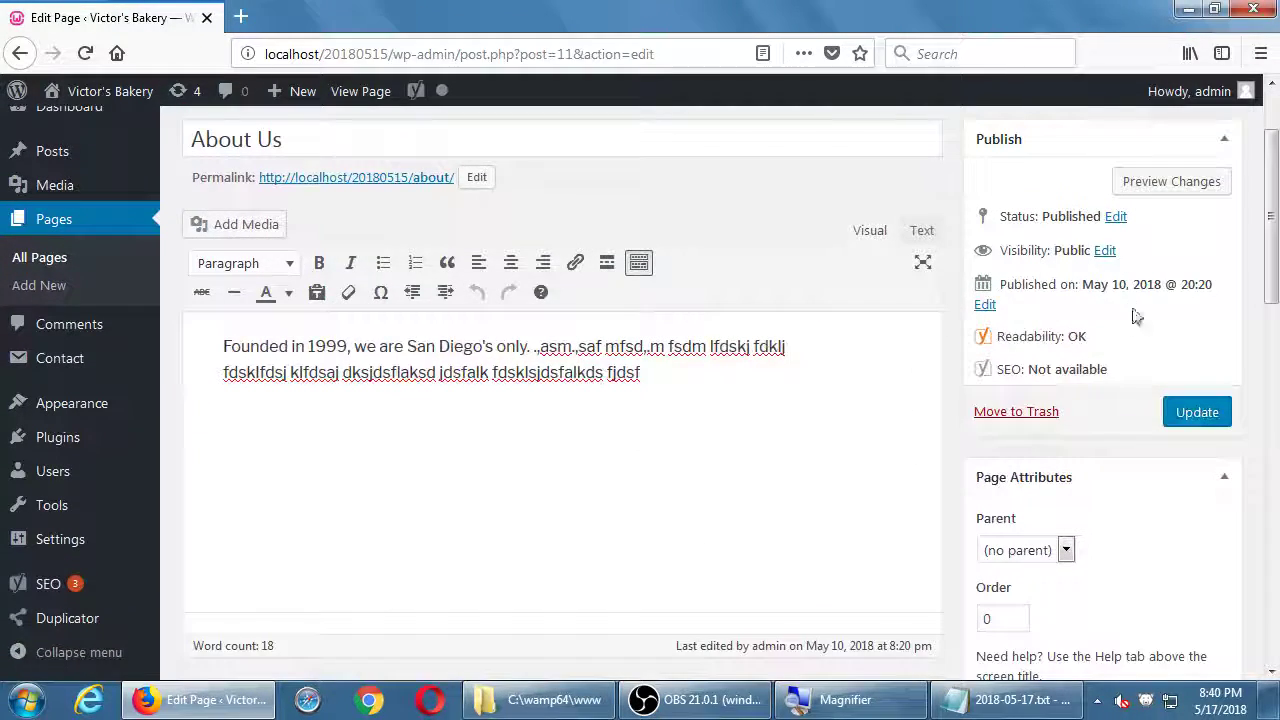
pyautogui.scroll(-2, 1005, 335)
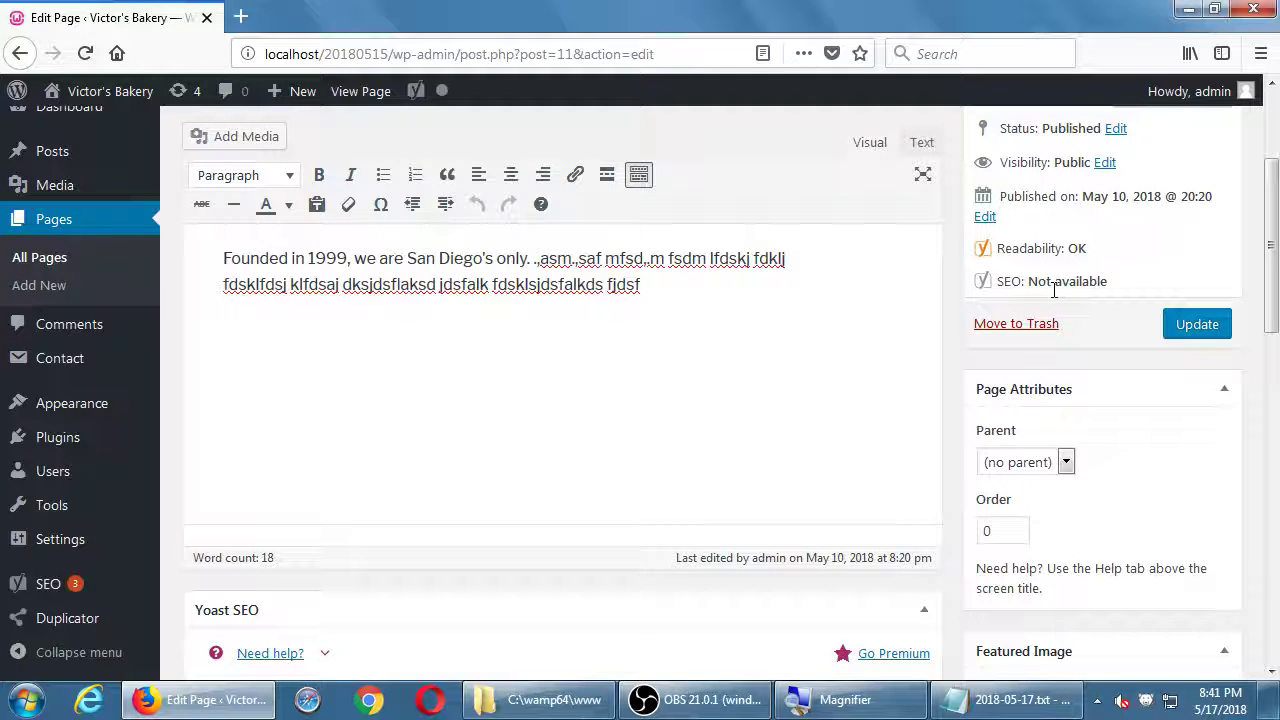
pyautogui.scroll(3, 706, 309)
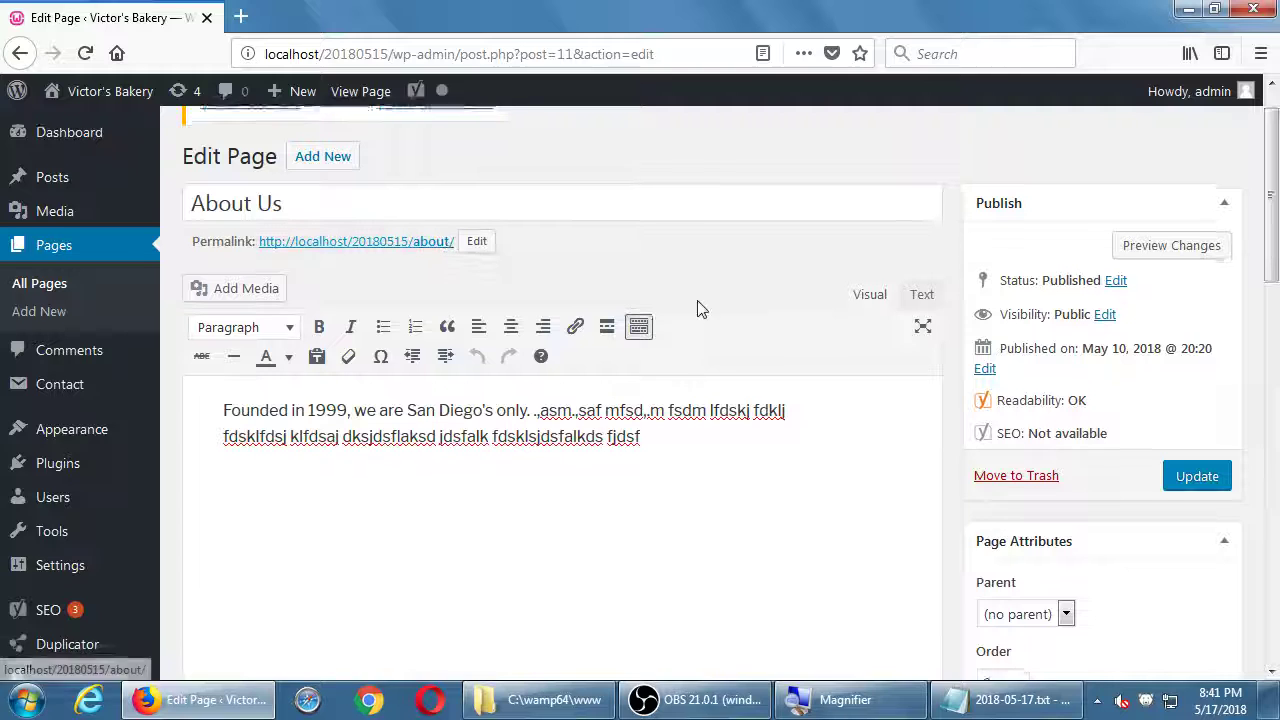
pyautogui.scroll(-8, 700, 309)
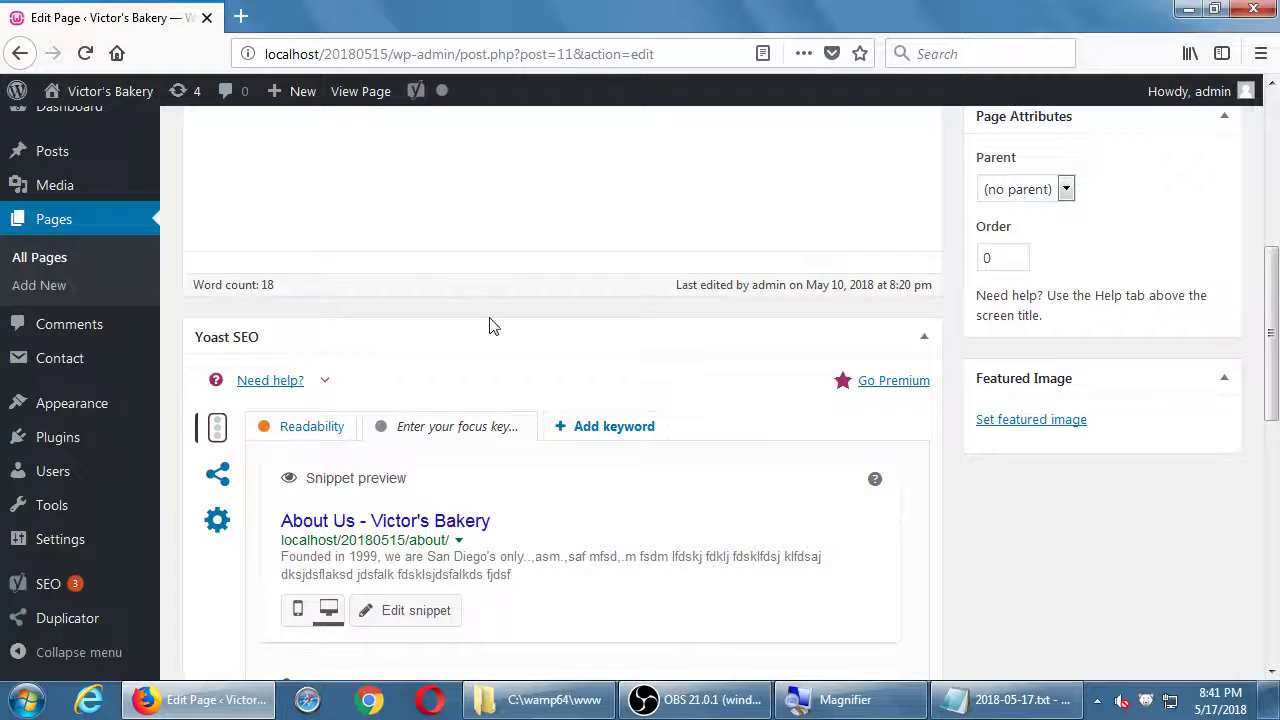
pyautogui.scroll(-1, 489, 318)
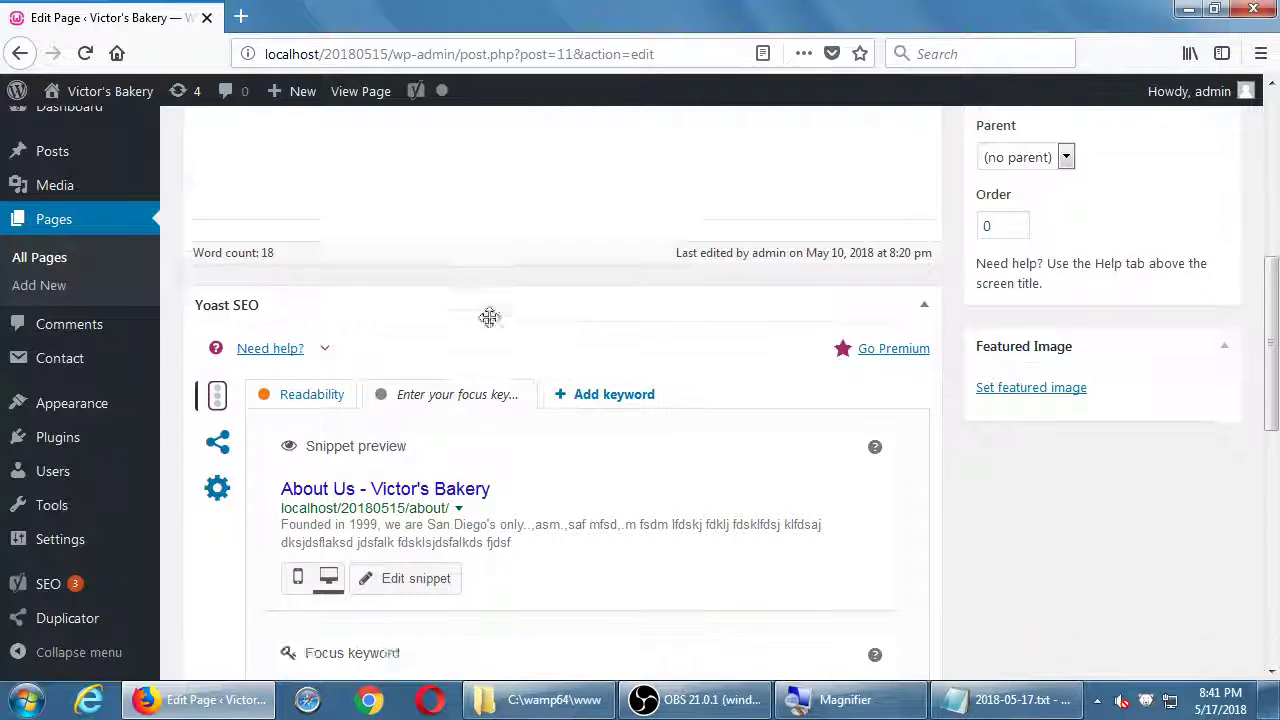
# Step: Set the About Us page's Yoast focus keyword to "about us"
pyautogui.scroll(-4, 489, 318)
pyautogui.click(350, 473)
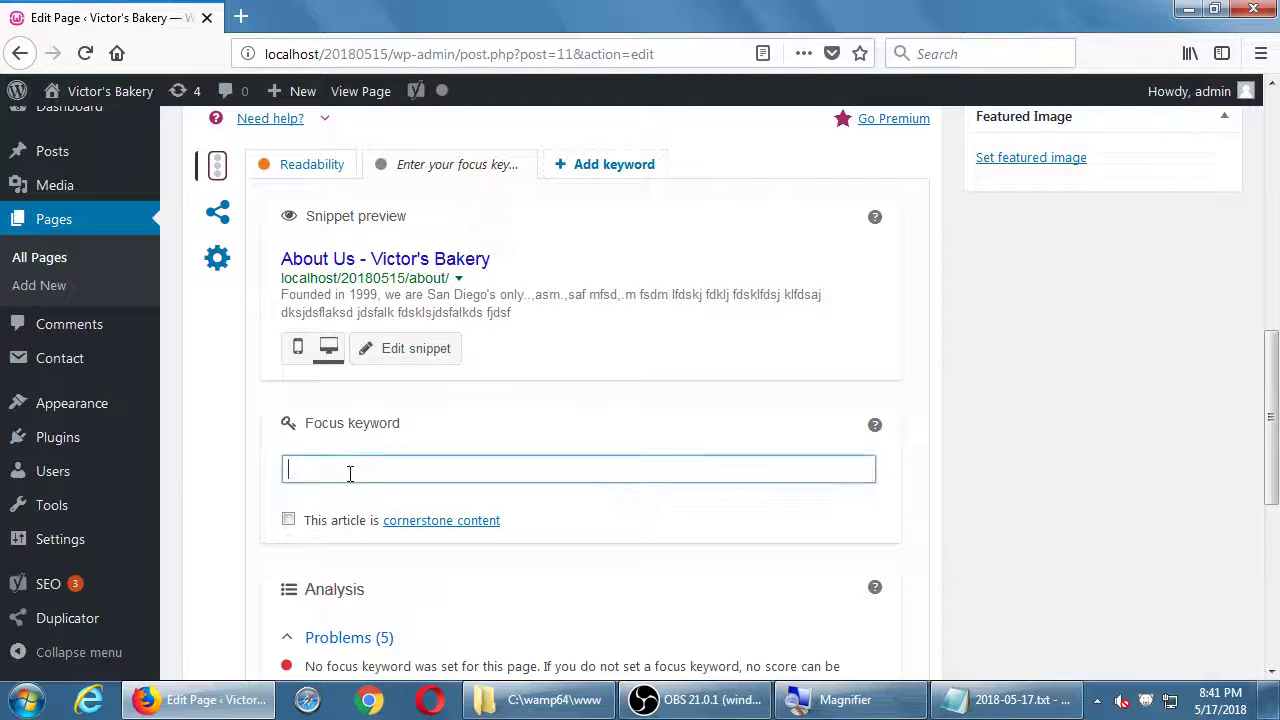
pyautogui.write('abou')
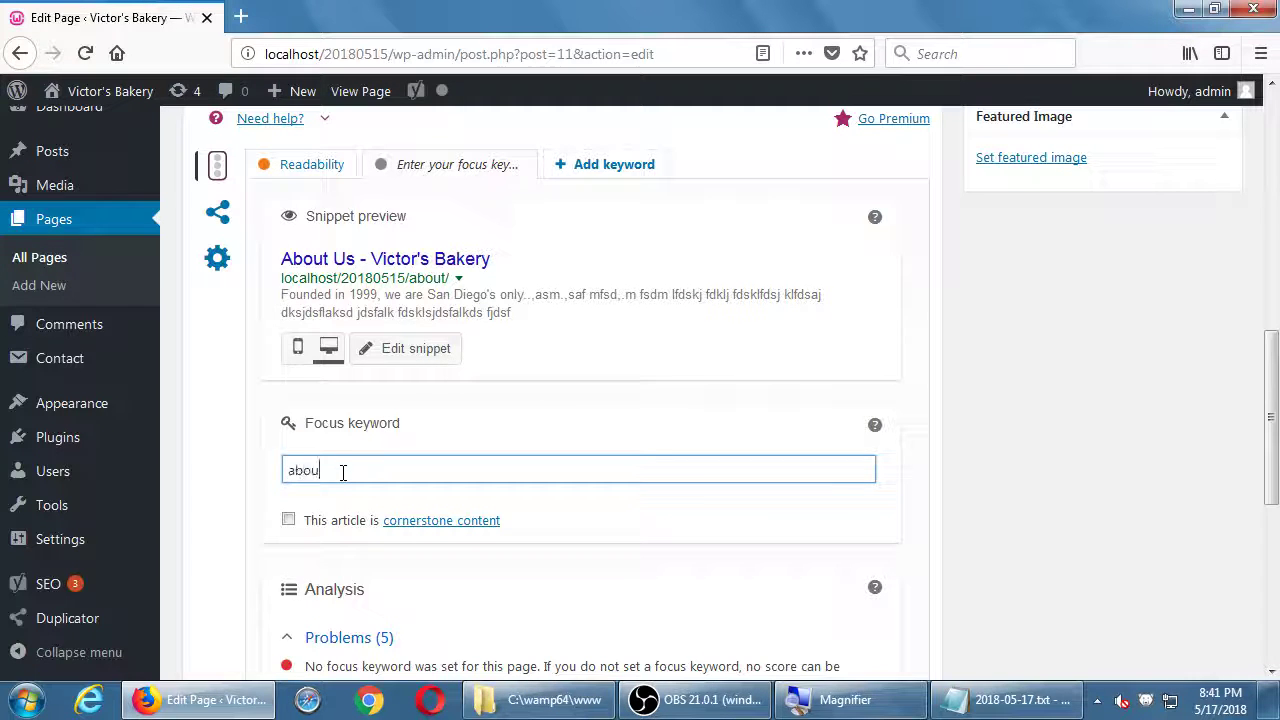
pyautogui.write('t us')
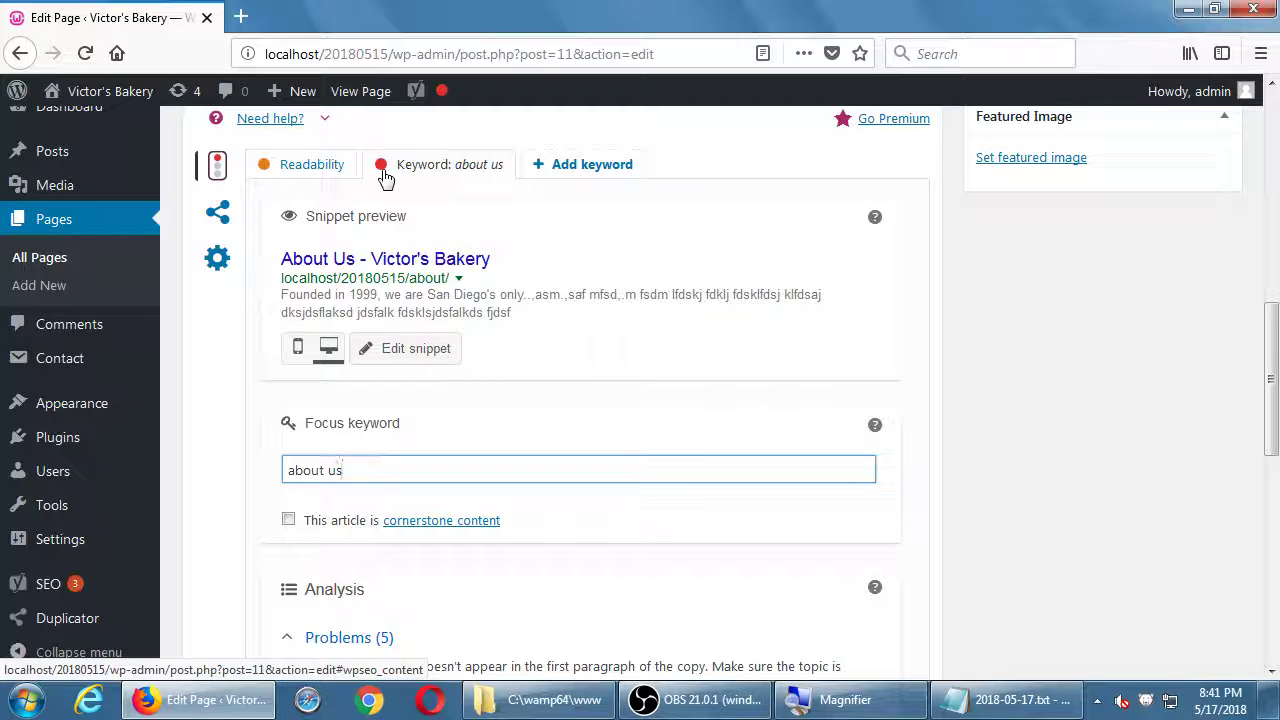
# Step: Examine the Yoast analysis for the "about us" focus keyword and compare it with the page's title, body text, and snippet preview
pyautogui.scroll(-5, 283, 420)
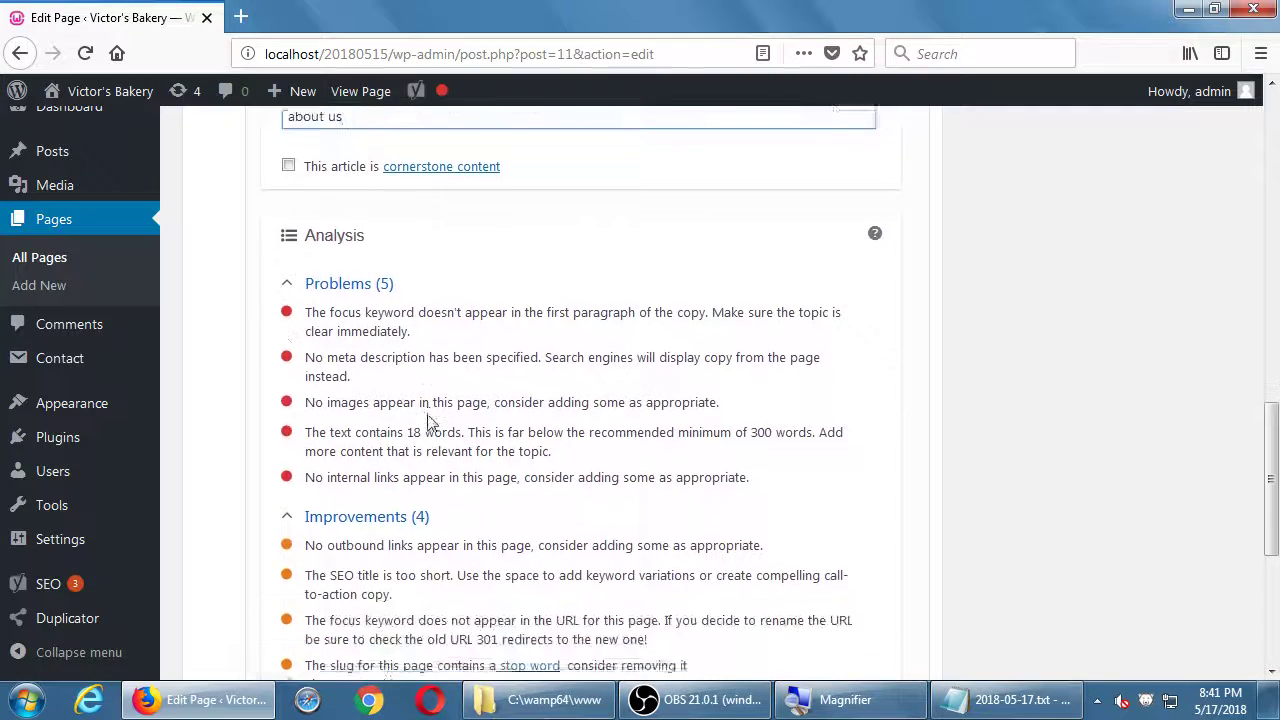
pyautogui.scroll(-4, 428, 420)
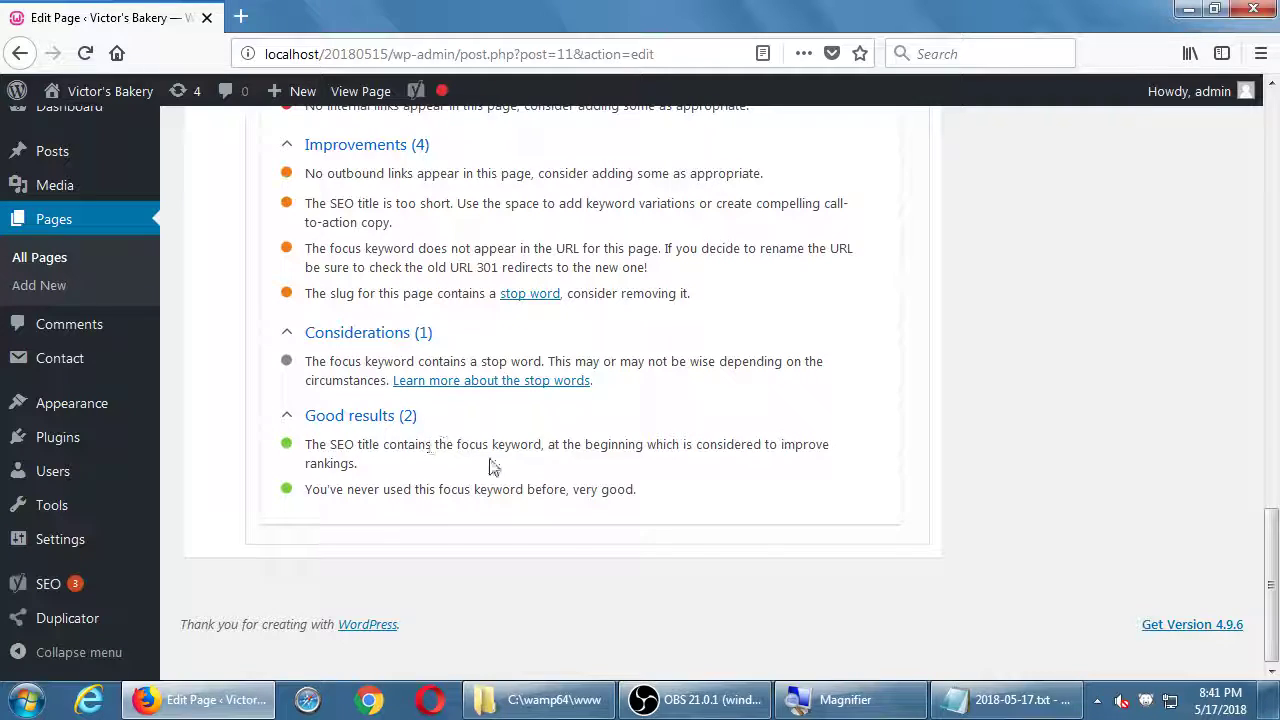
pyautogui.scroll(15, 495, 468)
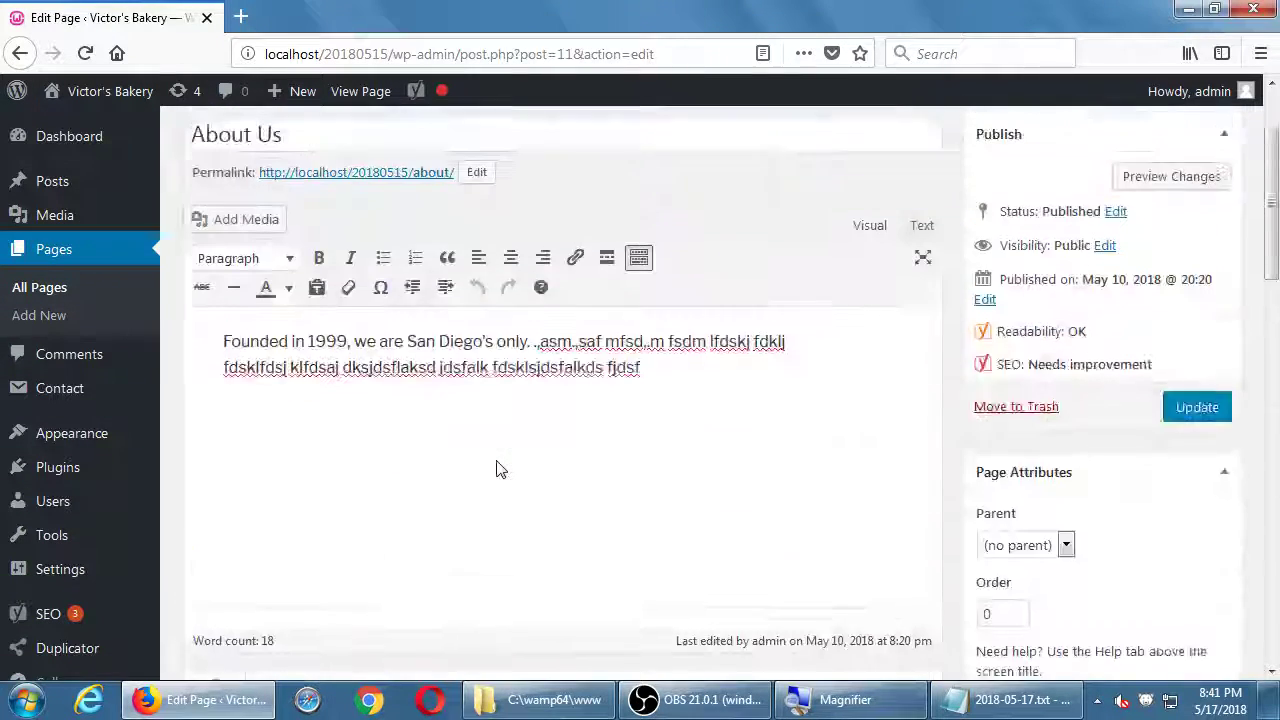
pyautogui.scroll(2, 495, 468)
pyautogui.click(326, 254)
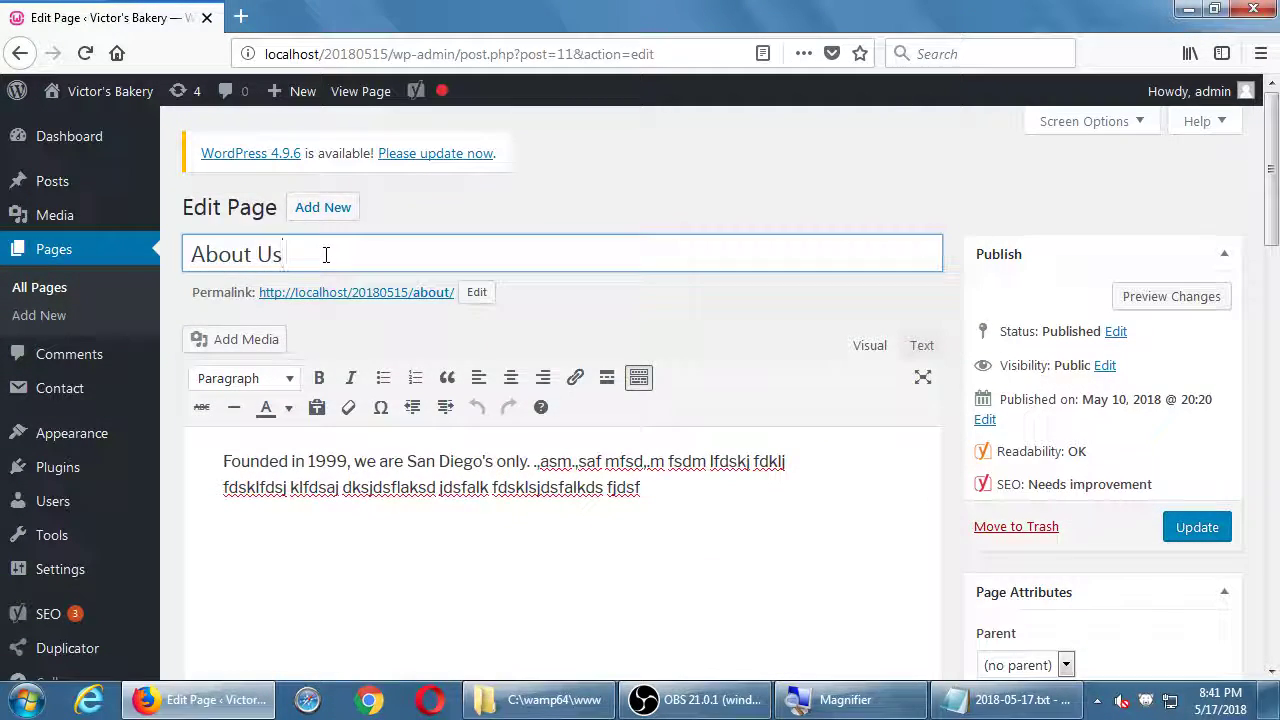
pyautogui.scroll(-7, 326, 254)
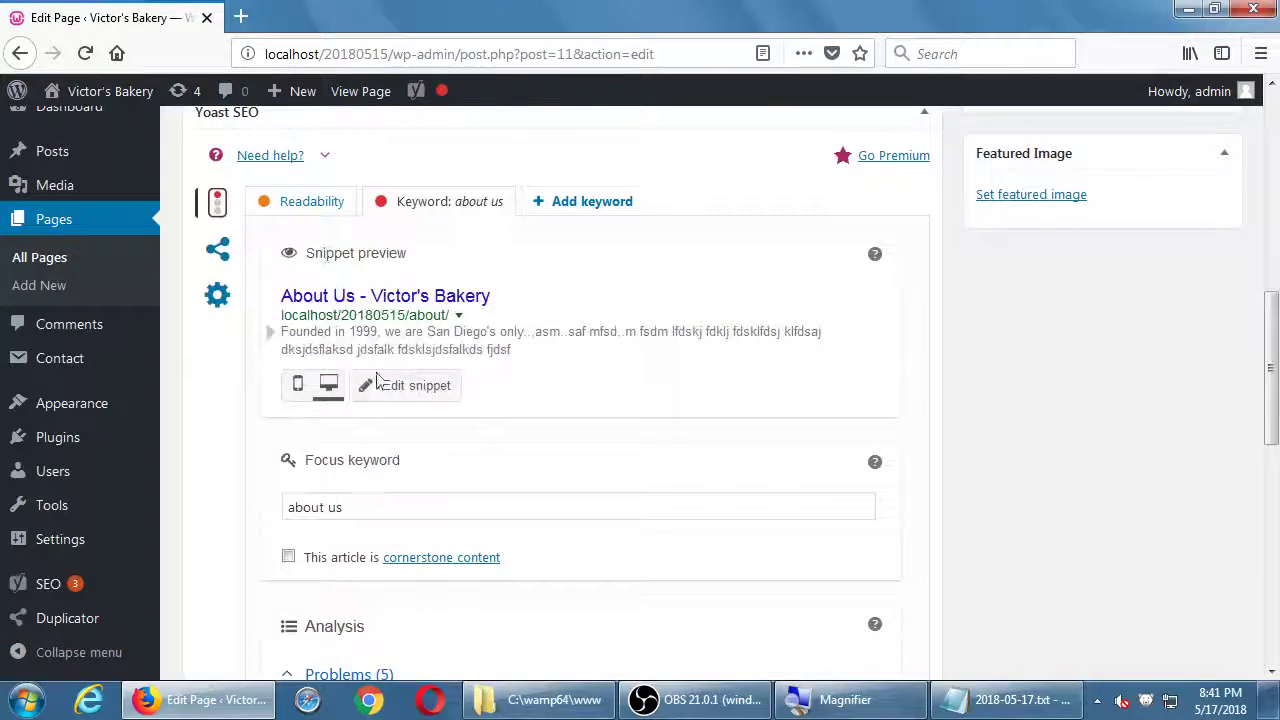
pyautogui.scroll(-8, 411, 506)
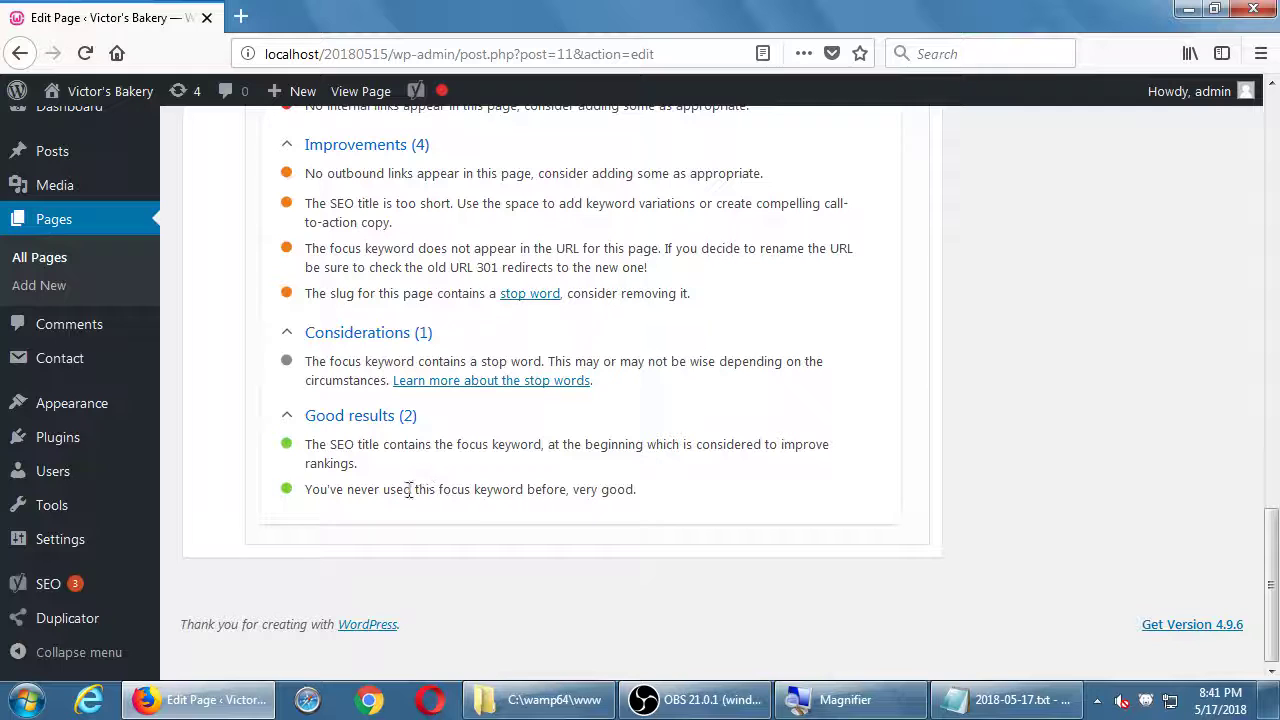
pyautogui.scroll(5, 435, 505)
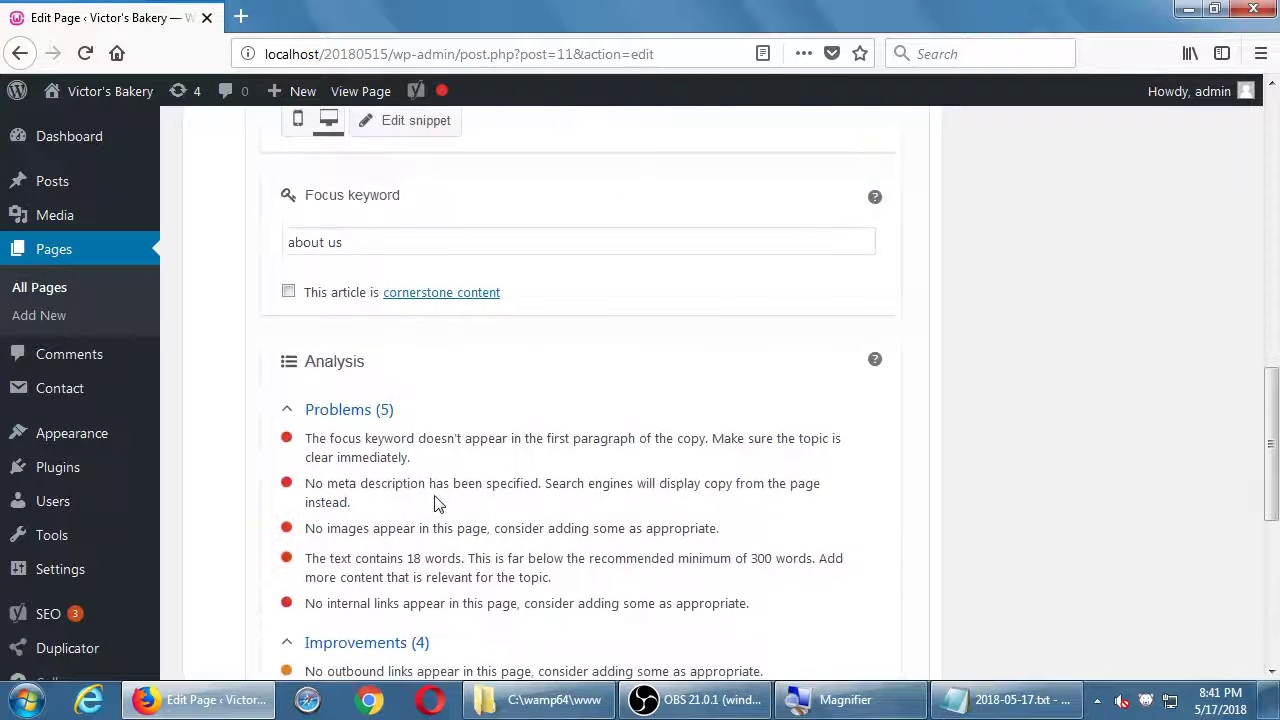
pyautogui.scroll(1, 440, 495)
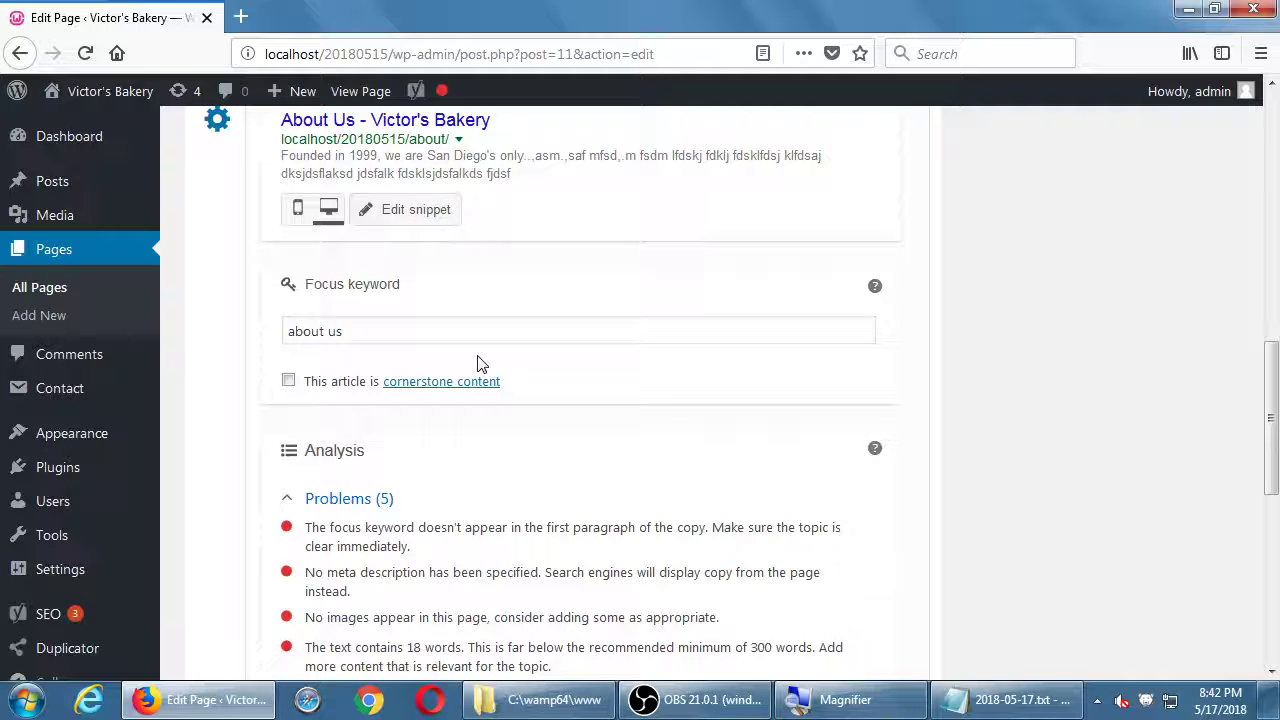
pyautogui.scroll(10, 478, 363)
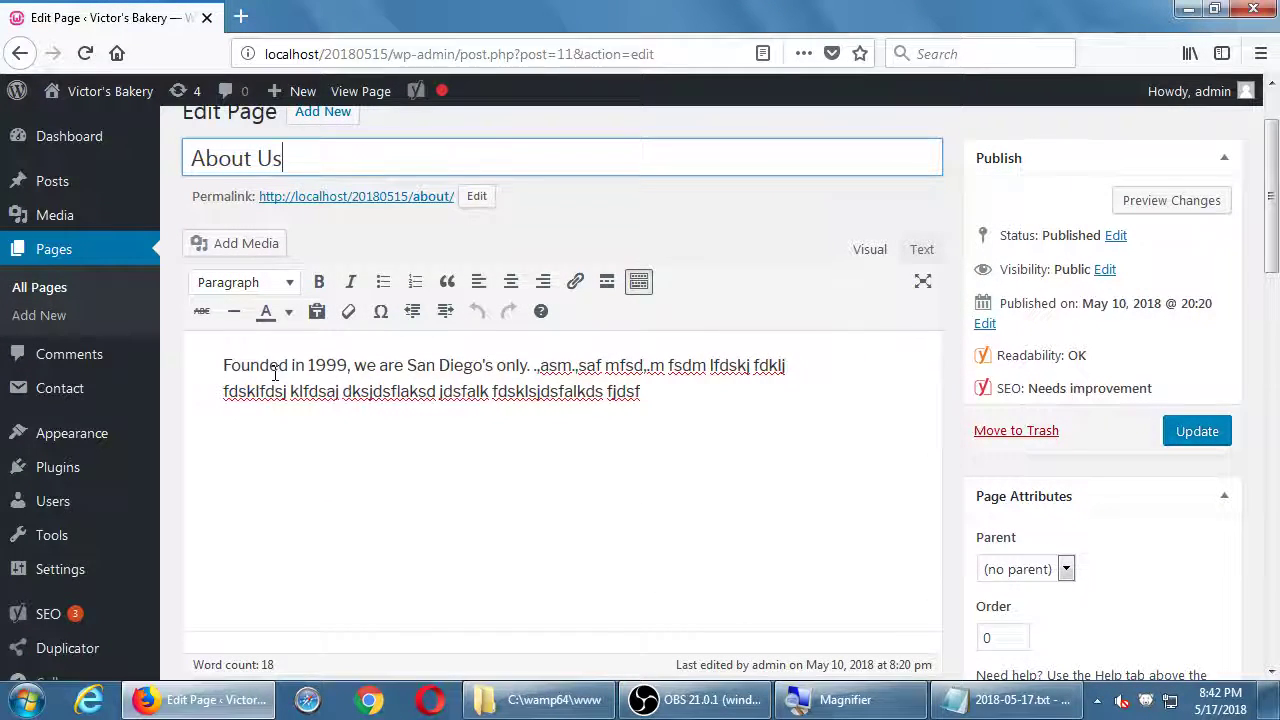
pyautogui.scroll(-5, 274, 378)
pyautogui.scroll(-3, 274, 442)
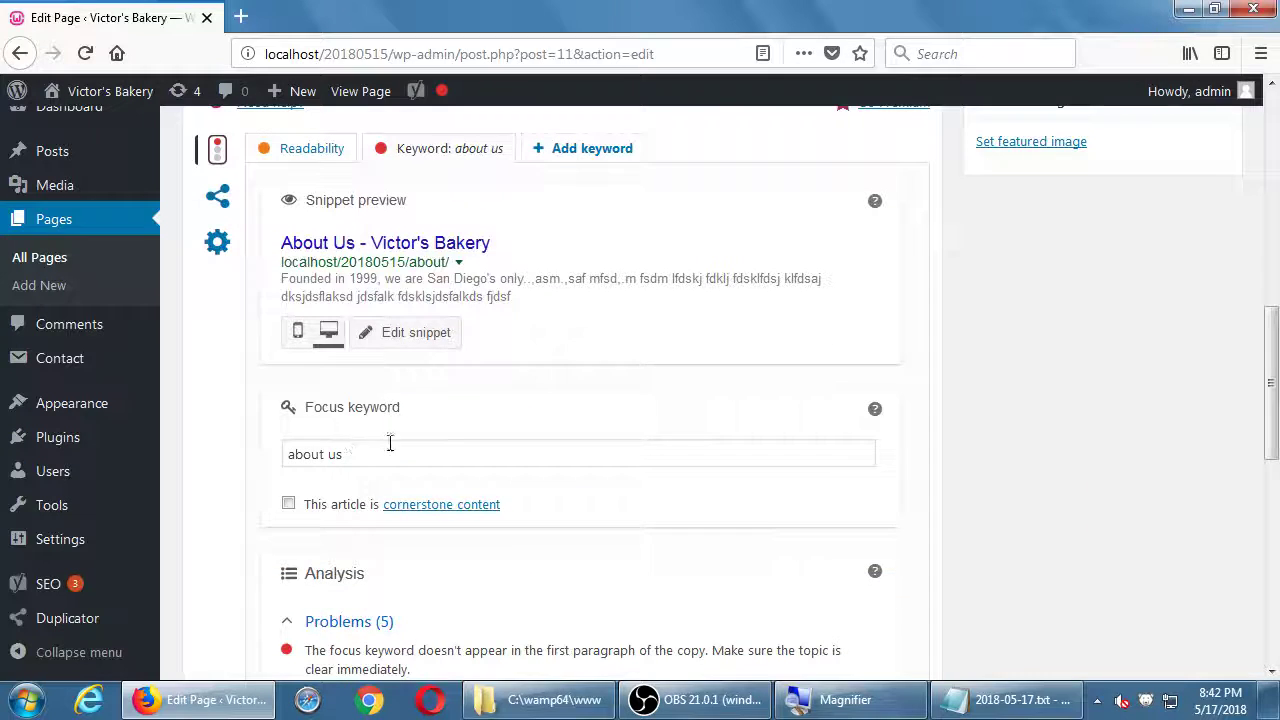
# Step: Replace the page's focus keyword with "victor's bakery"
pyautogui.moveTo(389, 448); pyautogui.dragTo(274, 448)
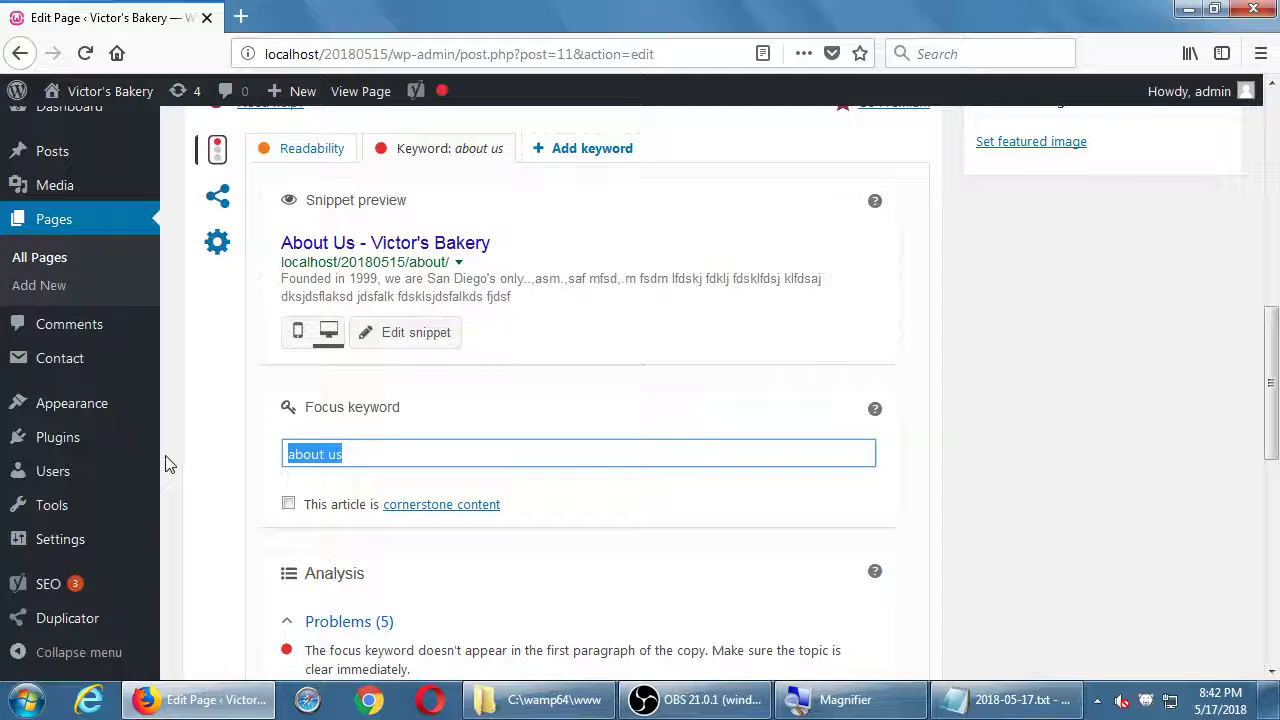
pyautogui.write("victor's bak")
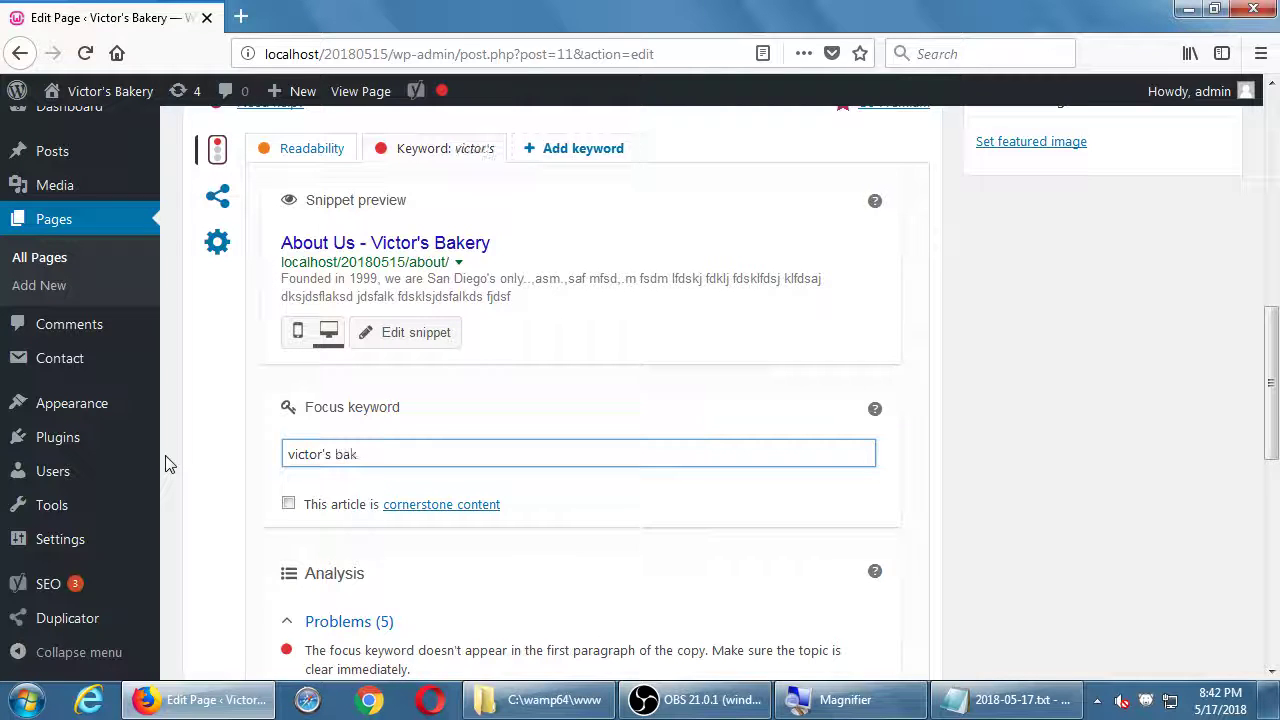
pyautogui.write('ery')
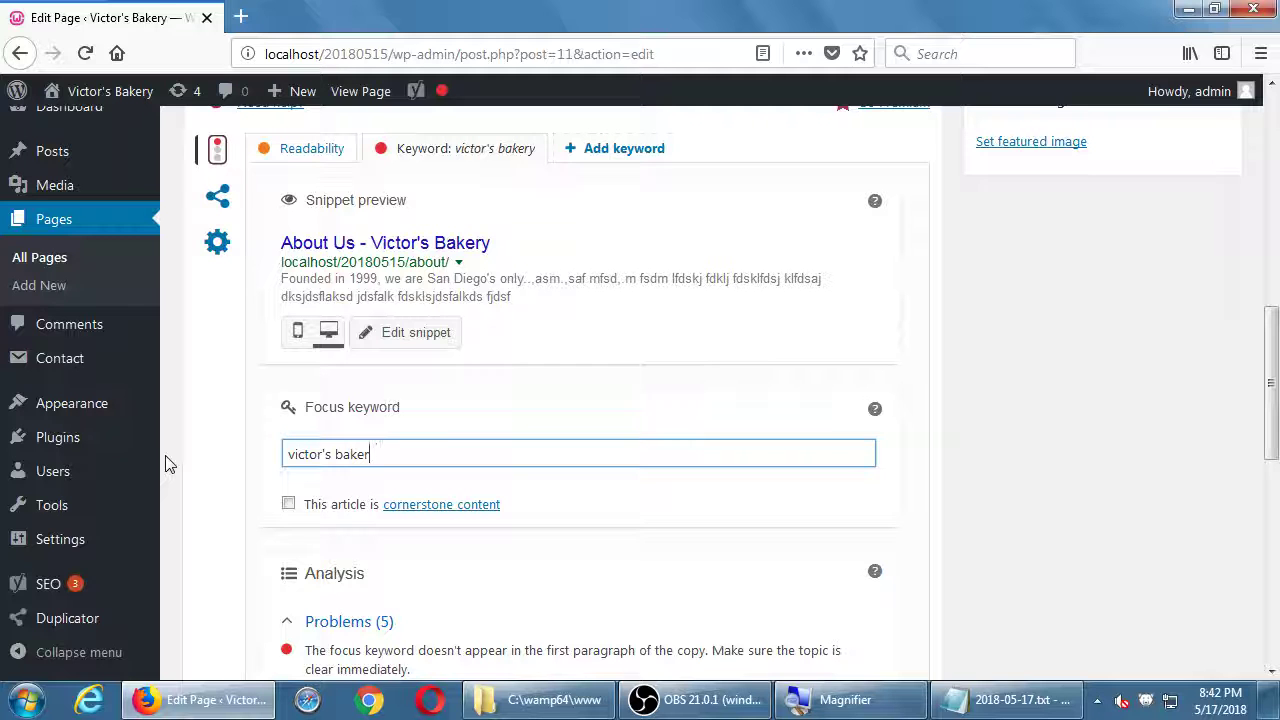
# Step: Set the About Us page's focus keyword to "authentic mexican pastries"
pyautogui.press('BackSpace')
pyautogui.press('BackSpace')
pyautogui.press('BackSpace')
pyautogui.press('BackSpace')
pyautogui.press('BackSpace')
pyautogui.press('BackSpace')
pyautogui.press('BackSpace')
pyautogui.press('BackSpace')
pyautogui.press('BackSpace')
pyautogui.press('BackSpace')
pyautogui.press('BackSpace')
pyautogui.press('BackSpace')
pyautogui.press('BackSpace')
pyautogui.press('BackSpace')
pyautogui.write('auth')
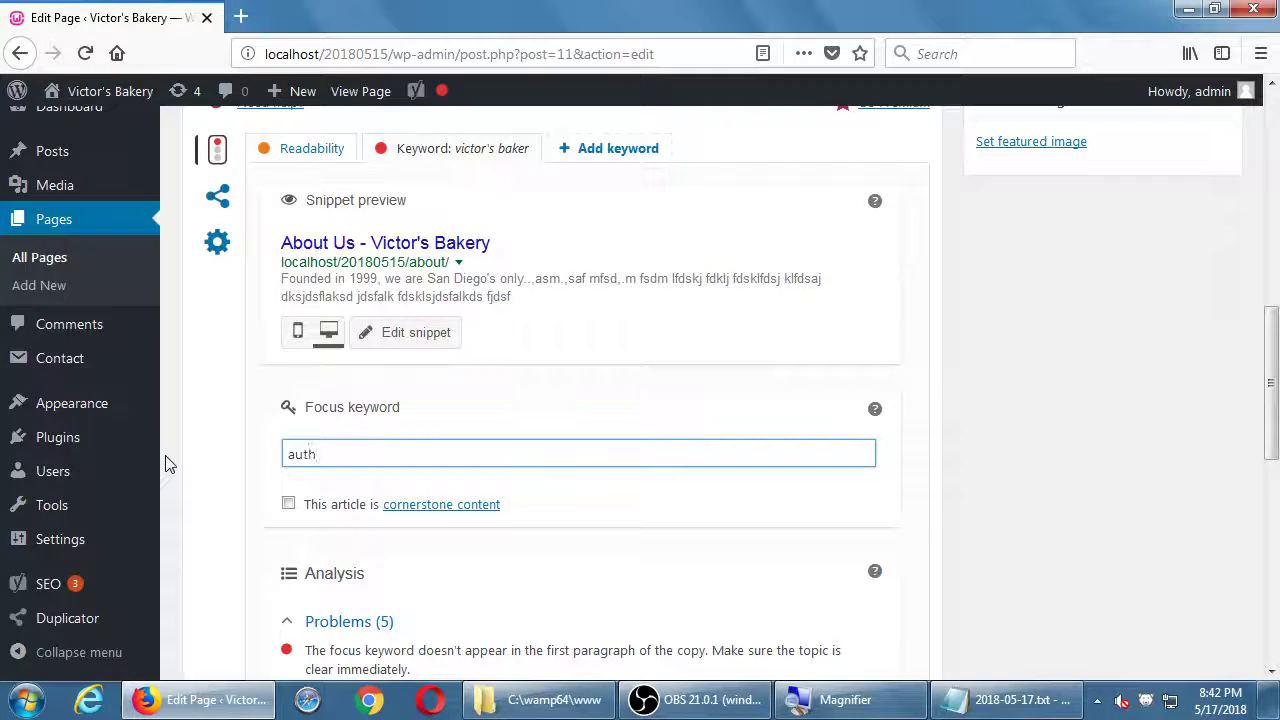
pyautogui.write('entic mexica')
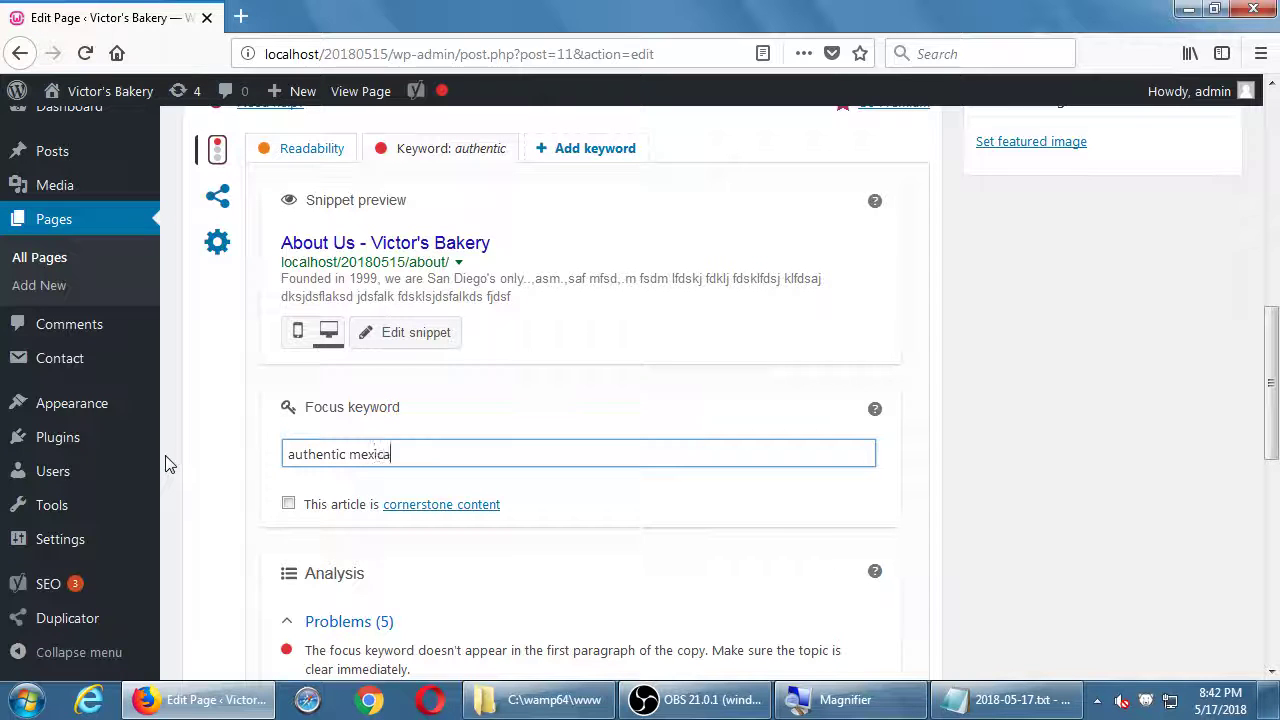
pyautogui.write('n pastries')
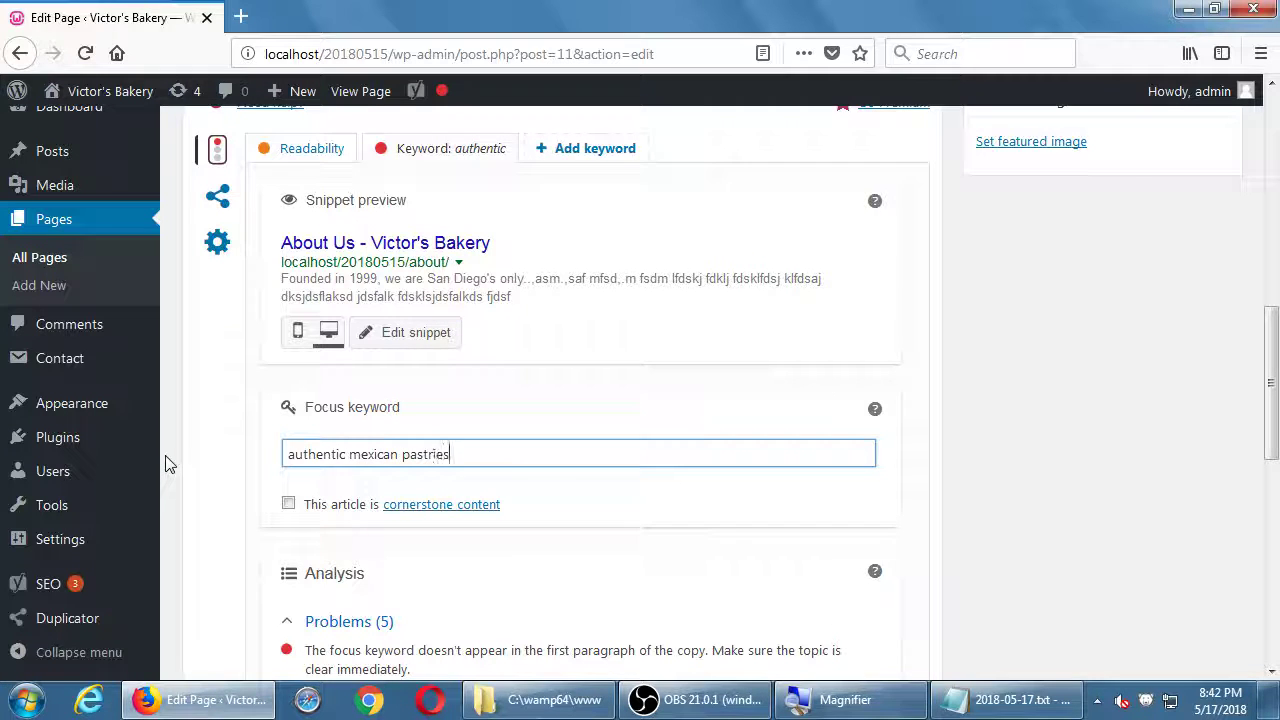
pyautogui.click(168, 463)
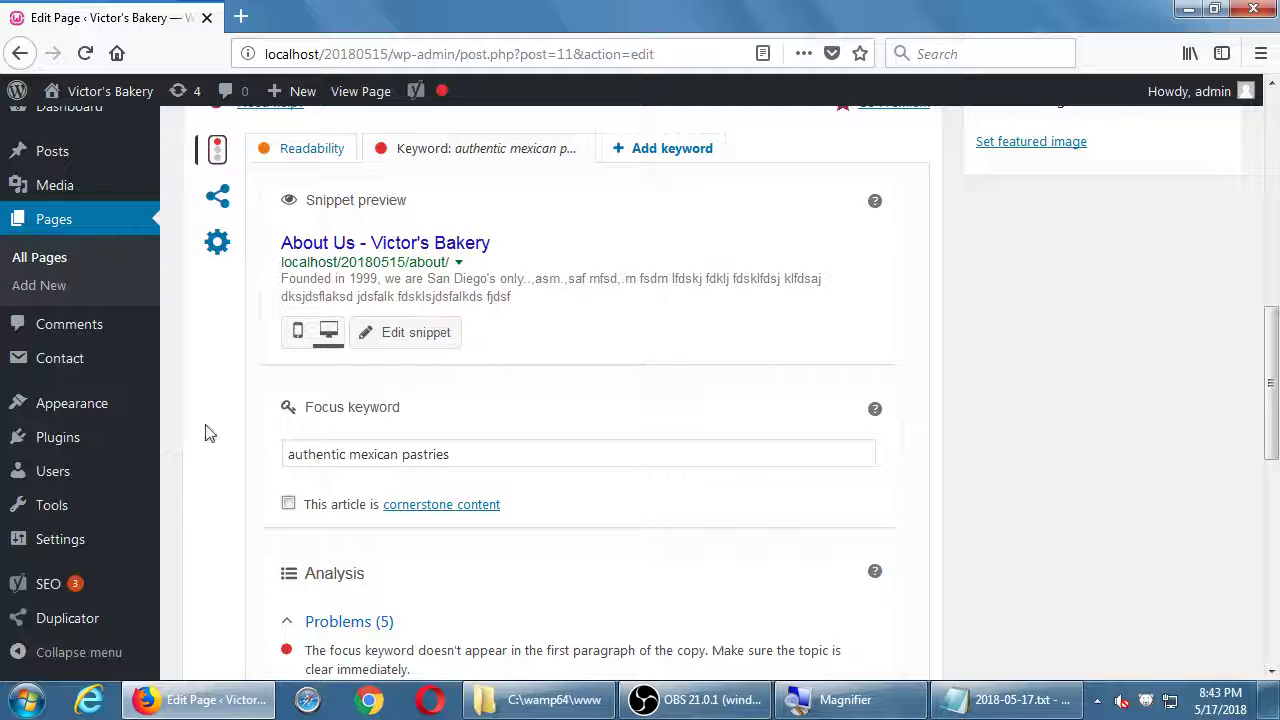
# Step: Examine Yoast's Keyword Research options and review the analysis problems, improvements, and good results for the focus keyword
pyautogui.moveTo(460, 457); pyautogui.dragTo(282, 461)
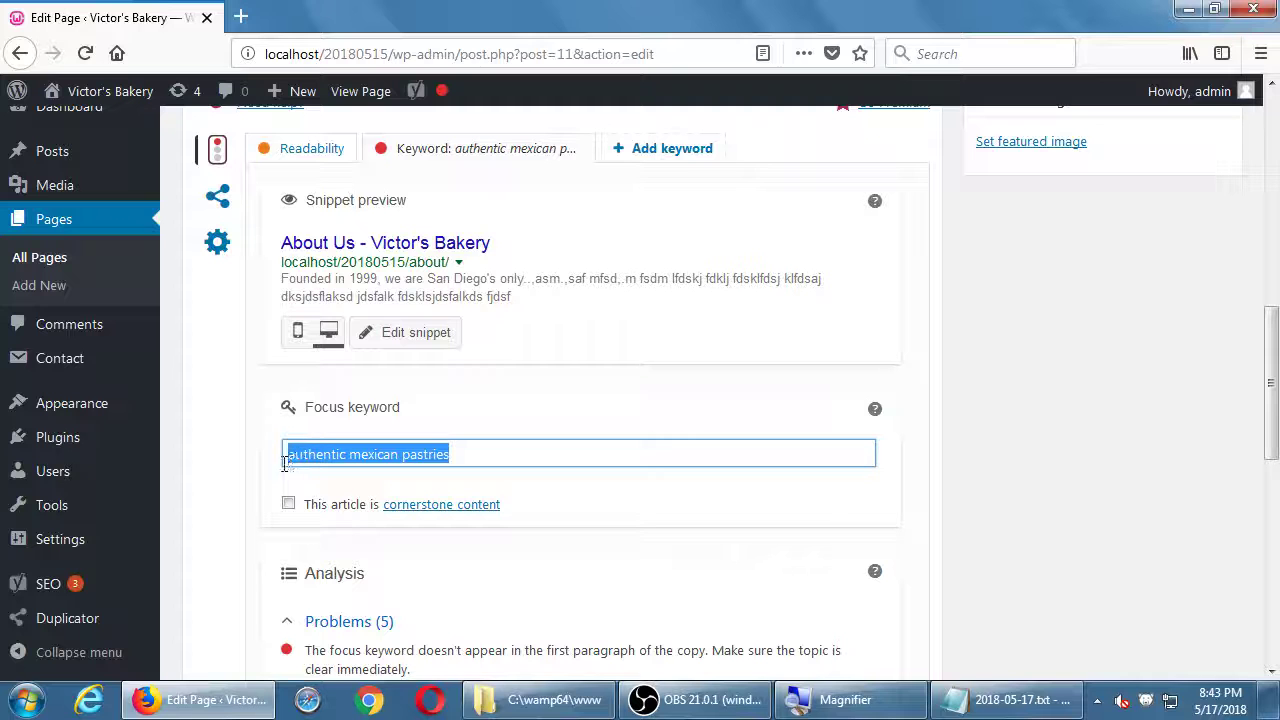
pyautogui.moveTo(418, 92)
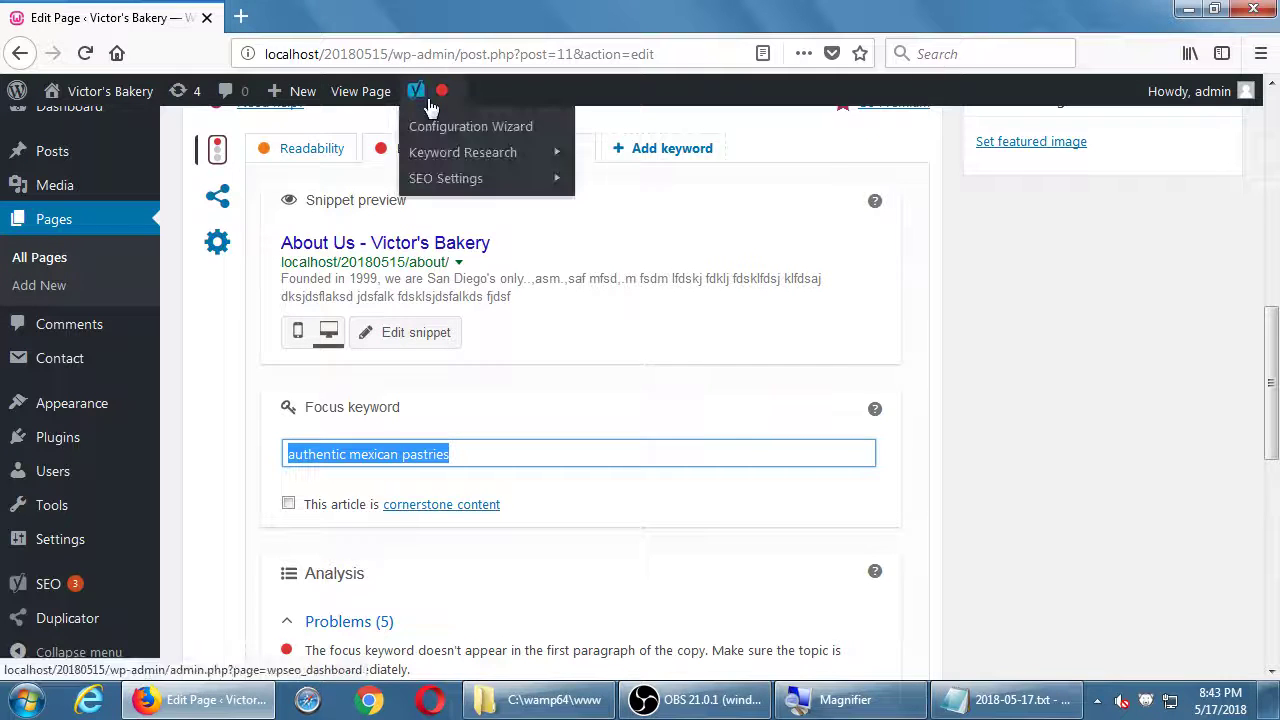
pyautogui.moveTo(459, 150)
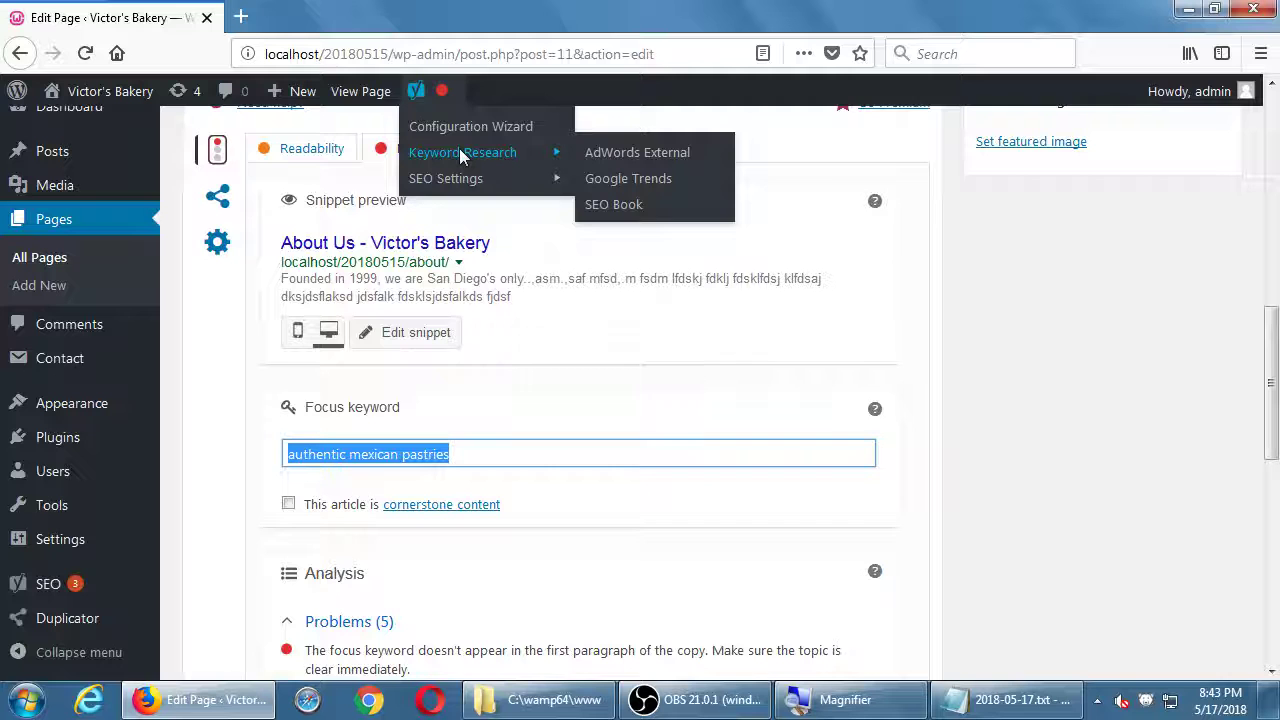
pyautogui.click(1049, 334)
pyautogui.scroll(-1, 533, 450)
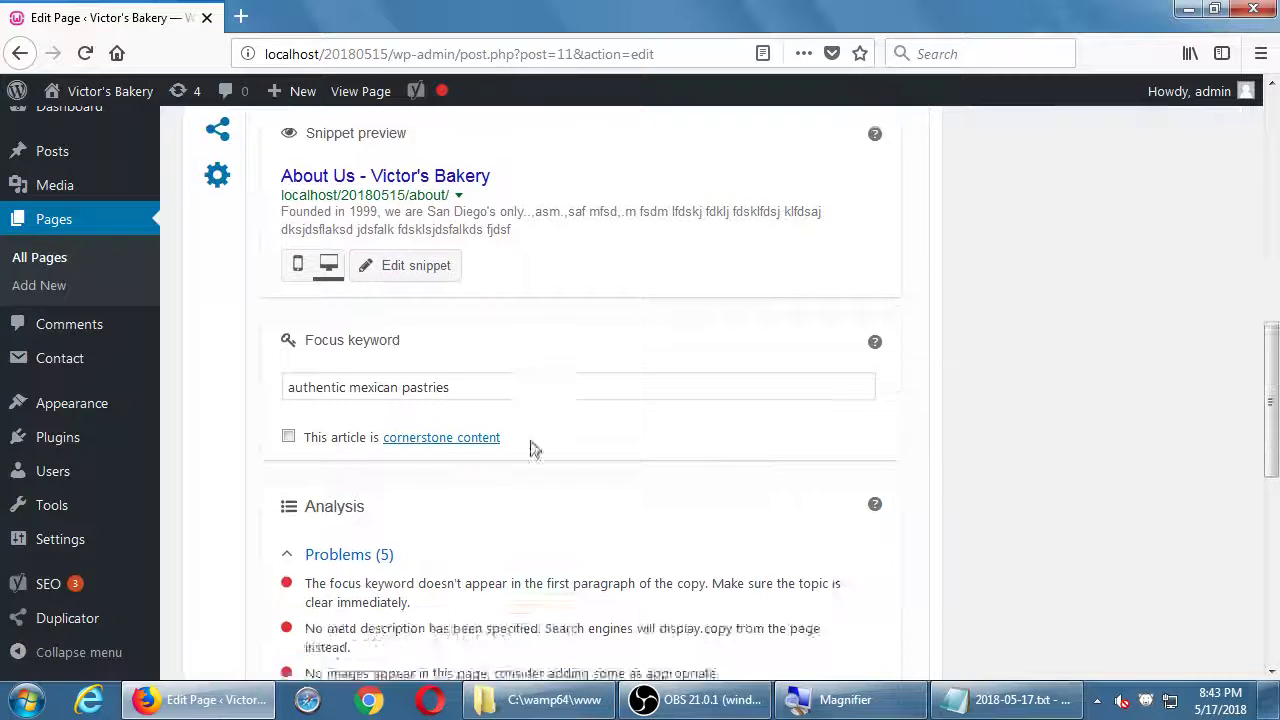
pyautogui.scroll(-3, 533, 450)
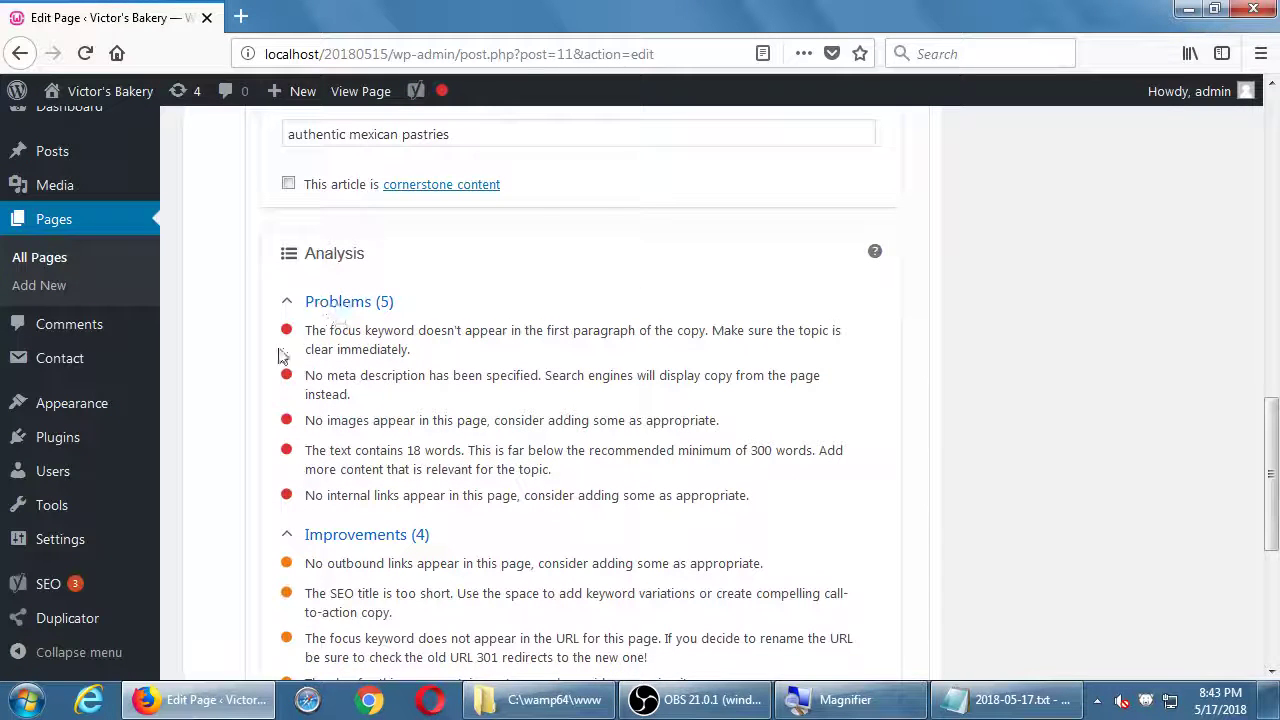
pyautogui.scroll(-3, 310, 335)
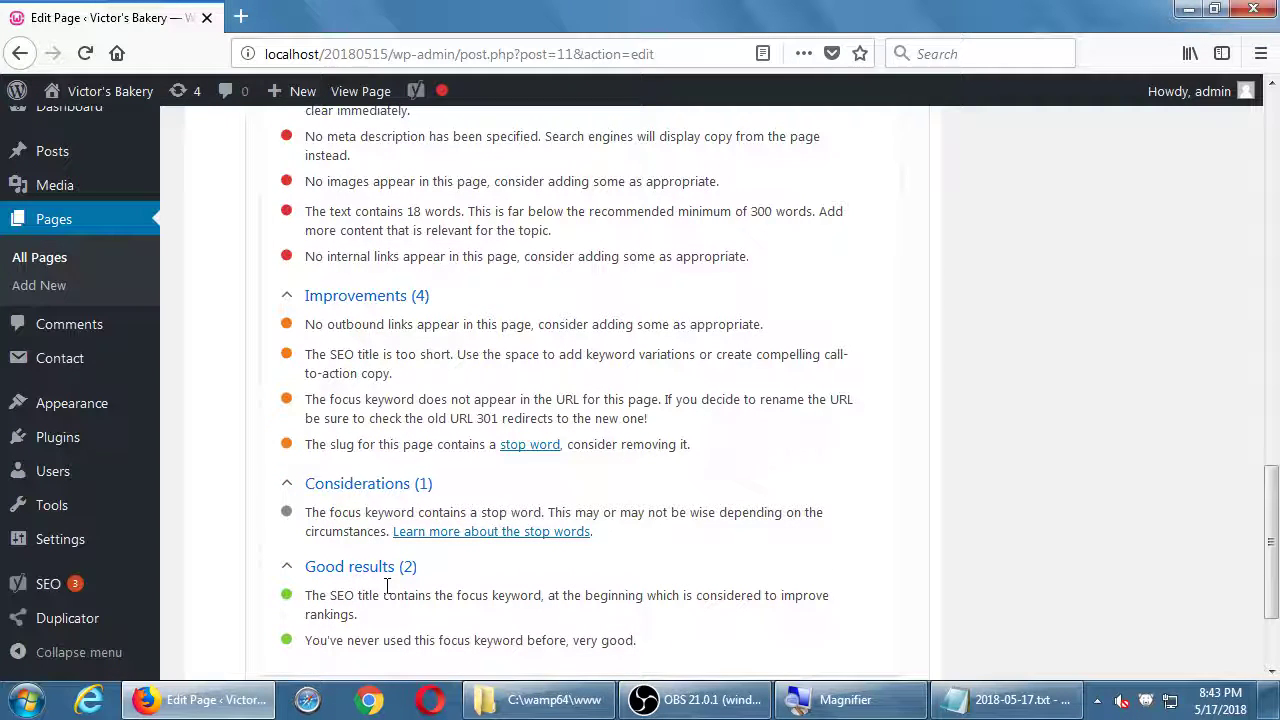
pyautogui.scroll(3, 387, 585)
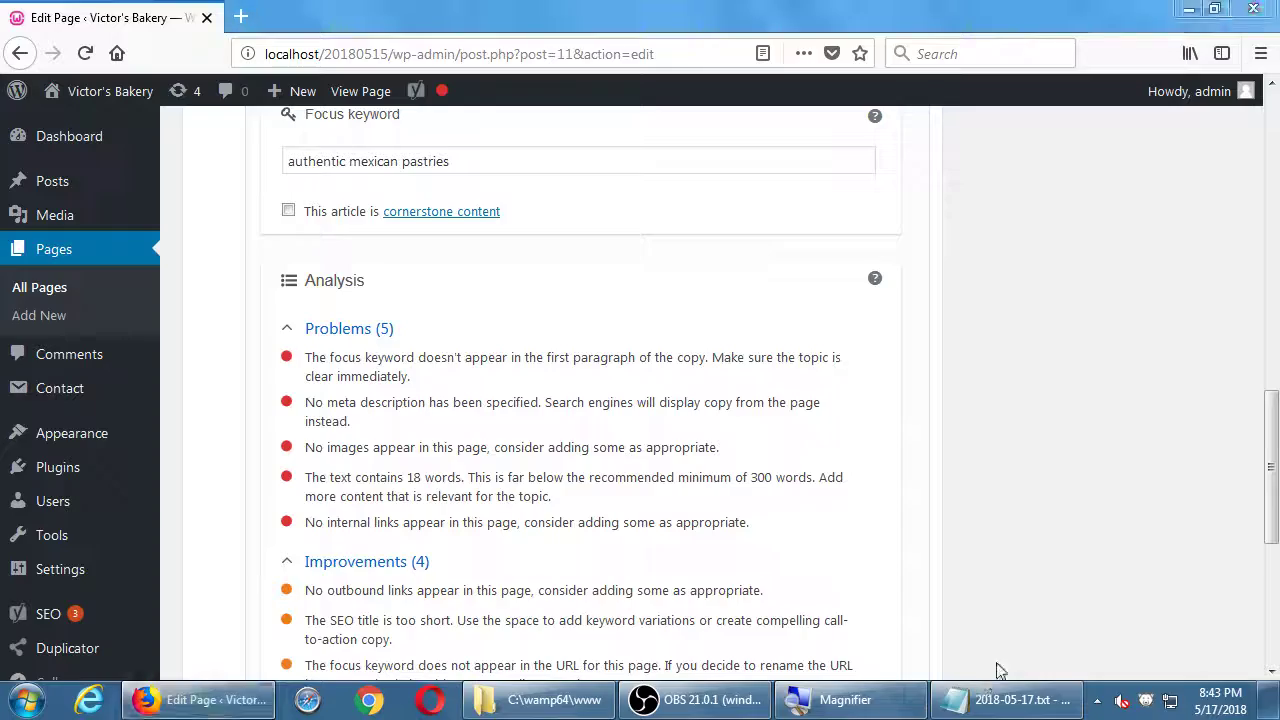
# Step: Switch to the 2018-05-17.txt notes and add a new line beginning "On Yoast" at the end
pyautogui.click(1000, 697)
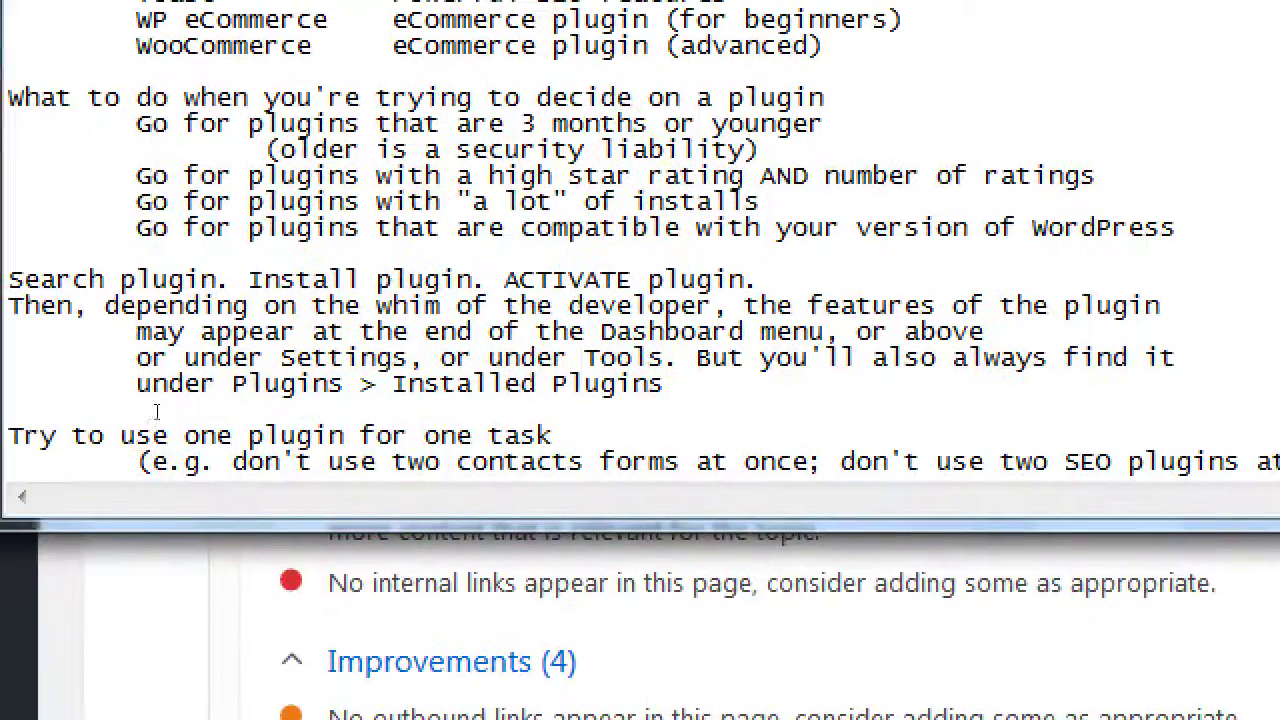
pyautogui.hotkey('ctrl', 'End')
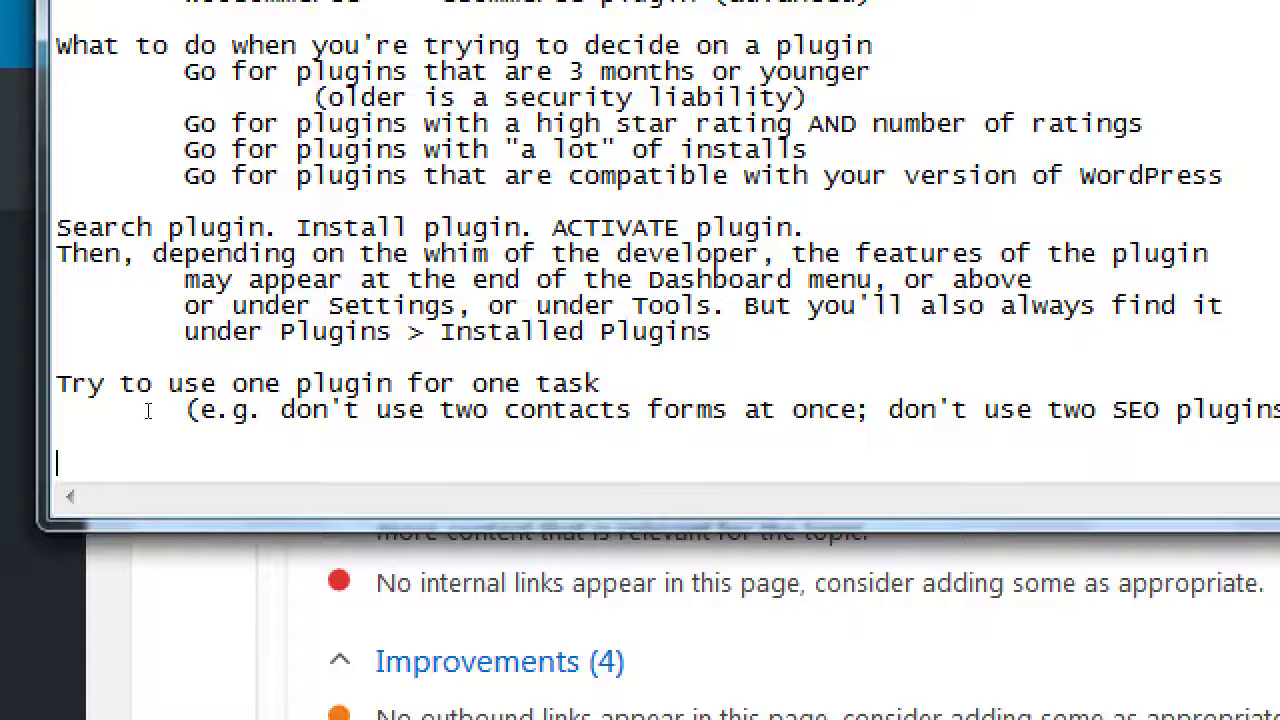
pyautogui.write('On ')
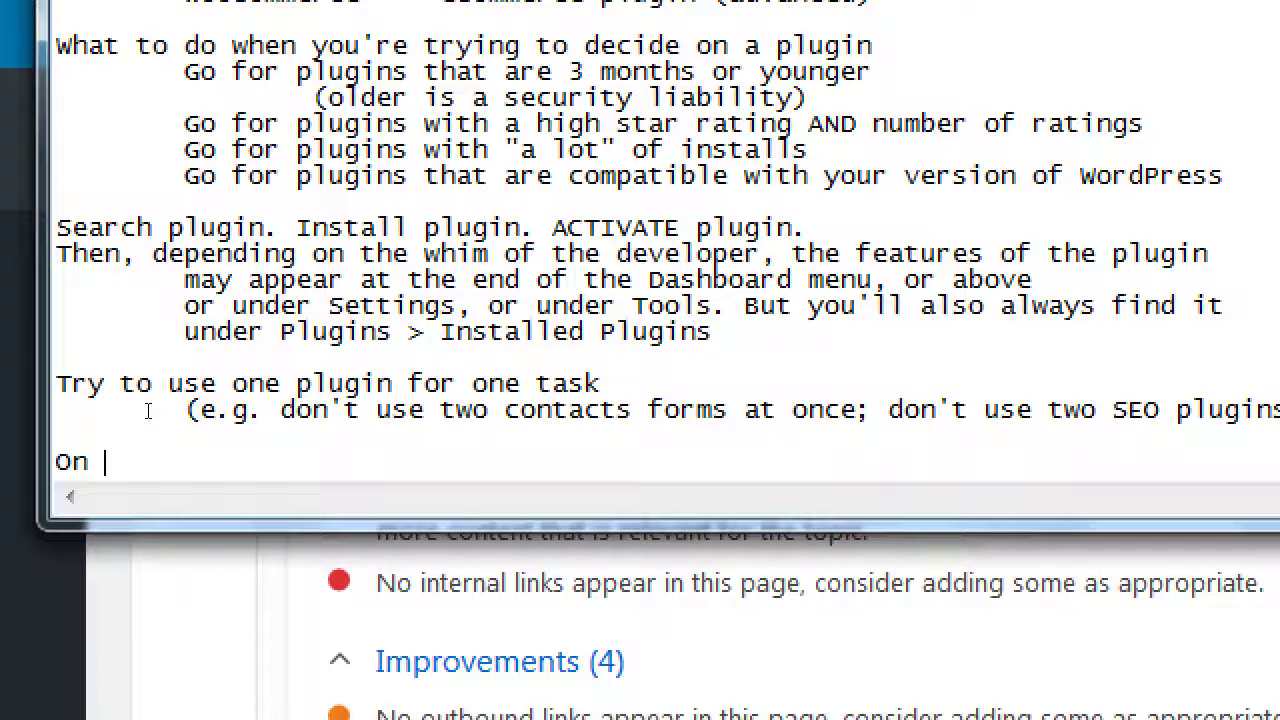
pyautogui.write('Yoast')
# Step: Return to the About Us page in the browser and review its focus keyword, snippet preview, and analysis down to the good results
pyautogui.click(205, 556)
pyautogui.scroll(5, 209, 549)
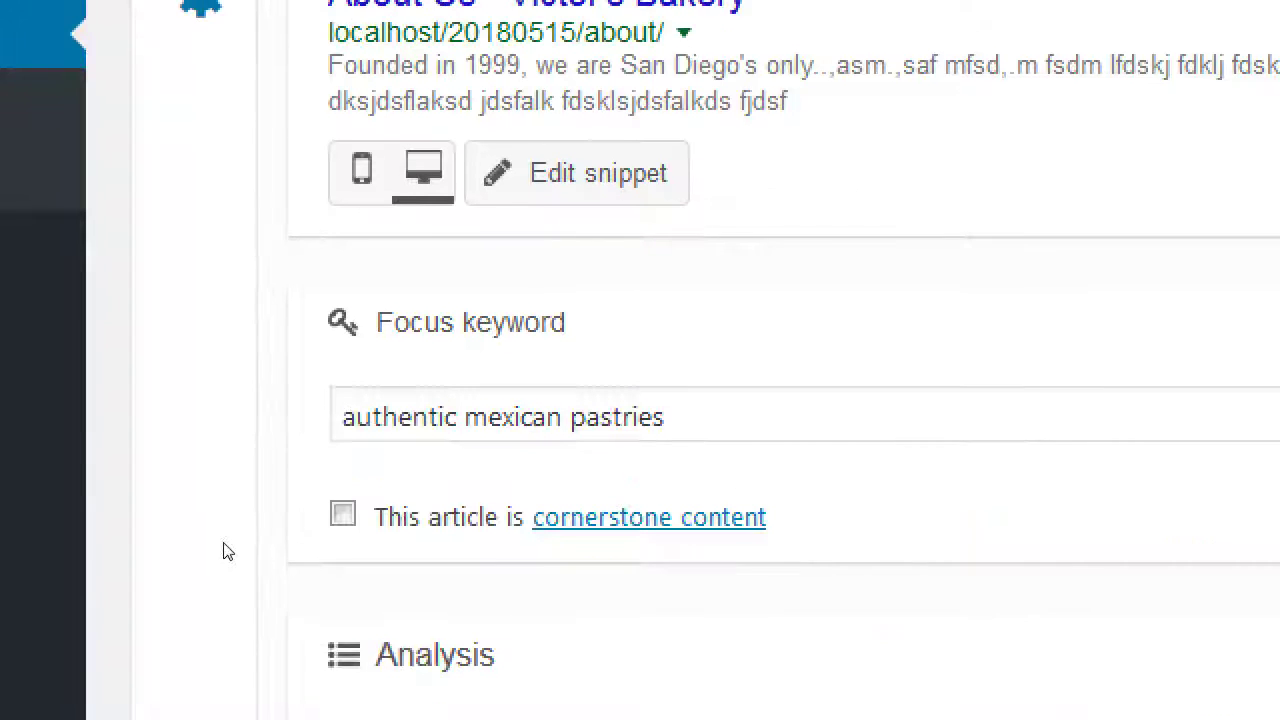
pyautogui.click(514, 428)
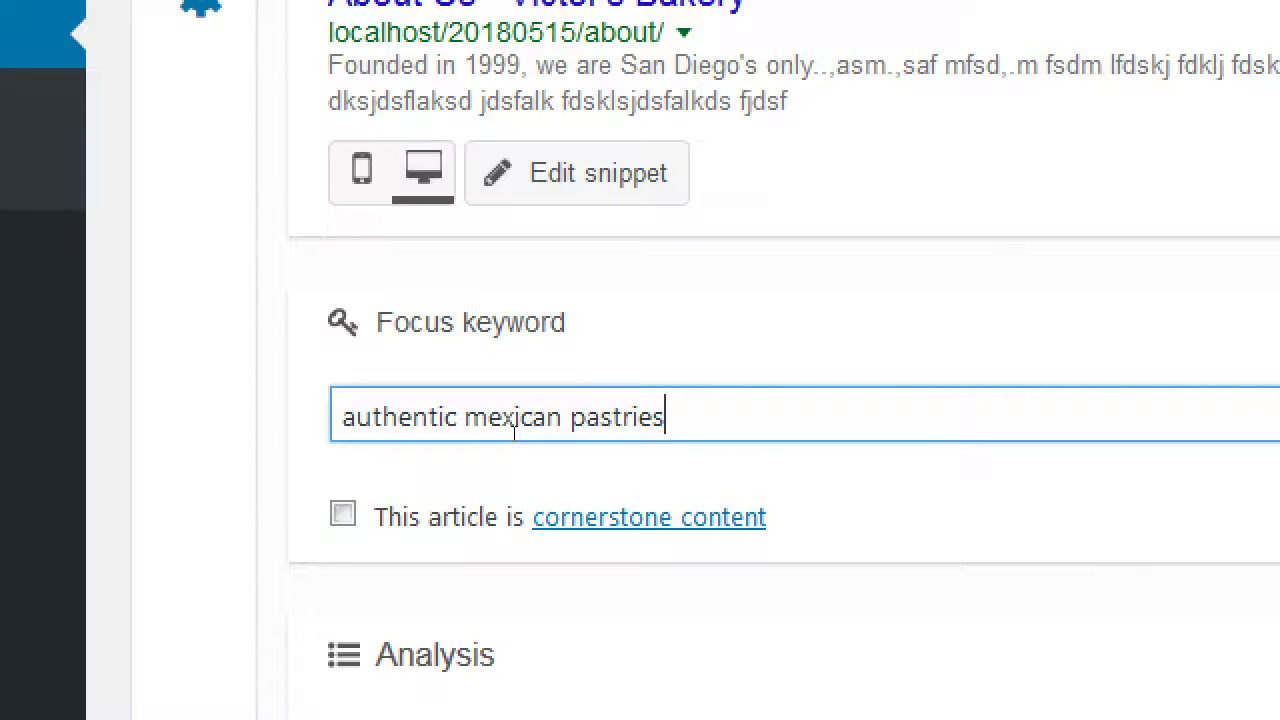
pyautogui.tripleClick(514, 428)
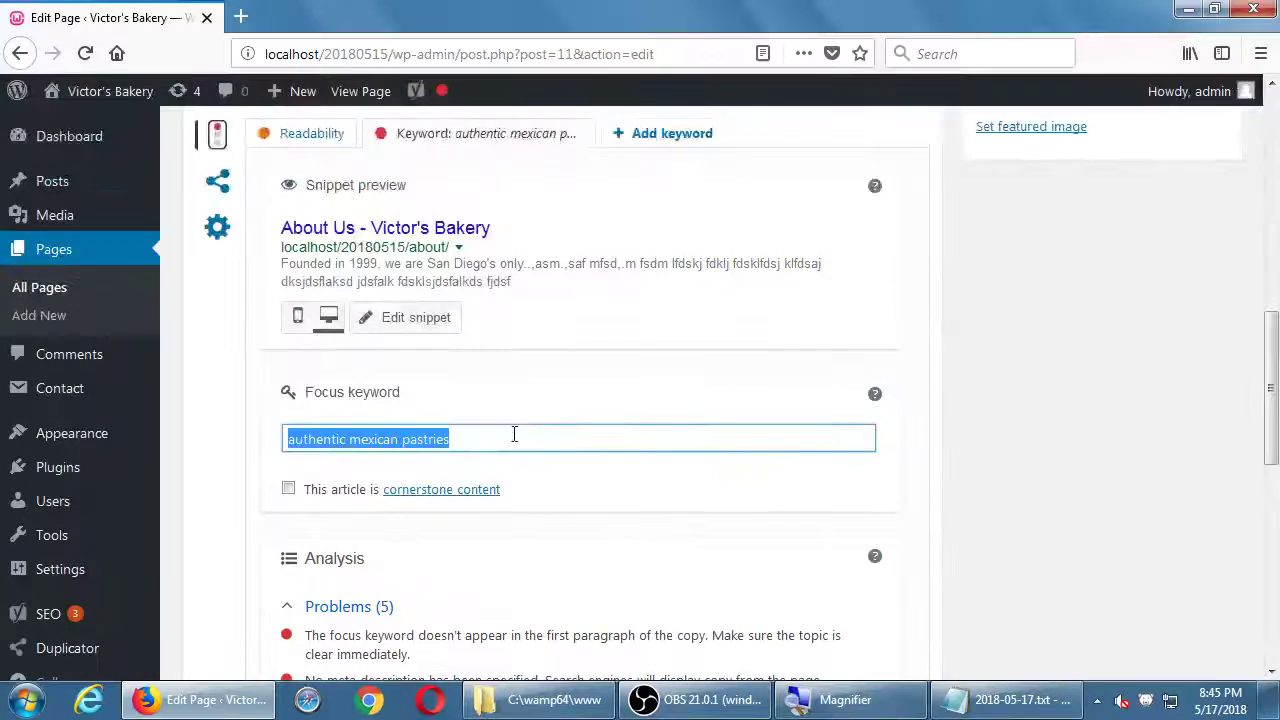
pyautogui.scroll(3, 812, 600)
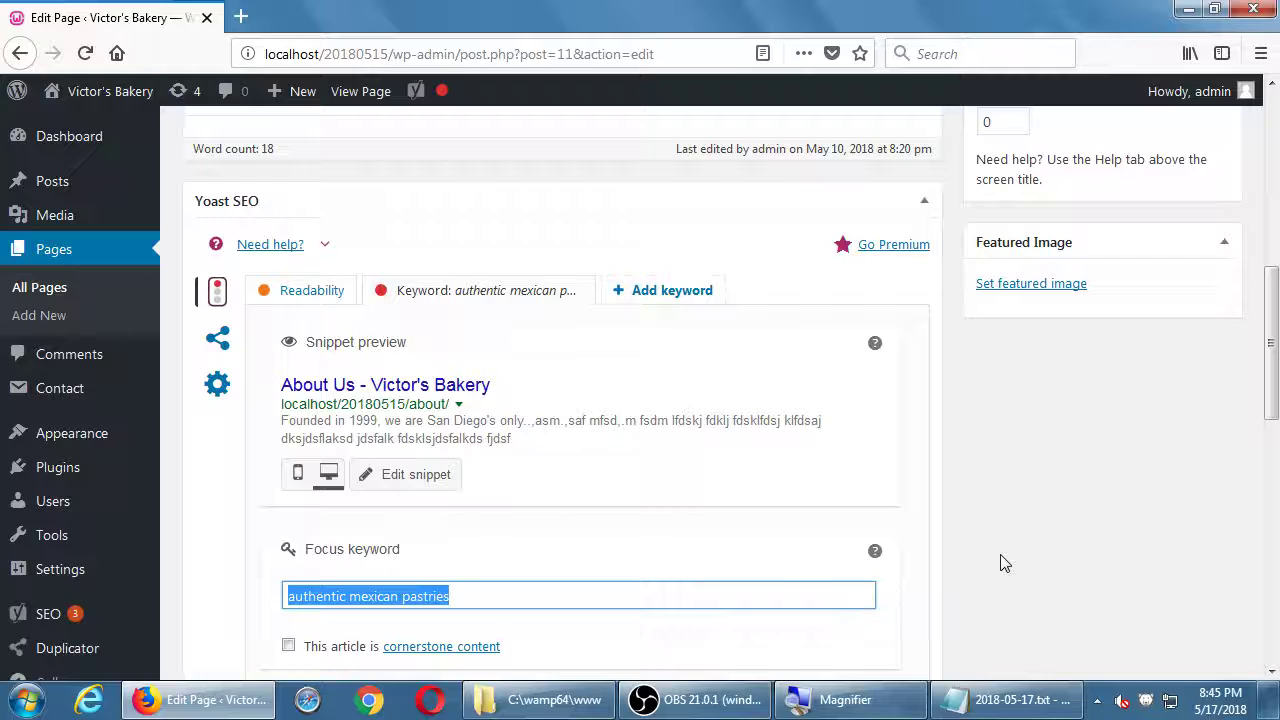
pyautogui.scroll(-10, 1005, 563)
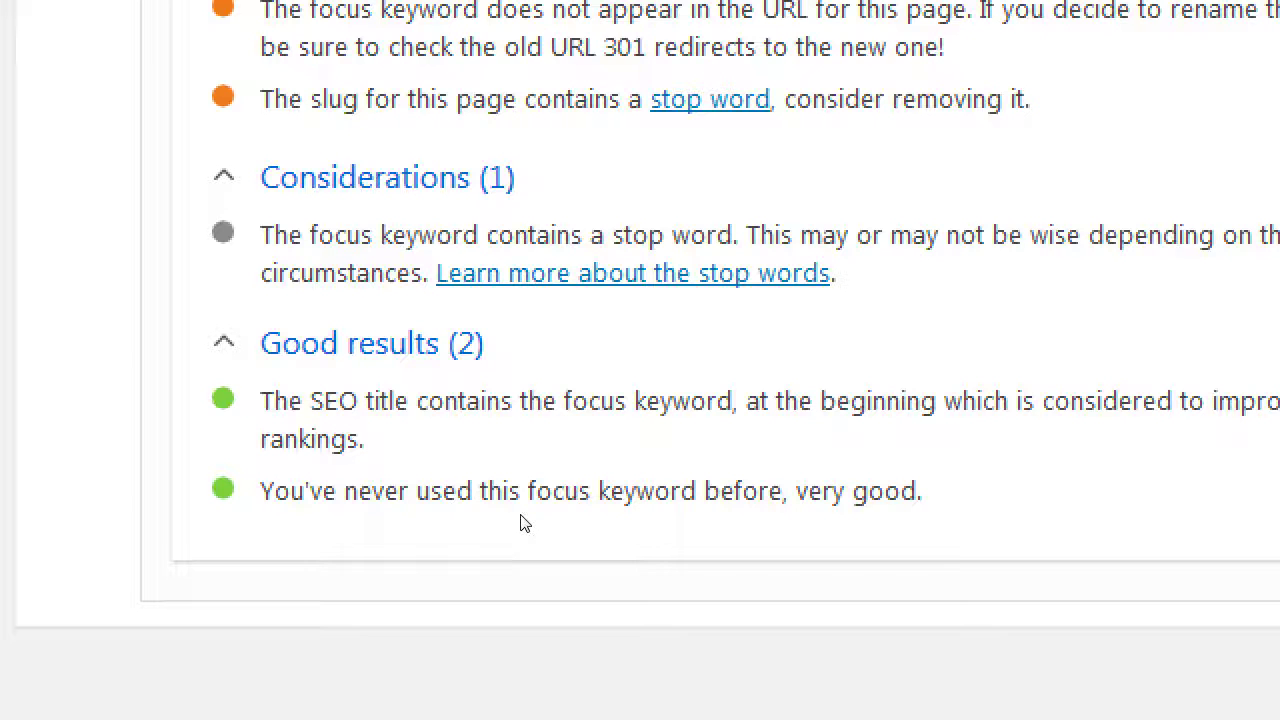
# Step: Switch to the 2018-05-17.txt notes and insert "How" at the start of the "On Yoast" line
pyautogui.hotkey('alt', 'Tab')
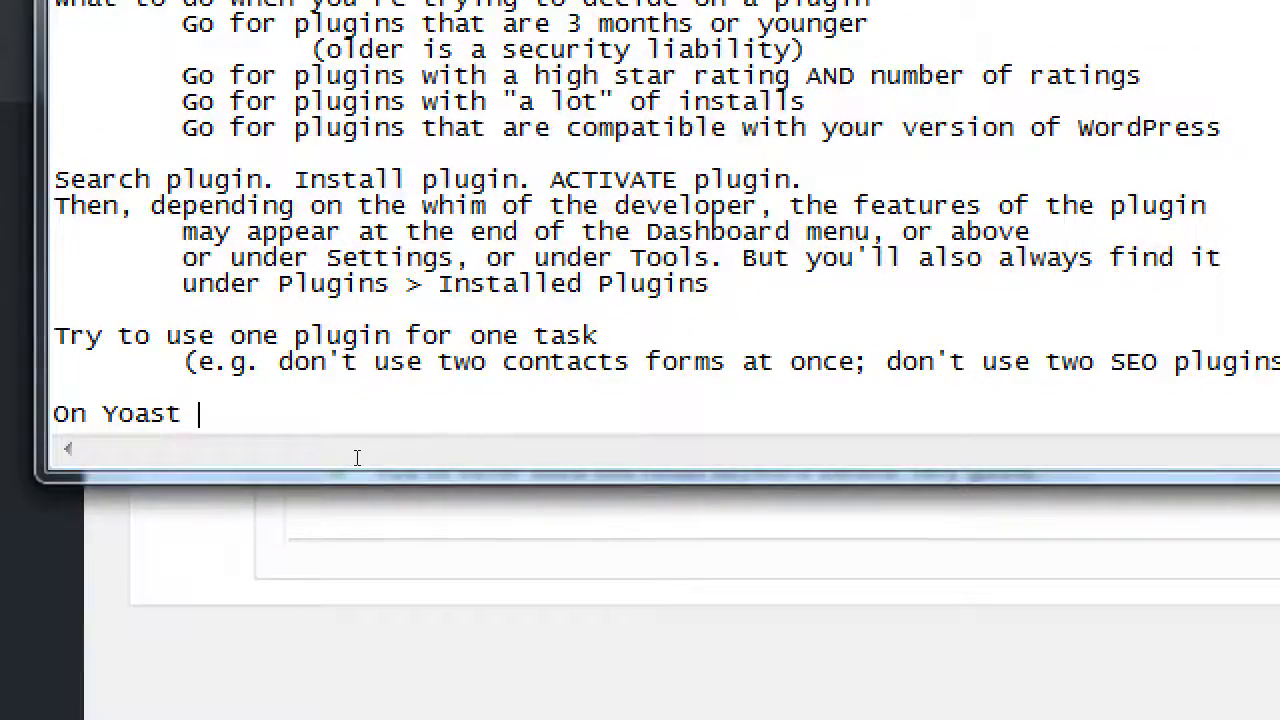
pyautogui.press('Home')
pyautogui.write('How')
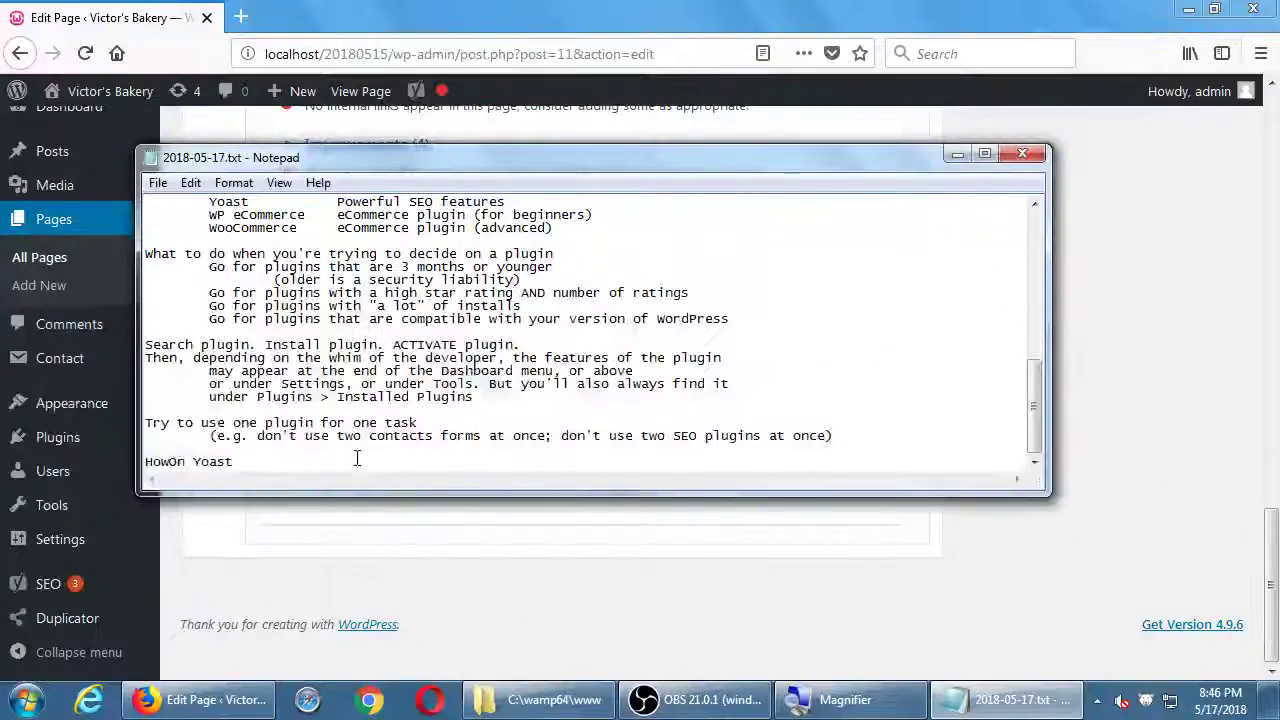
# Step: Return to the browser, open Yoast's AdWords External keyword research link, and examine the Google AdWords Keyword Planner page
pyautogui.click(357, 500)
pyautogui.moveTo(440, 93)
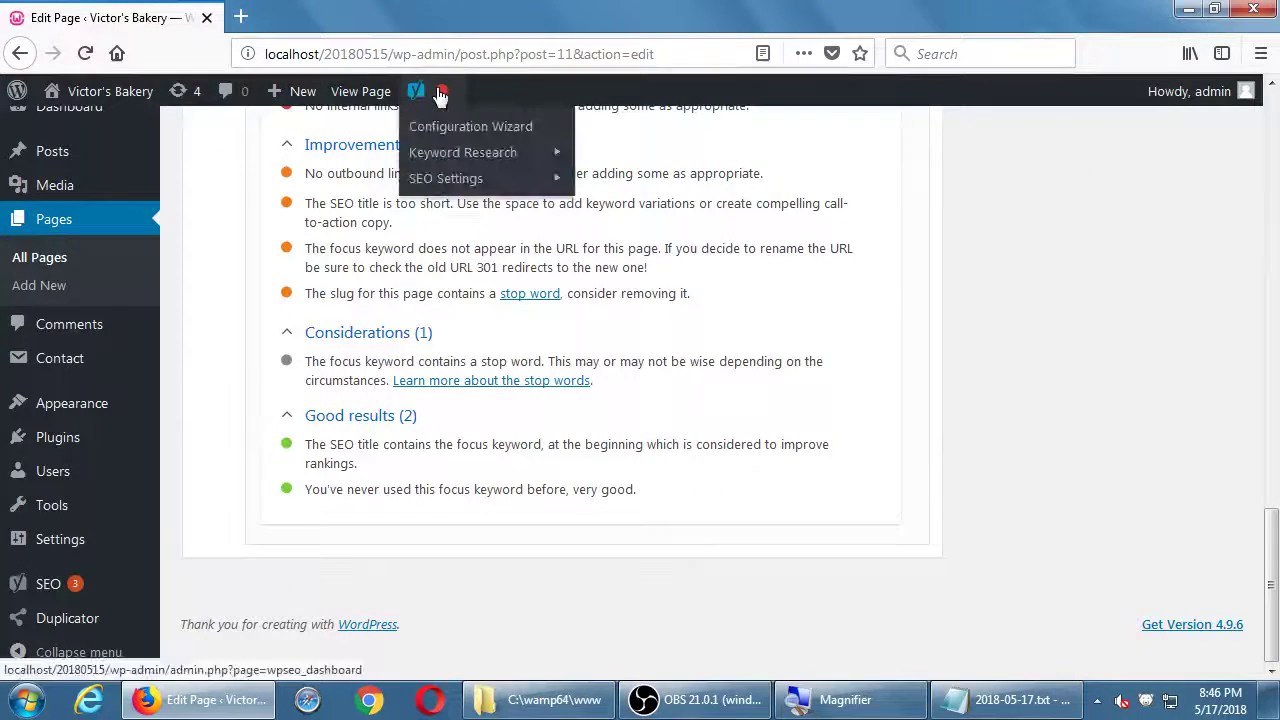
pyautogui.moveTo(471, 152)
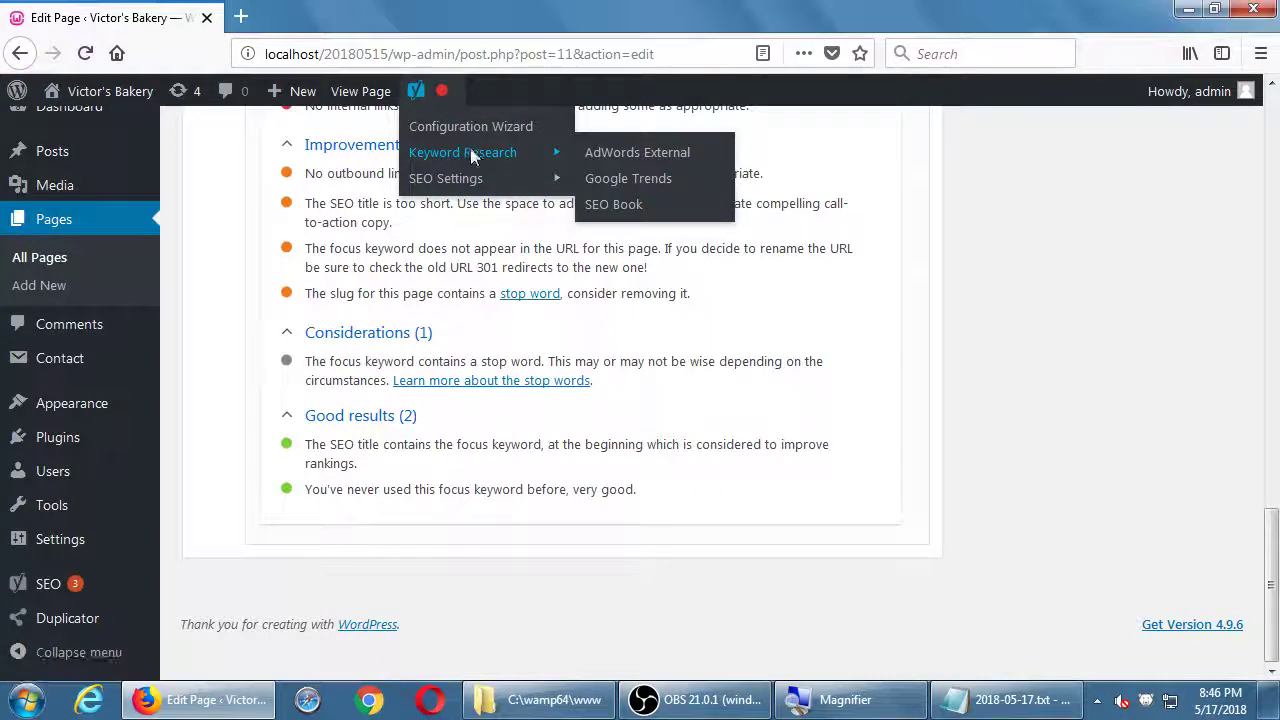
pyautogui.click(618, 158)
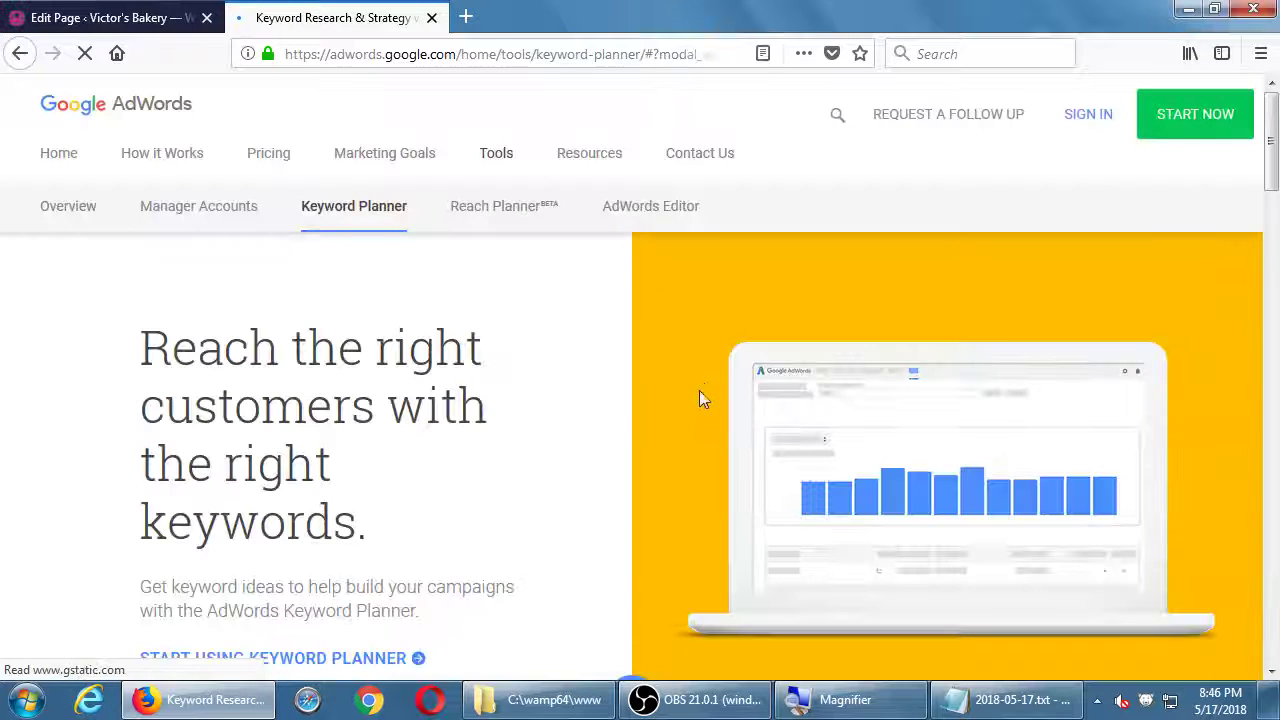
pyautogui.scroll(-2, 658, 433)
pyautogui.scroll(2, 826, 333)
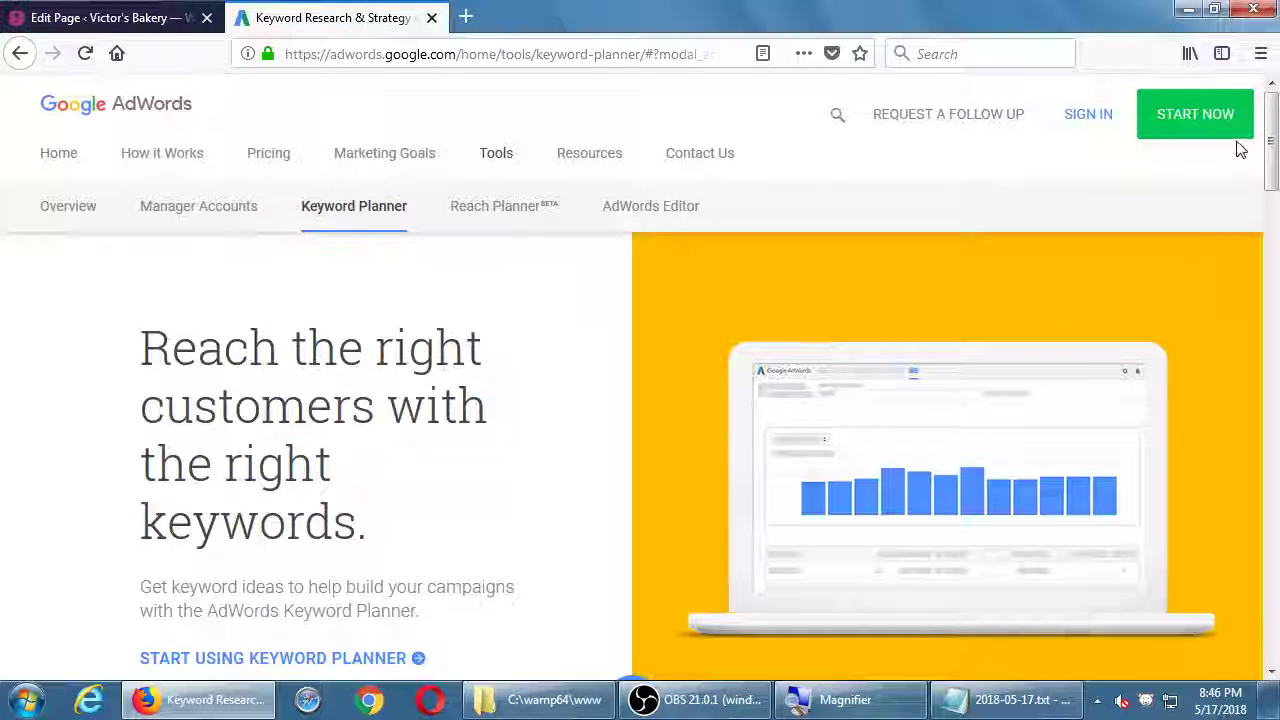
pyautogui.scroll(-2, 500, 430)
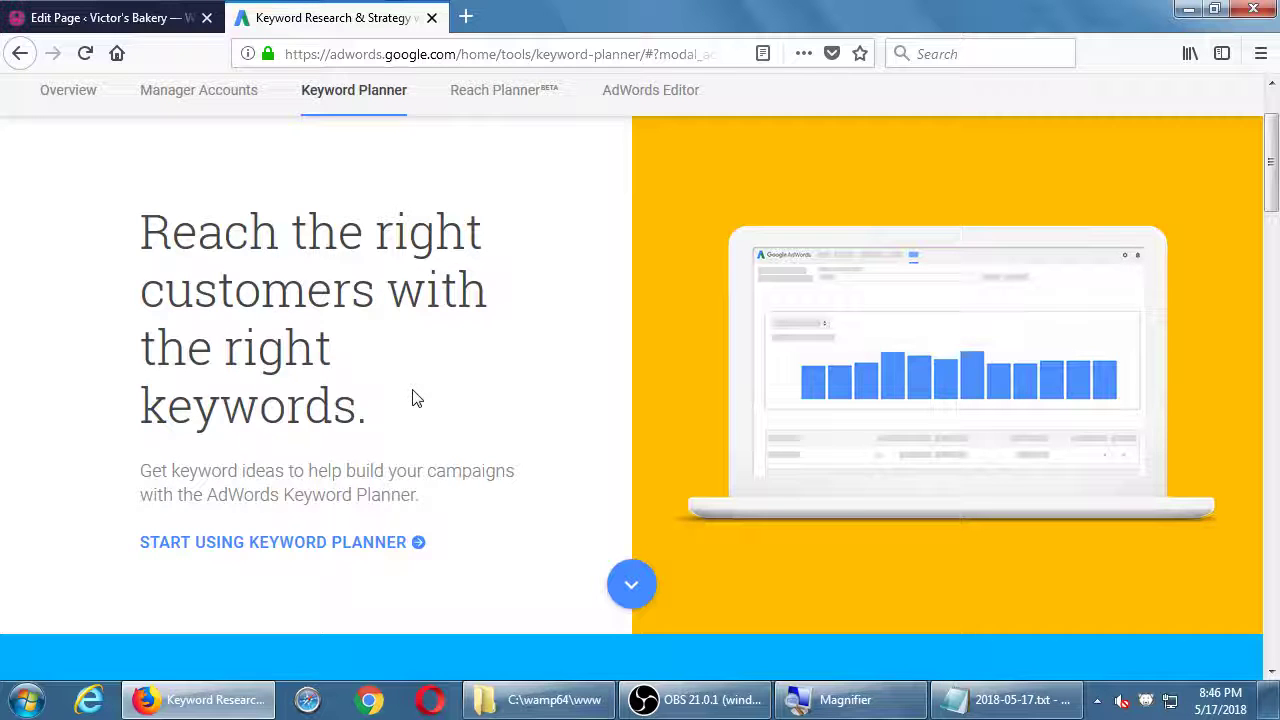
pyautogui.scroll(2, 416, 398)
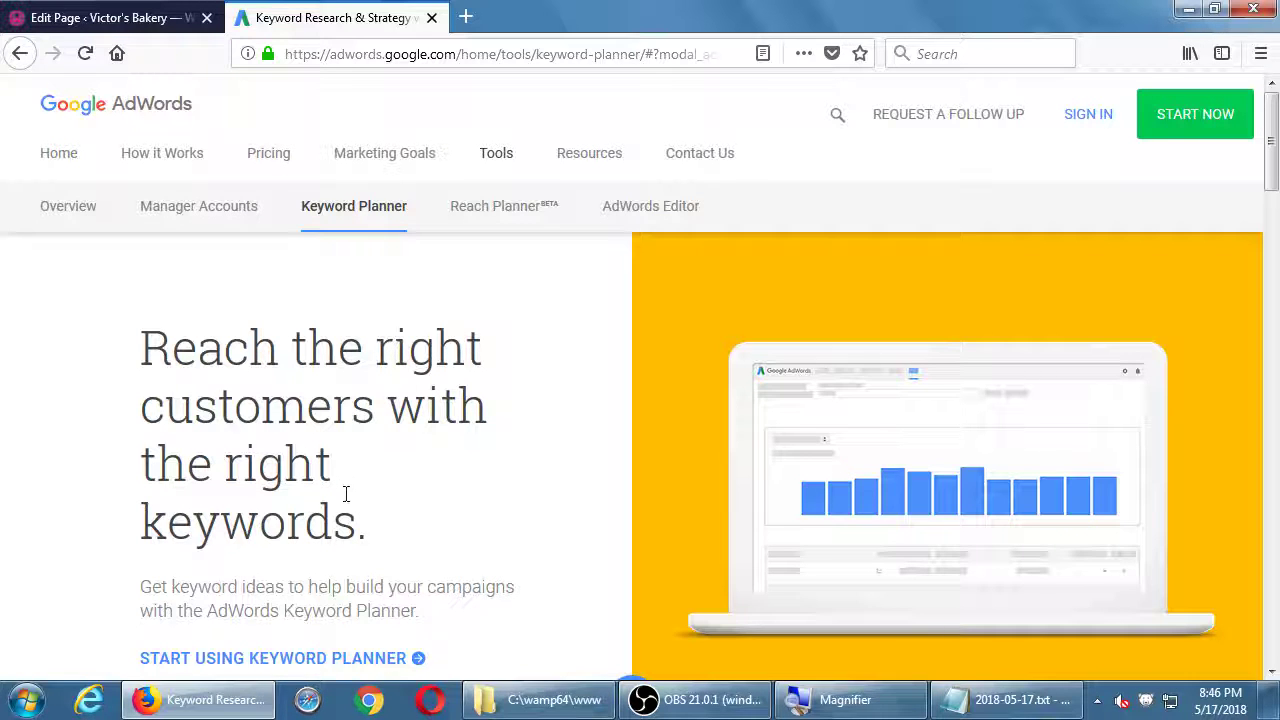
pyautogui.click(185, 699)
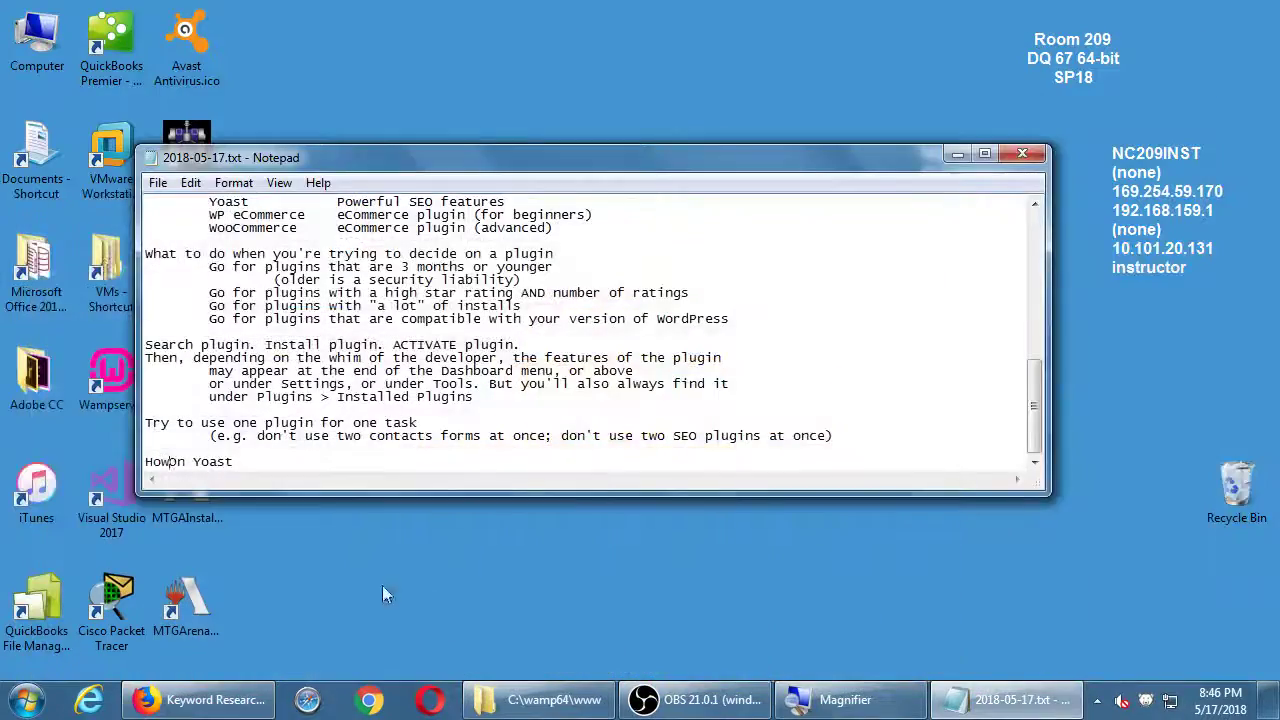
pyautogui.click(190, 699)
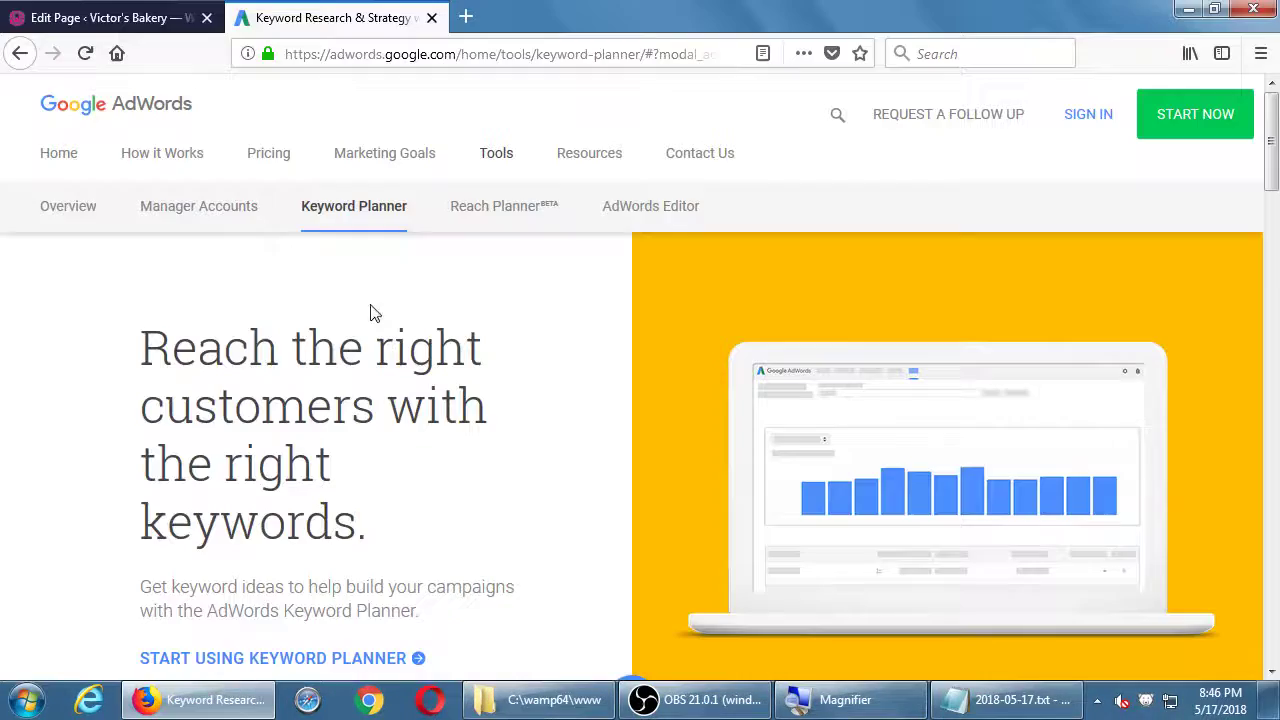
# Step: Return to the About Us edit page and compare the snippet preview's description with the page's body text
pyautogui.click(128, 28)
pyautogui.scroll(2, 1000, 430)
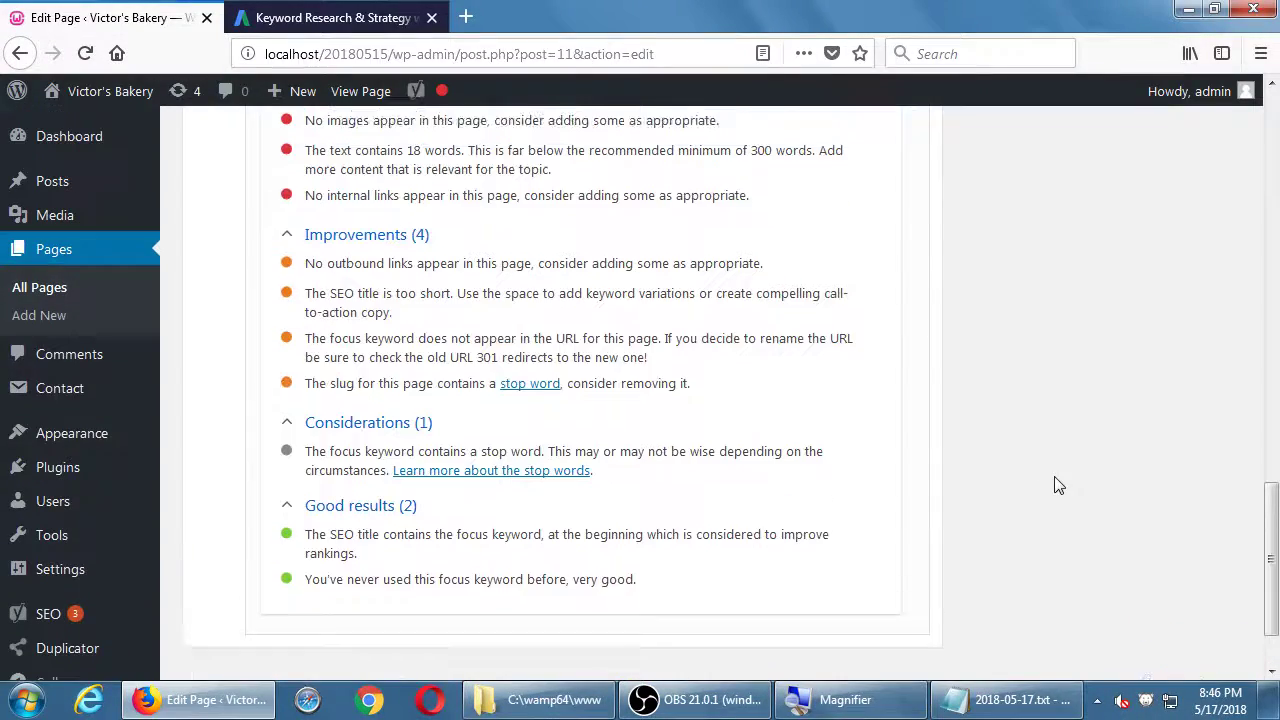
pyautogui.scroll(7, 1059, 485)
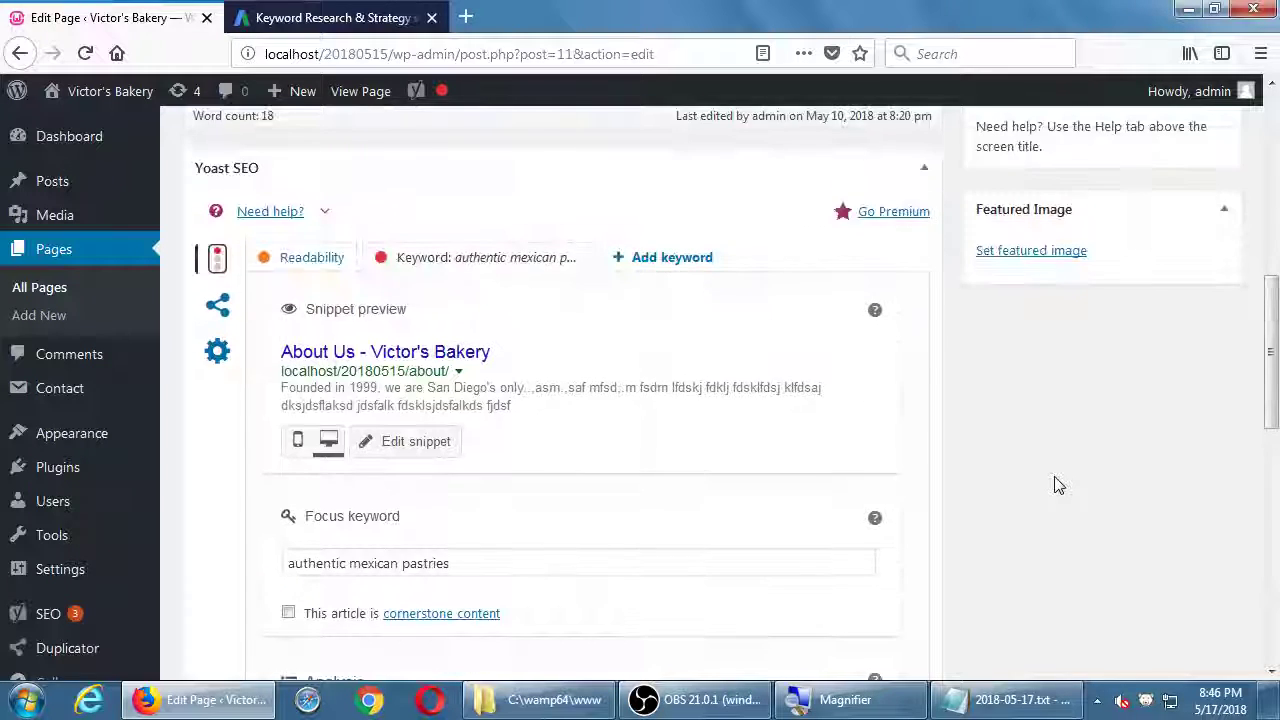
pyautogui.scroll(-1, 1059, 485)
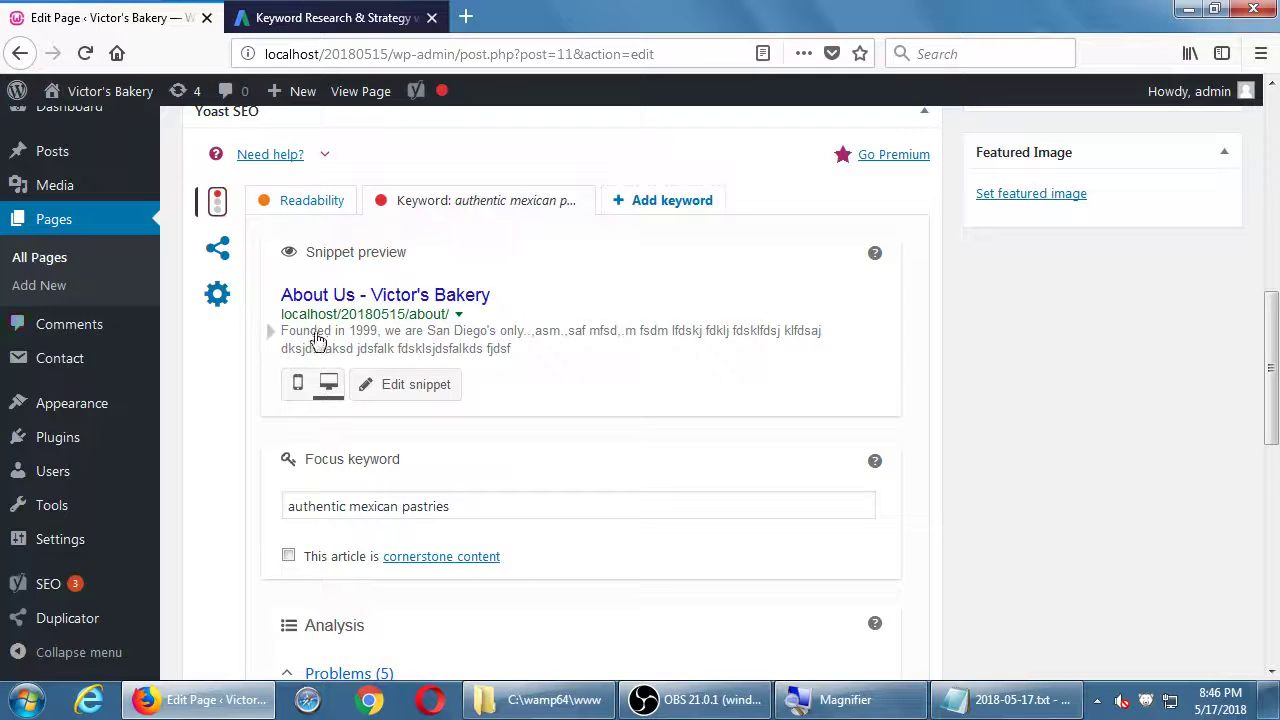
pyautogui.moveTo(320, 336); pyautogui.dragTo(455, 365)
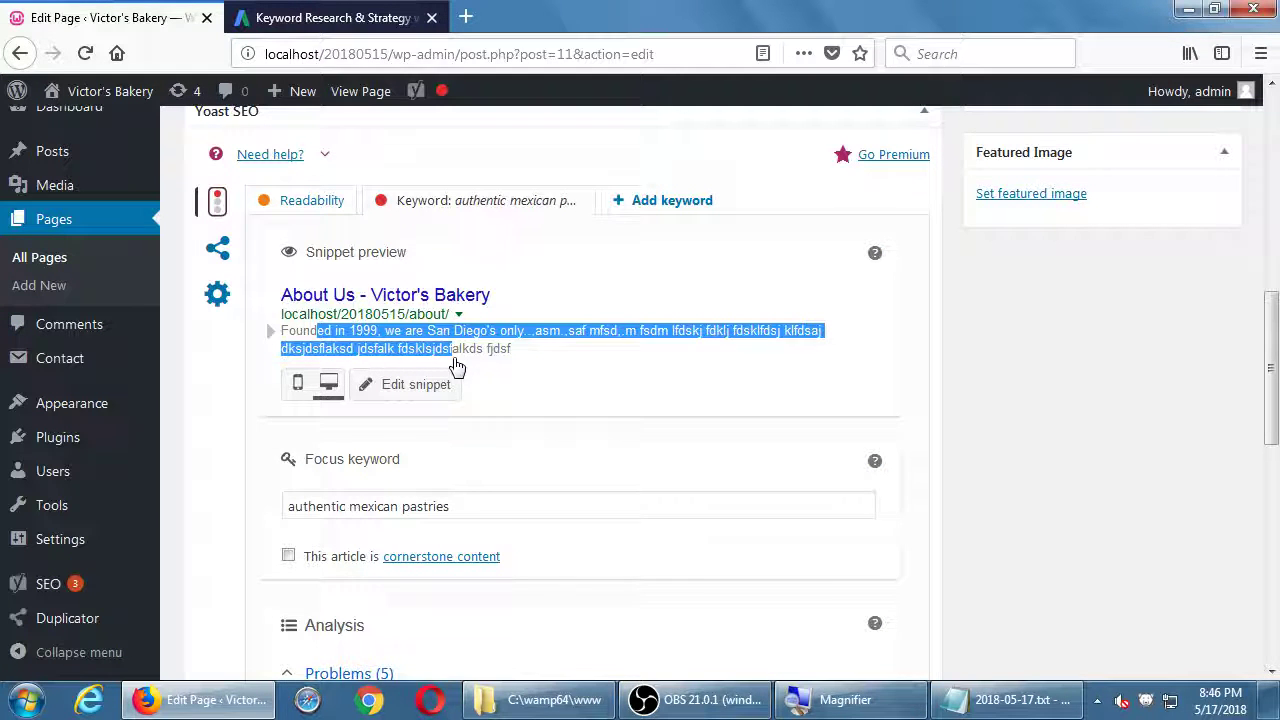
pyautogui.scroll(7, 974, 457)
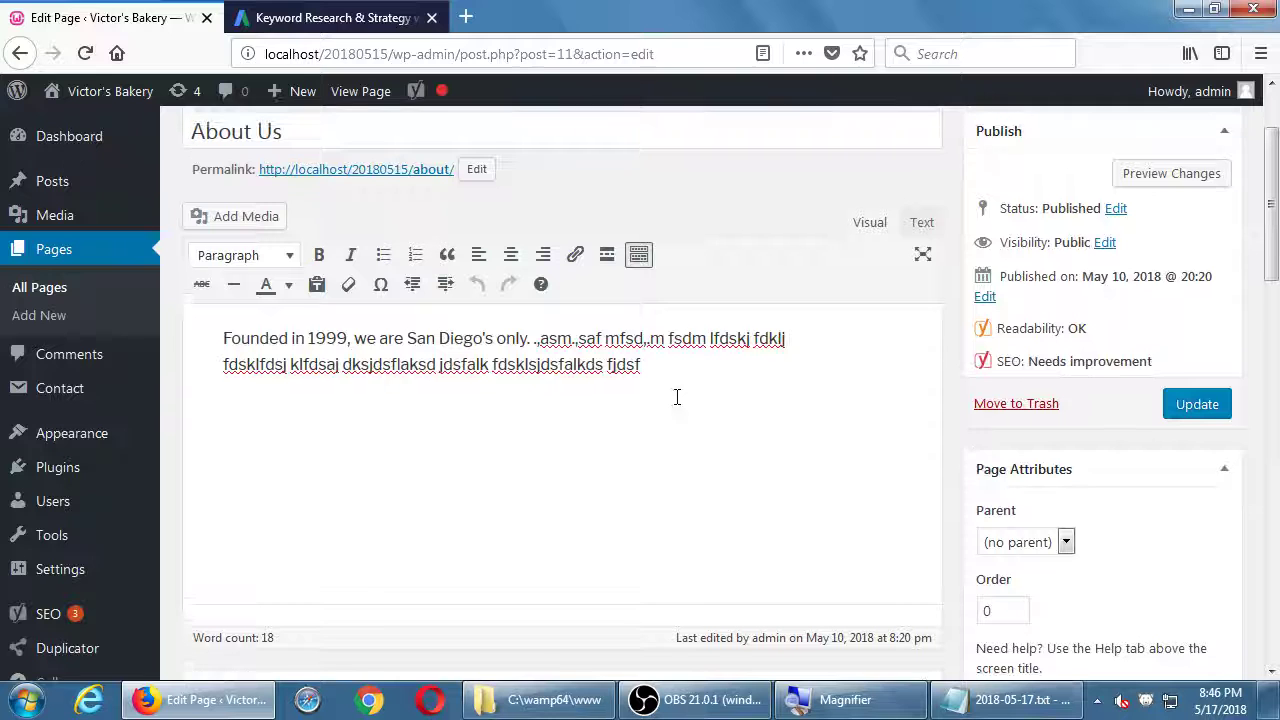
pyautogui.moveTo(677, 397); pyautogui.dragTo(219, 339)
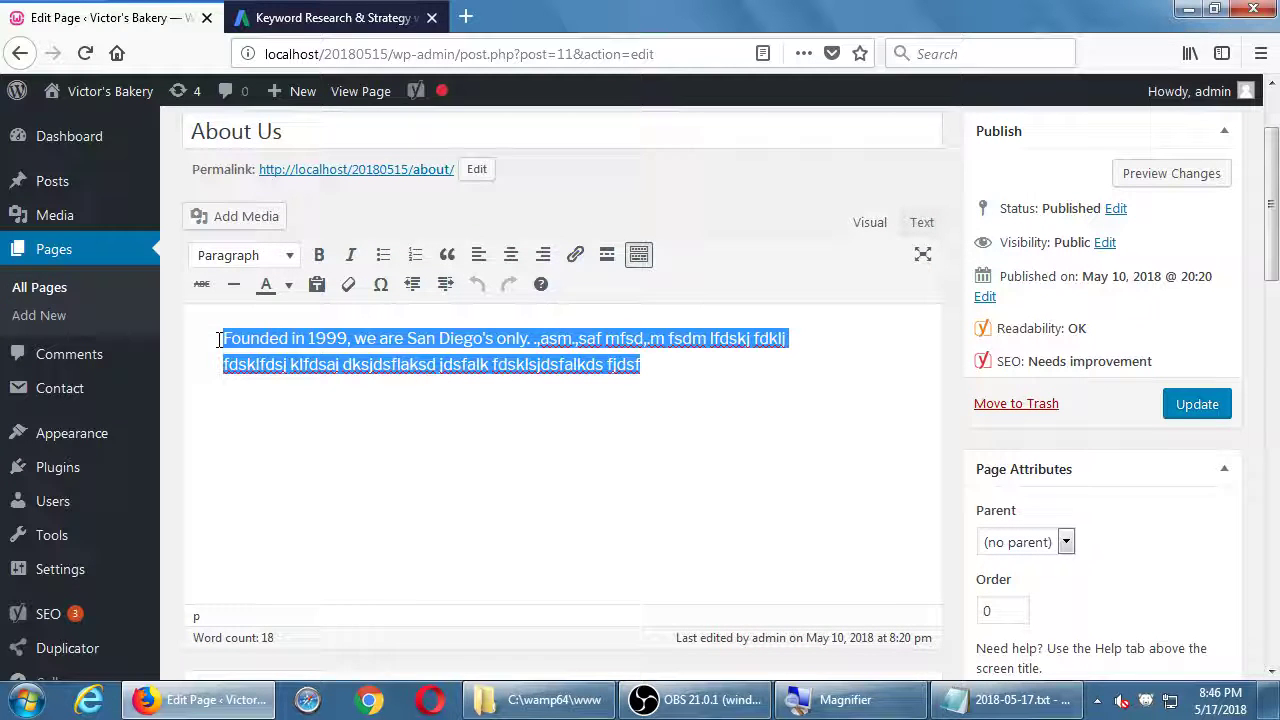
pyautogui.scroll(-5, 231, 346)
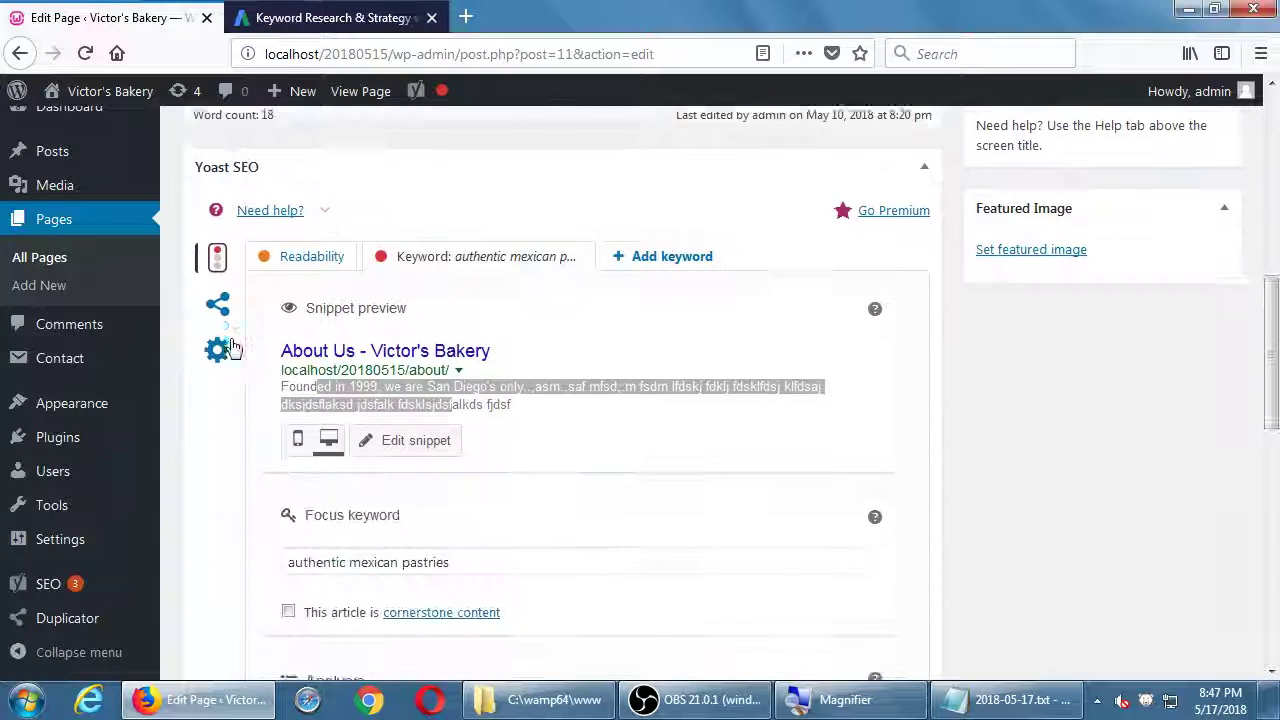
# Step: Open the Yoast snippet editor and enter "authentic, san diego, pastry," as the About Us page's meta description
pyautogui.click(382, 441)
pyautogui.scroll(-1, 466, 510)
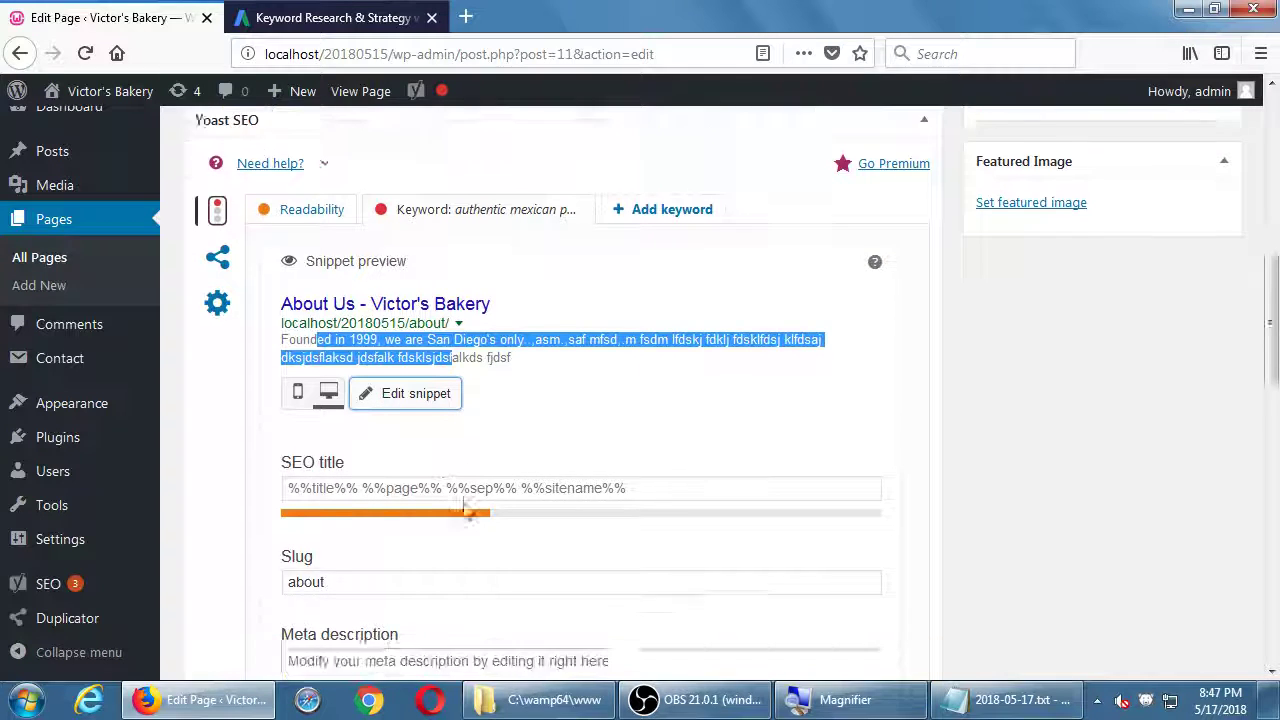
pyautogui.click(434, 576)
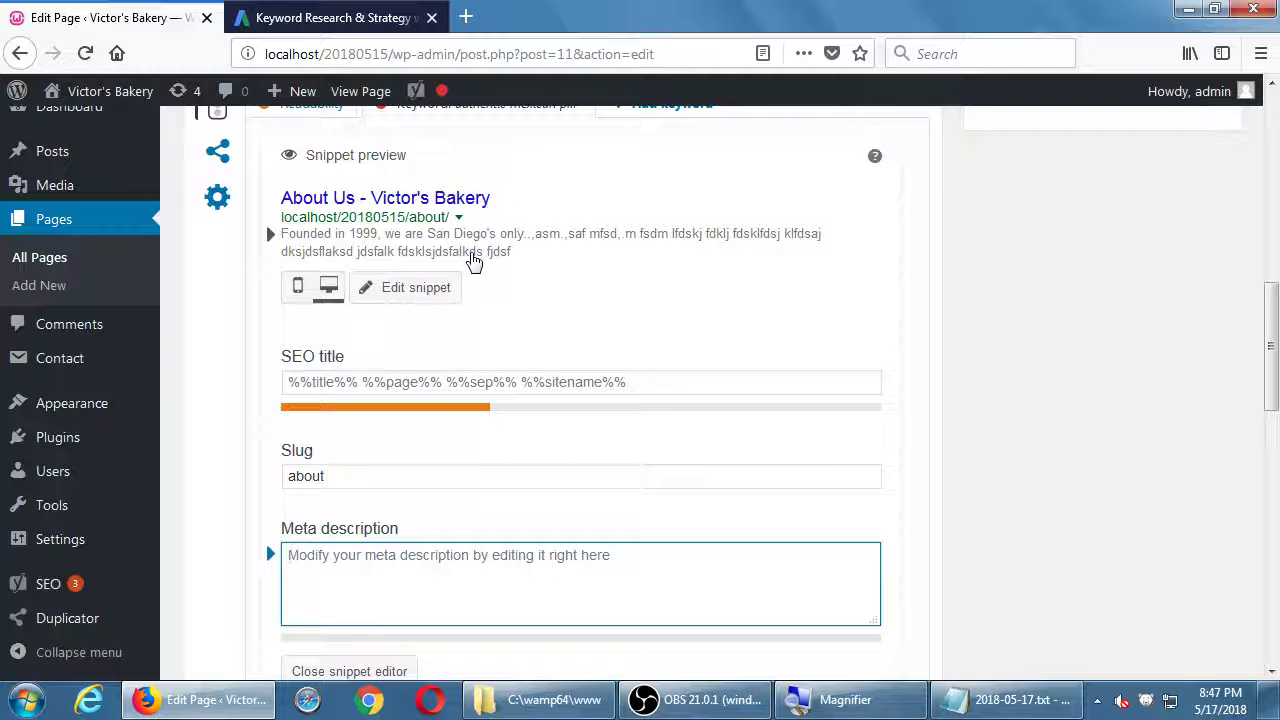
pyautogui.write('auth')
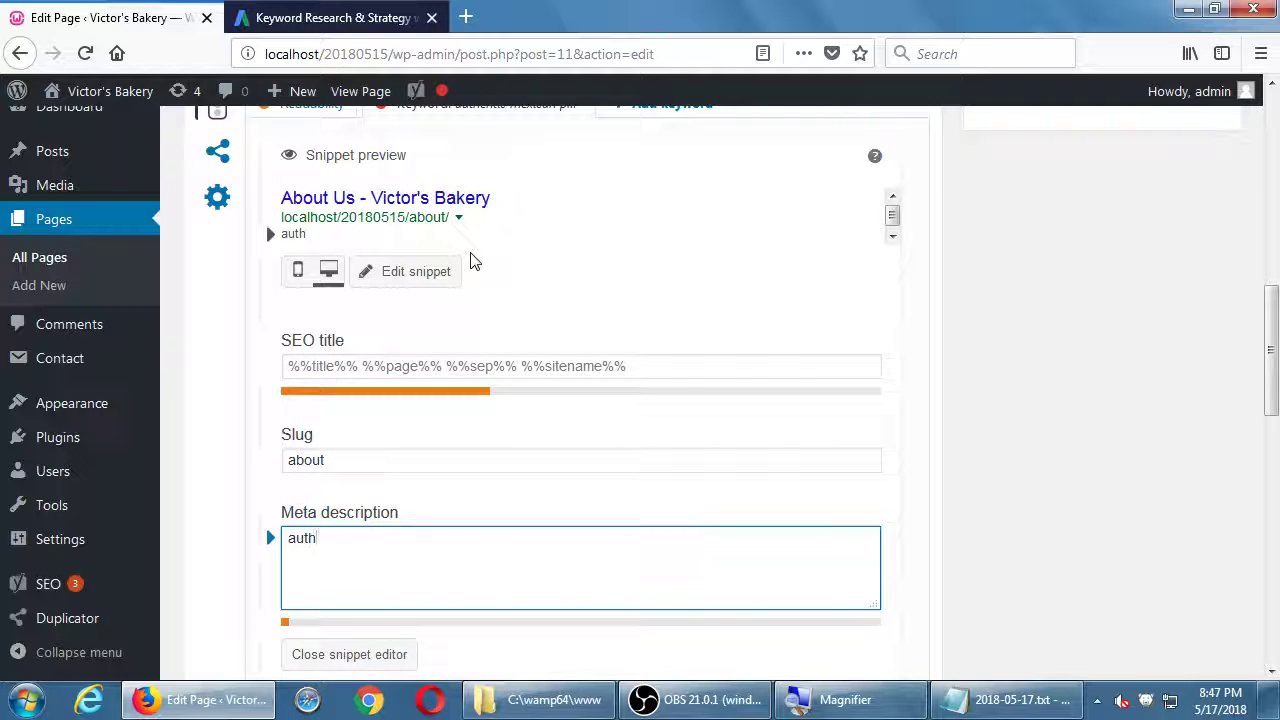
pyautogui.write('entic, san ')
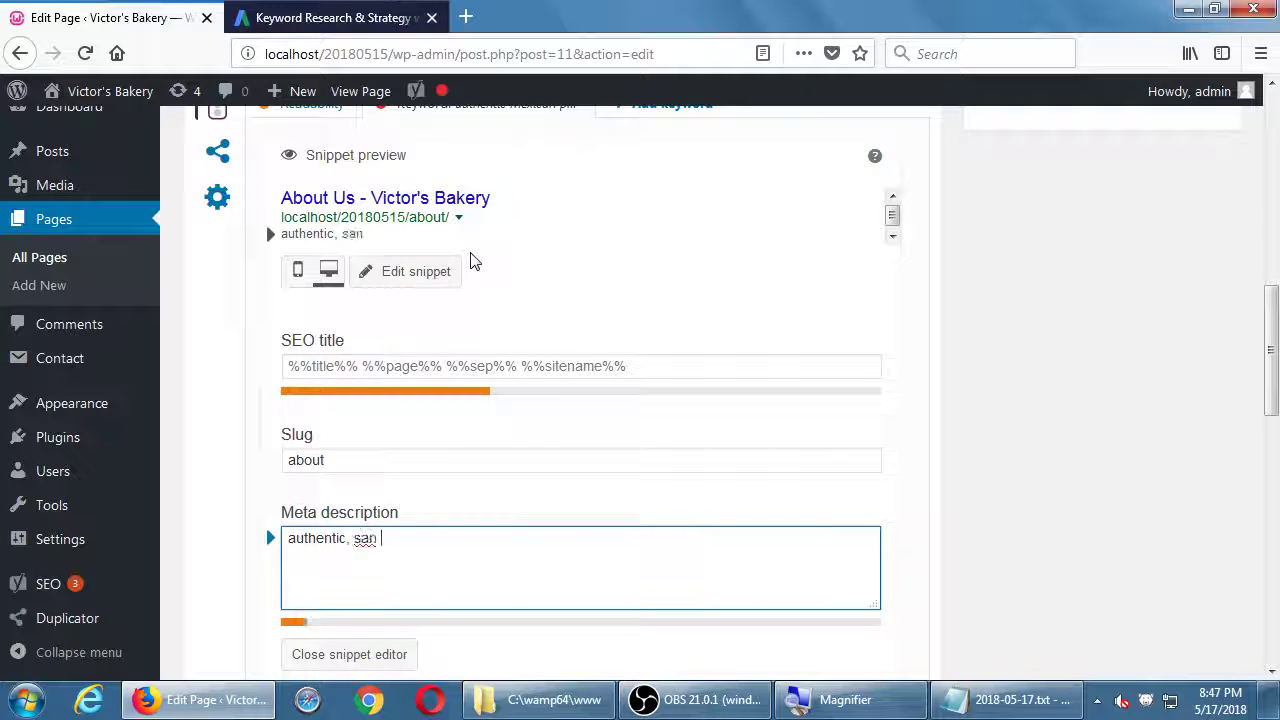
pyautogui.write('diego, pastr')
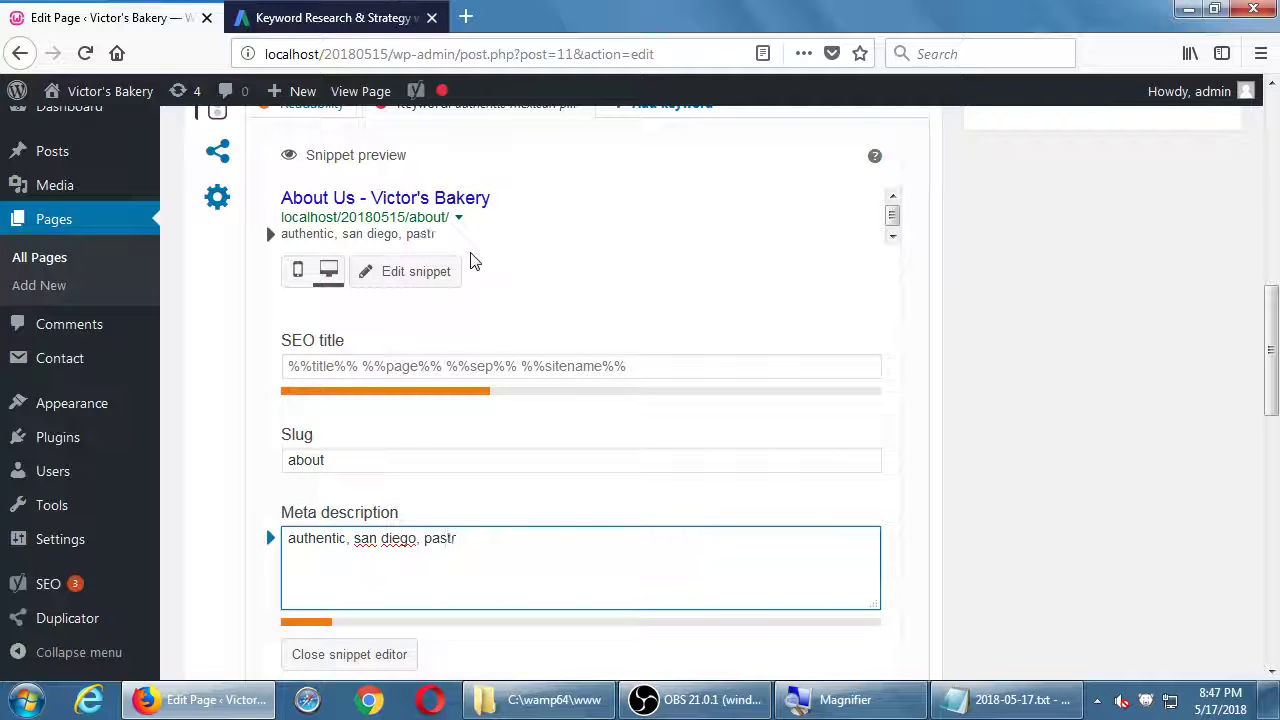
pyautogui.write('y,')
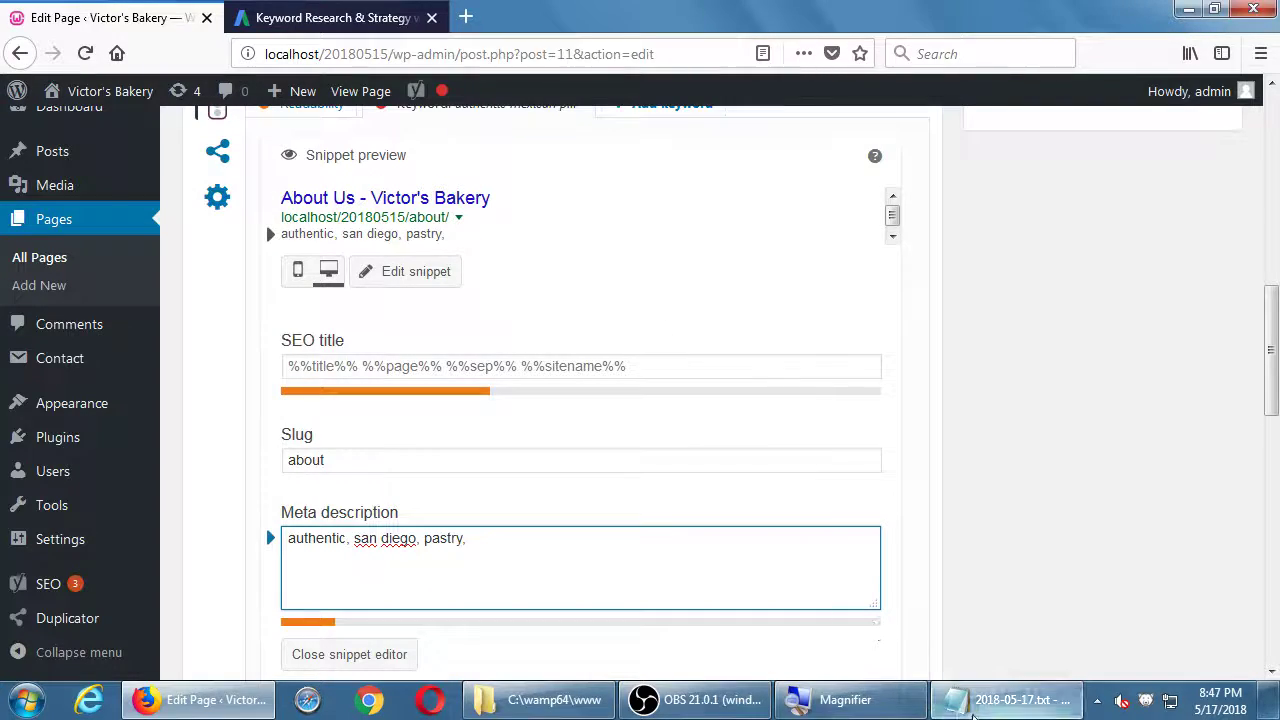
# Step: Switch to the 2018-05-17.txt notes and change the last line to read "How to use Yoast"
pyautogui.click(962, 703)
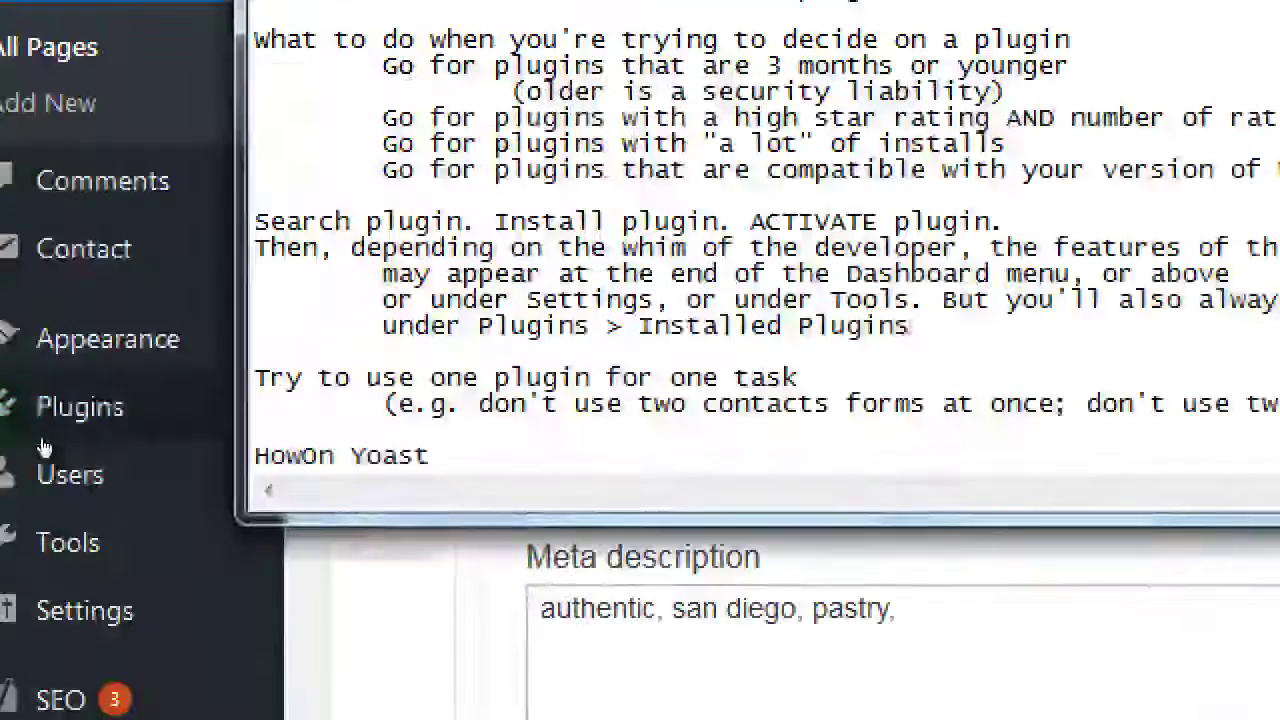
pyautogui.write('to use')
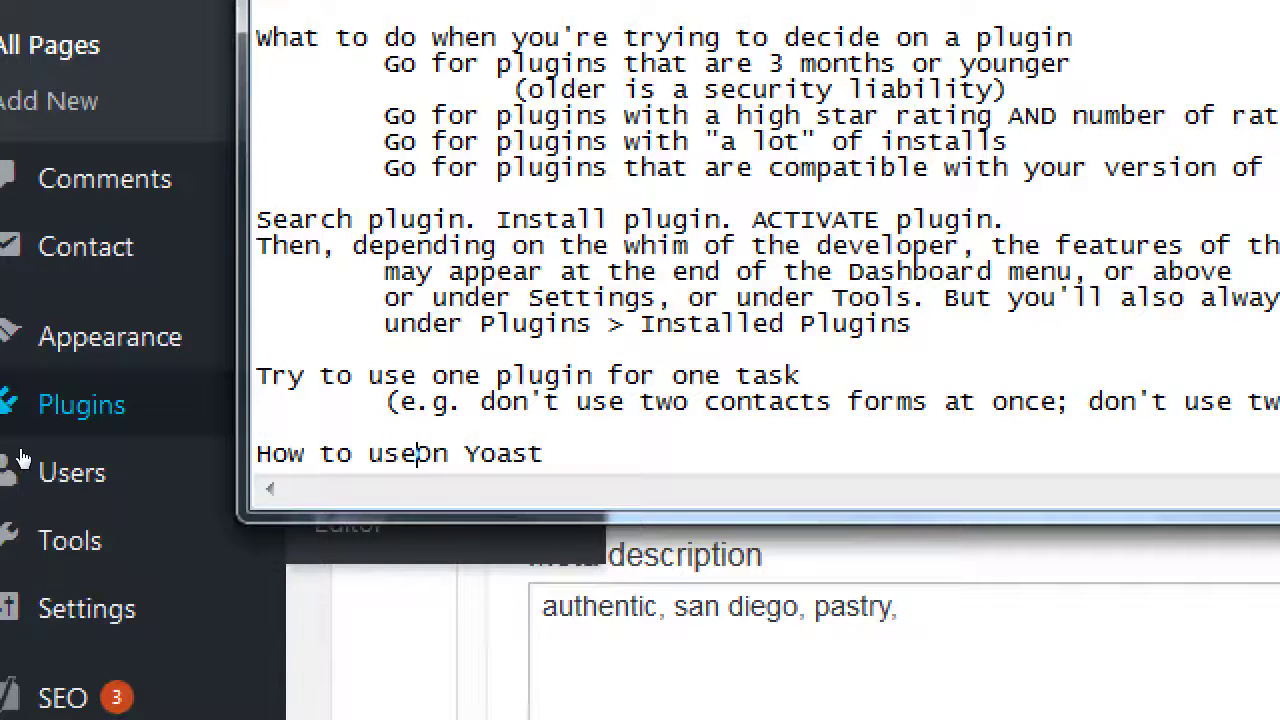
pyautogui.hotkey('shift', 'Right')
pyautogui.hotkey('shift', 'Right')
pyautogui.press('Delete')
pyautogui.press('End')
# Step: Add the indented lines "Optimize evey page of your site:" and "Set a keyword for each page" under the "How to use Yoast" heading
pyautogui.press('Return')
pyautogui.press('Tab')
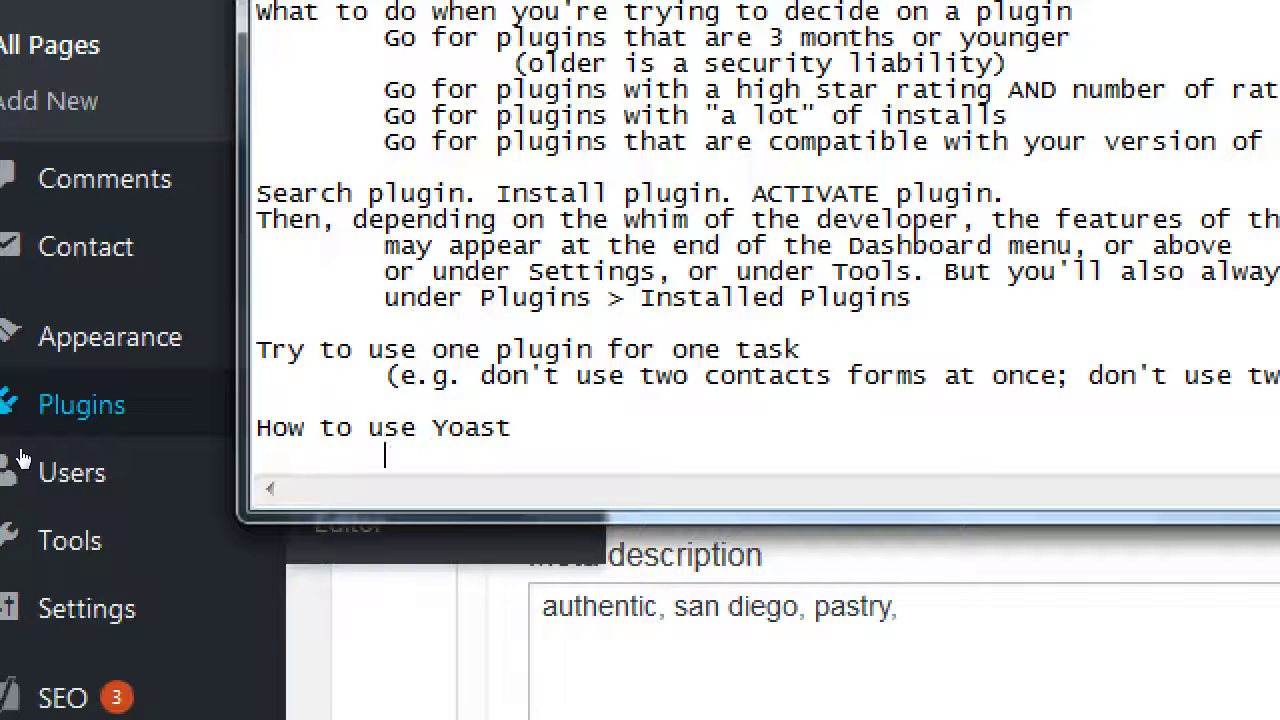
pyautogui.write('Optimize e')
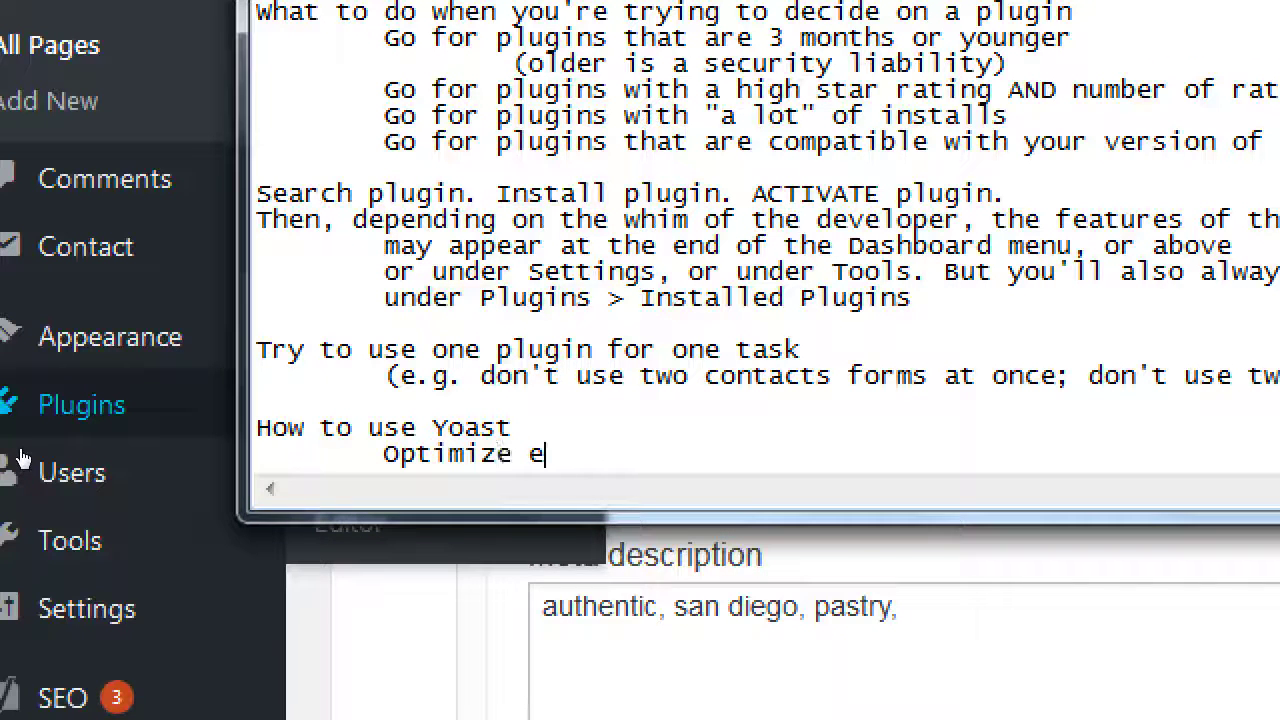
pyautogui.write('vey page of you')
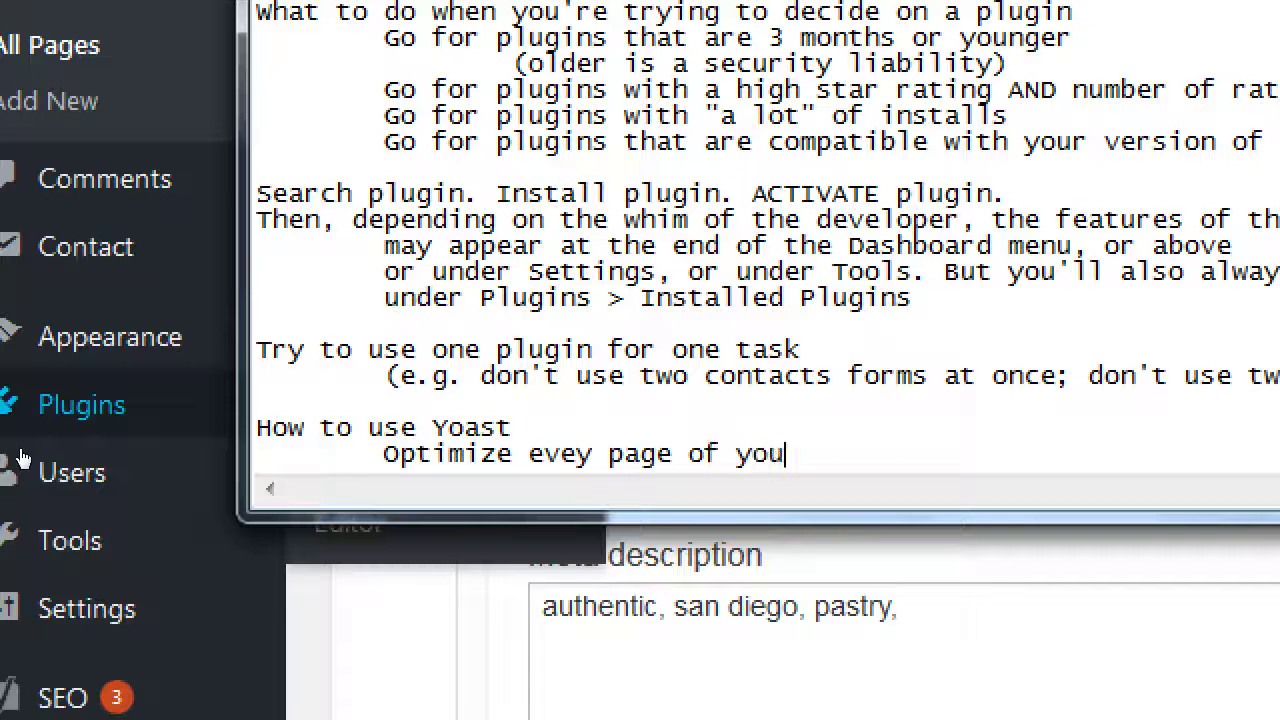
pyautogui.write('r site:')
pyautogui.press('Return')
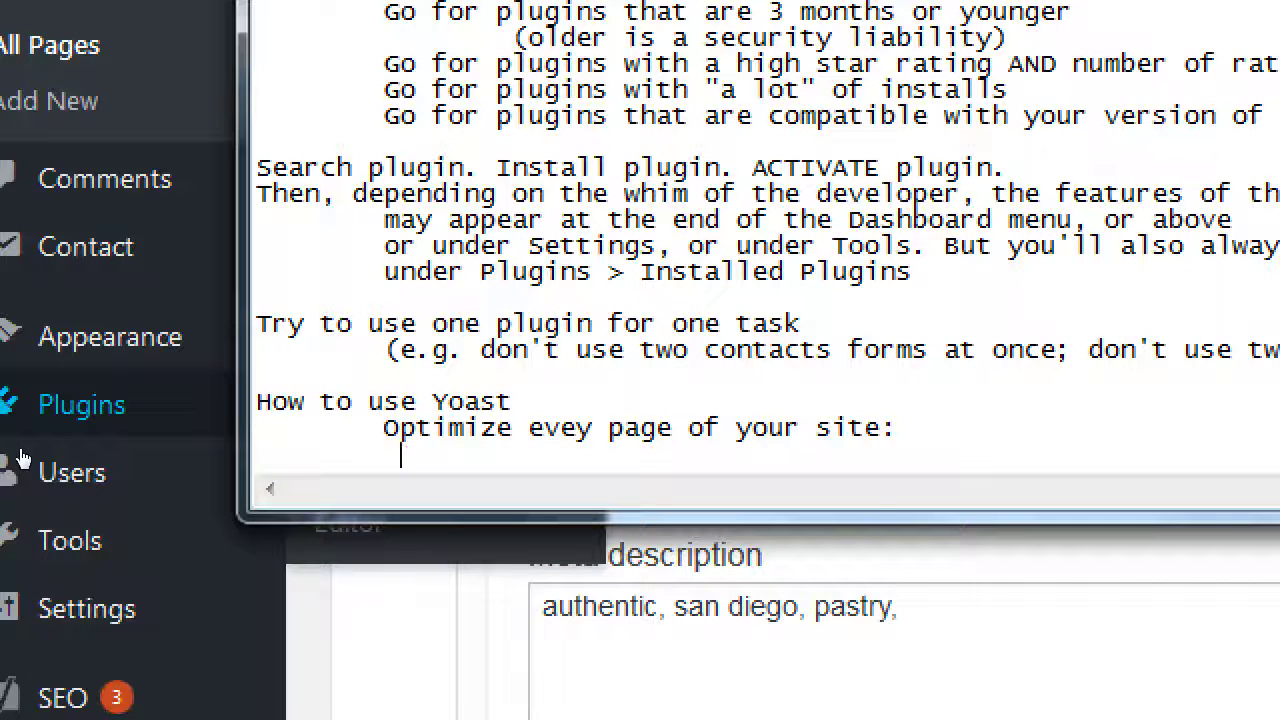
pyautogui.write('Set a keywo')
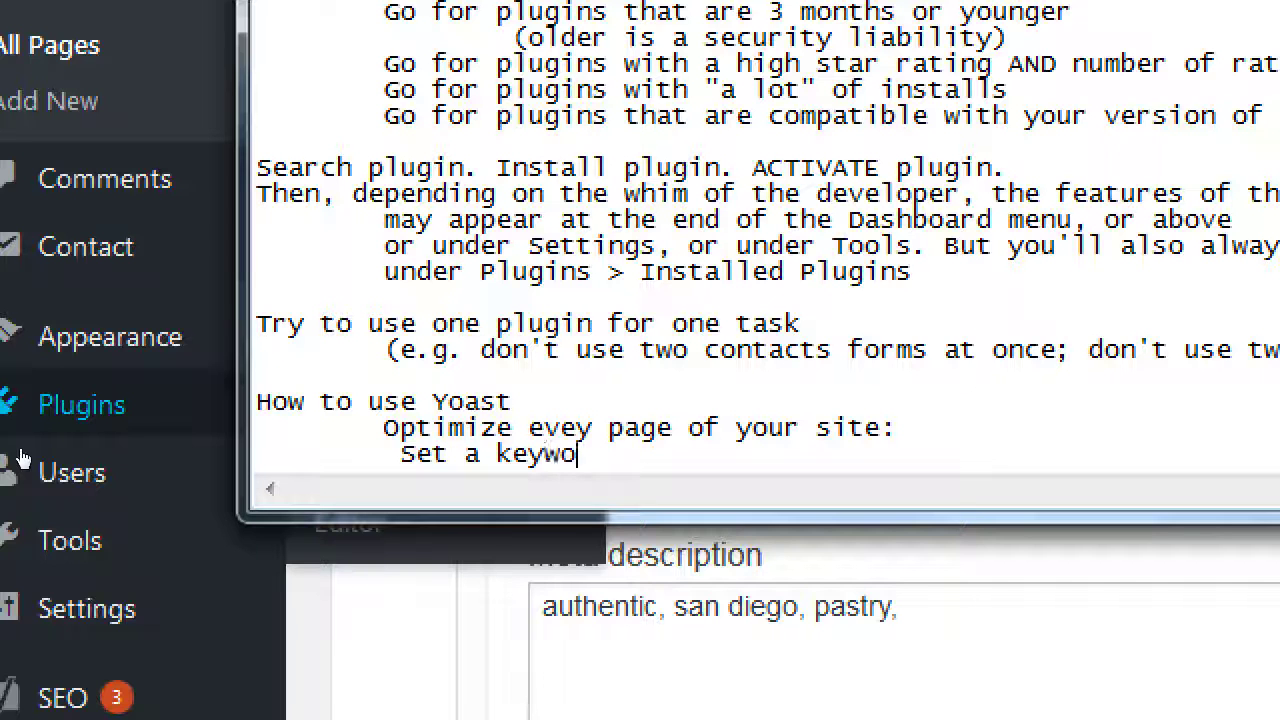
pyautogui.write('rd for')
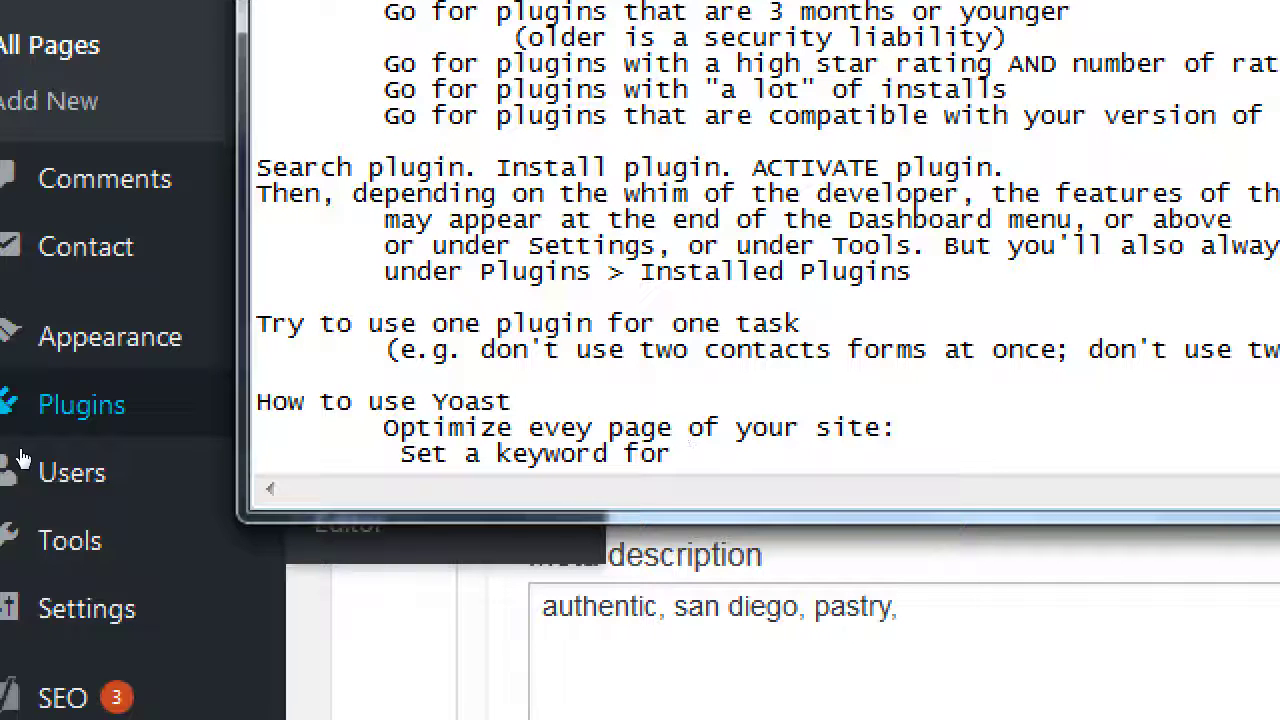
pyautogui.write('each page')
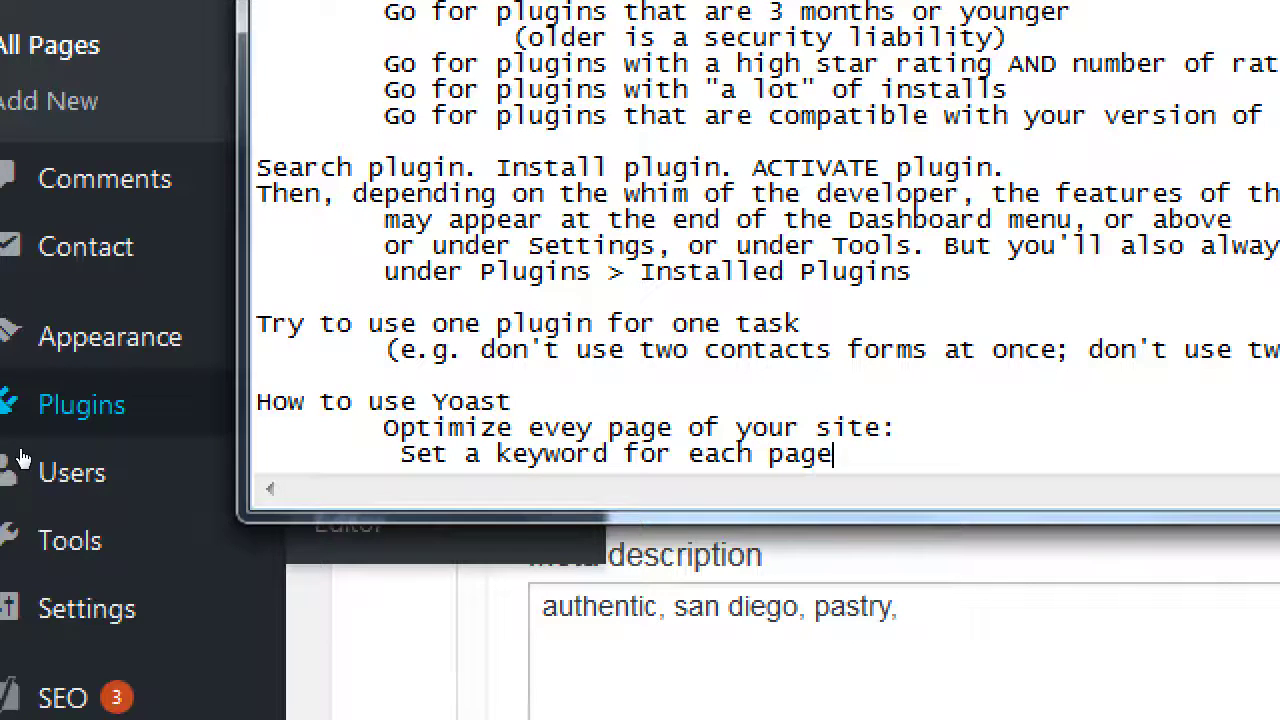
# Step: Add the line "Then follow the dots to convert them from Red to Green" below the keyword line in the Yoast notes
pyautogui.press('Return')
pyautogui.write('then')
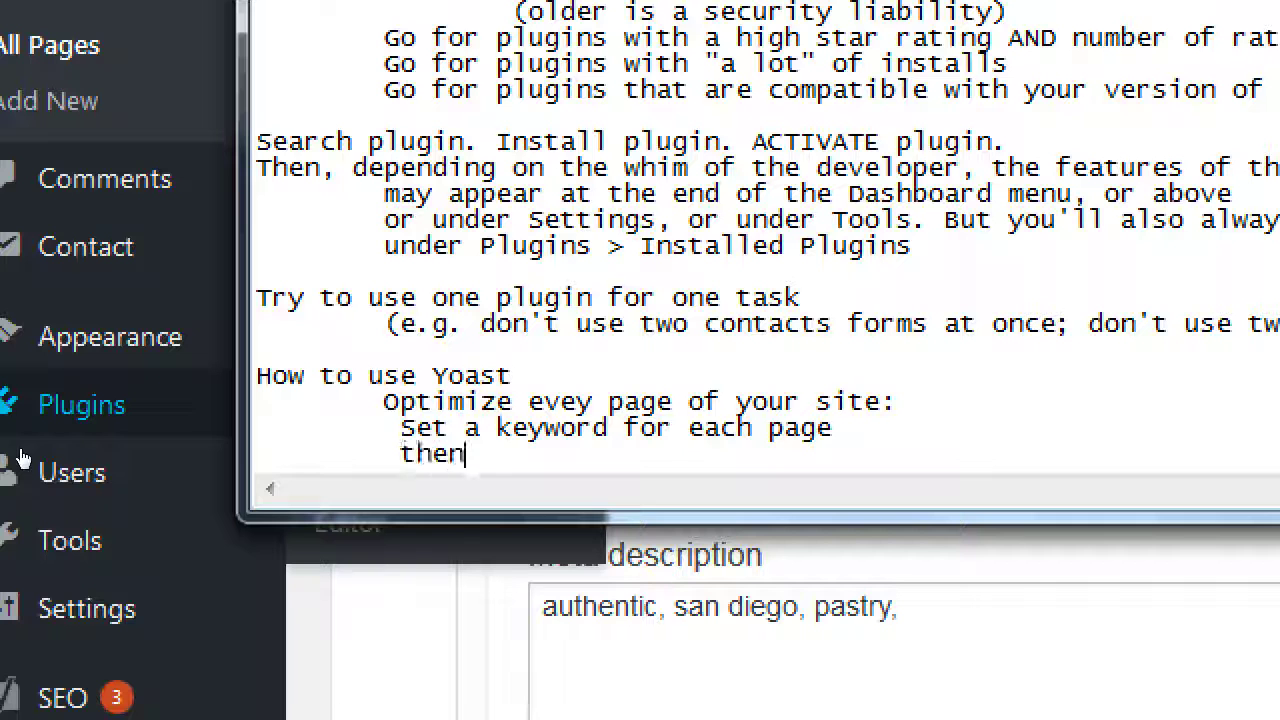
pyautogui.press('BackSpace')
pyautogui.press('BackSpace')
pyautogui.press('BackSpace')
pyautogui.press('BackSpace')
pyautogui.write('Then foll')
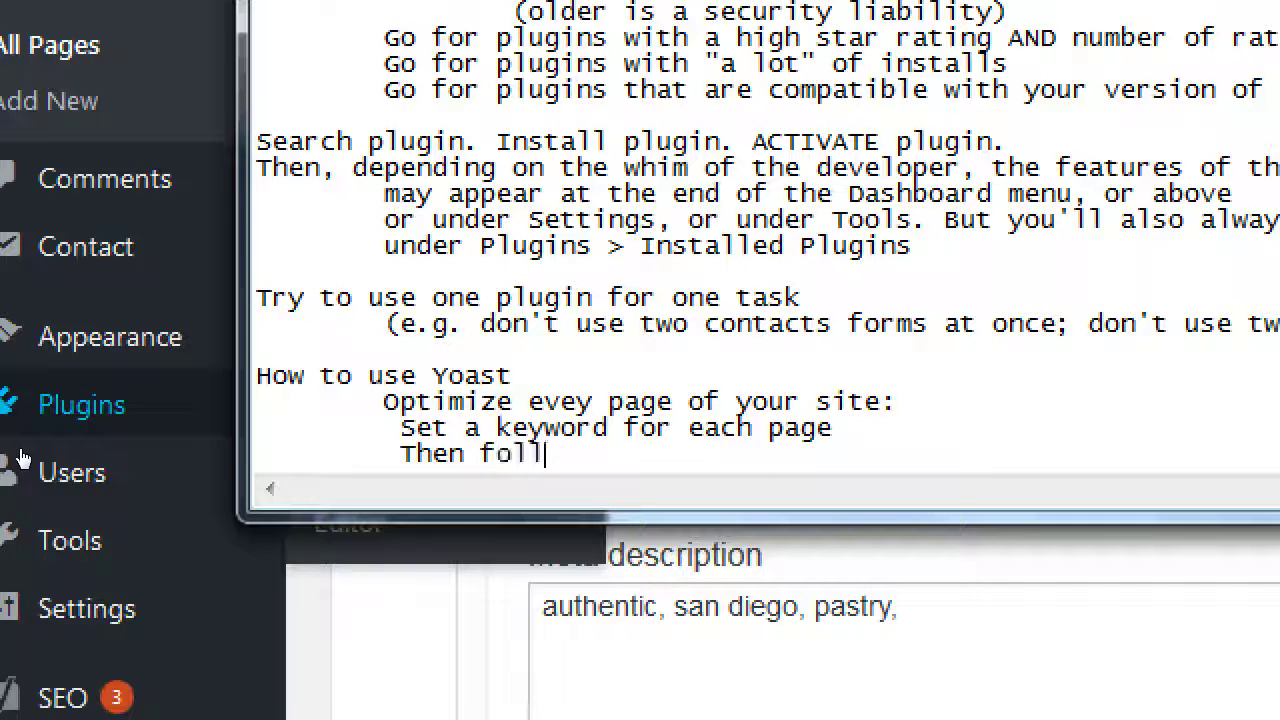
pyautogui.write('ow the dots to convert')
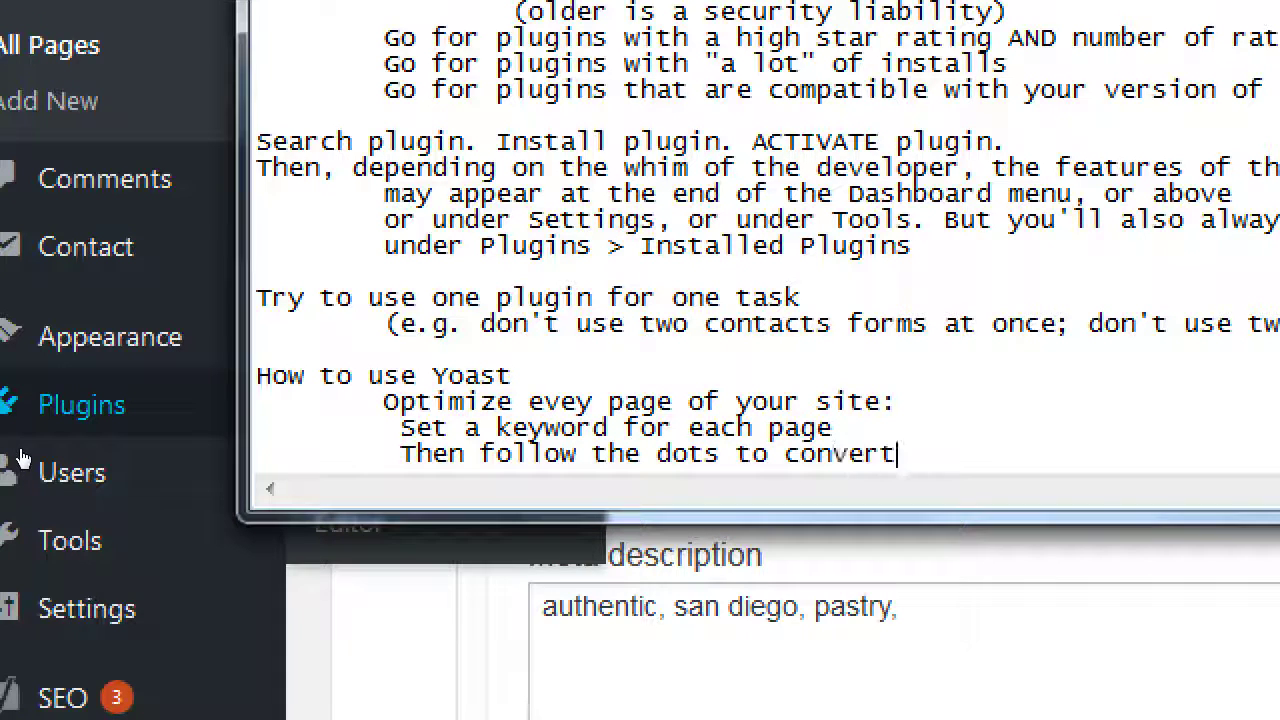
pyautogui.write(' them from red')
pyautogui.press('BackSpace')
pyautogui.press('BackSpace')
pyautogui.press('BackSpace')
pyautogui.press('BackSpace')
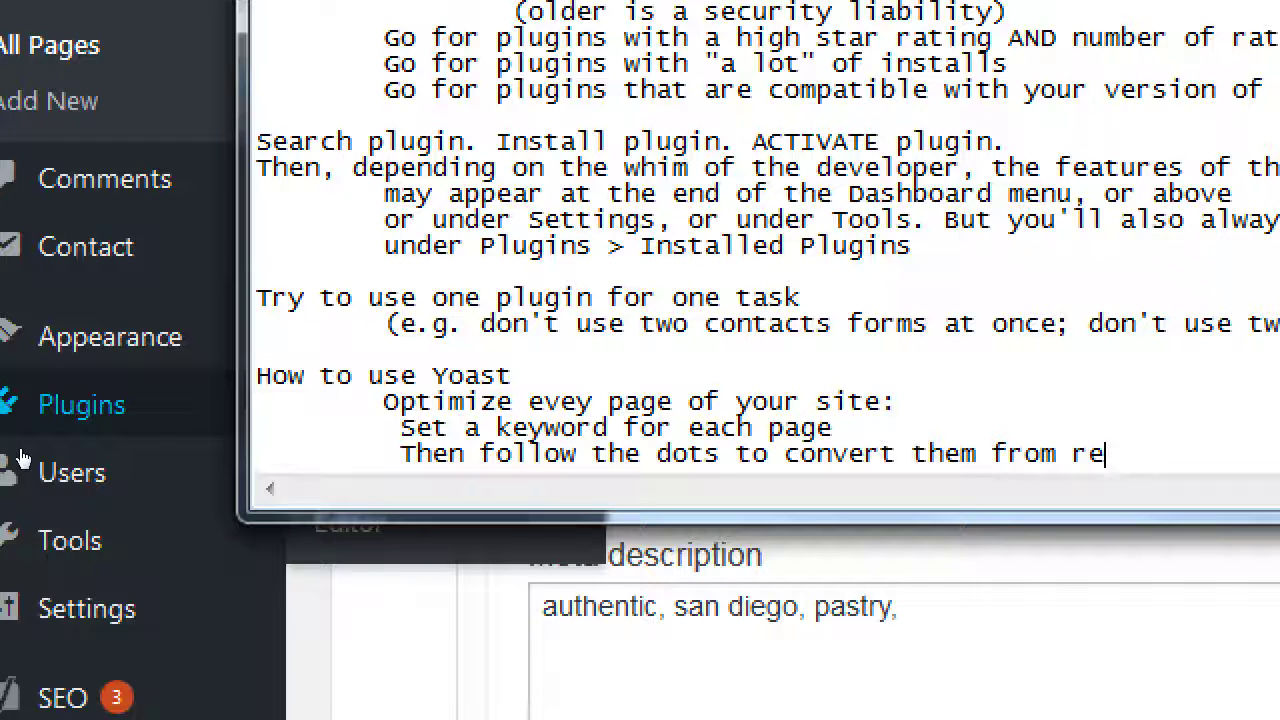
pyautogui.write('Red to Green')
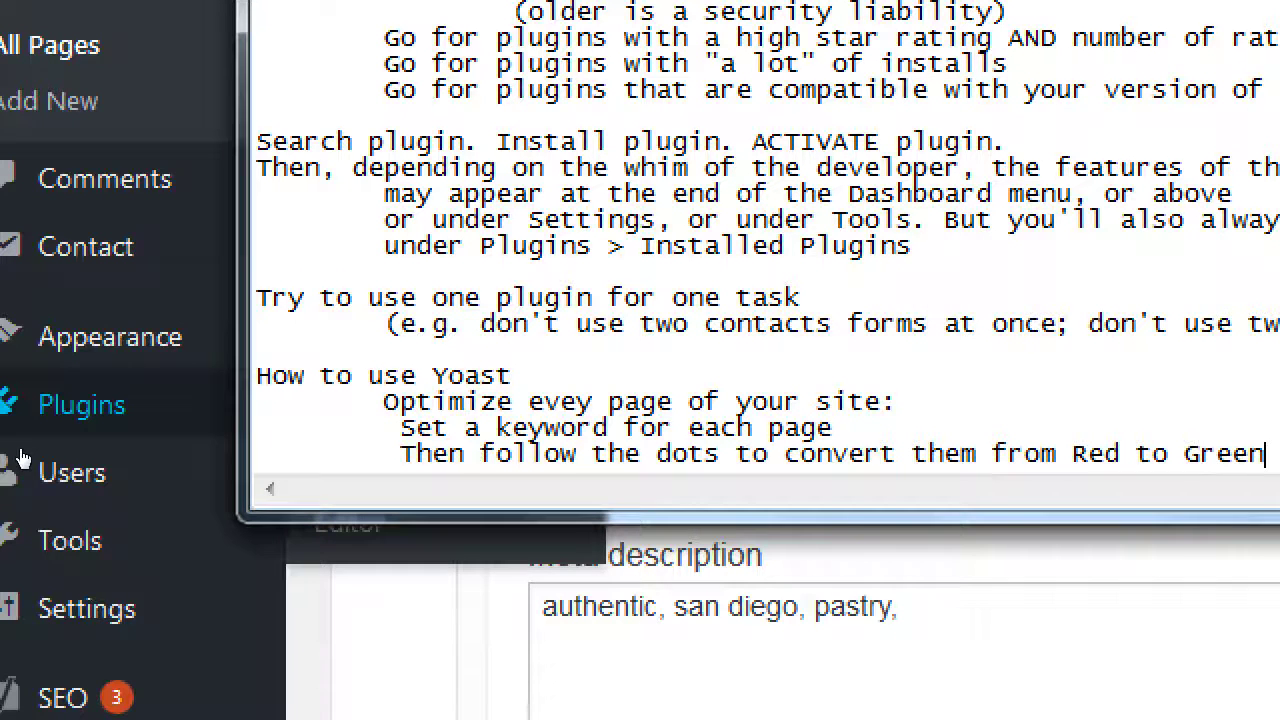
# Step: Add the further indented remark "(it's okay to get them to Yellow; Red is bad)" under the dots line in the notes
pyautogui.press('Return')
pyautogui.press('Tab')
pyautogui.press('Tab')
pyautogui.write("(it'")
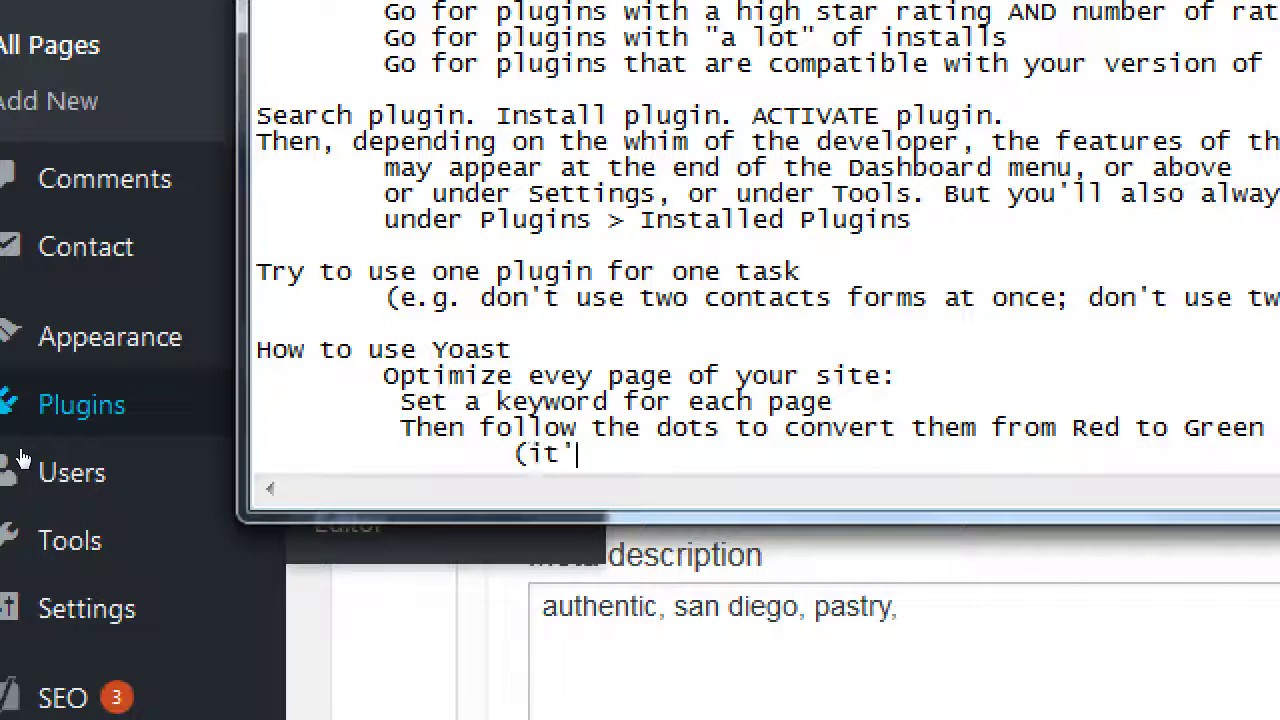
pyautogui.write('s okay to set to')
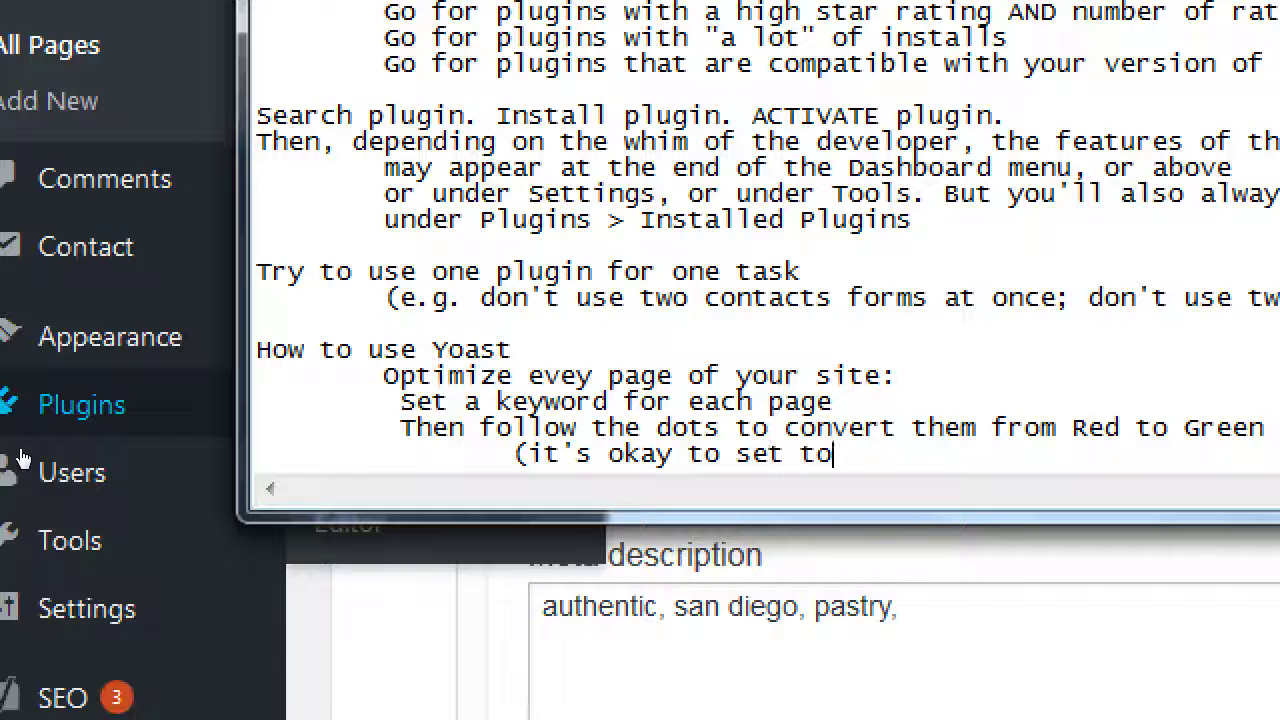
pyautogui.press('BackSpace')
pyautogui.press('BackSpace')
pyautogui.press('BackSpace')
pyautogui.press('BackSpace')
pyautogui.press('BackSpace')
pyautogui.press('BackSpace')
pyautogui.write('get')
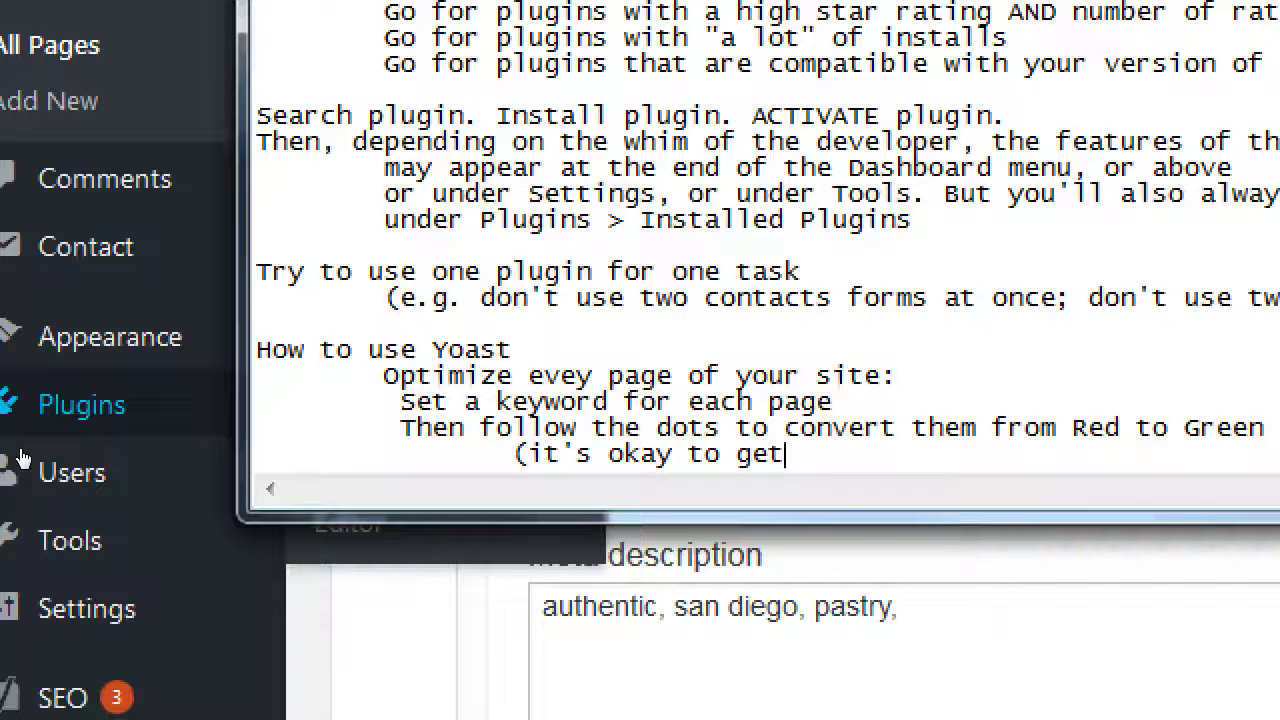
pyautogui.write(' them to Yel')
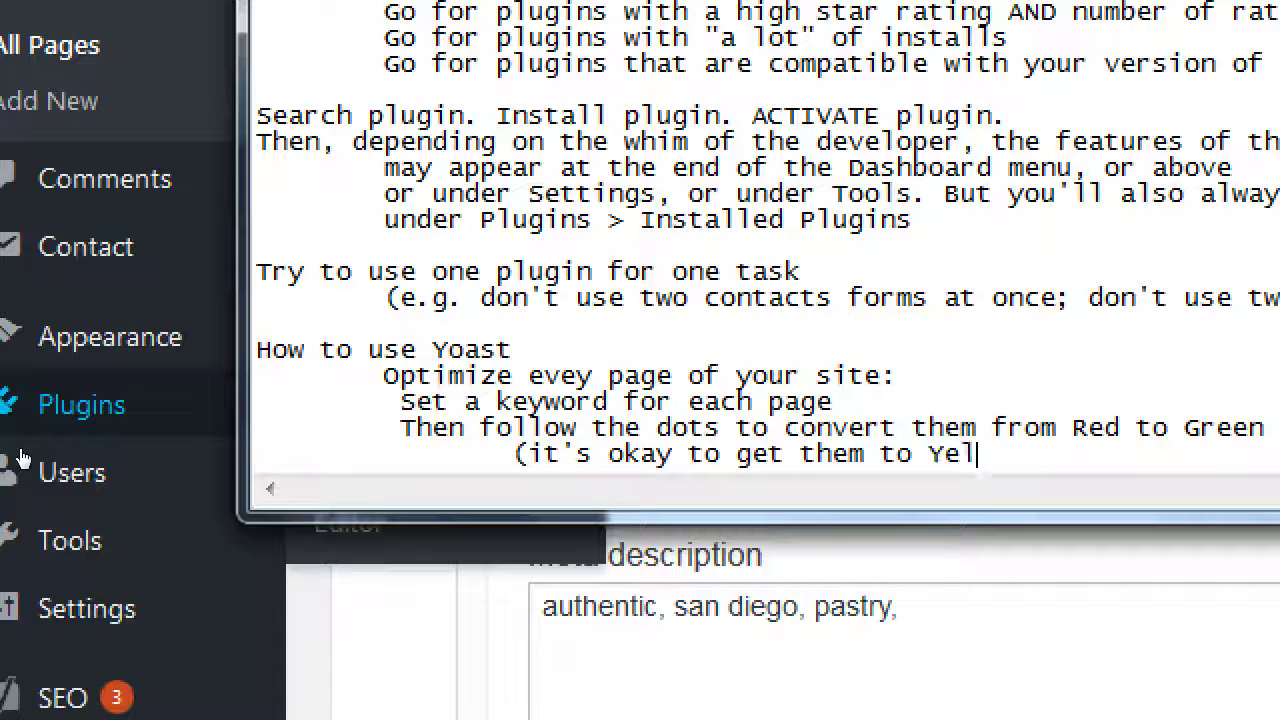
pyautogui.write('low; Red')
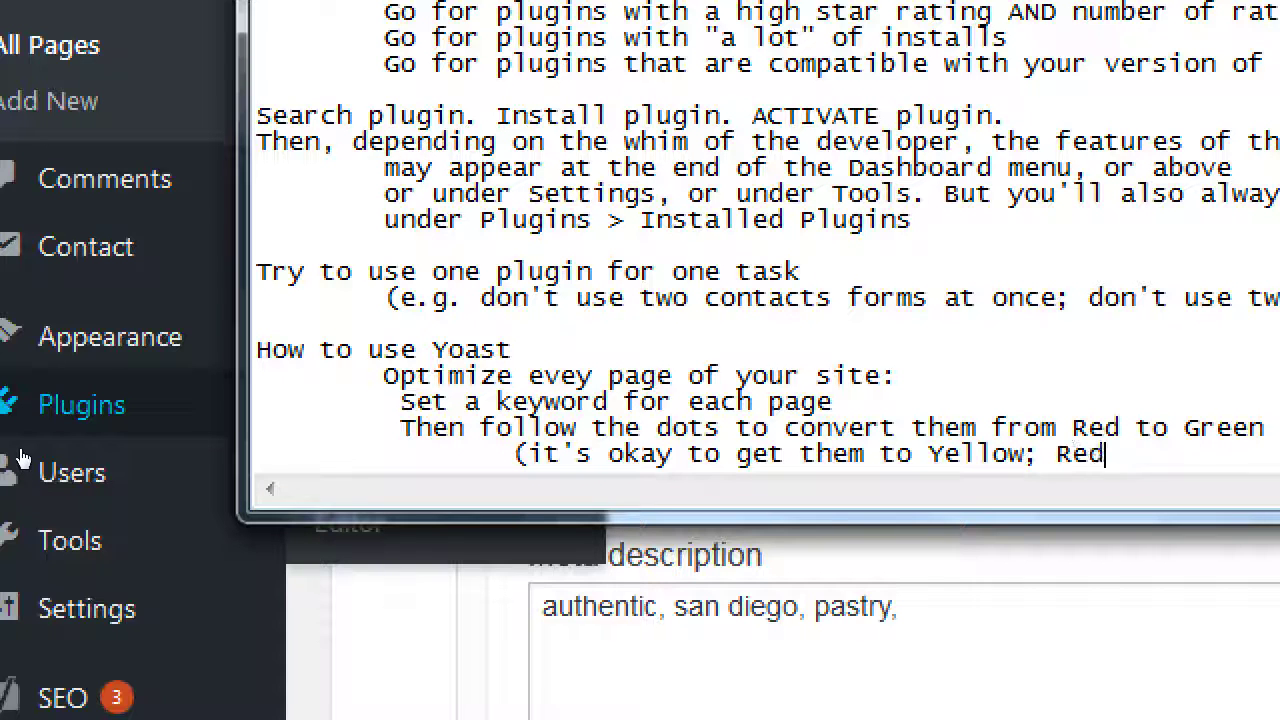
pyautogui.write(' is bad)')
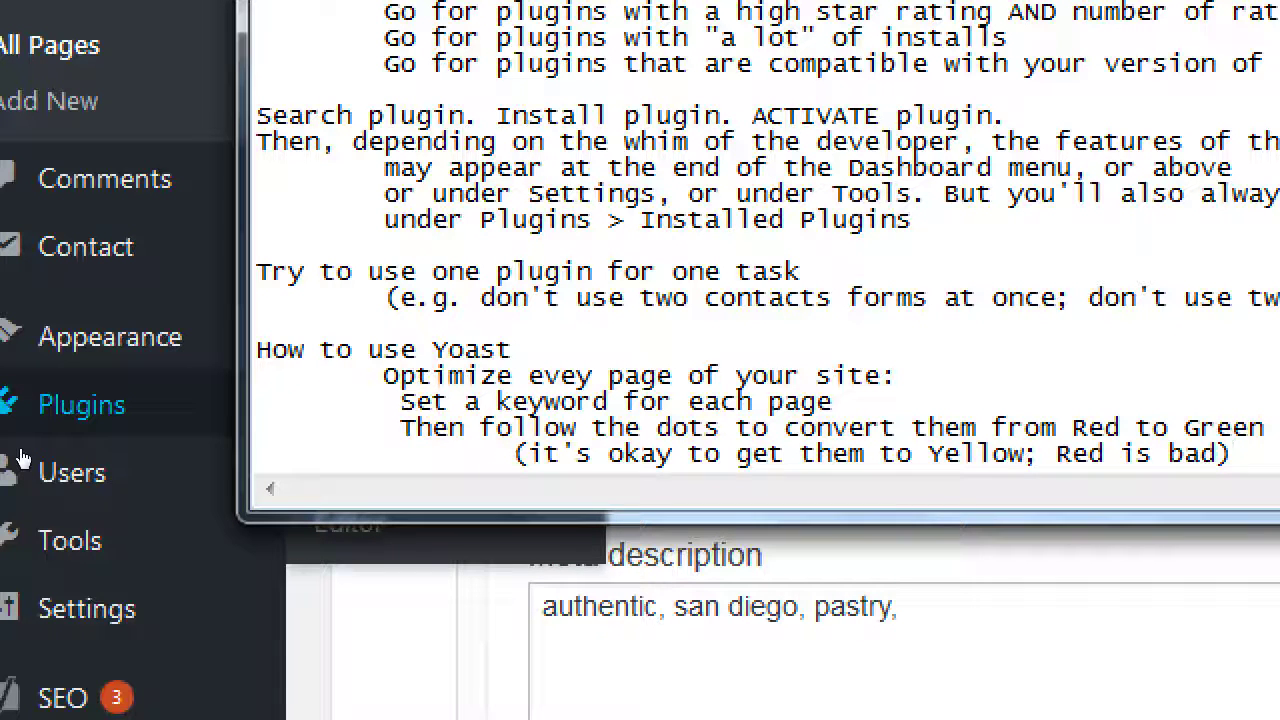
# Step: Return to the About Us edit page and review the Yoast keyword analysis, from its problems and improvements to its good results
pyautogui.press('super+minus')
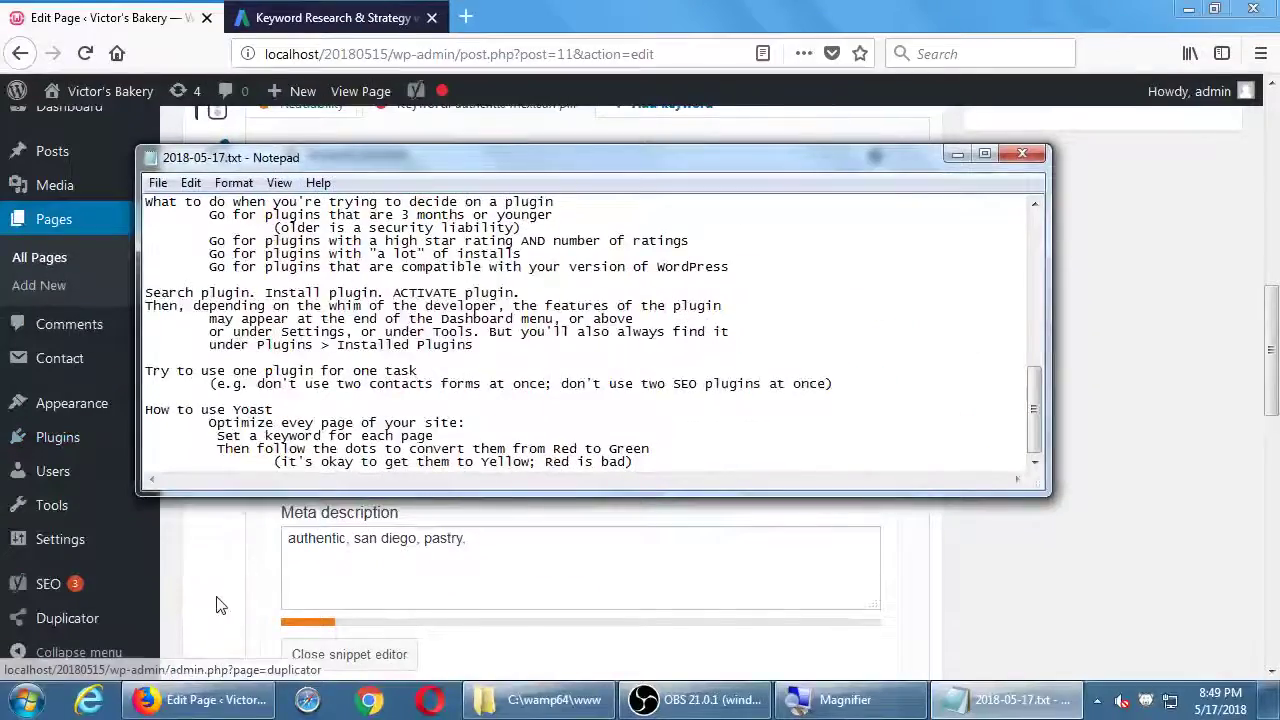
pyautogui.click(220, 605)
pyautogui.scroll(4, 257, 551)
pyautogui.scroll(-8, 371, 457)
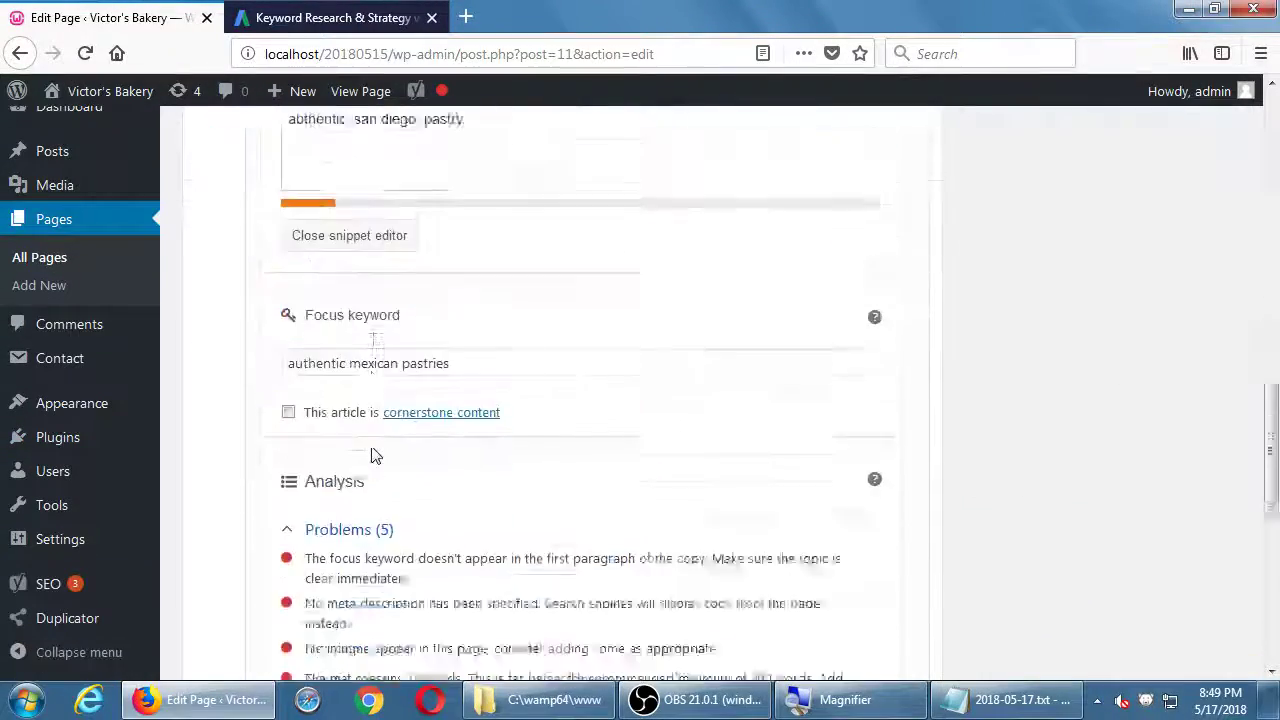
pyautogui.scroll(-4, 371, 512)
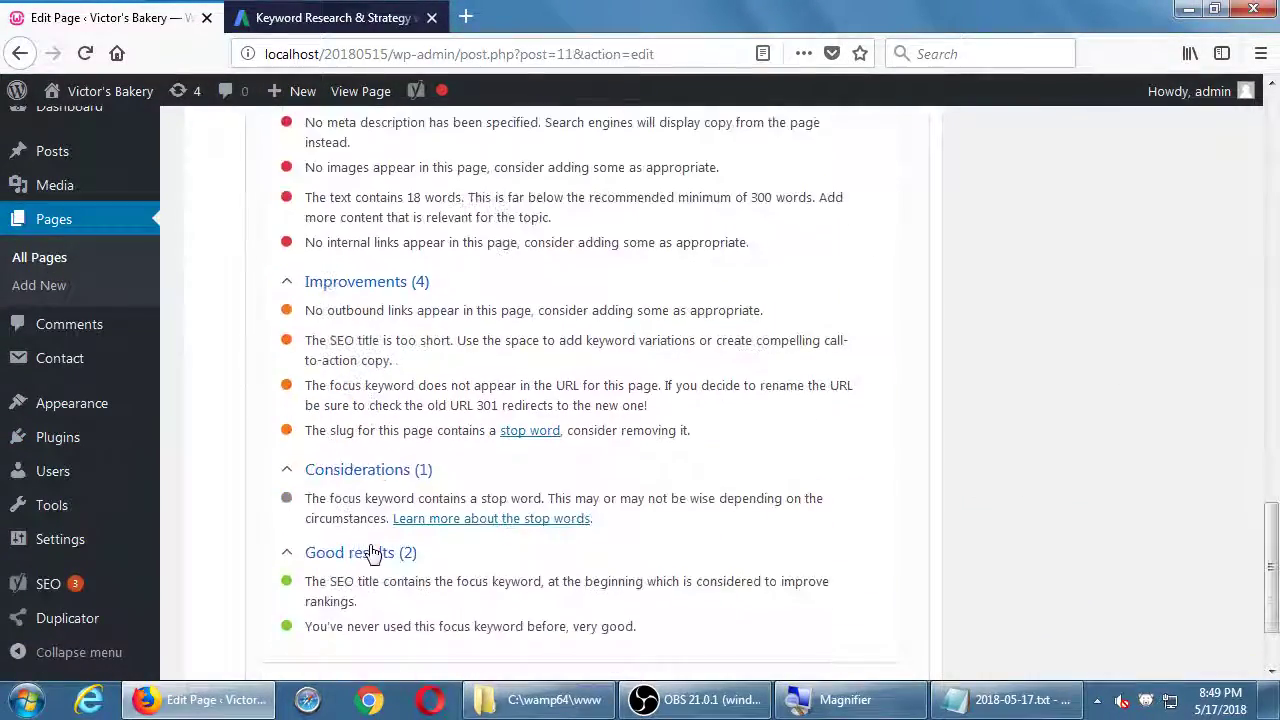
pyautogui.scroll(3, 371, 548)
pyautogui.moveTo(444, 90)
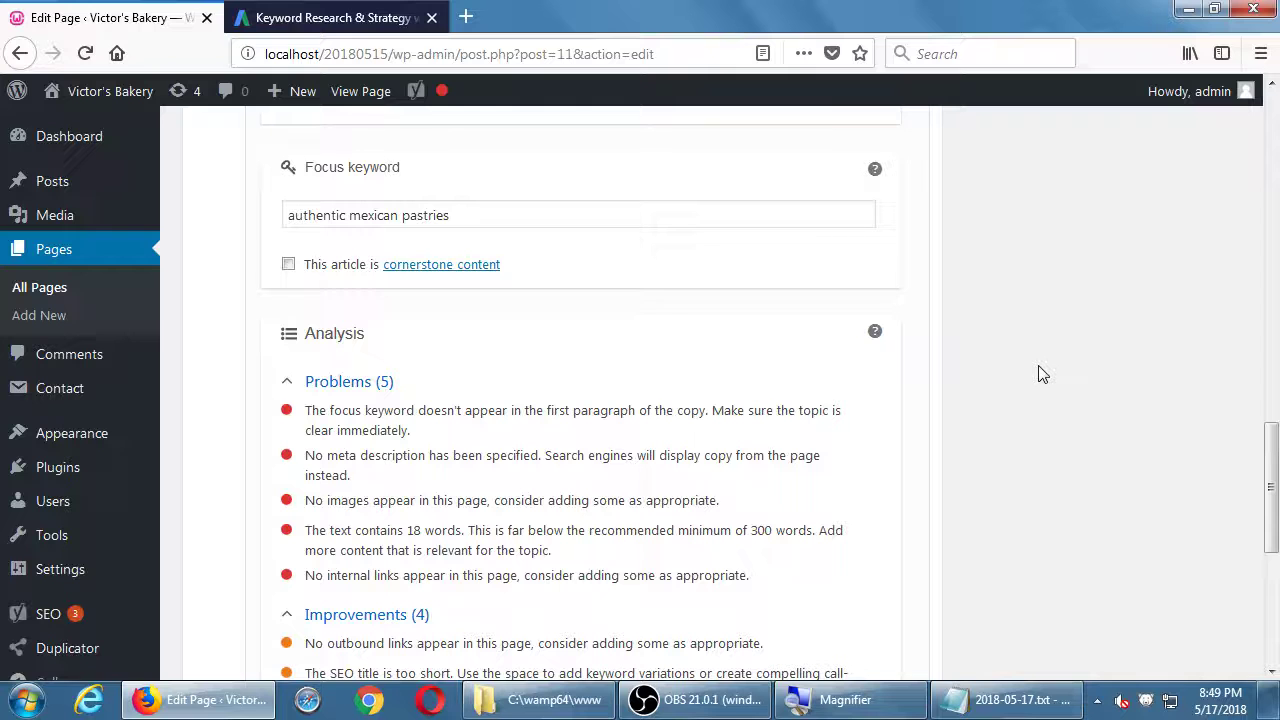
pyautogui.scroll(-3, 1040, 374)
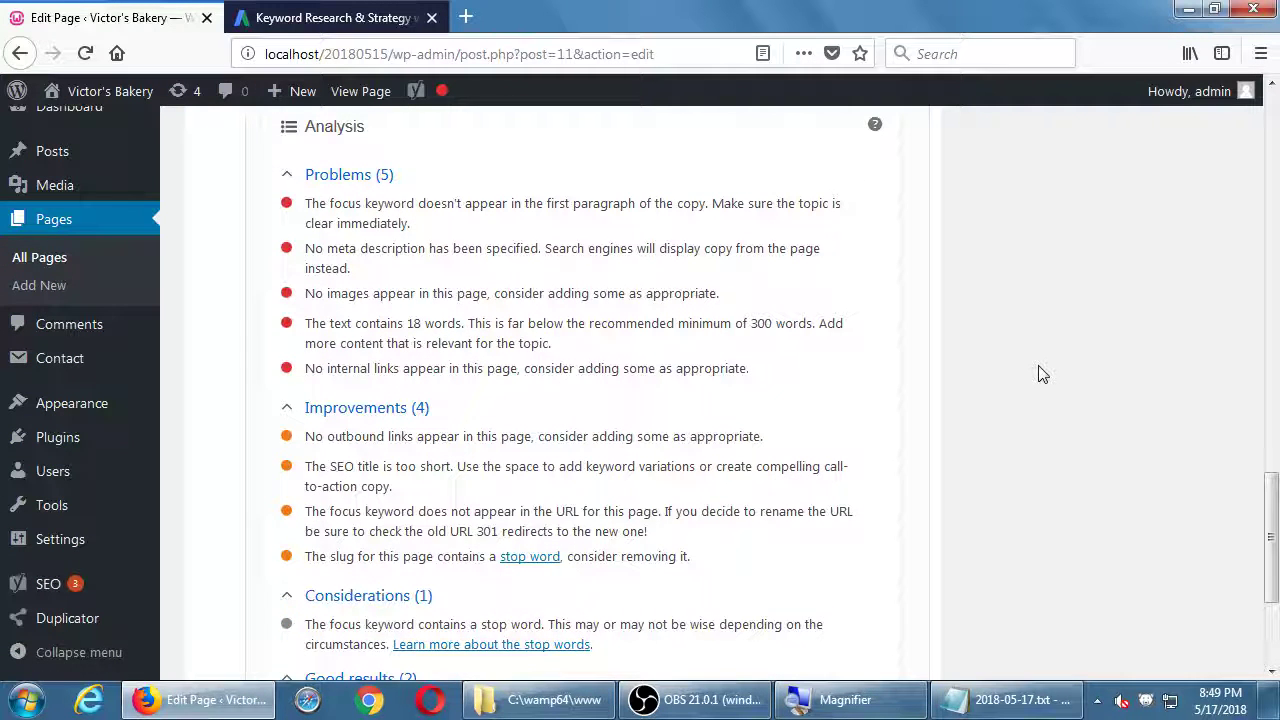
pyautogui.moveTo(435, 91)
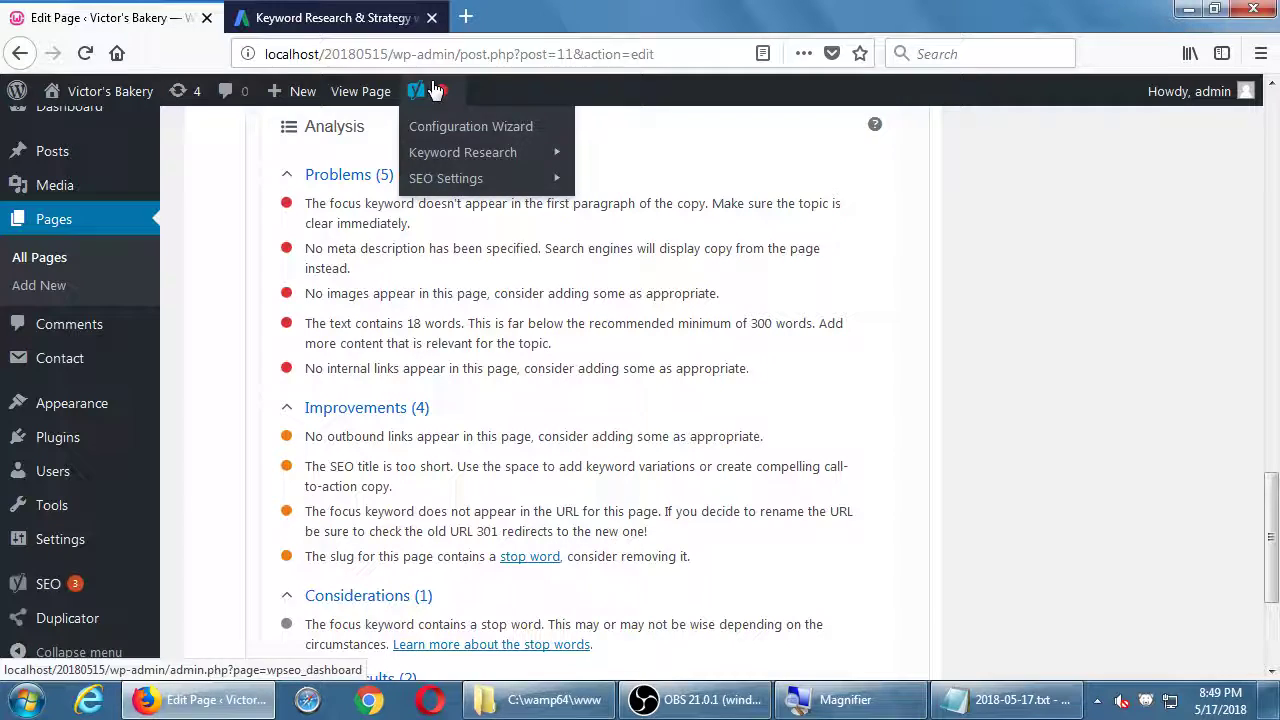
pyautogui.scroll(10, 1043, 431)
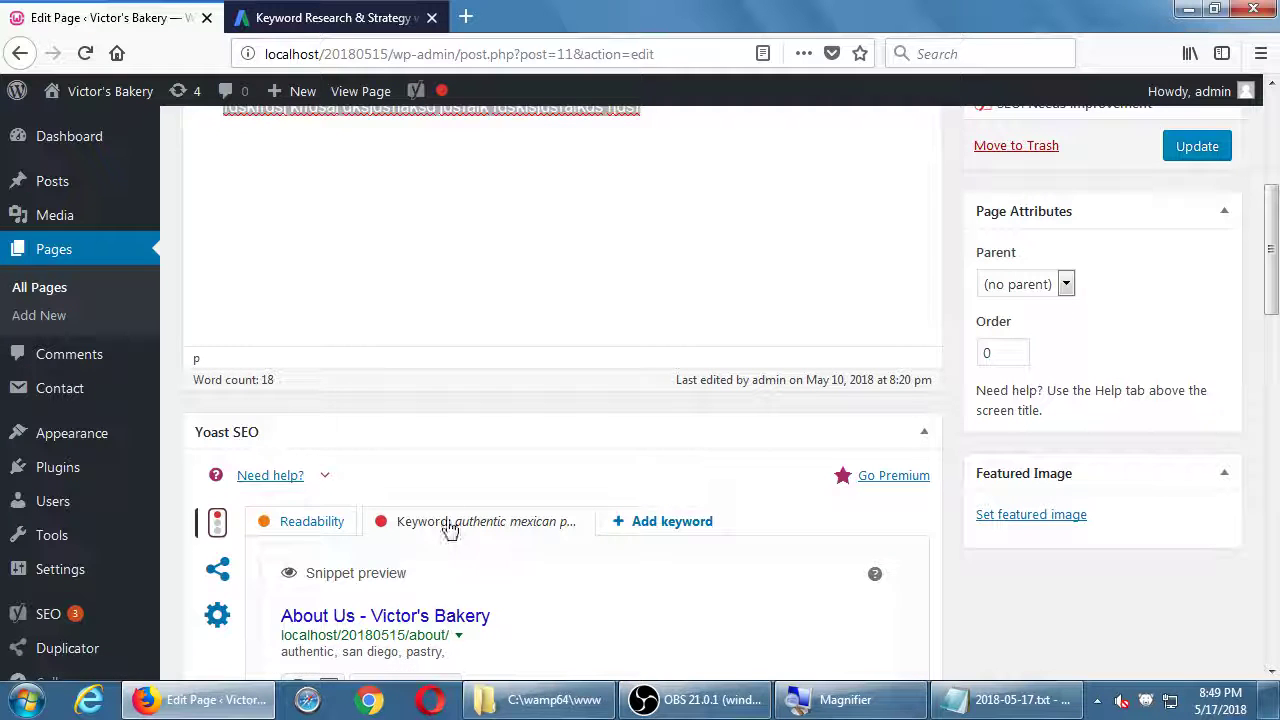
pyautogui.scroll(-10, 446, 431)
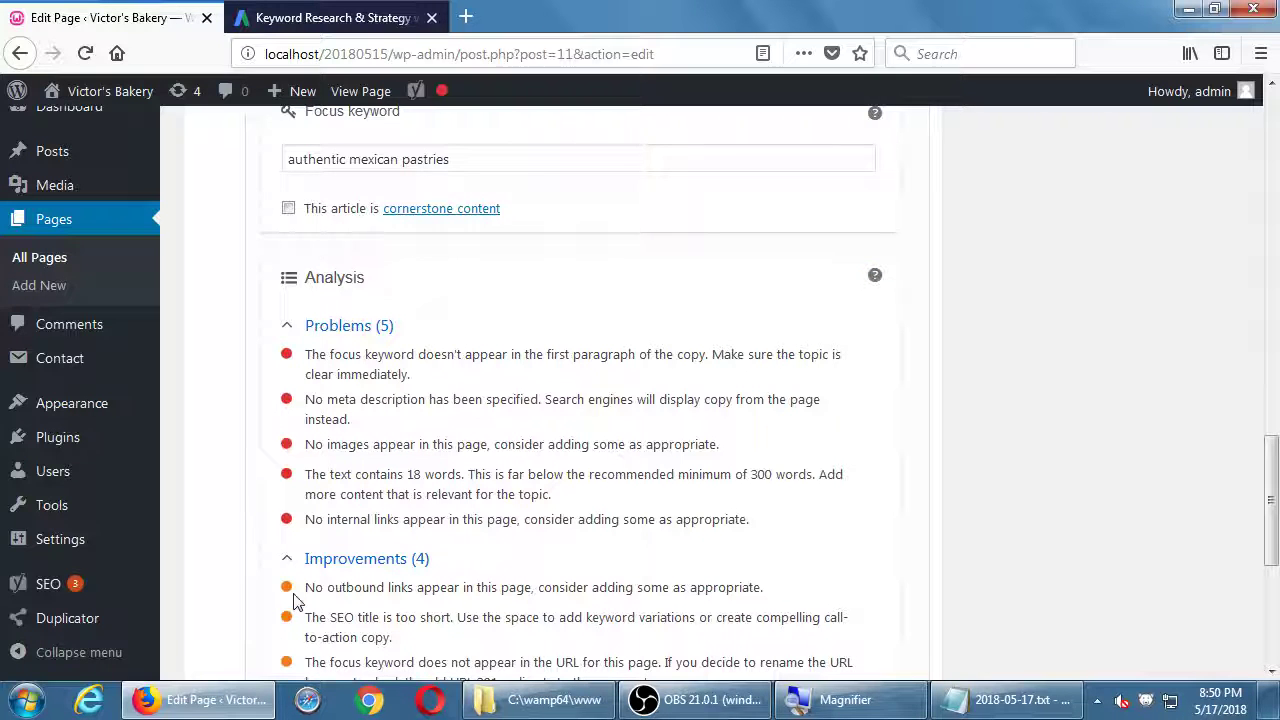
pyautogui.scroll(-2, 293, 600)
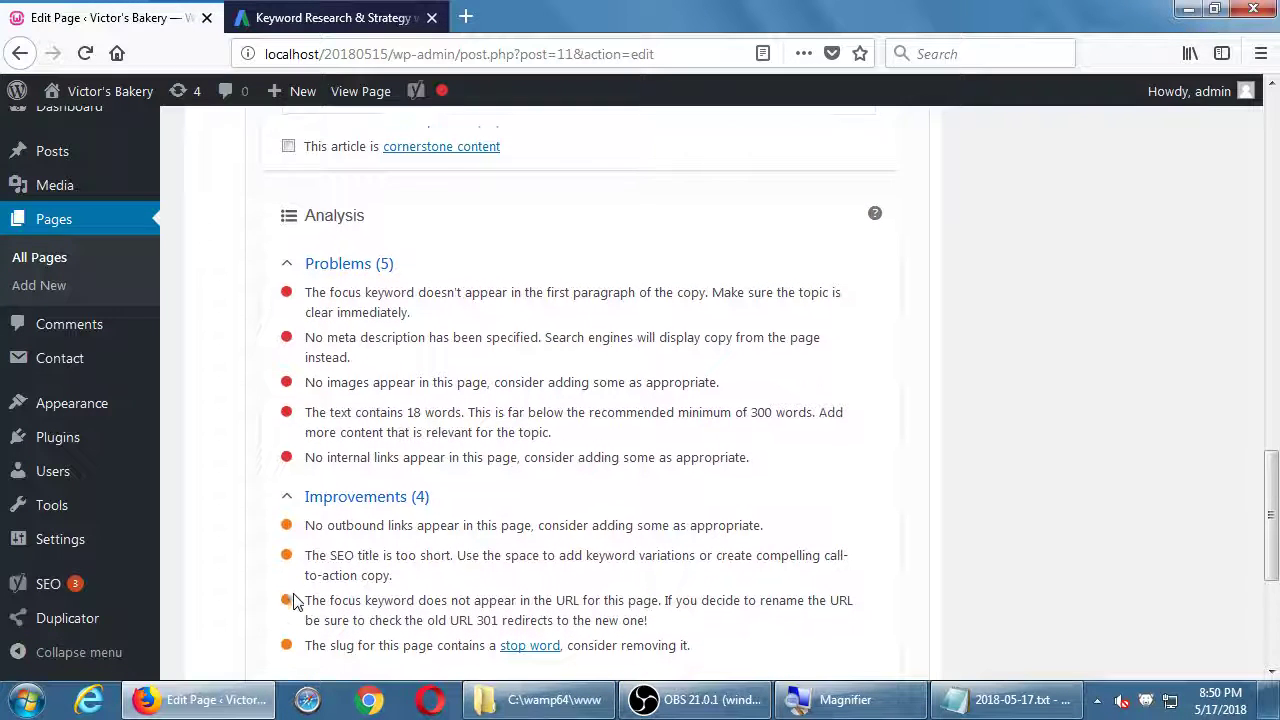
pyautogui.scroll(-2, 293, 600)
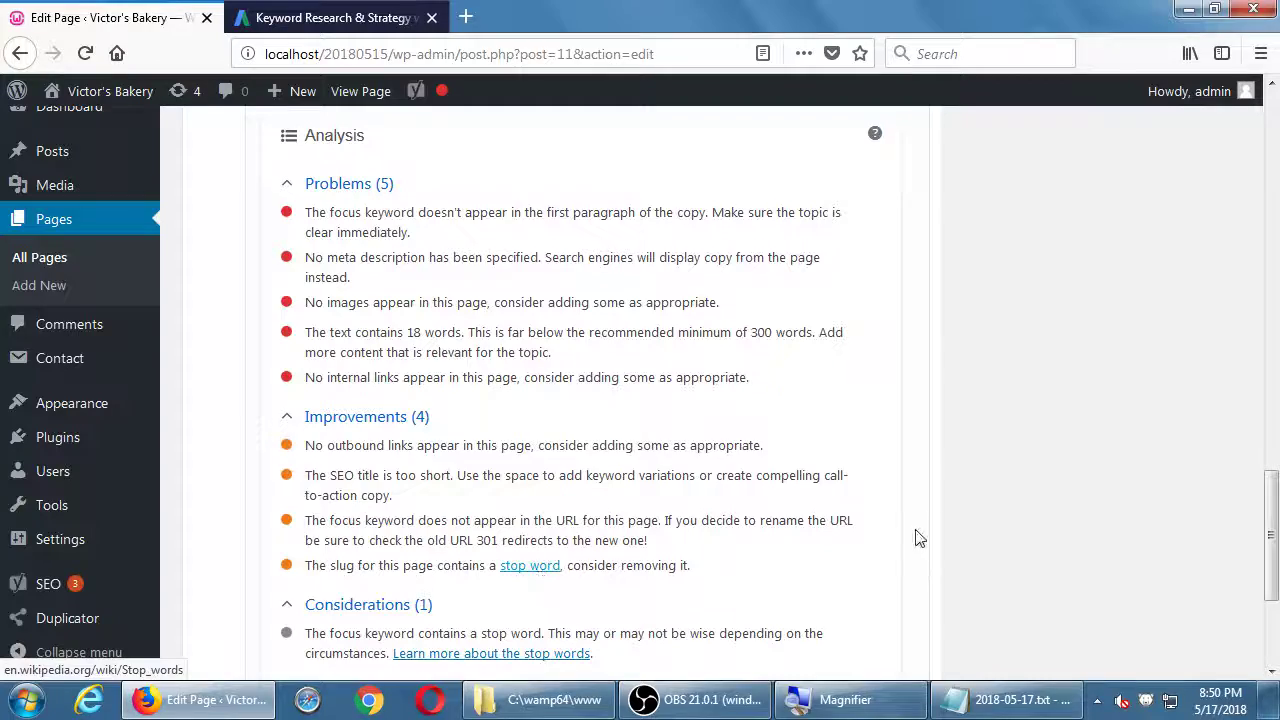
pyautogui.scroll(-3, 1086, 523)
# Step: Enable the Slug box in the About Us edit page's screen options
pyautogui.scroll(10, 1086, 523)
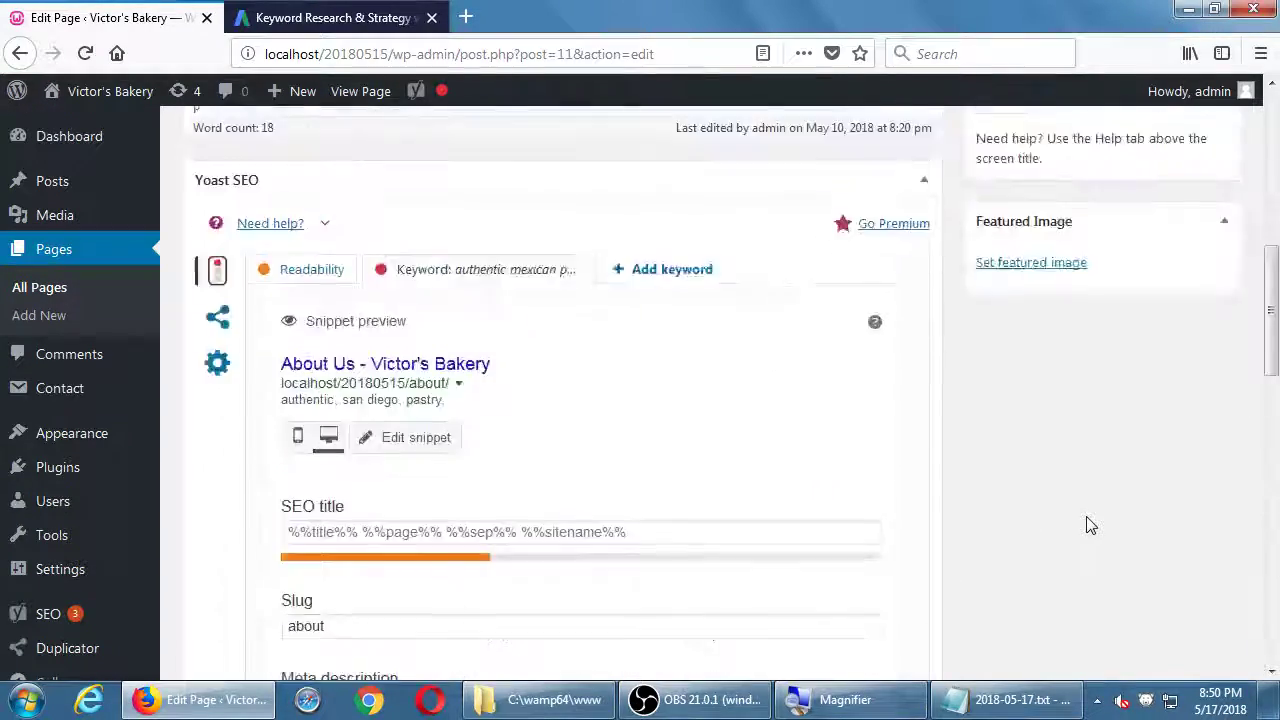
pyautogui.scroll(4, 1090, 526)
pyautogui.scroll(-3, 1090, 526)
pyautogui.scroll(5, 1090, 526)
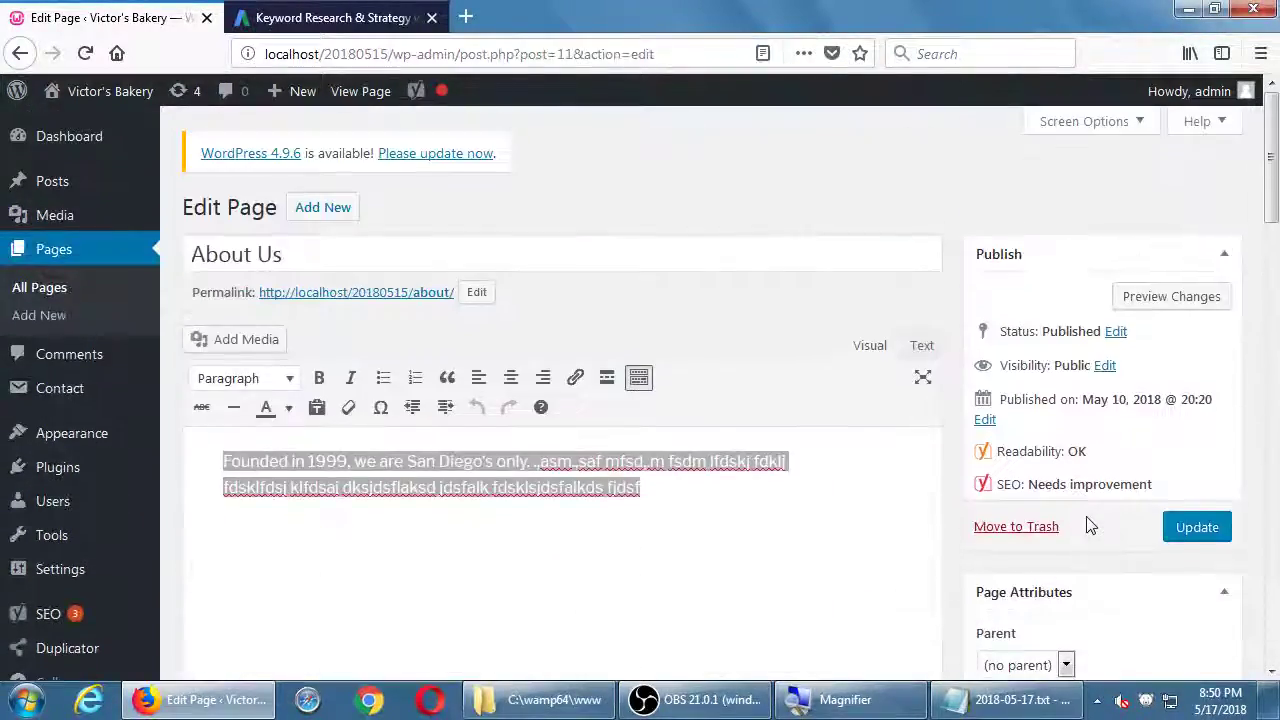
pyautogui.click(1119, 124)
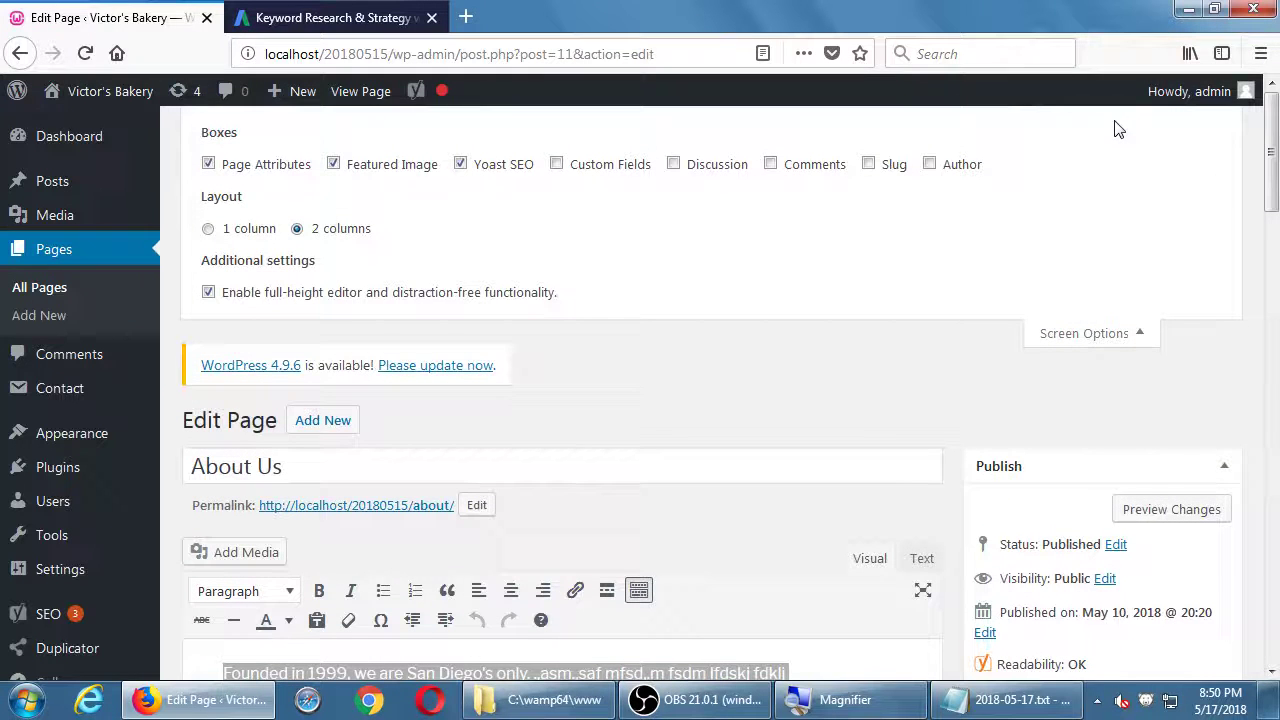
pyautogui.click(1113, 338)
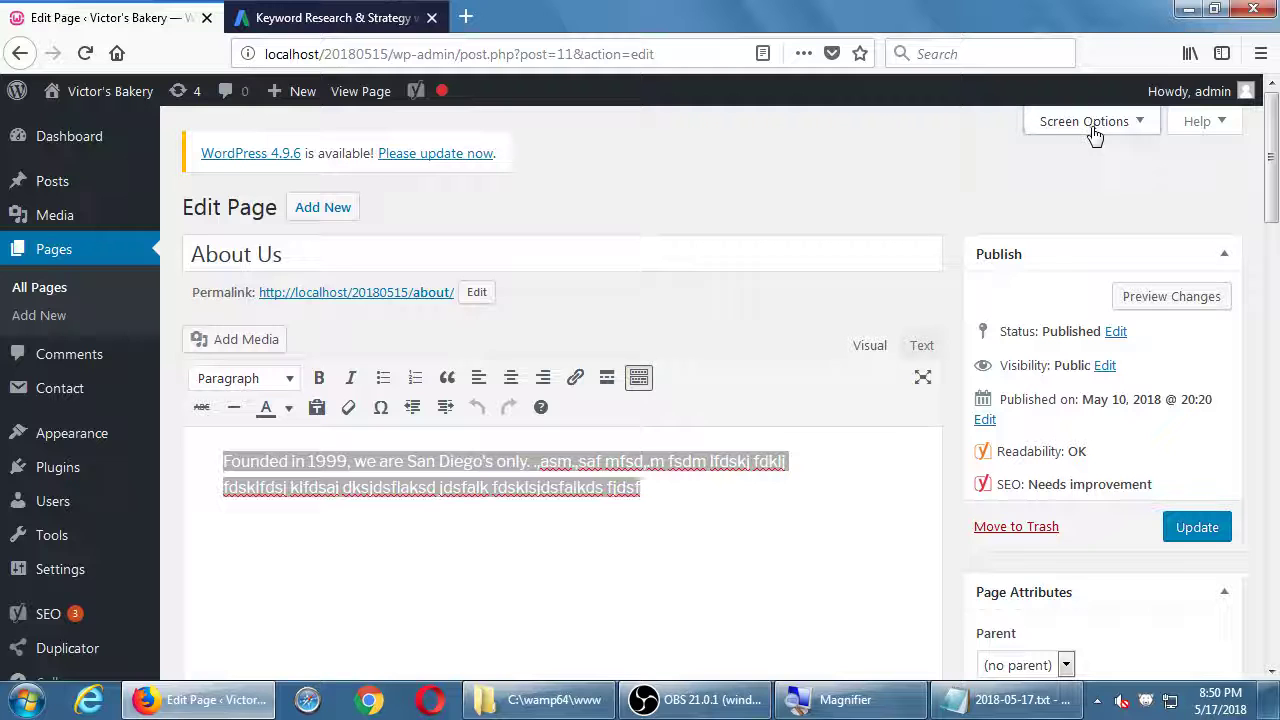
pyautogui.click(1093, 125)
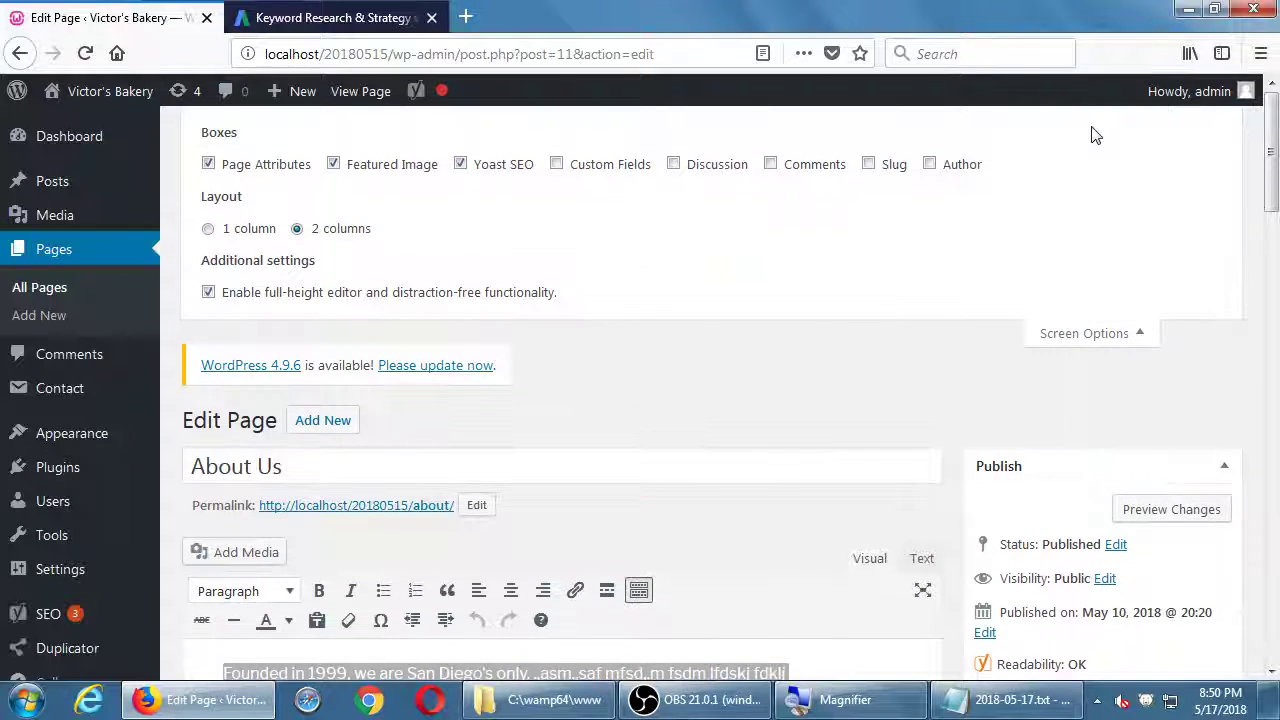
pyautogui.click(872, 164)
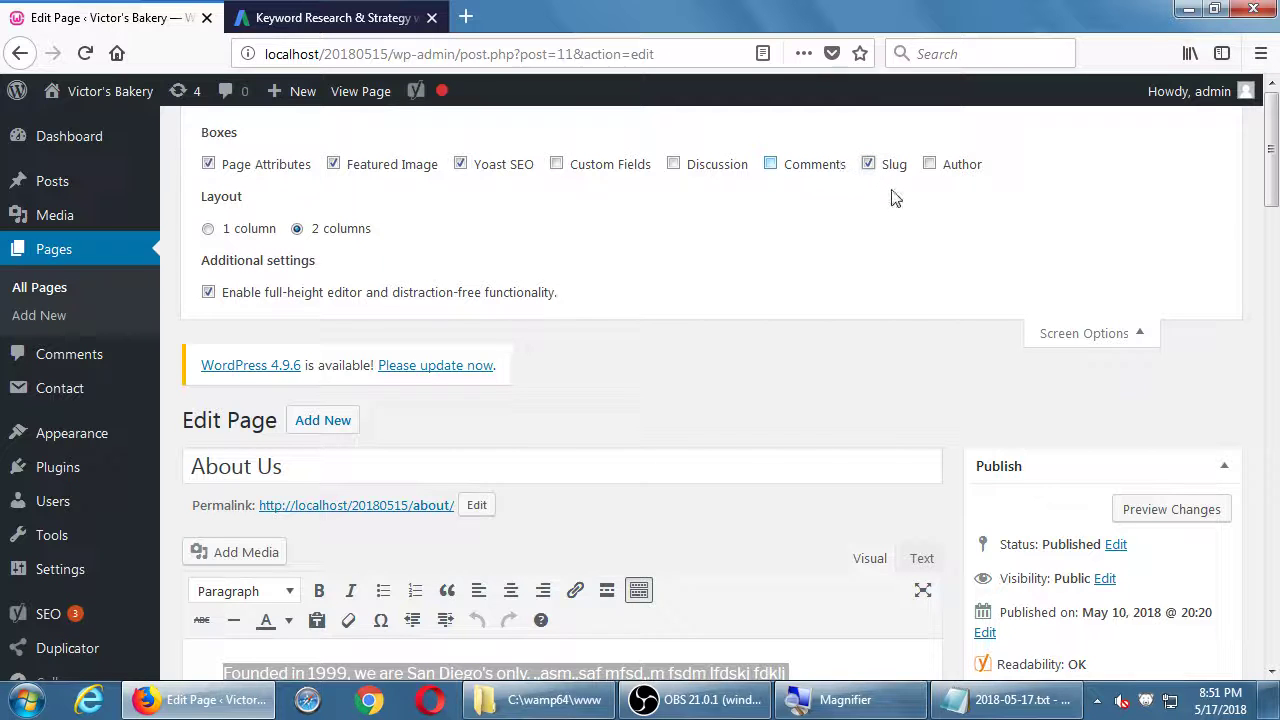
# Step: Set the page's slug to "about-san-diego-bakery" in the Slug box below the Yoast analysis
pyautogui.scroll(-2, 780, 390)
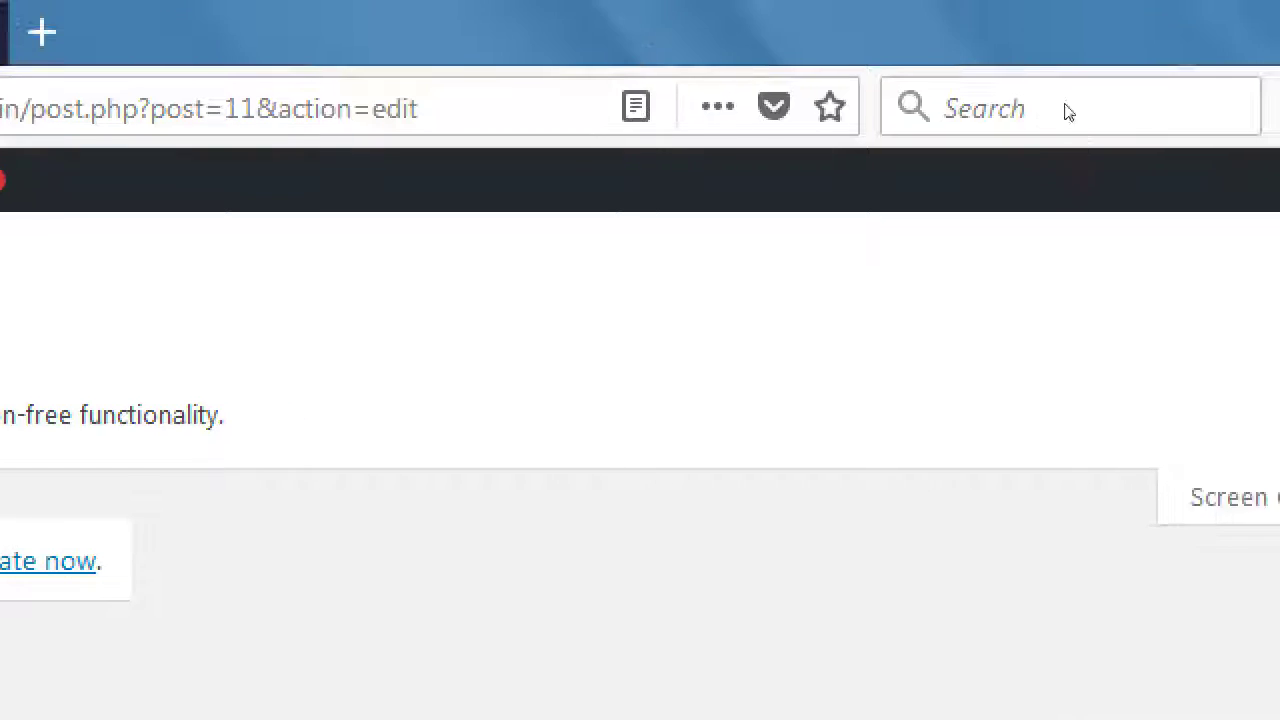
pyautogui.scroll(2, 1029, 195)
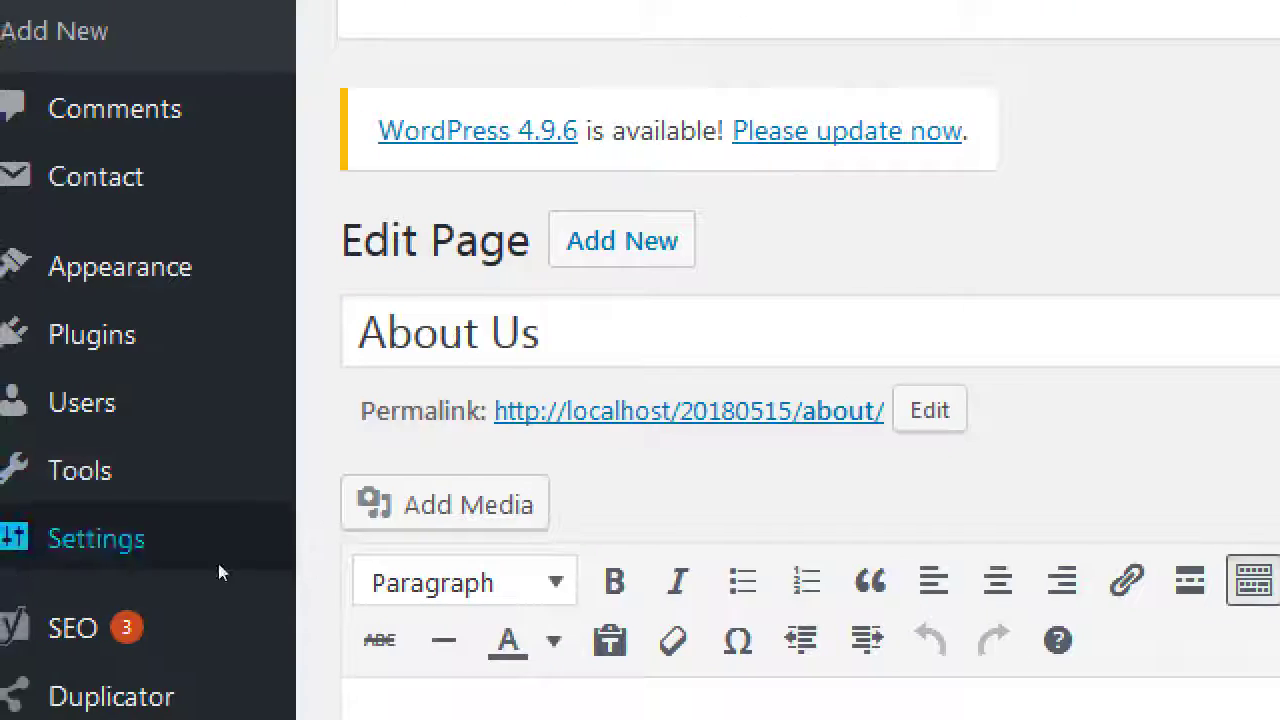
pyautogui.scroll(-15, 306, 509)
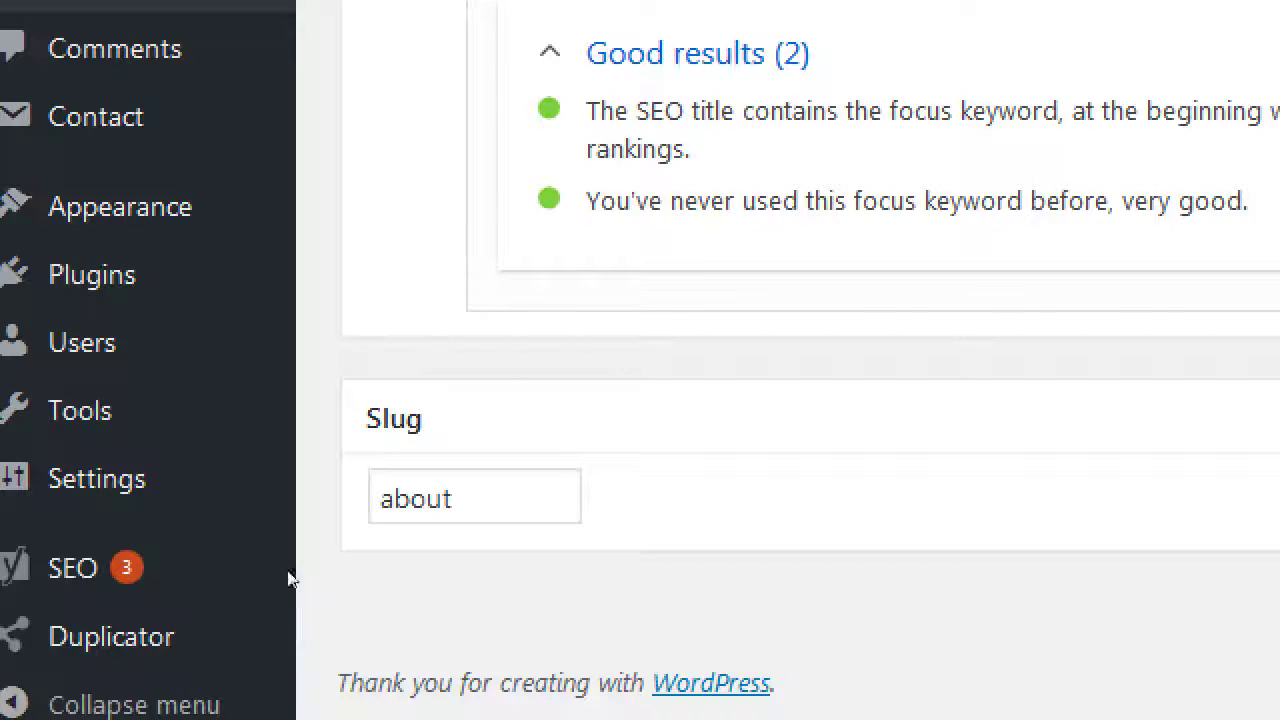
pyautogui.press('Tab')
pyautogui.write('-')
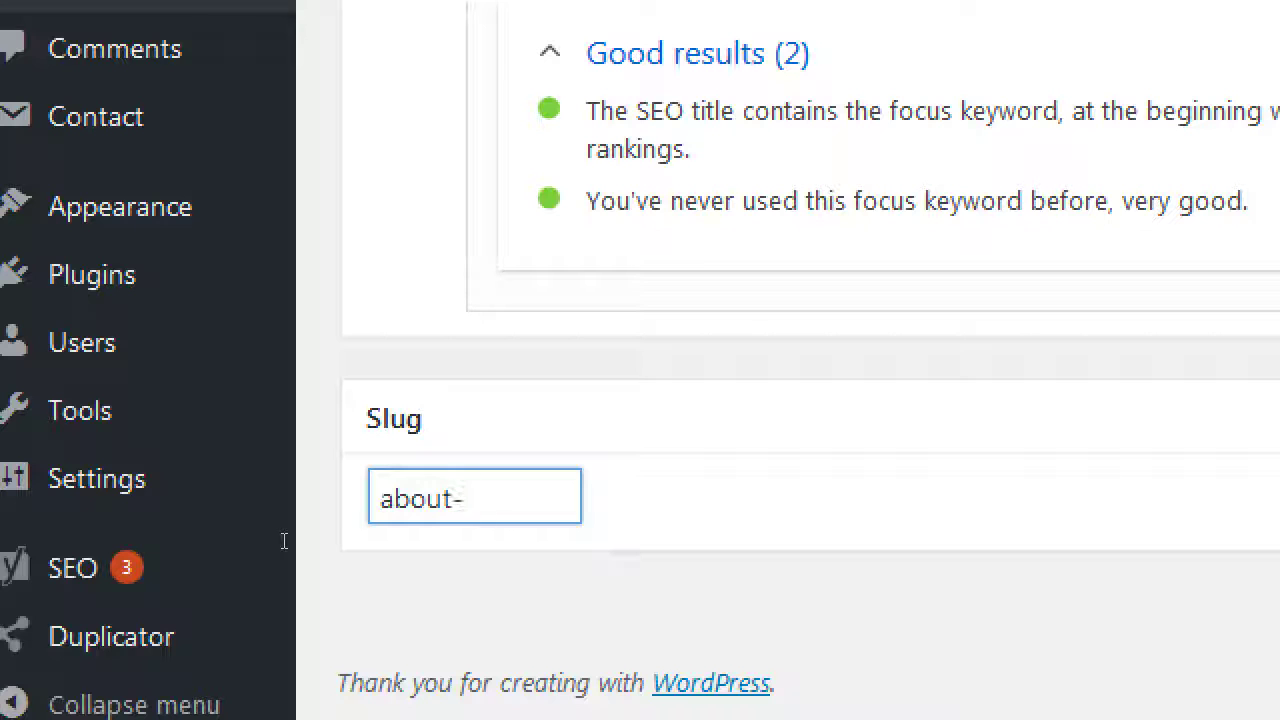
pyautogui.write('san-diego')
pyautogui.write('-bakery')
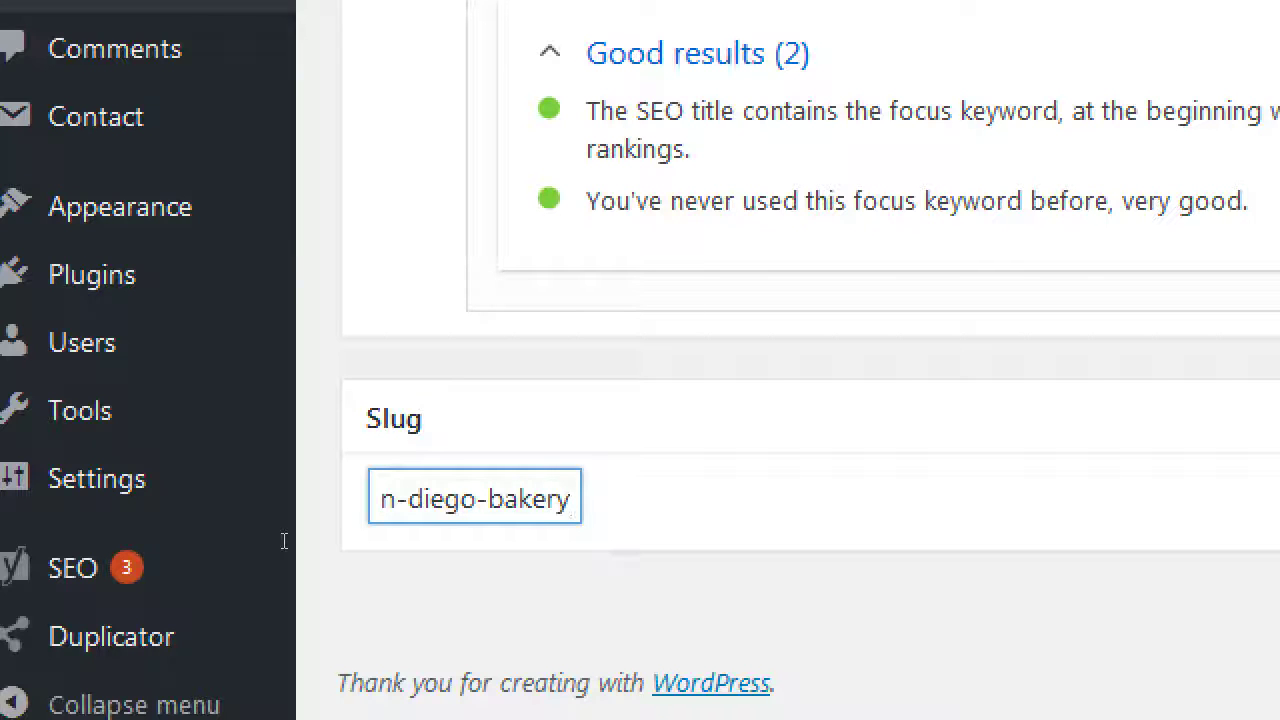
pyautogui.press('Tab')
# Step: Change the slug in the About Us page's permalink to "about-san-diego-bakery" and confirm it
pyautogui.scroll(15, 284, 541)
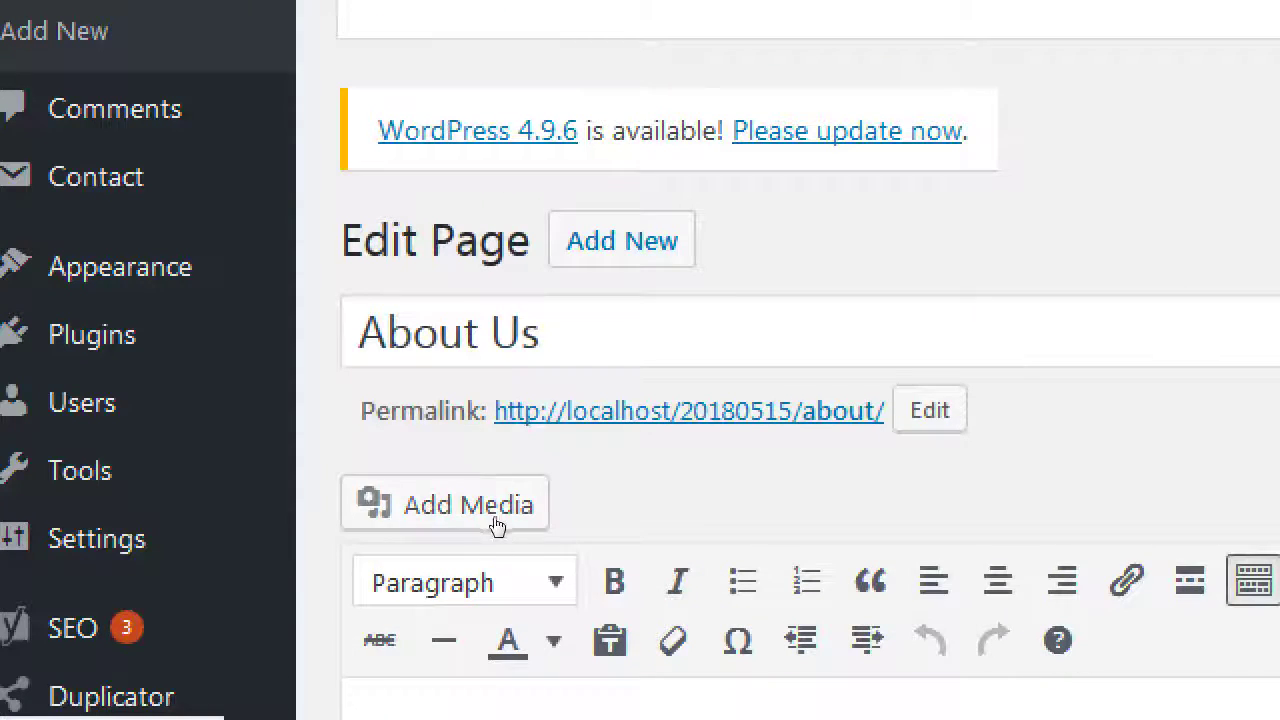
pyautogui.hotkey('shift', 'Tab')
pyautogui.press('Return')
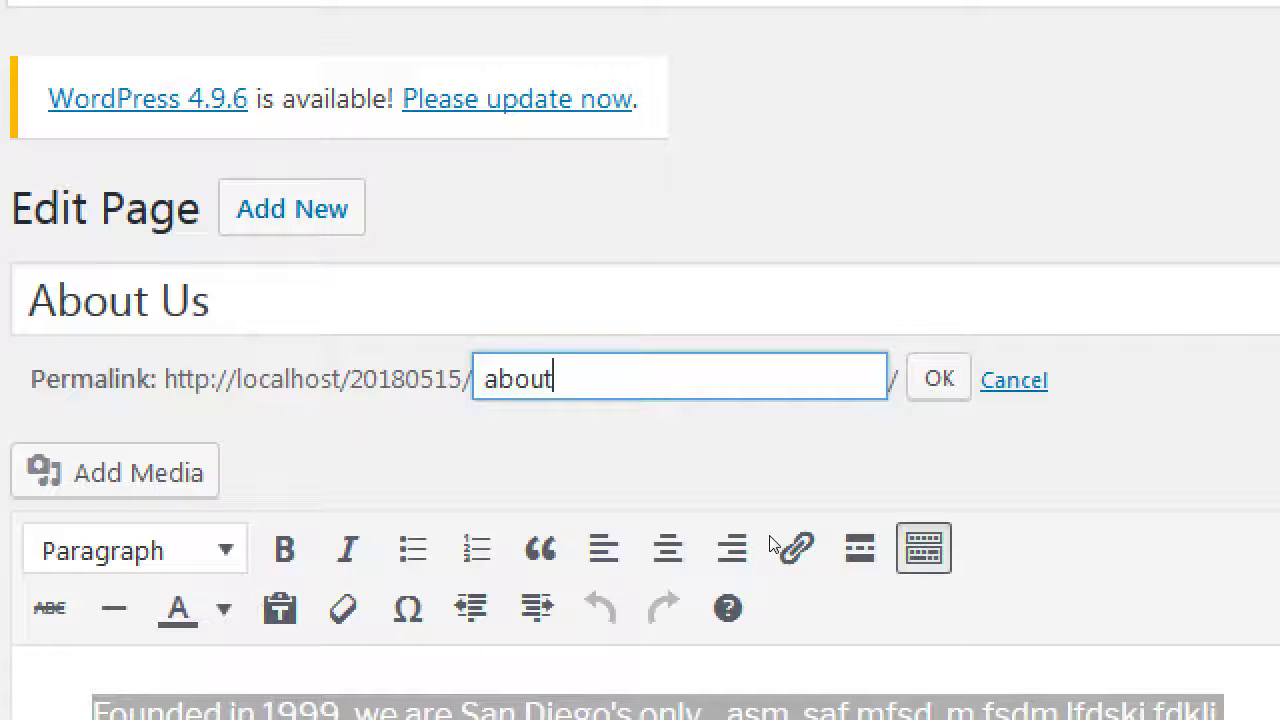
pyautogui.write('-san-diego-')
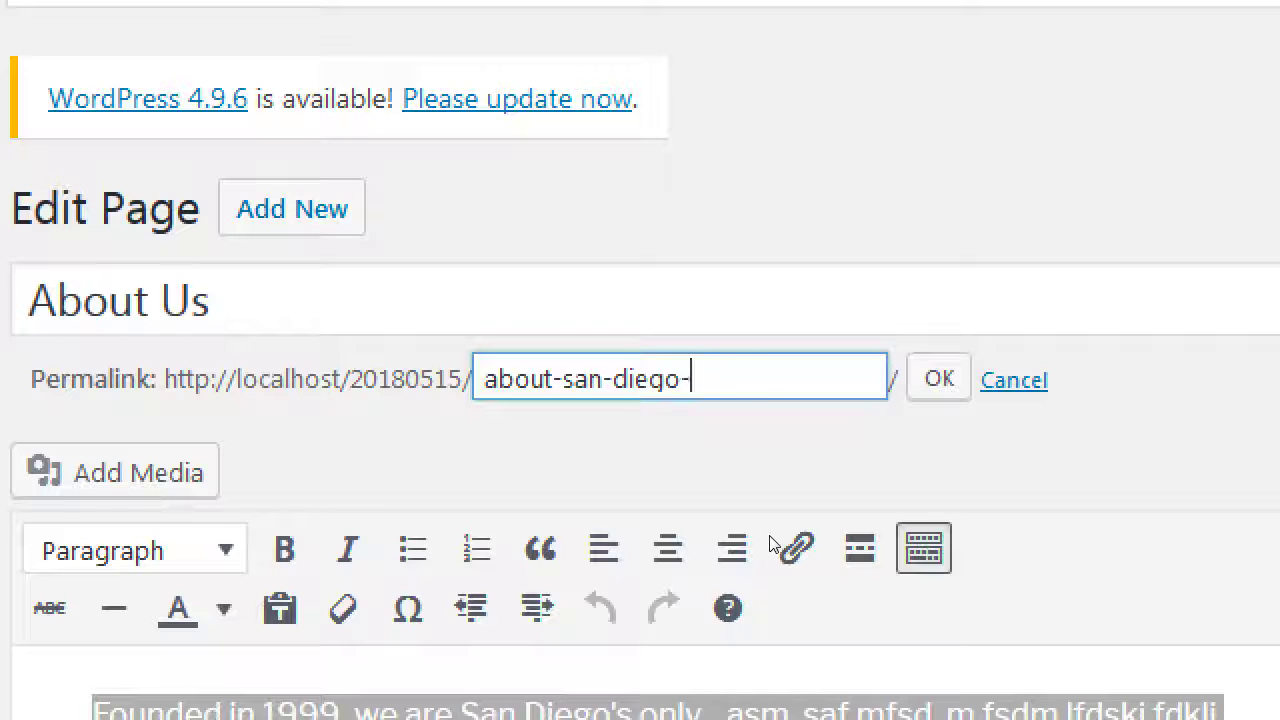
pyautogui.write('bakery')
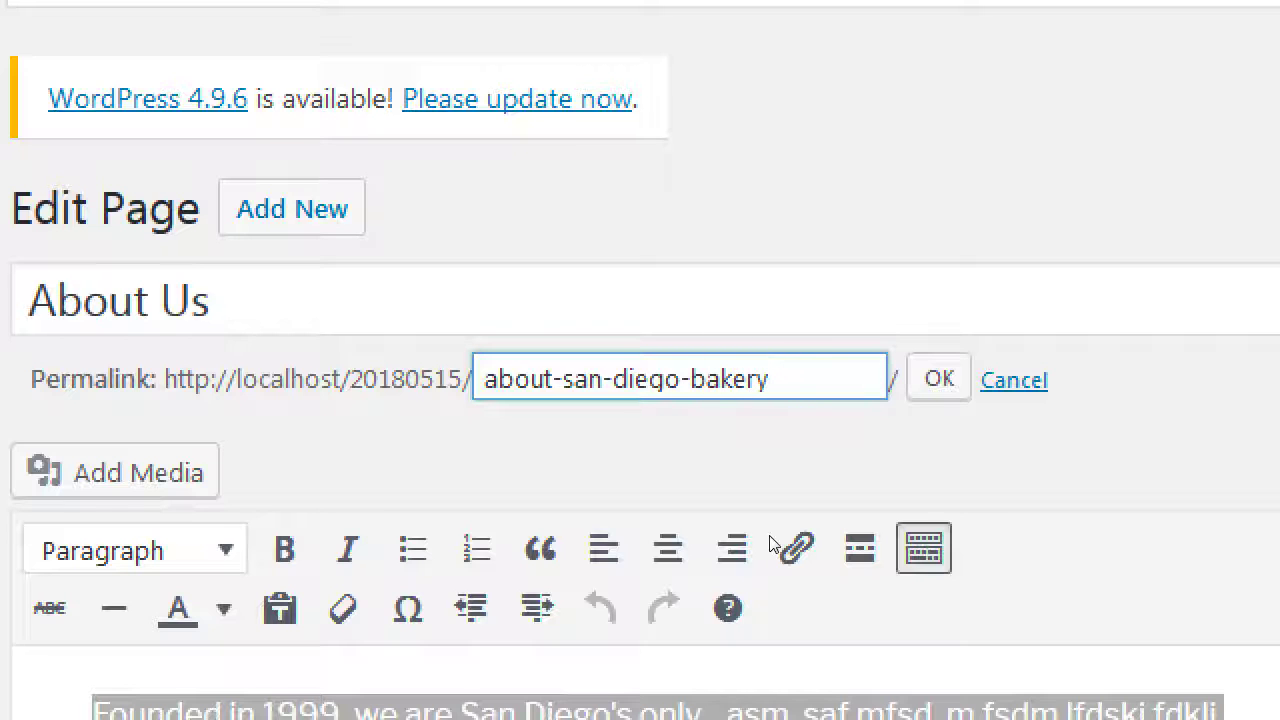
pyautogui.press('Tab')
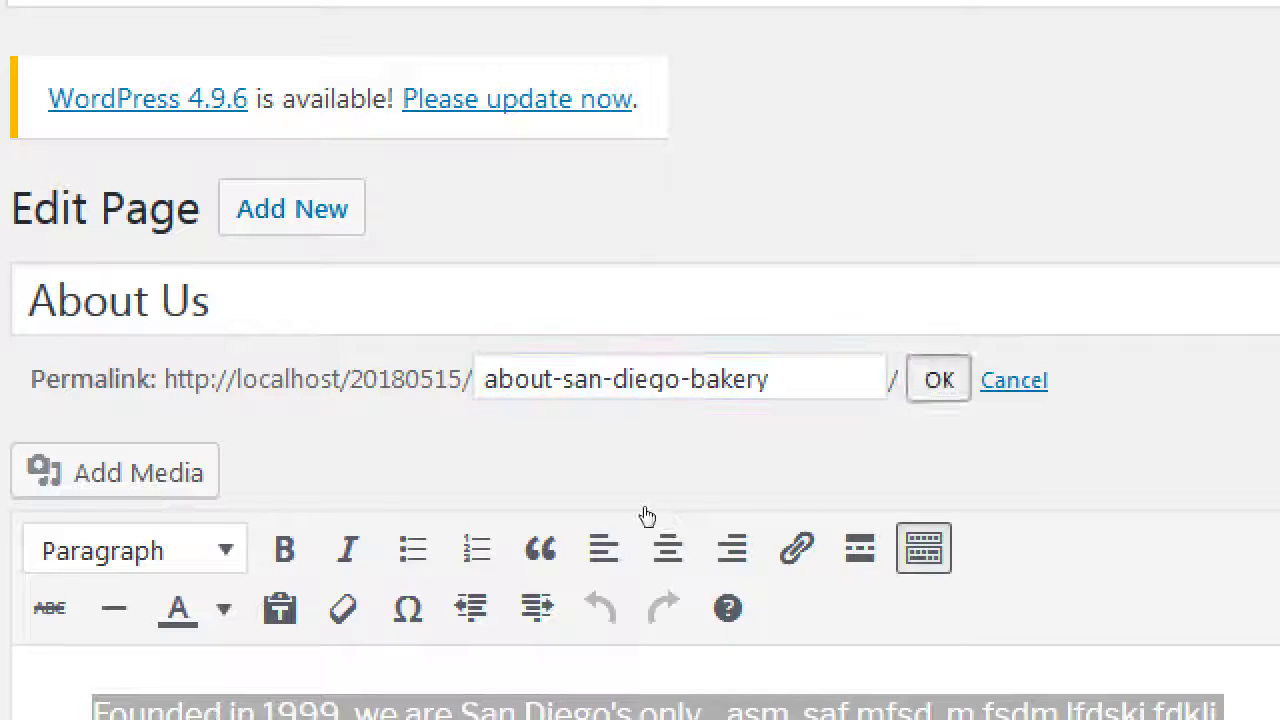
pyautogui.press('Return')
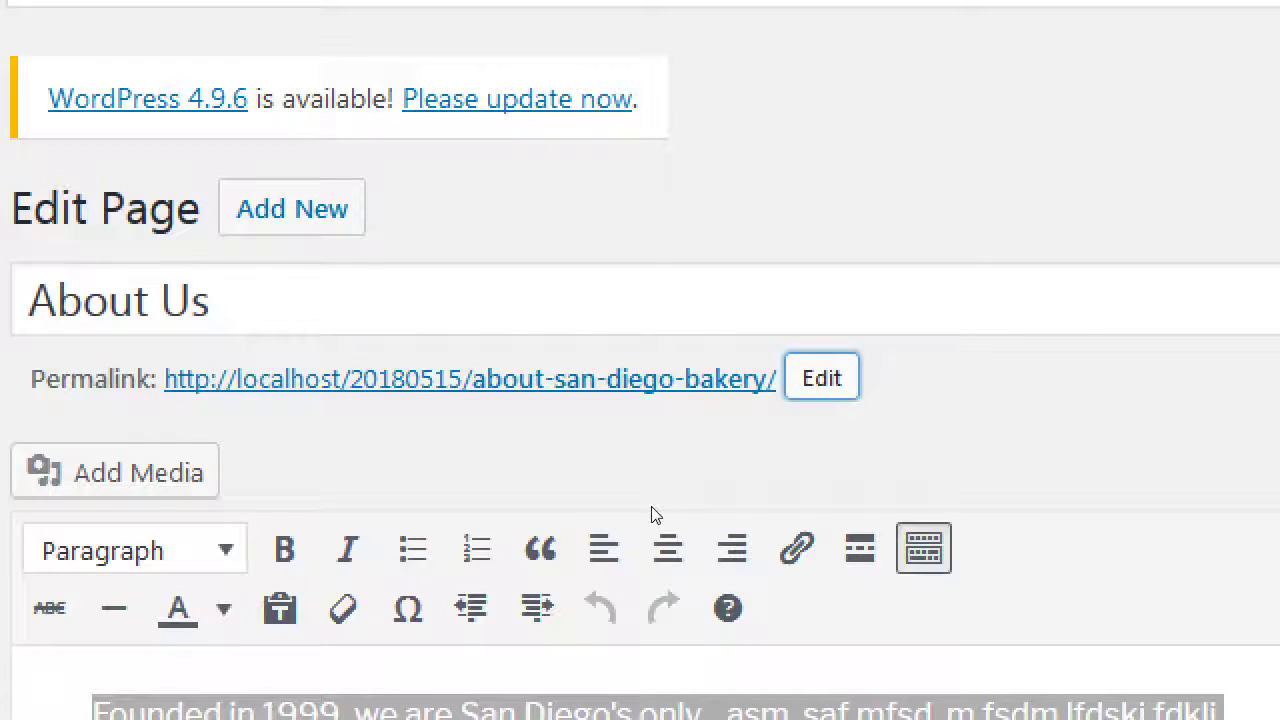
# Step: Lengthen the Yoast meta description after "authentic, san diego, pastry," with filler text until it exceeds the recommended length
pyautogui.scroll(-10, 651, 510)
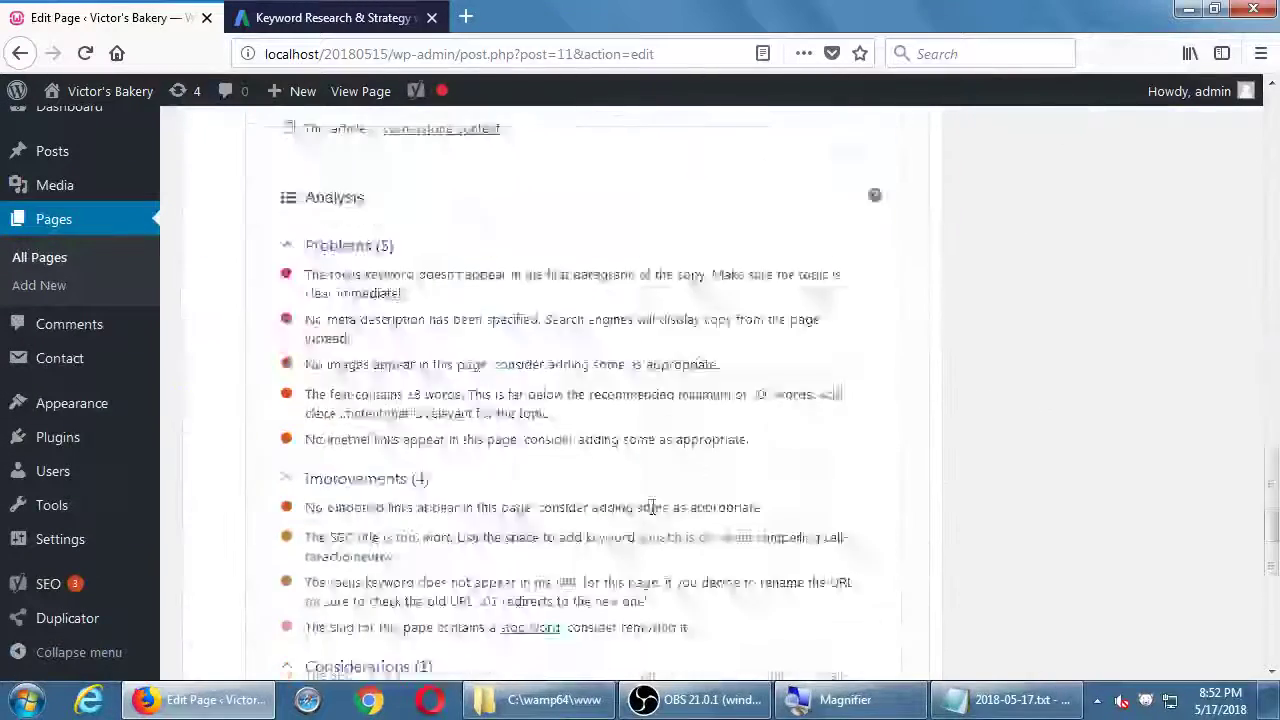
pyautogui.scroll(-7, 651, 510)
pyautogui.scroll(10, 678, 520)
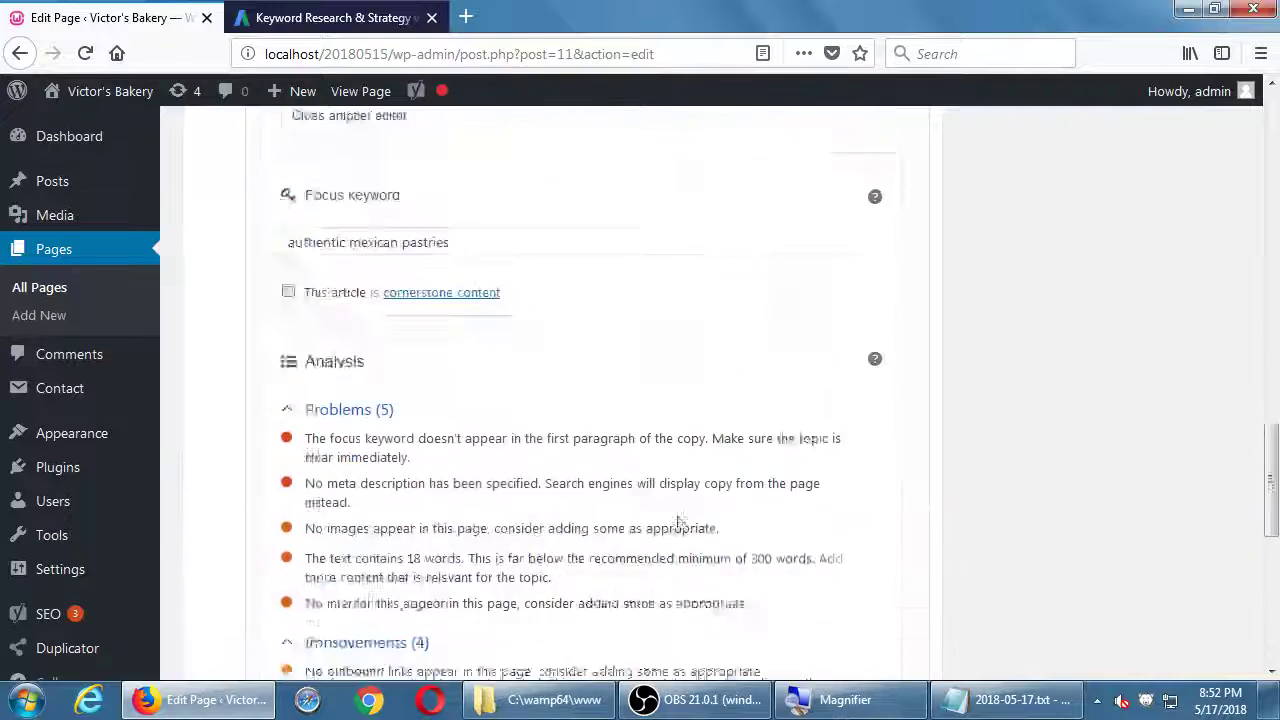
pyautogui.scroll(15, 678, 520)
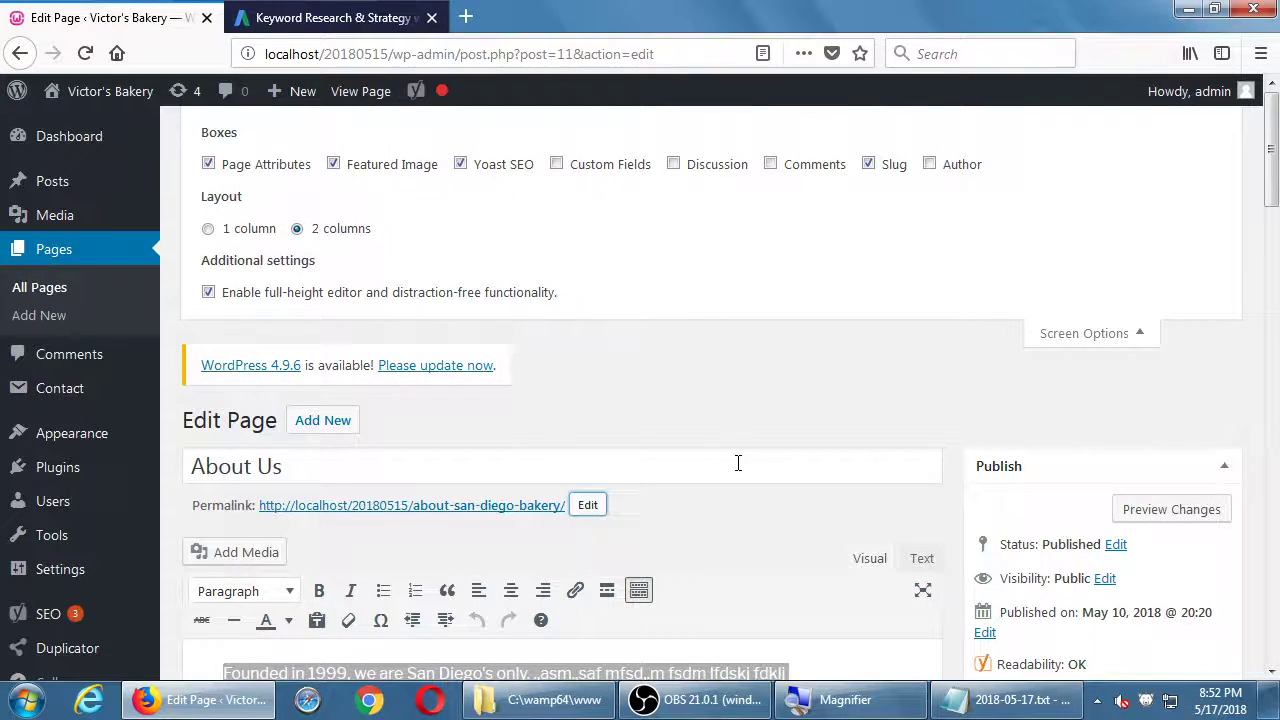
pyautogui.scroll(-2, 737, 465)
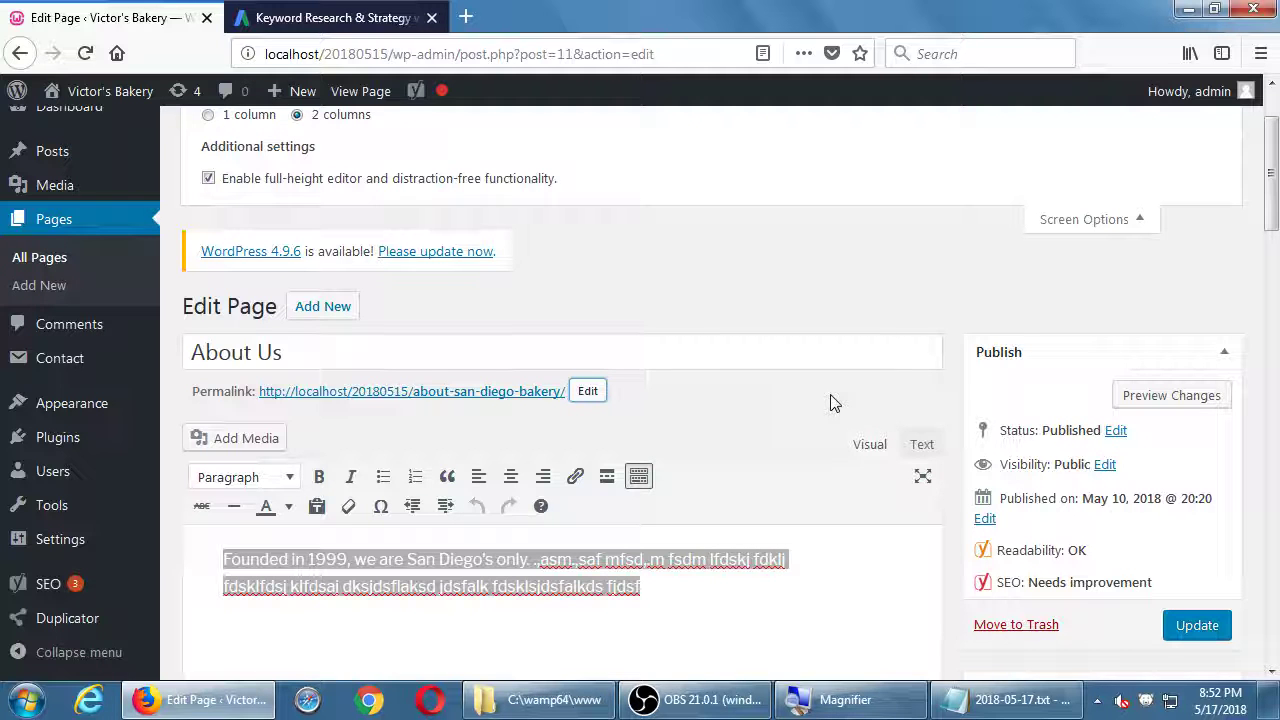
pyautogui.scroll(-8, 830, 403)
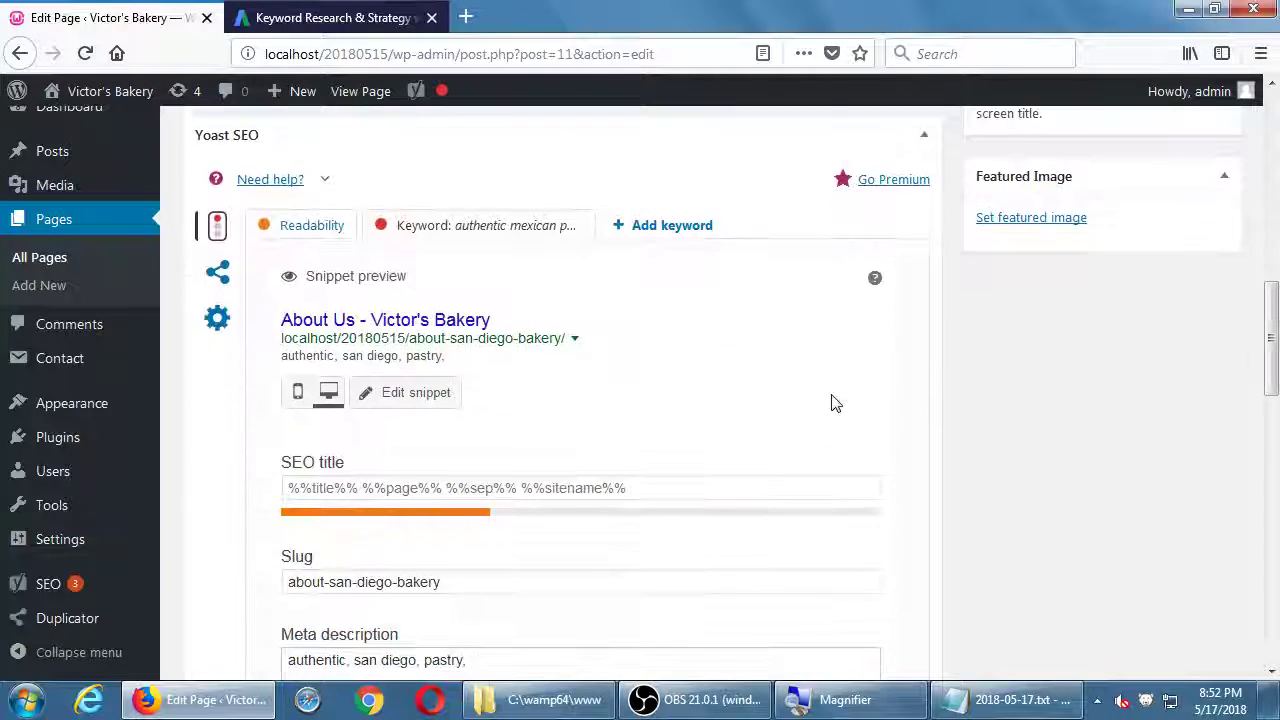
pyautogui.scroll(-5, 834, 403)
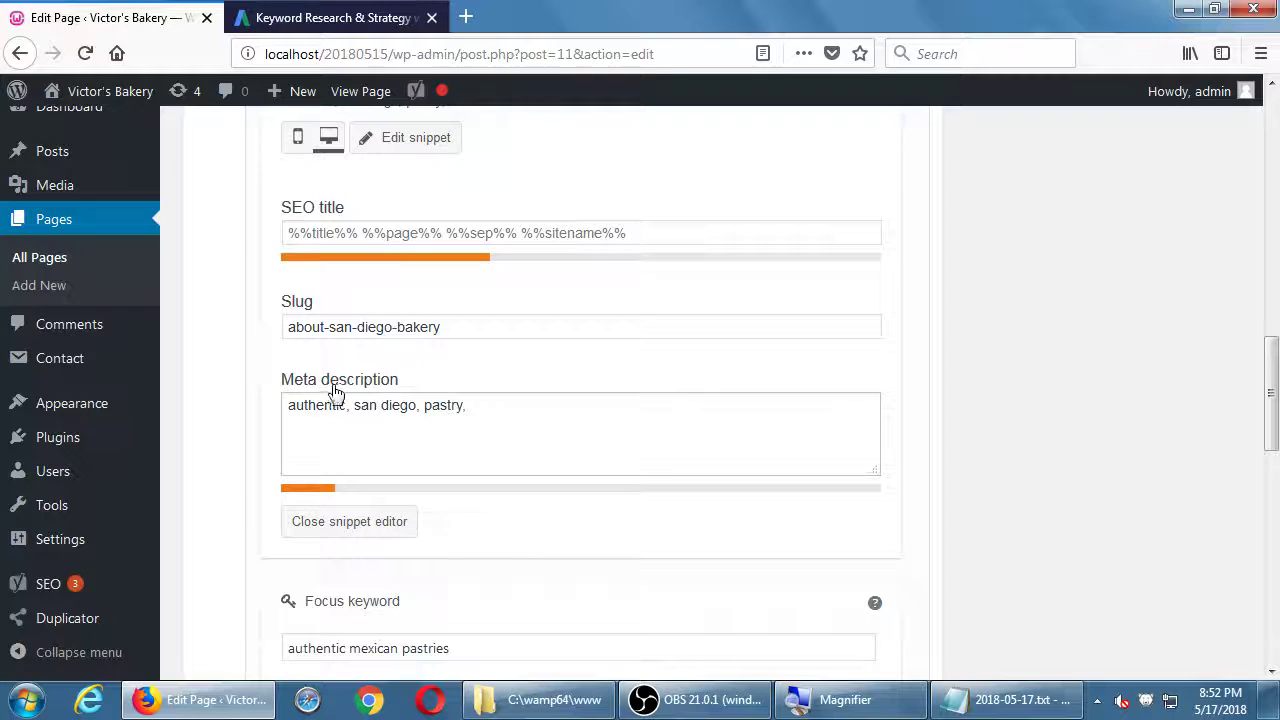
pyautogui.click(549, 439)
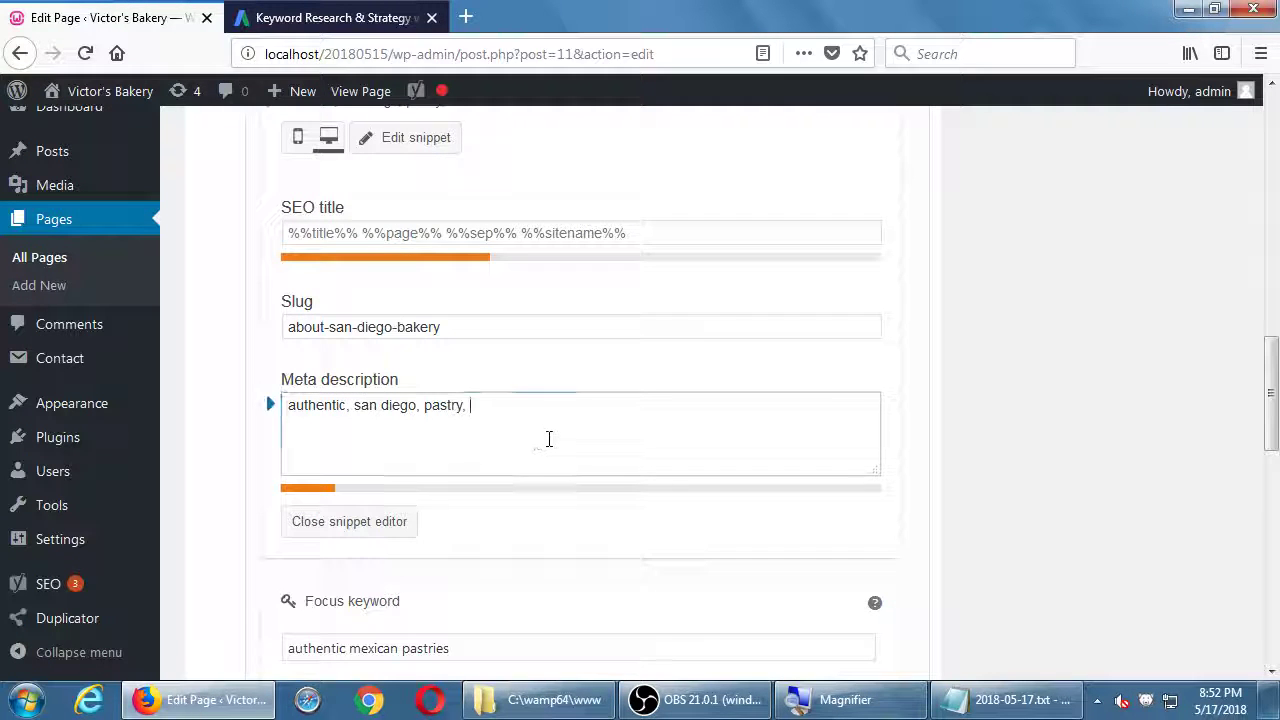
pyautogui.write('kldf jkdfj k')
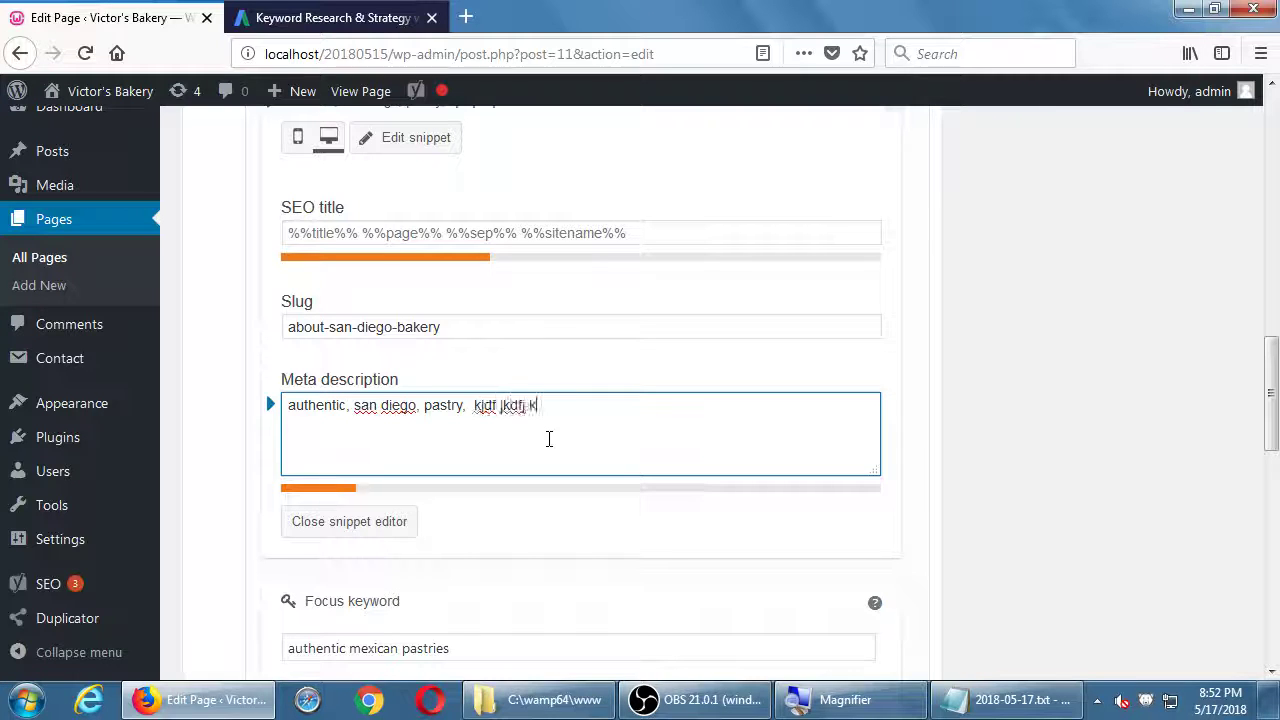
pyautogui.write('dfj dfkj dfkj fdk jdfkjdf kdfjkdf jkfd jkdfj ')
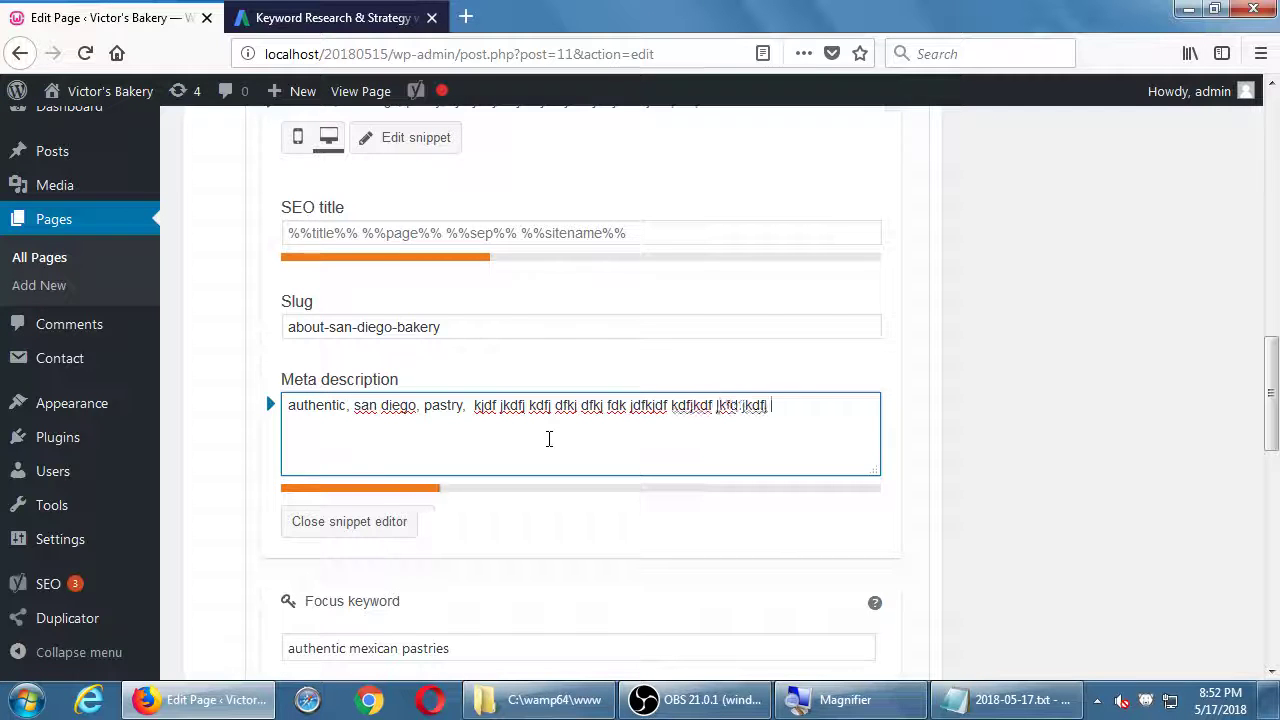
pyautogui.write('dfkj fkfdj kfd jkfdjkdf jkdf jdfkjdfkdfjkdf jk')
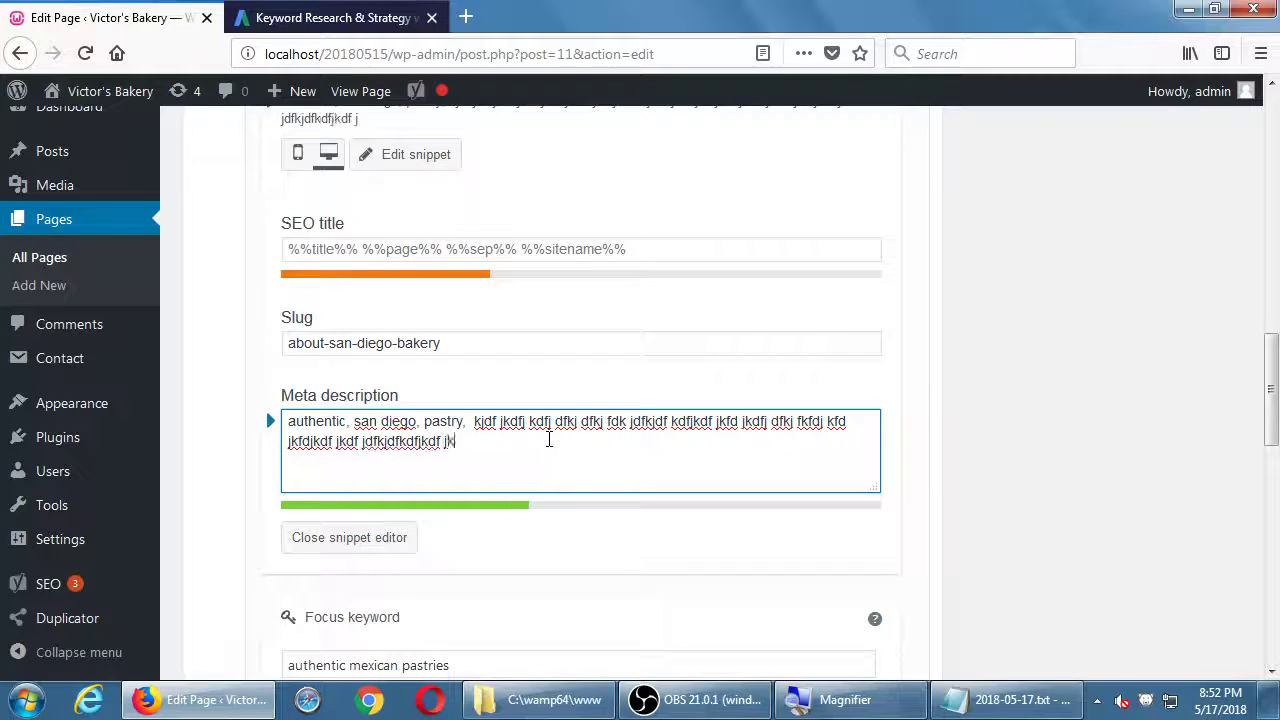
pyautogui.write('df jk')
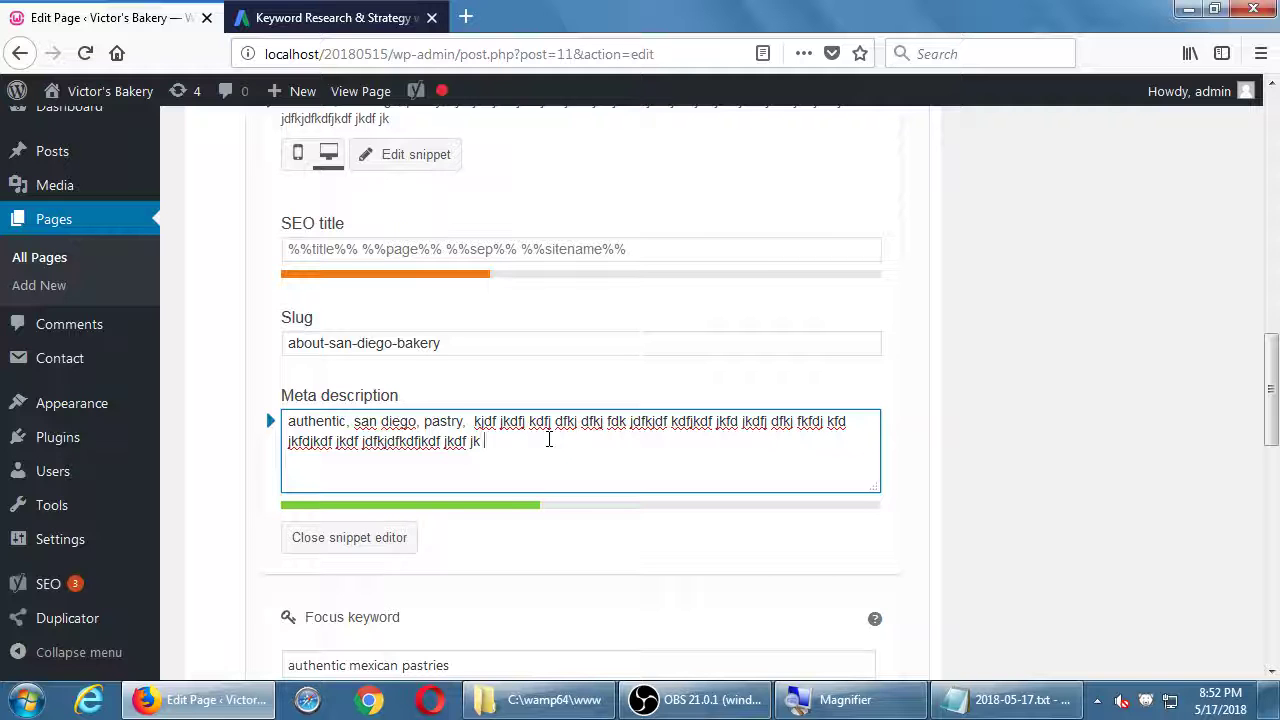
pyautogui.write(' dfk jfdkdjf kdfjkdf jkdf jdfkjdfkjdfkdfjkdf jkdf')
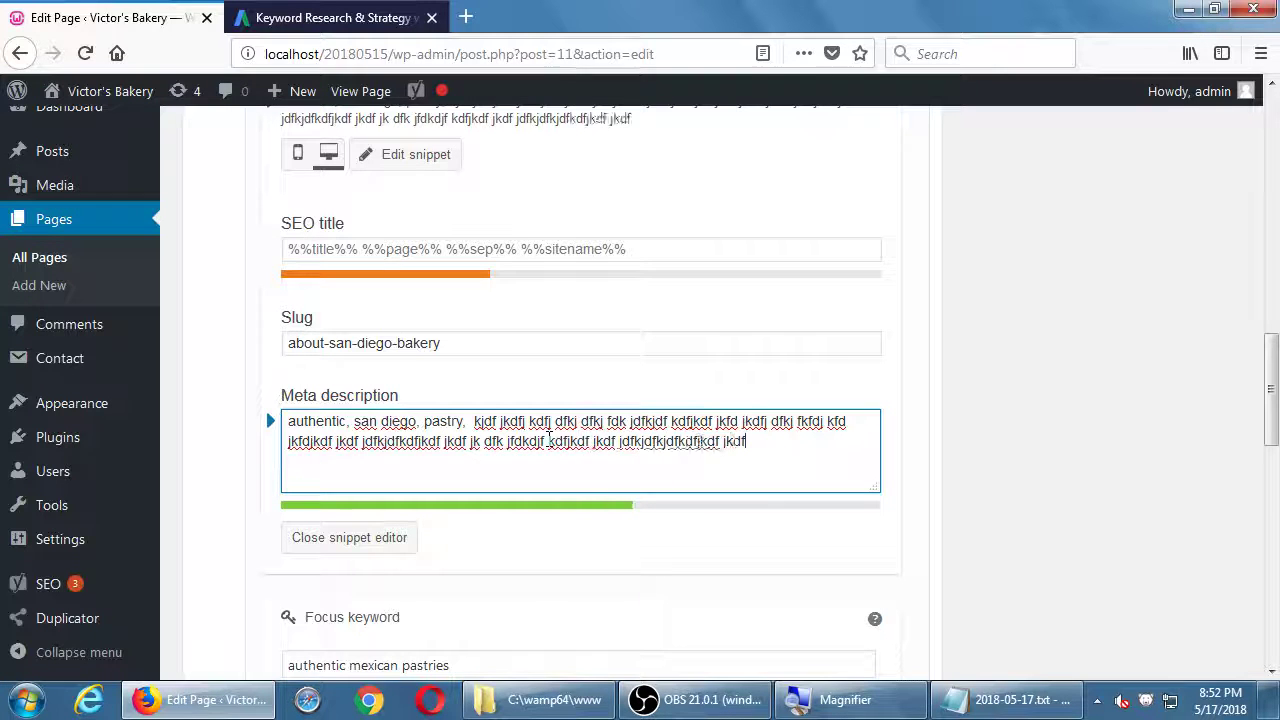
pyautogui.write(' jkdf jdkfj fkdjfdkjd fkdfj kfdjkjkfdjdfk jfdk')
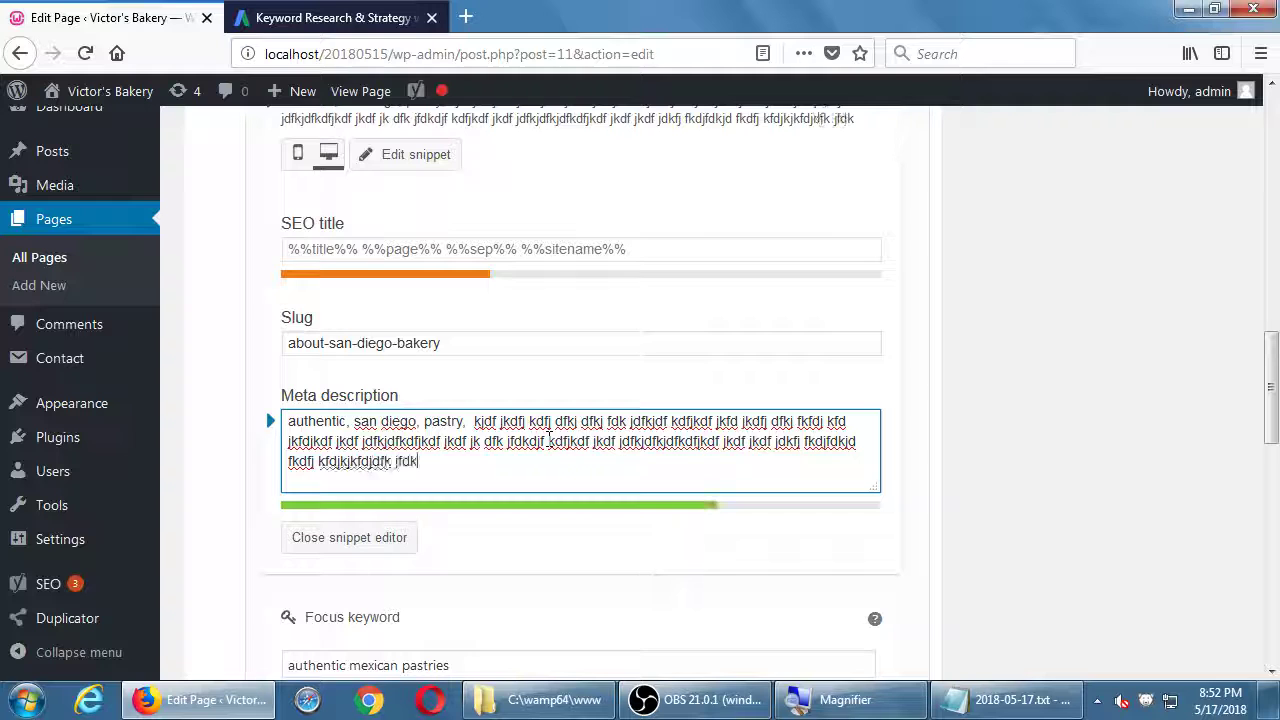
pyautogui.write('j dfkfdjkdfjkfdjkfdjkfdjkfd jfdkfd jkfd jkfd ')
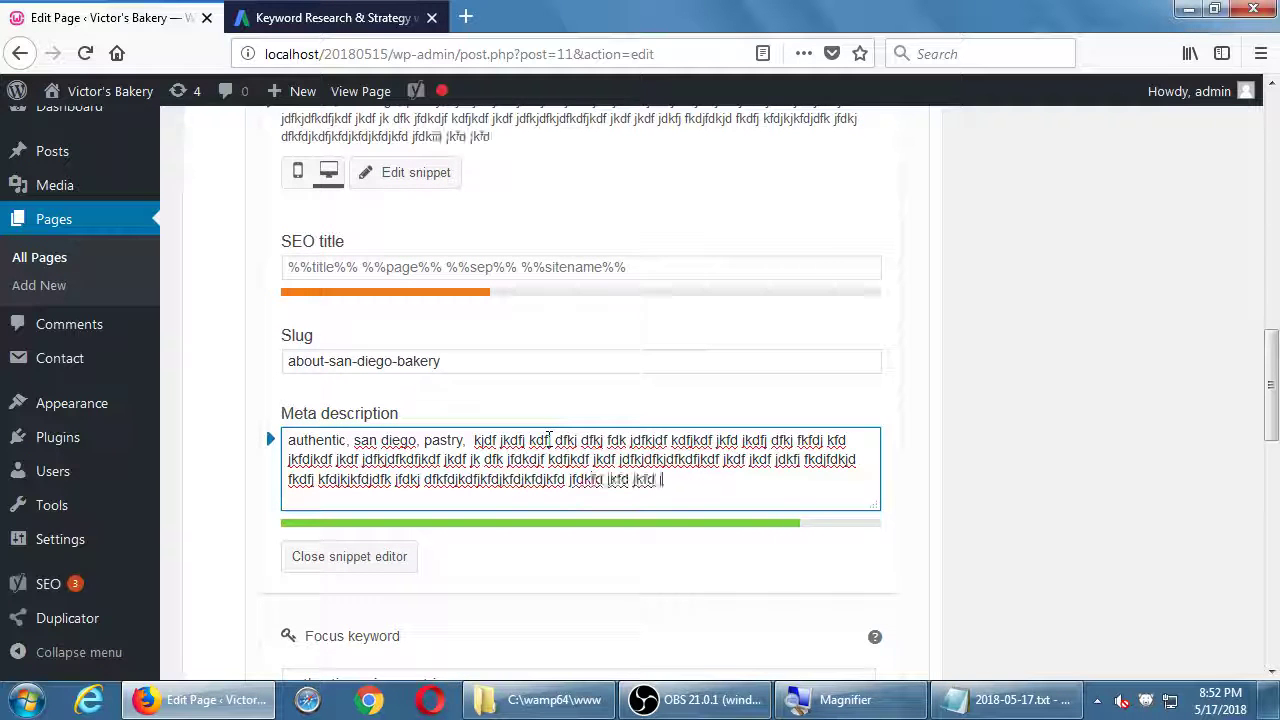
pyautogui.write('jkfd jdfk fdjkfdjkfdjkfd jkfdjkfdjdfkjfdkfdj')
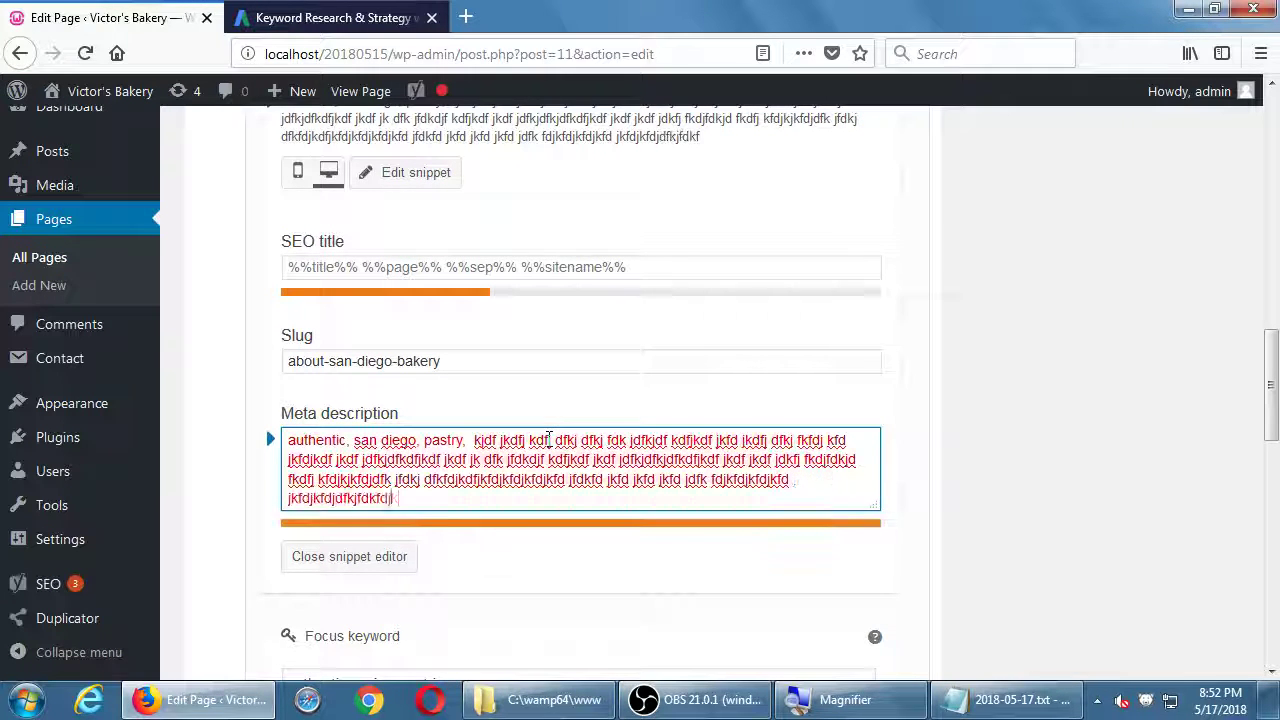
pyautogui.write('kdf jkfd')
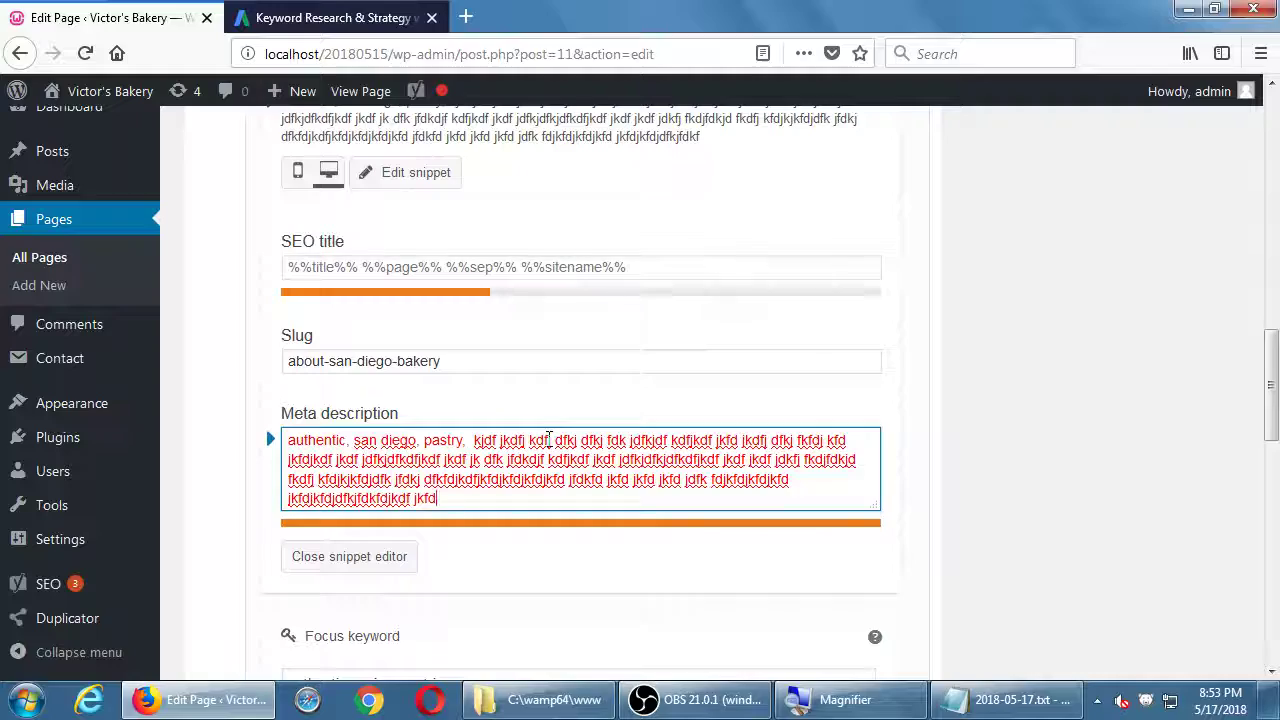
pyautogui.click(223, 699)
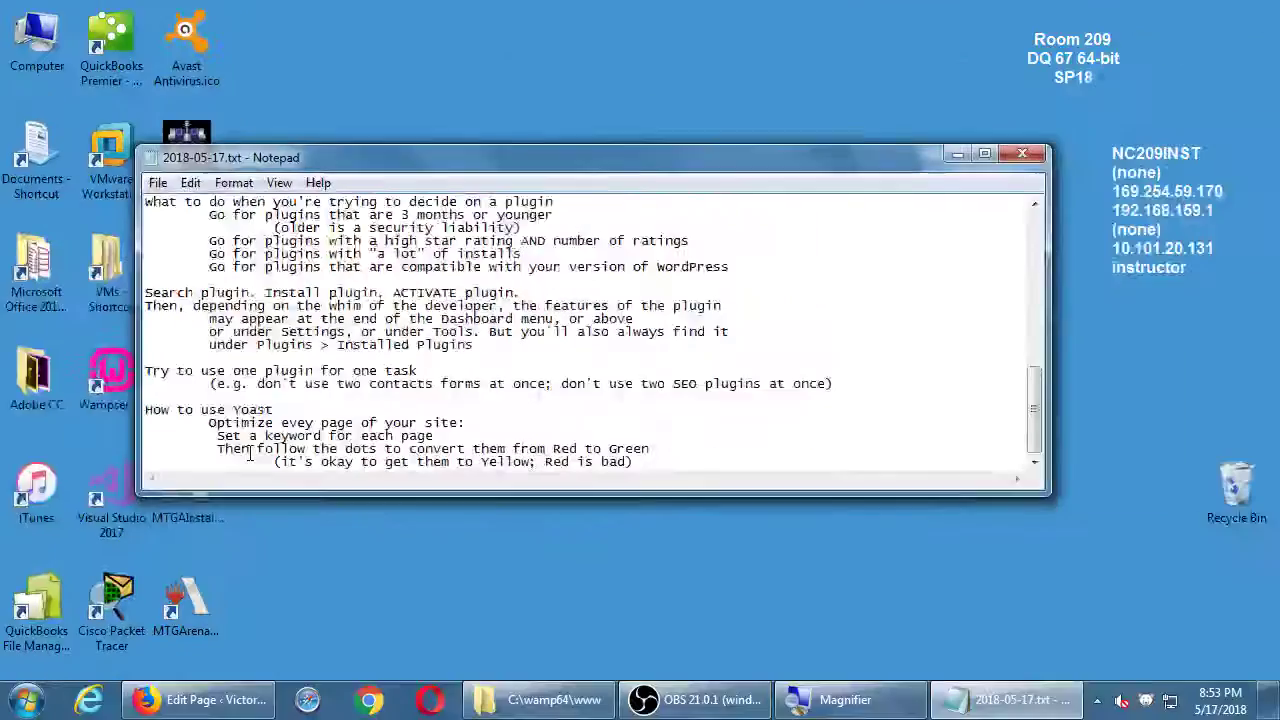
pyautogui.hotkey('alt', 'Tab')
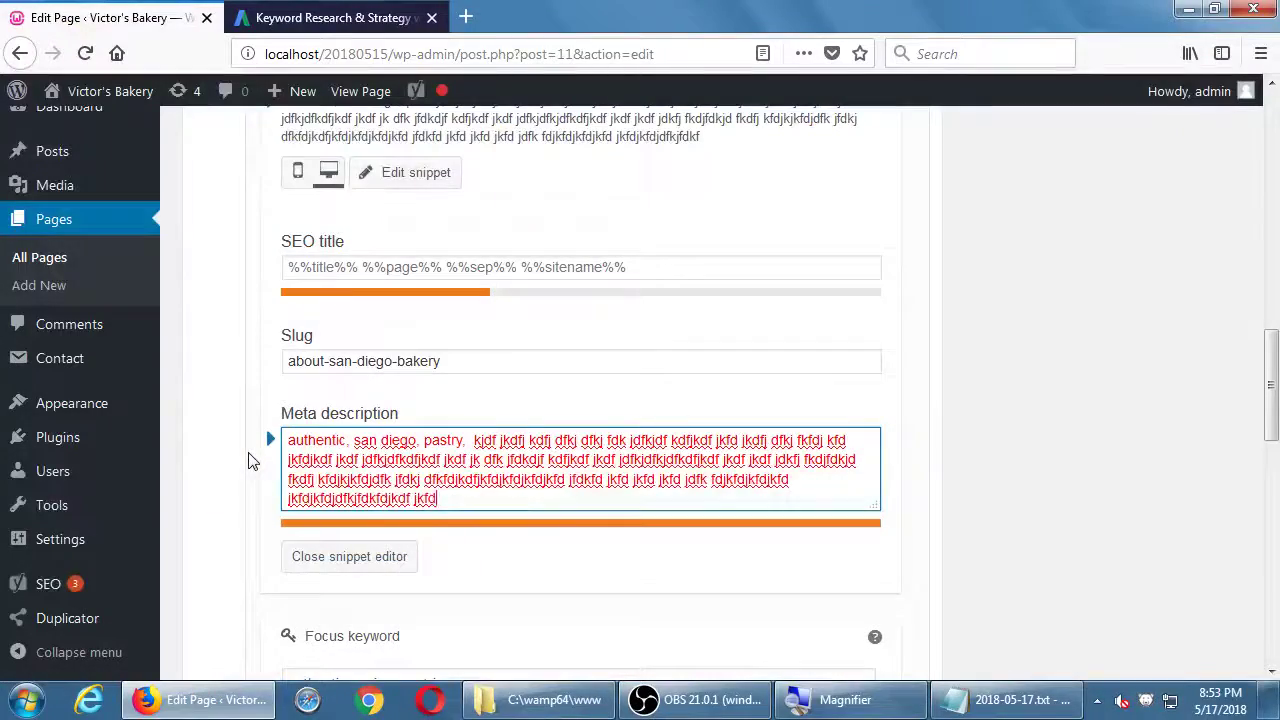
# Step: Try "My Site" as the SEO title in the Yoast snippet editor and clear the field again
pyautogui.click(428, 272)
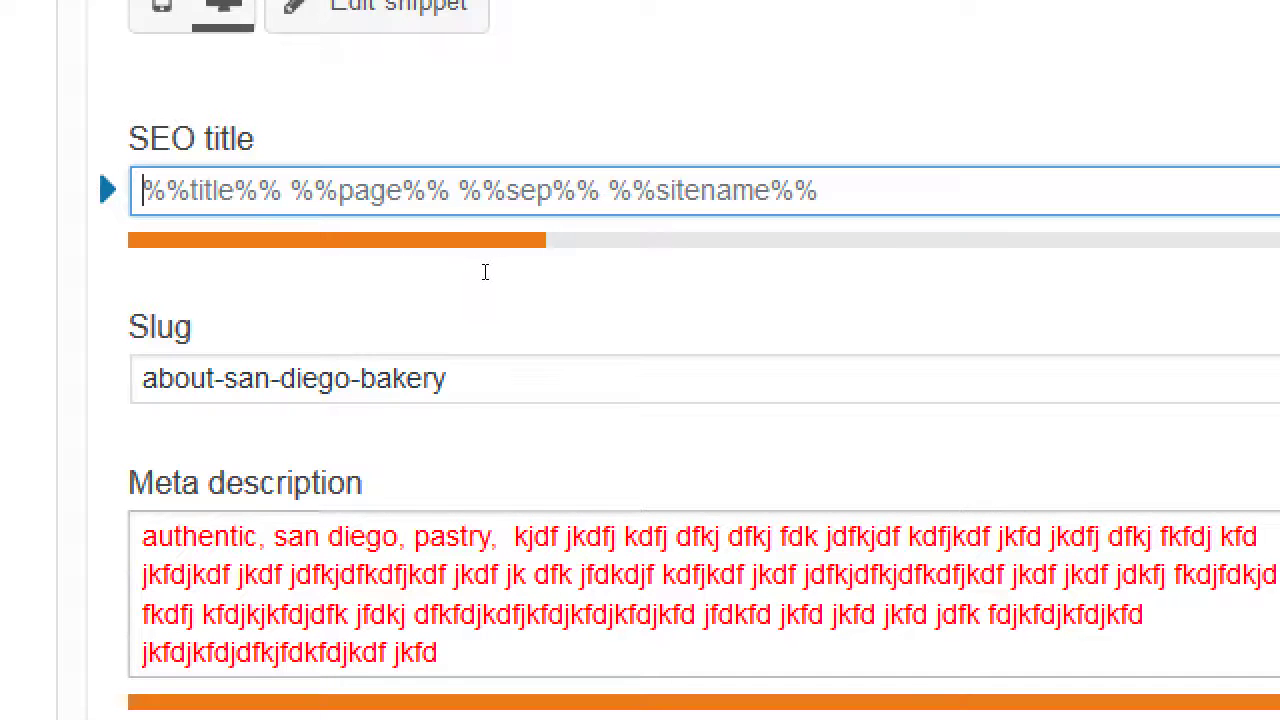
pyautogui.scroll(4, 594, 280)
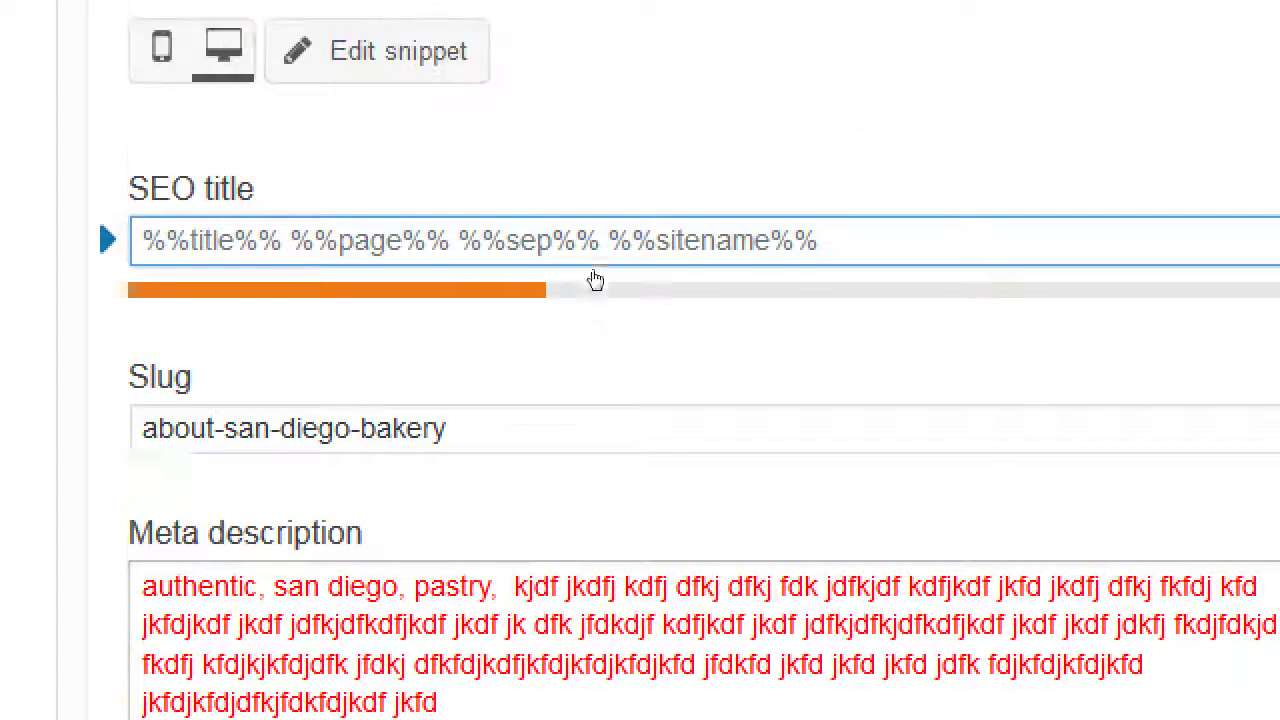
pyautogui.scroll(2, 520, 300)
pyautogui.scroll(-3, 492, 309)
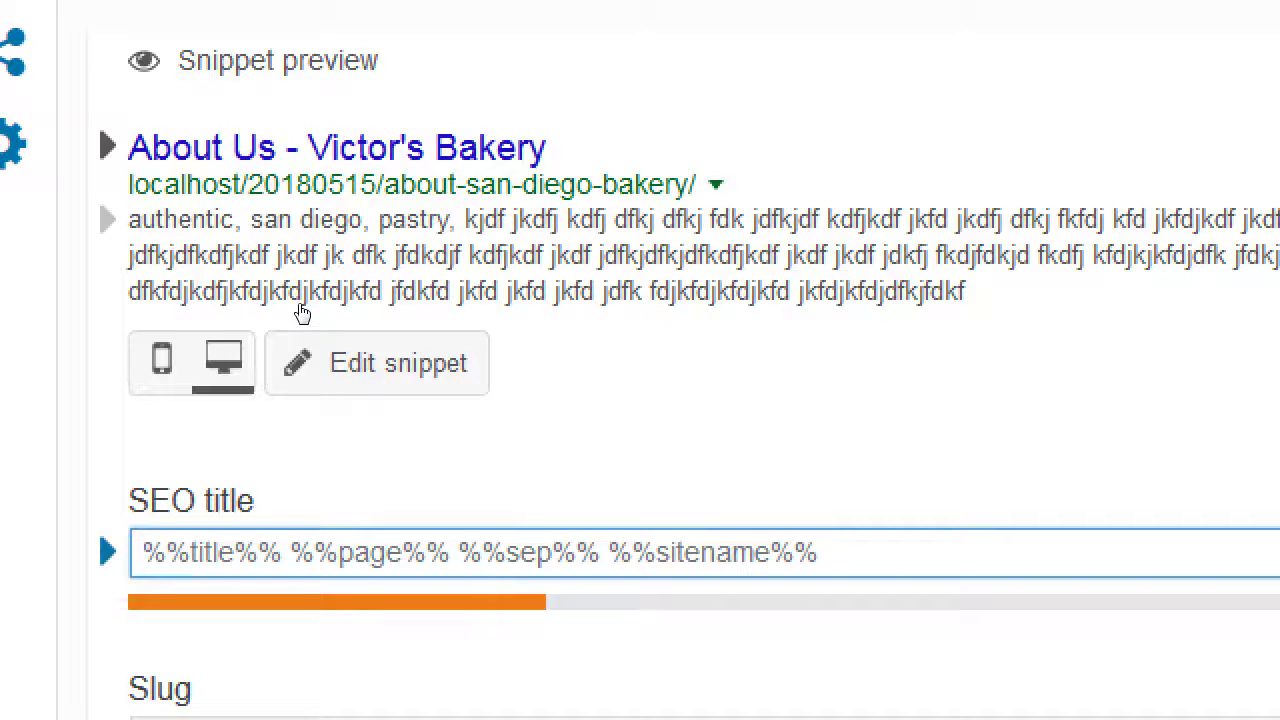
pyautogui.write('My Site')
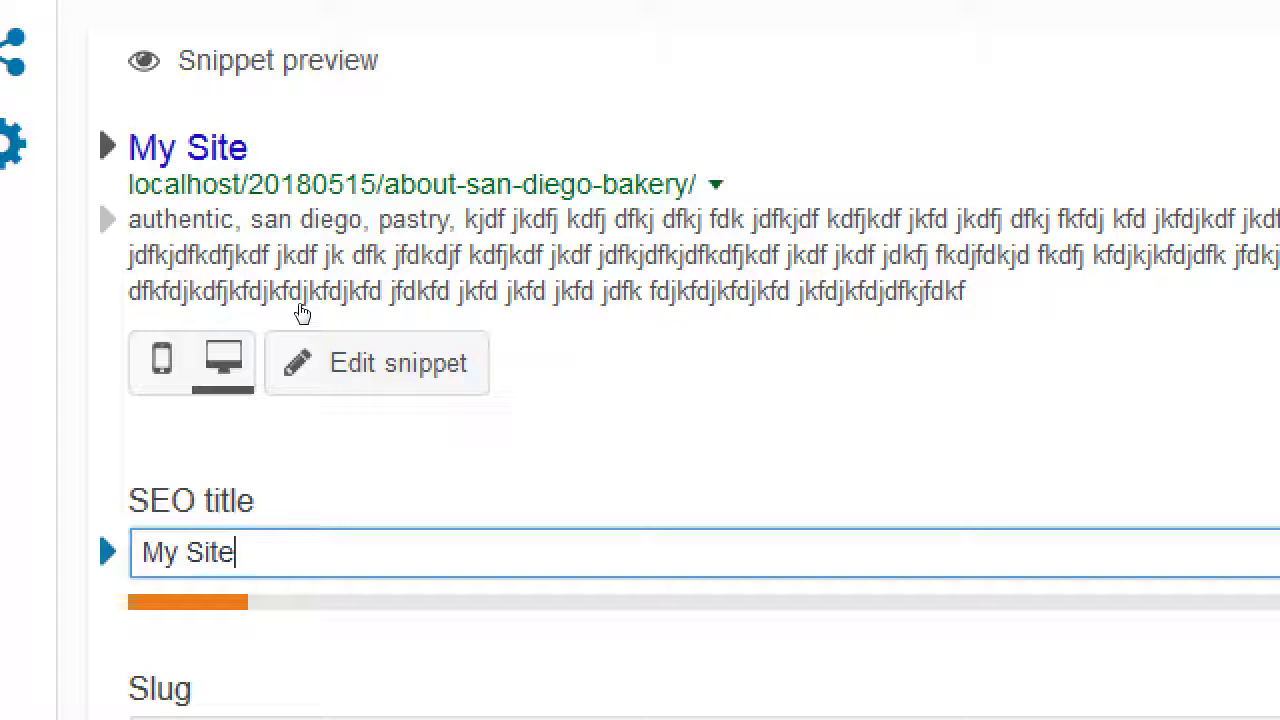
pyautogui.hotkey('ctrl', 'a')
pyautogui.press('BackSpace')
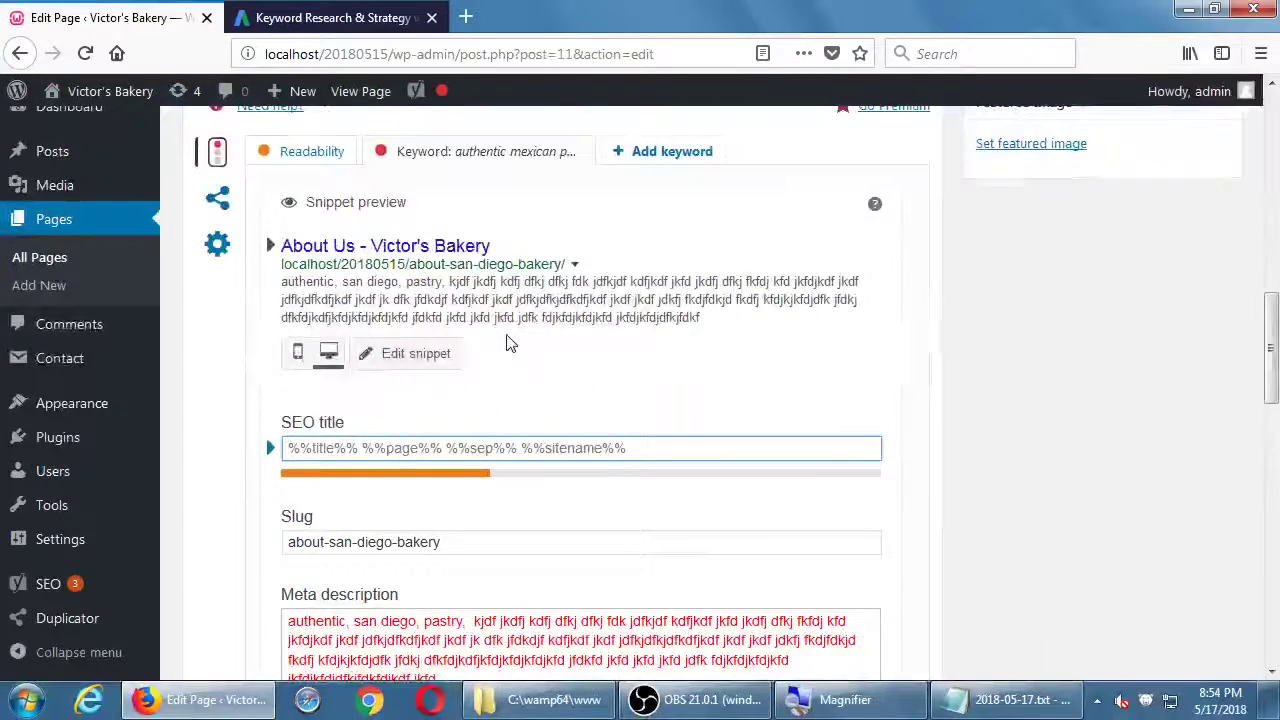
# Step: Check the option for adding another Yoast keyword and dismiss the Yoast SEO Premium offer
pyautogui.scroll(2, 510, 344)
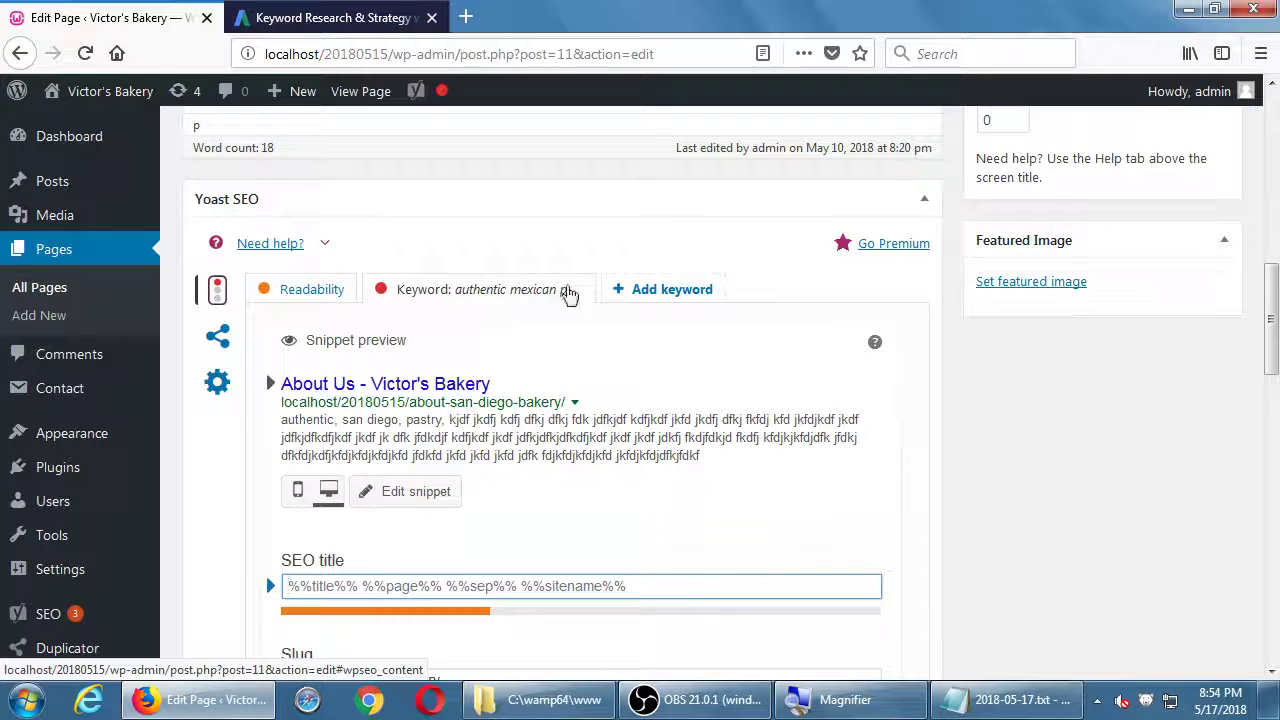
pyautogui.click(643, 298)
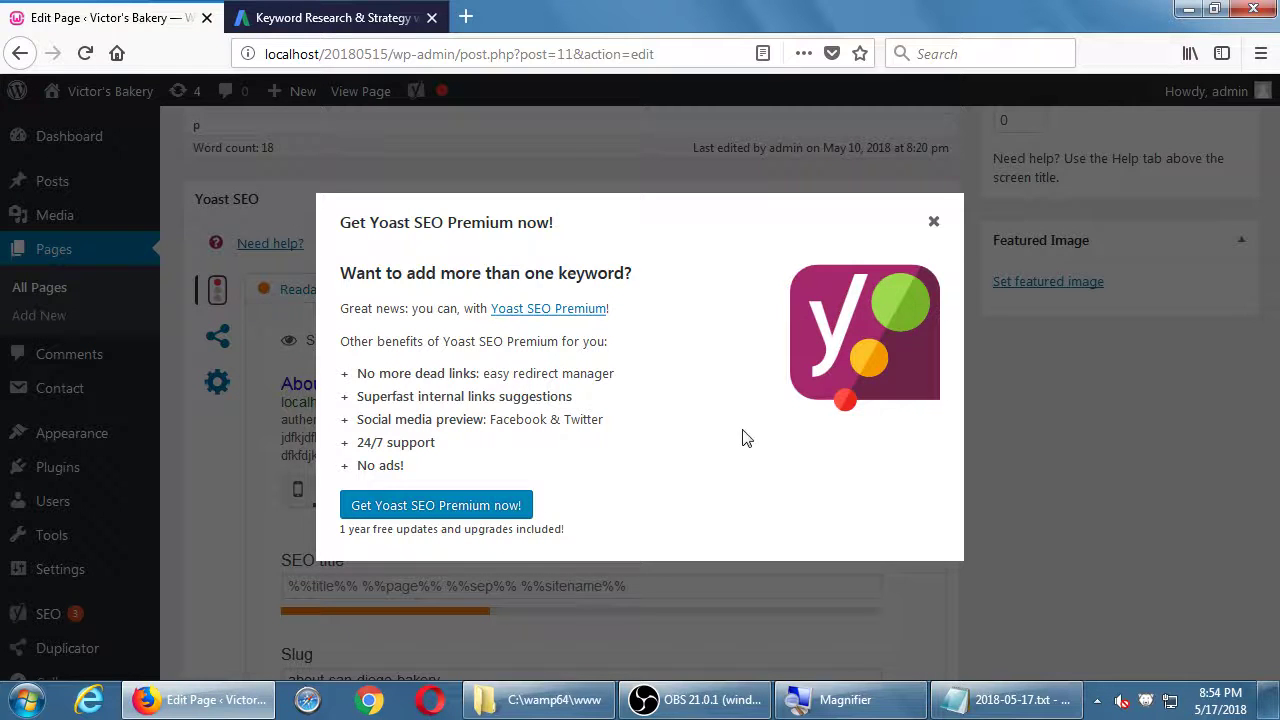
pyautogui.click(932, 224)
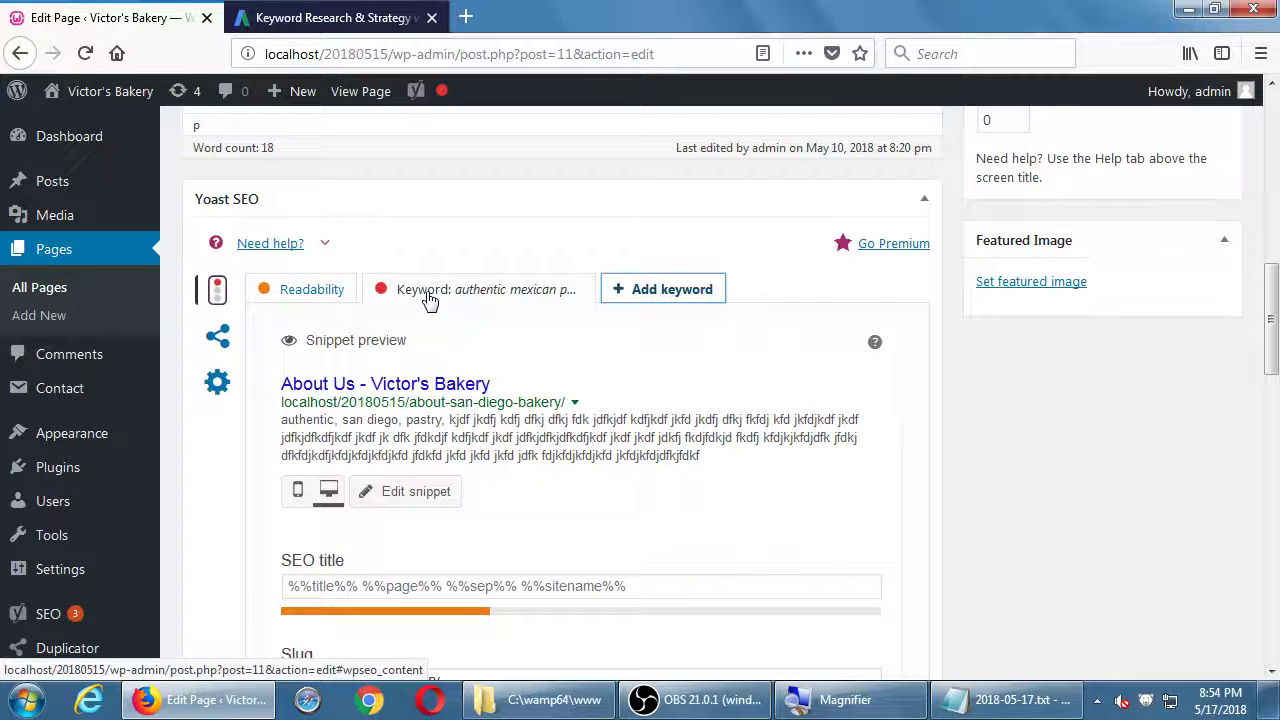
# Step: Expand and collapse the Yoast help section, and go to the focus keyword and its analysis
pyautogui.click(325, 248)
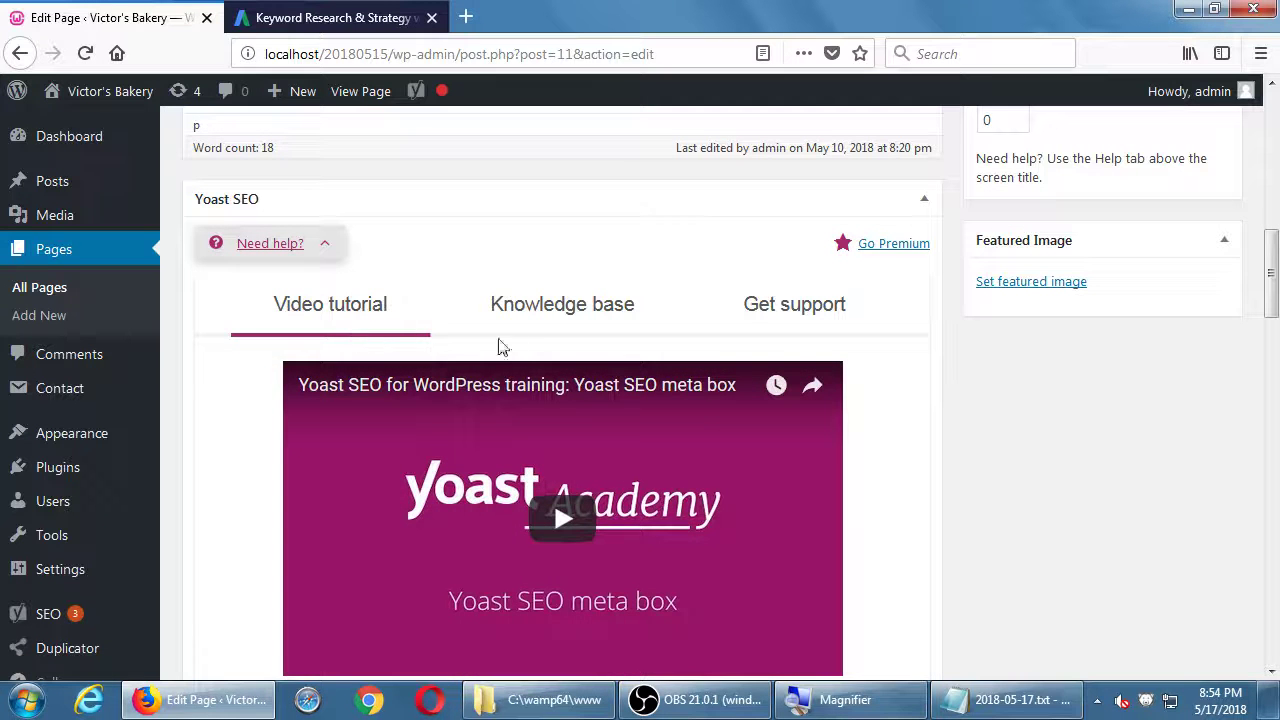
pyautogui.click(306, 246)
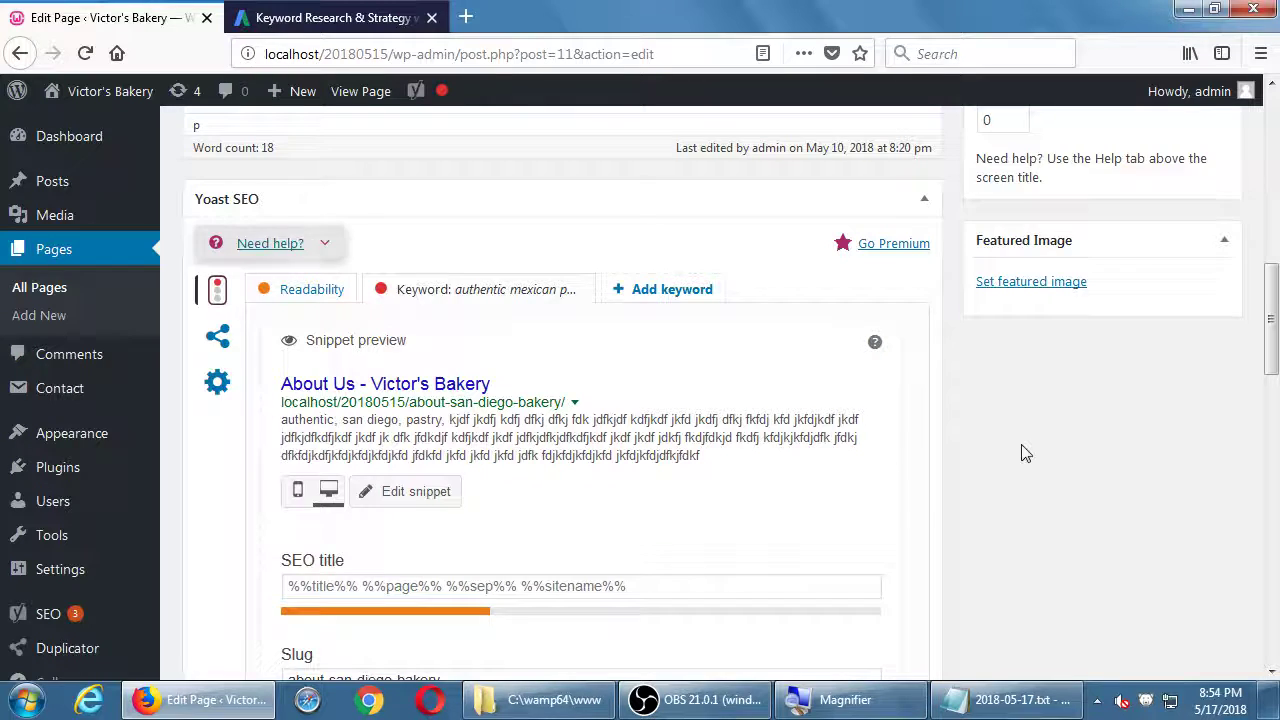
pyautogui.scroll(-3, 1022, 452)
pyautogui.scroll(-3, 1021, 452)
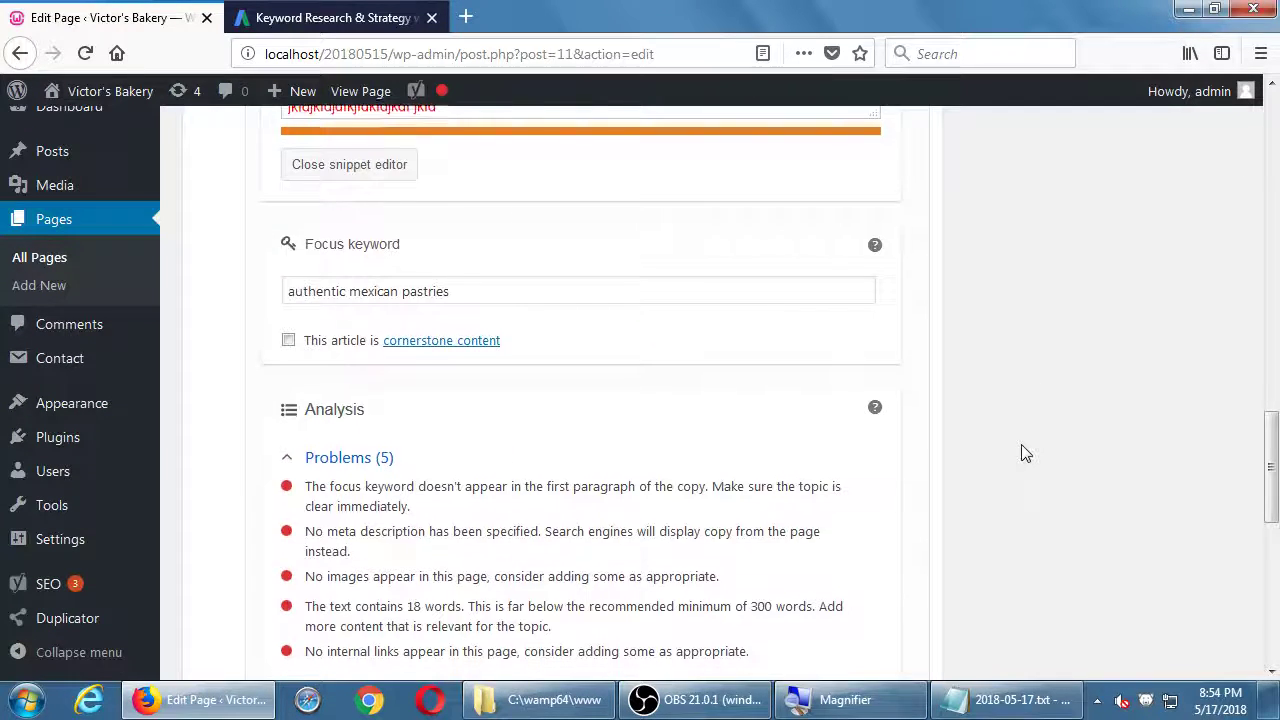
# Step: Close the Yoast snippet editor and return to the About Us page's content, clearing the text selection there
pyautogui.scroll(-1, 571, 323)
pyautogui.scroll(2, 497, 405)
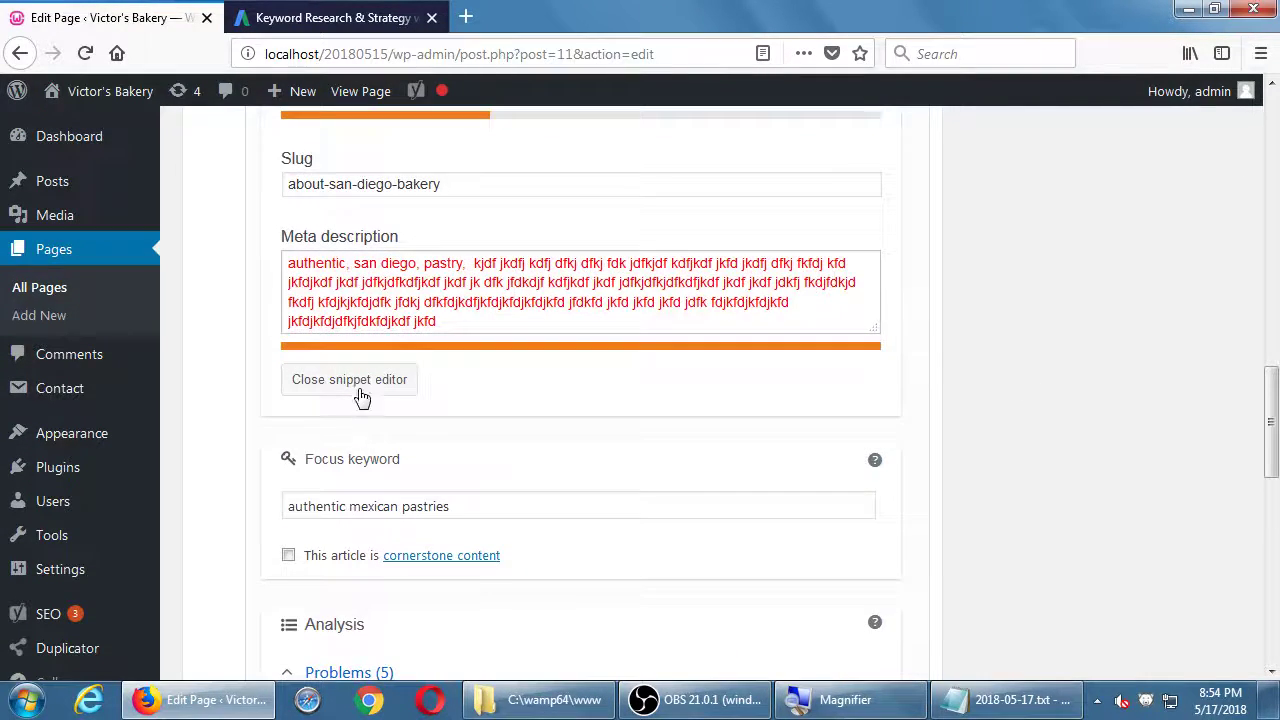
pyautogui.click(362, 388)
pyautogui.scroll(15, 360, 395)
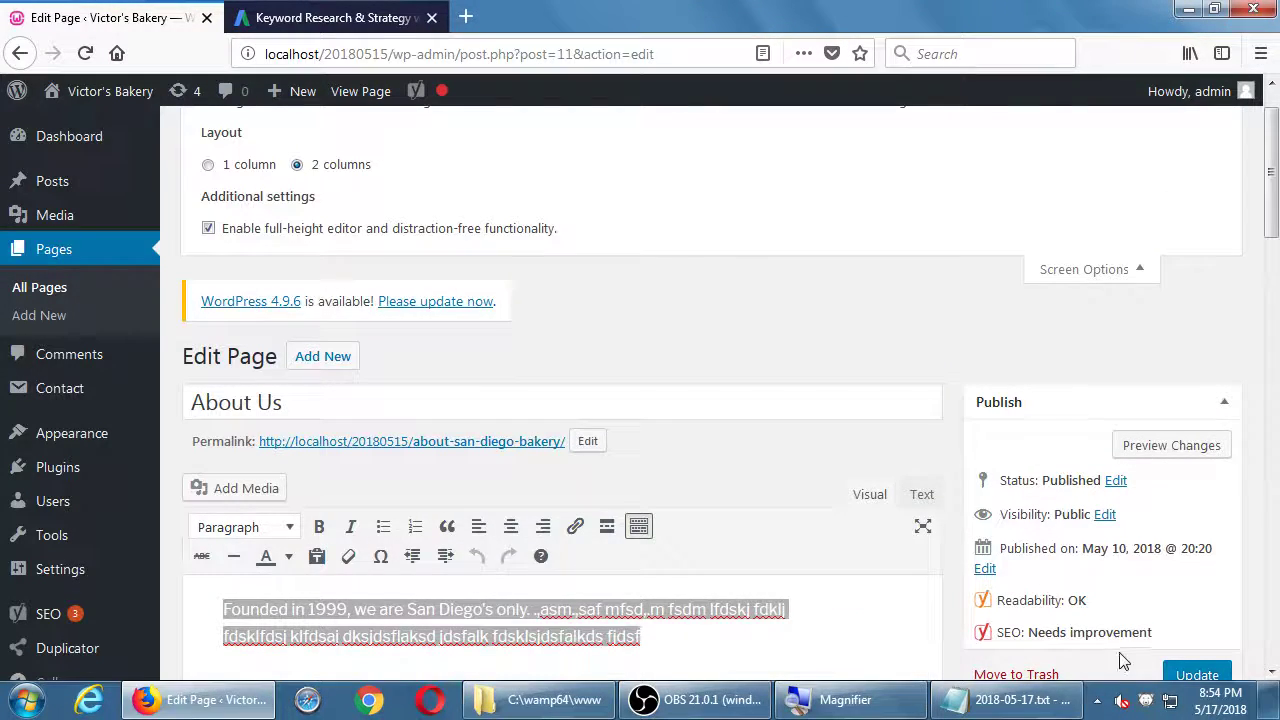
pyautogui.click(736, 640)
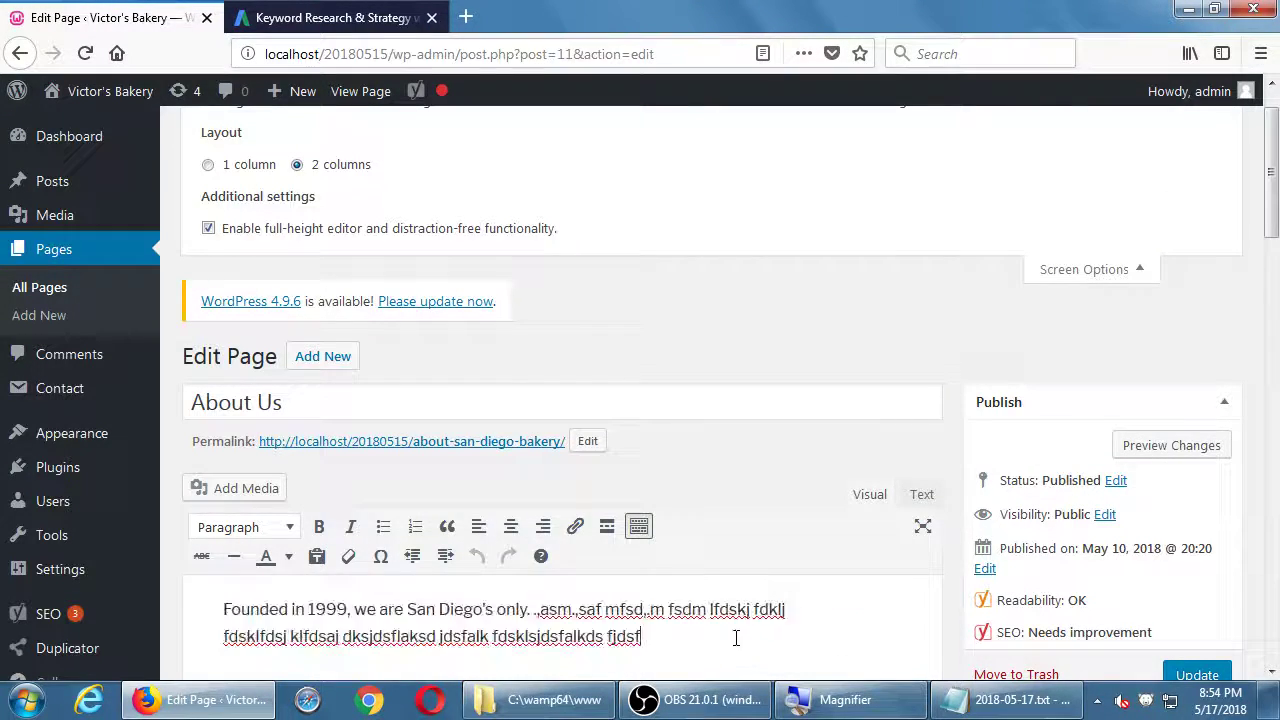
pyautogui.scroll(-1, 737, 646)
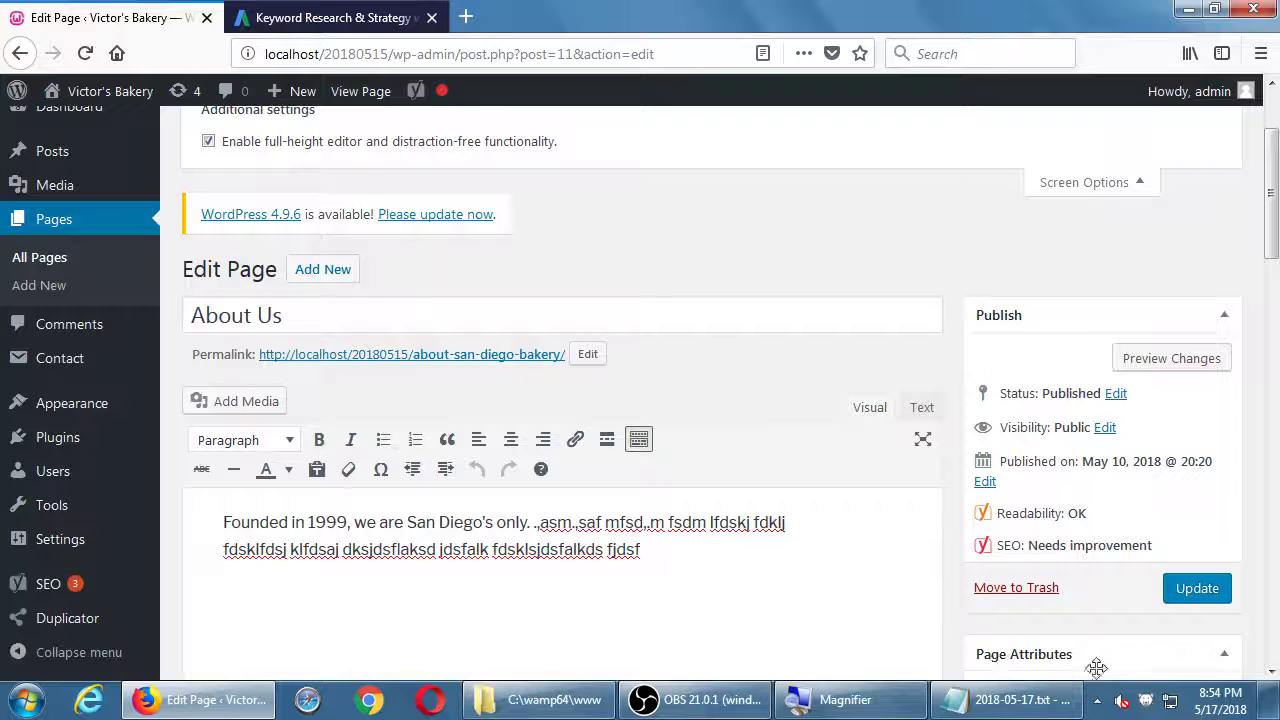
# Step: Switch to the Notepad notes and add the indented line "SEO is an in-depth process: all pages must be optimized" under "How to use Yoast"
pyautogui.click(1030, 700)
pyautogui.click(741, 398)
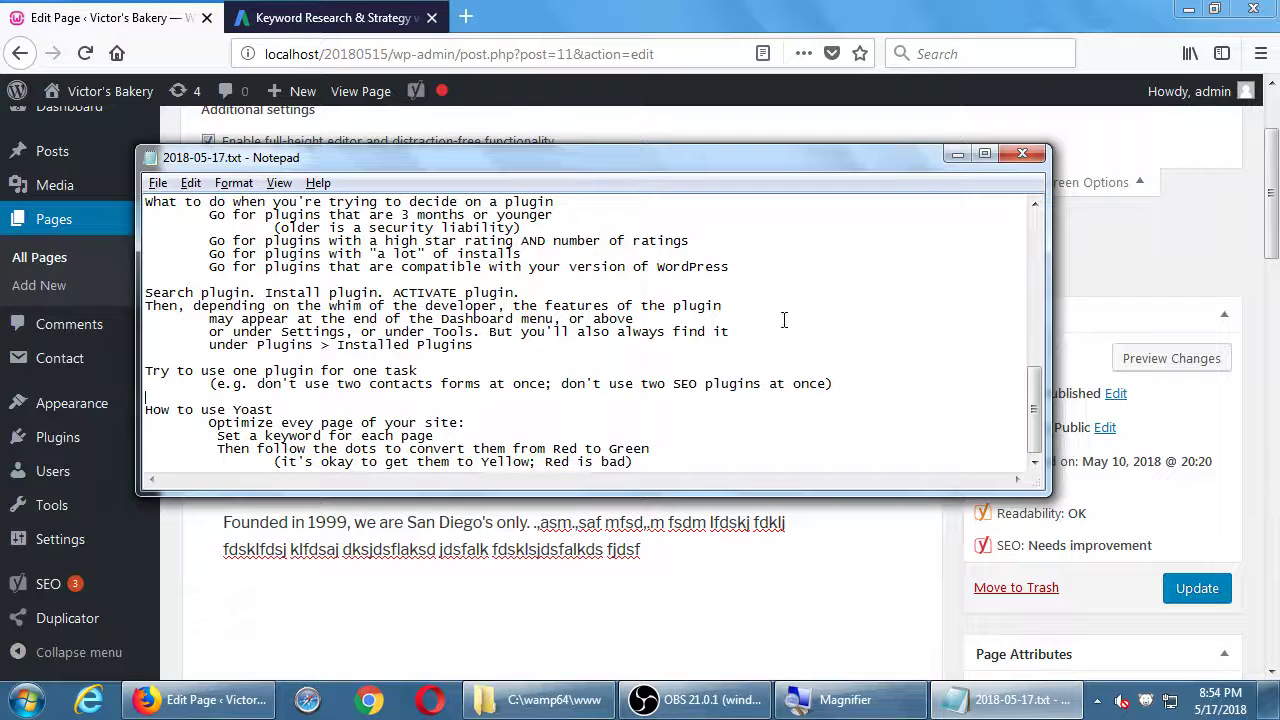
pyautogui.press('super+plus')
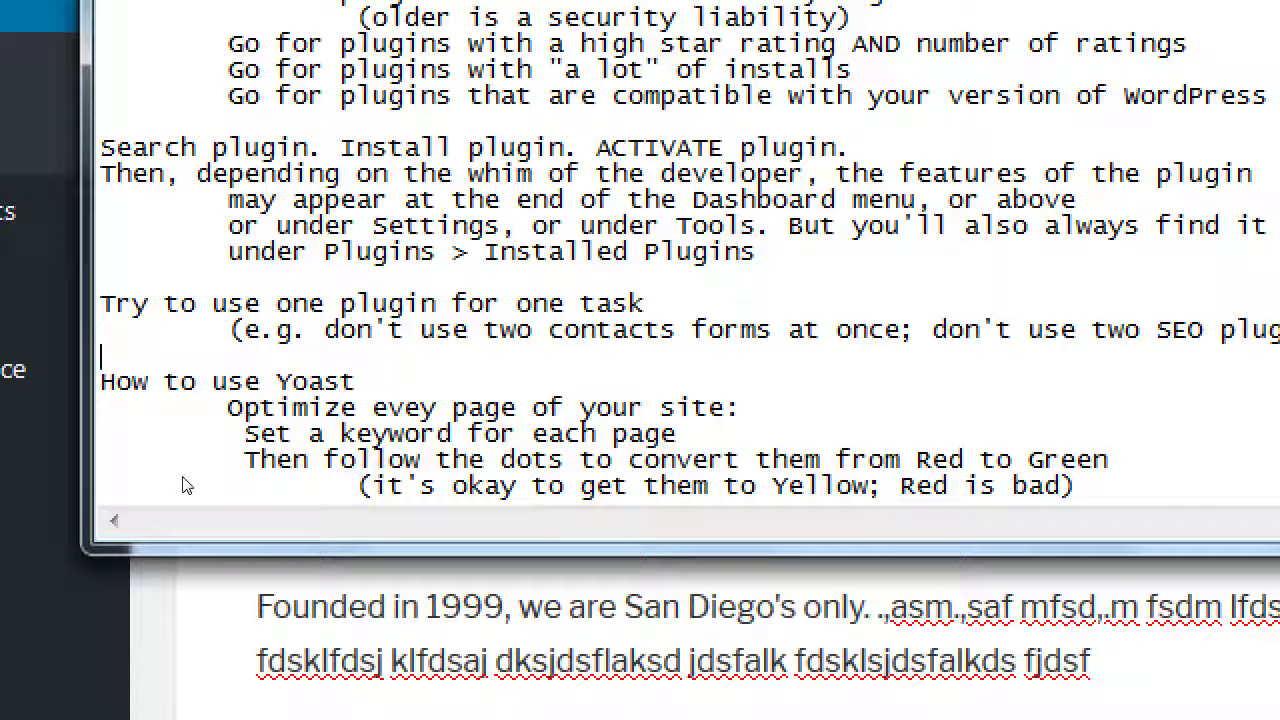
pyautogui.press('Return')
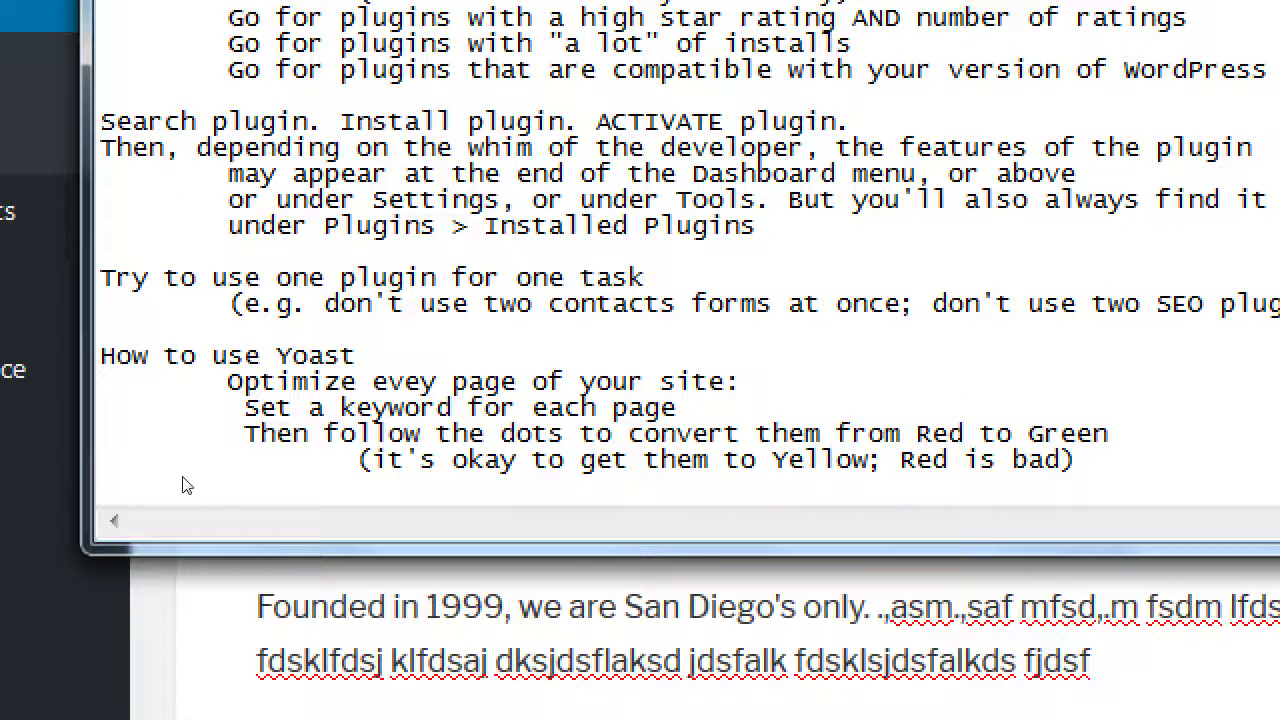
pyautogui.press('Tab')
pyautogui.write('SEO is a')
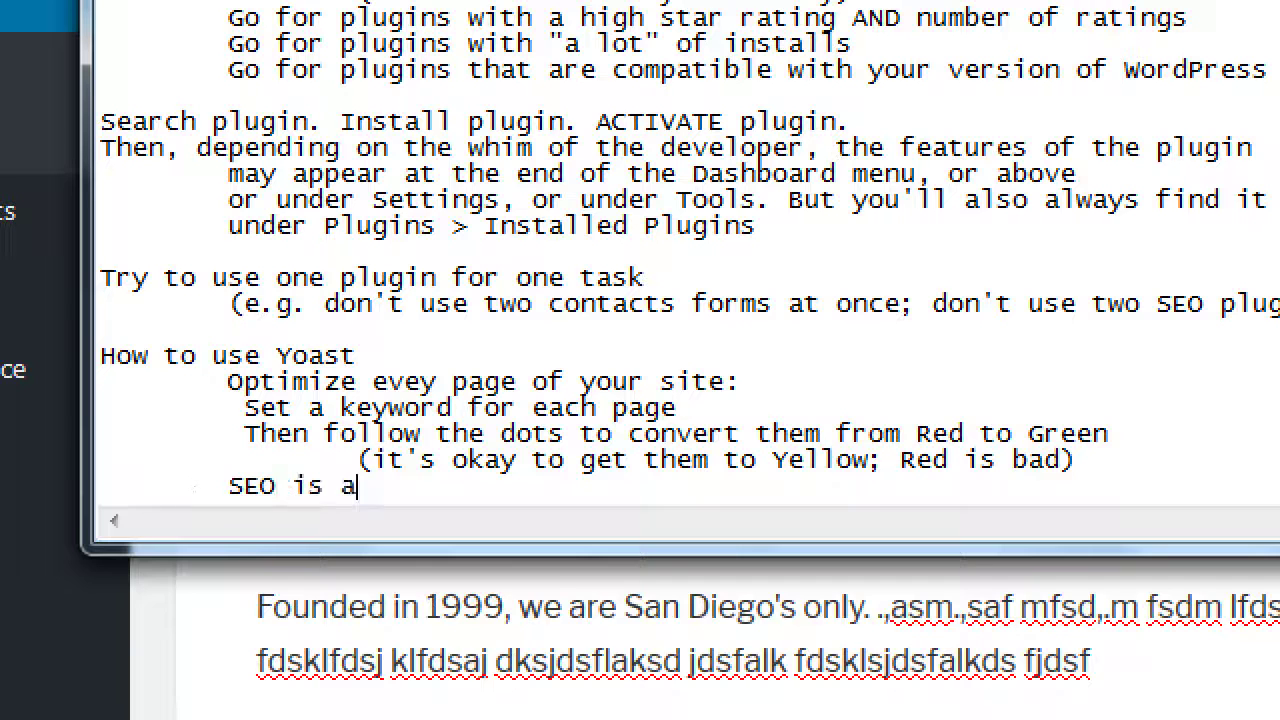
pyautogui.write('n ind')
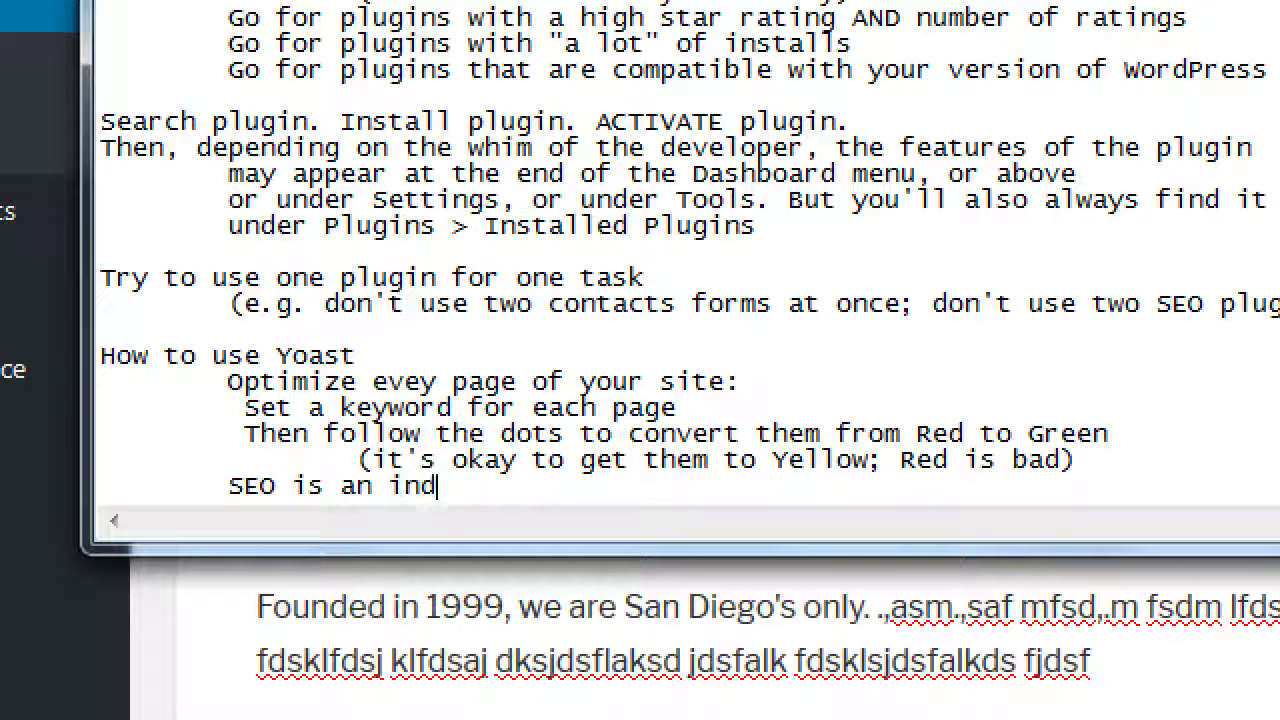
pyautogui.press('BackSpace')
pyautogui.write('d')
pyautogui.press('BackSpace')
pyautogui.write('-depth ')
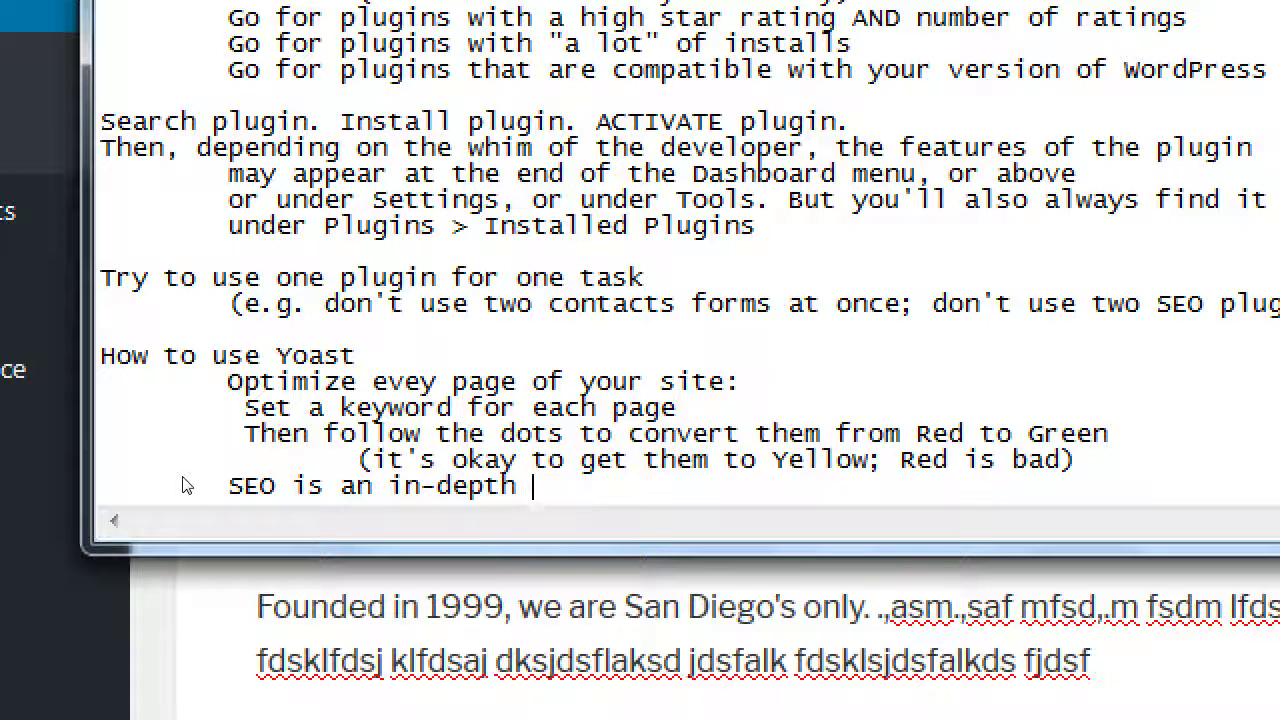
pyautogui.write('process: ')
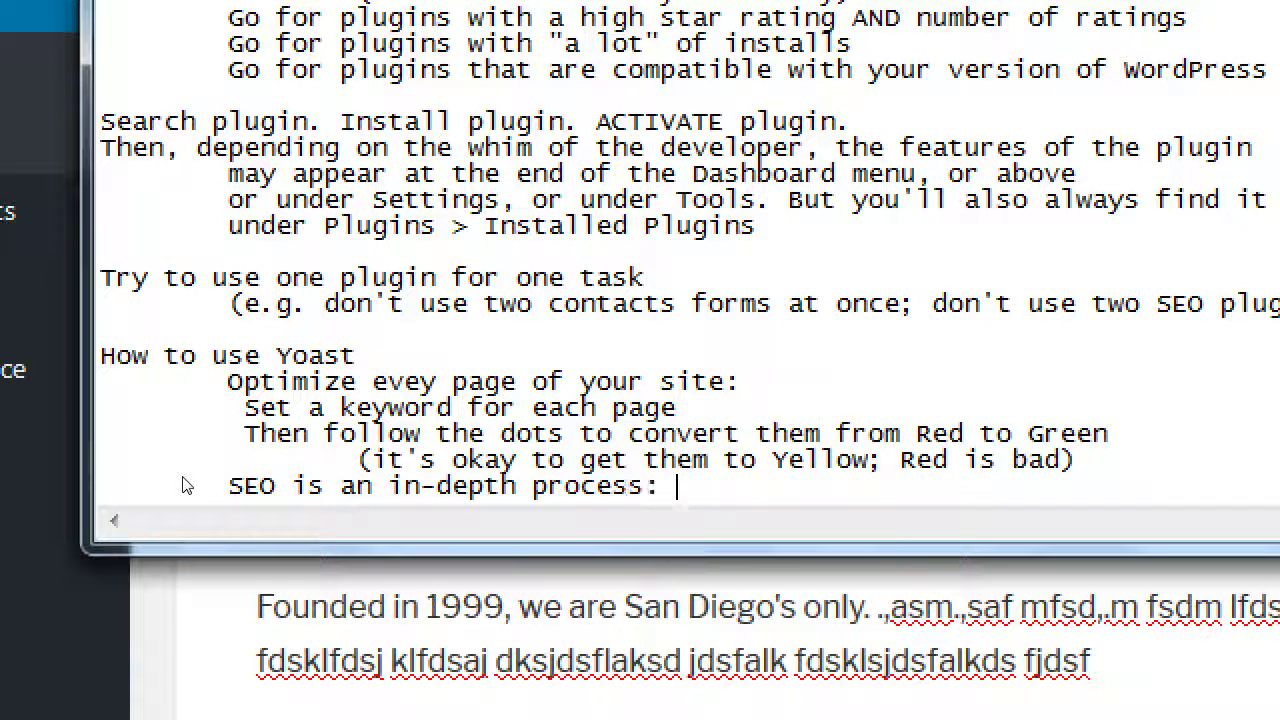
pyautogui.write('all pages must b')
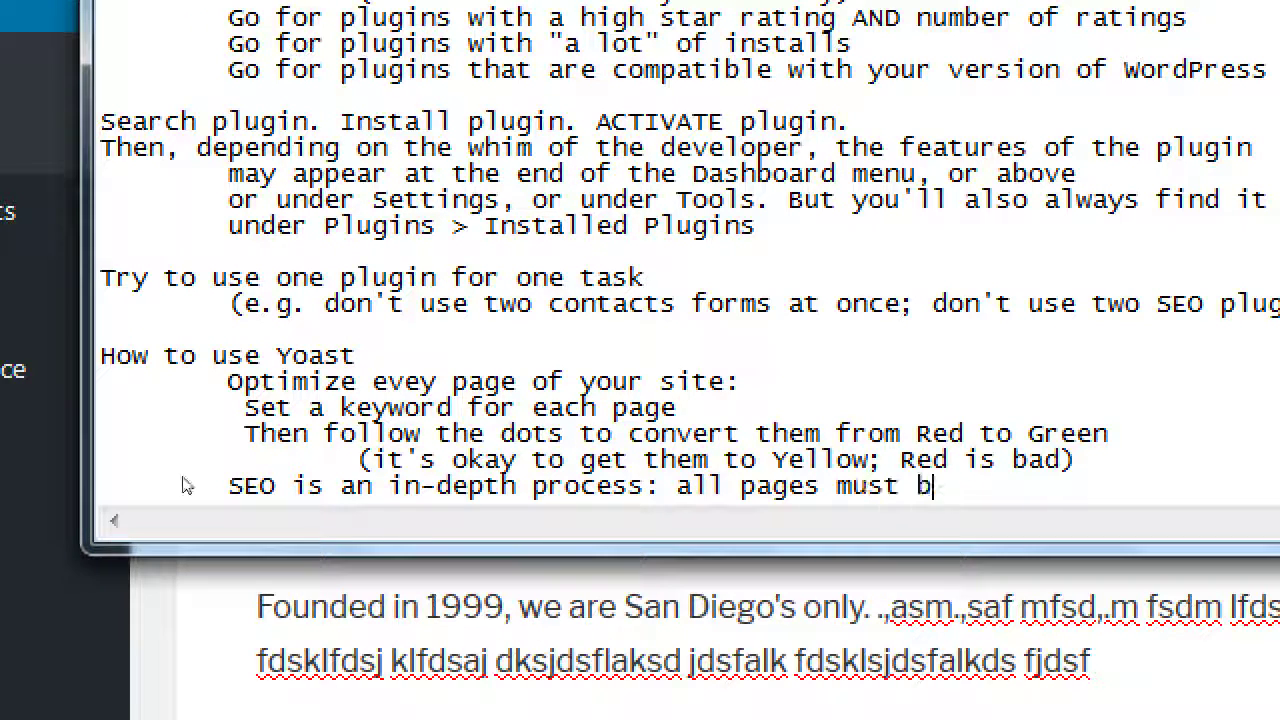
pyautogui.write('e optimized')
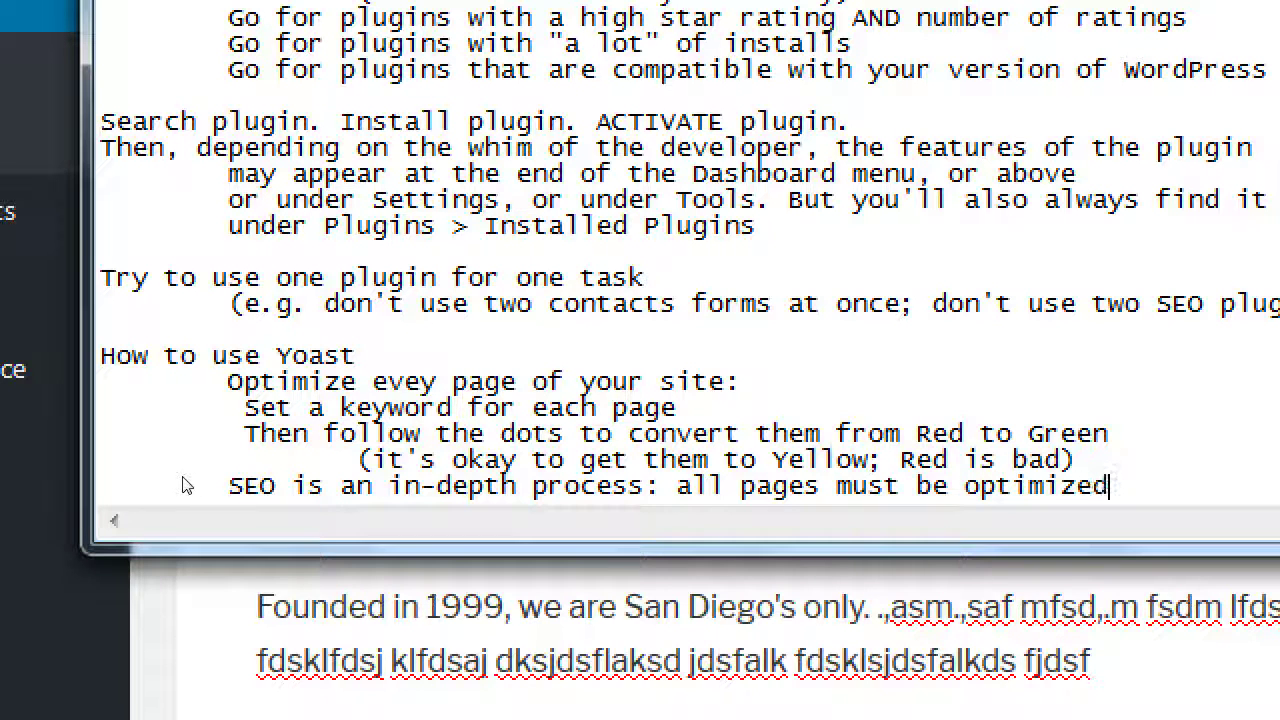
# Step: Add the further-indented line "Remember to optmize all Pages and Posts for best results" at the end of the notes
pyautogui.press('Return')
pyautogui.press('Tab')
pyautogui.press('Tab')
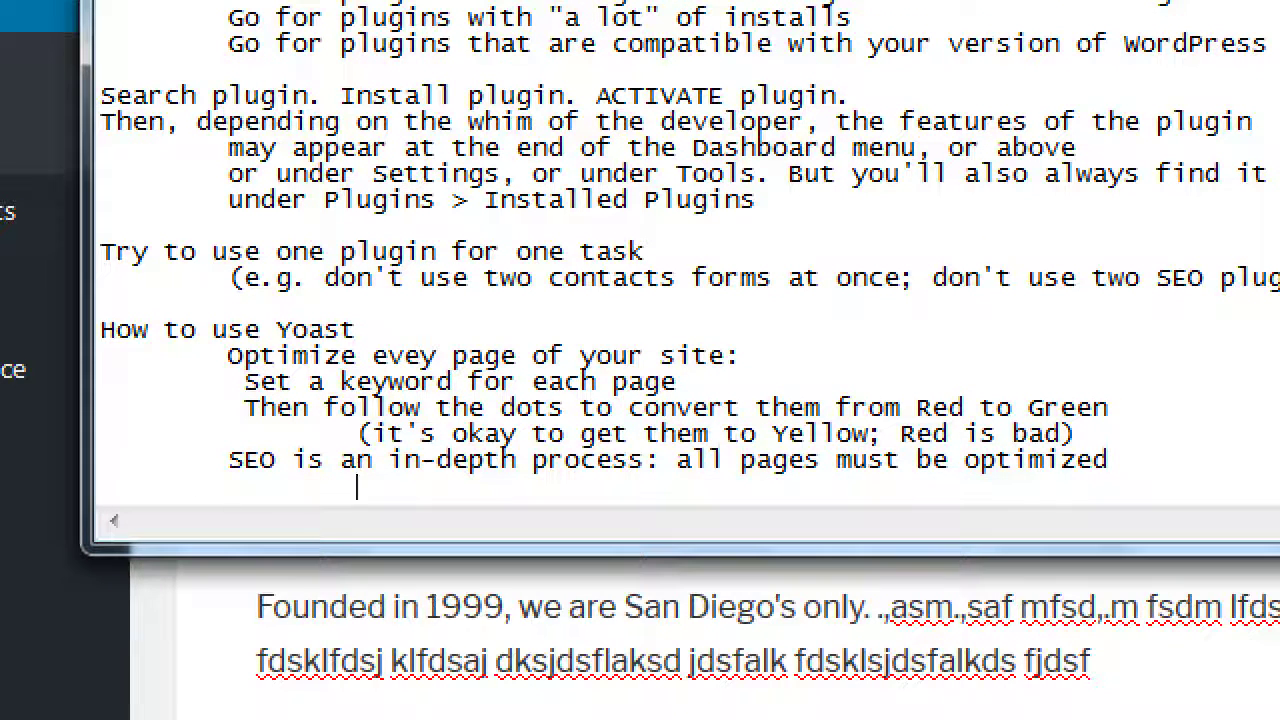
pyautogui.write('Rememb')
pyautogui.press('BackSpace')
pyautogui.write('mber to')
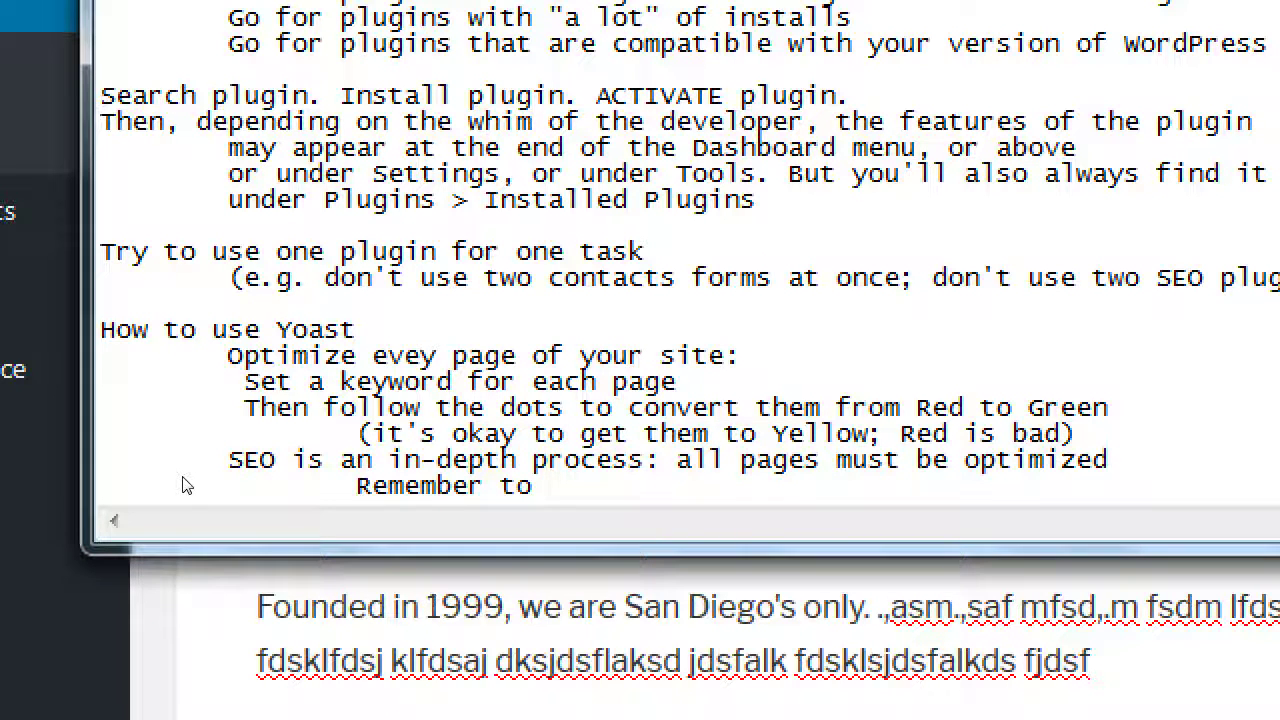
pyautogui.write('optmize all')
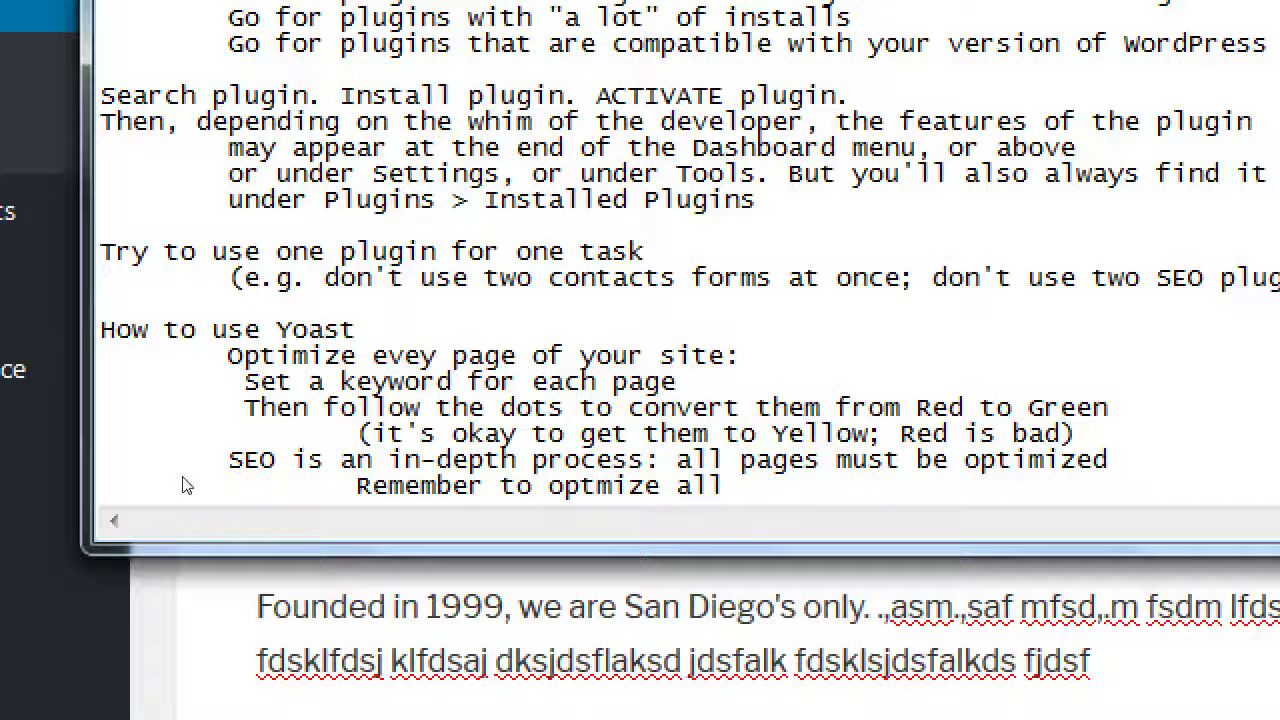
pyautogui.write('Pages and Posts for b')
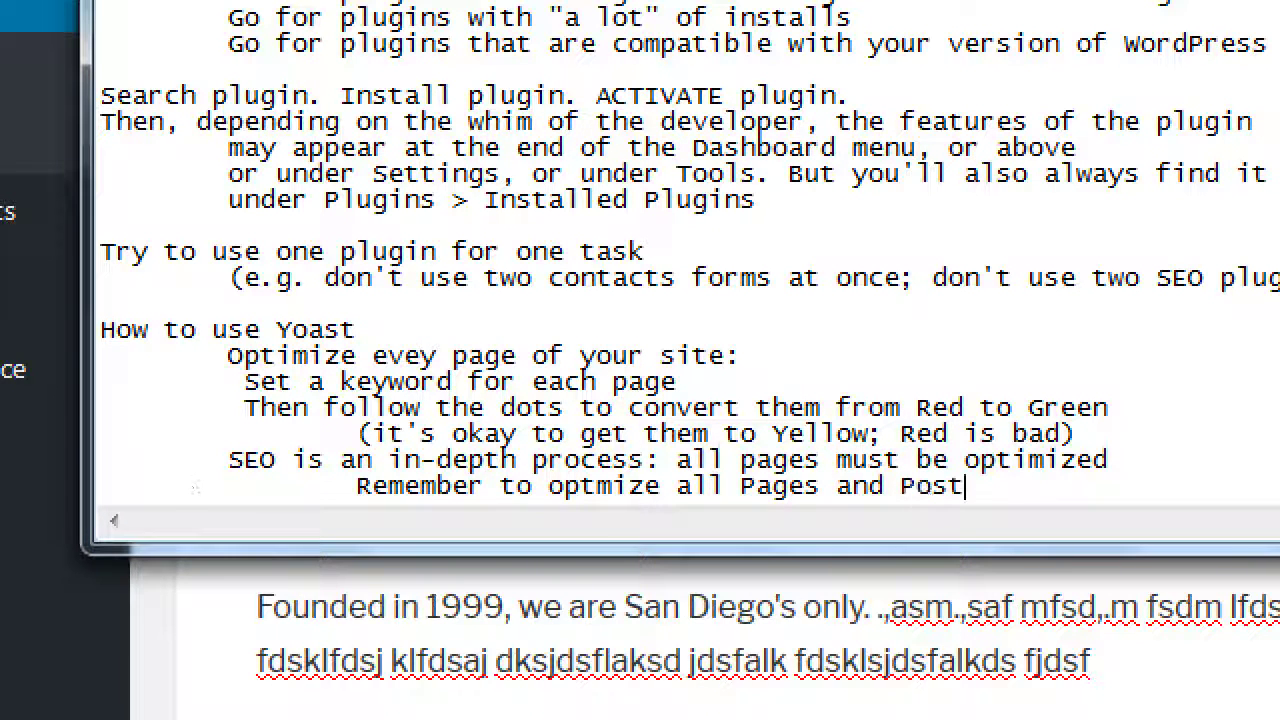
pyautogui.write('est results')
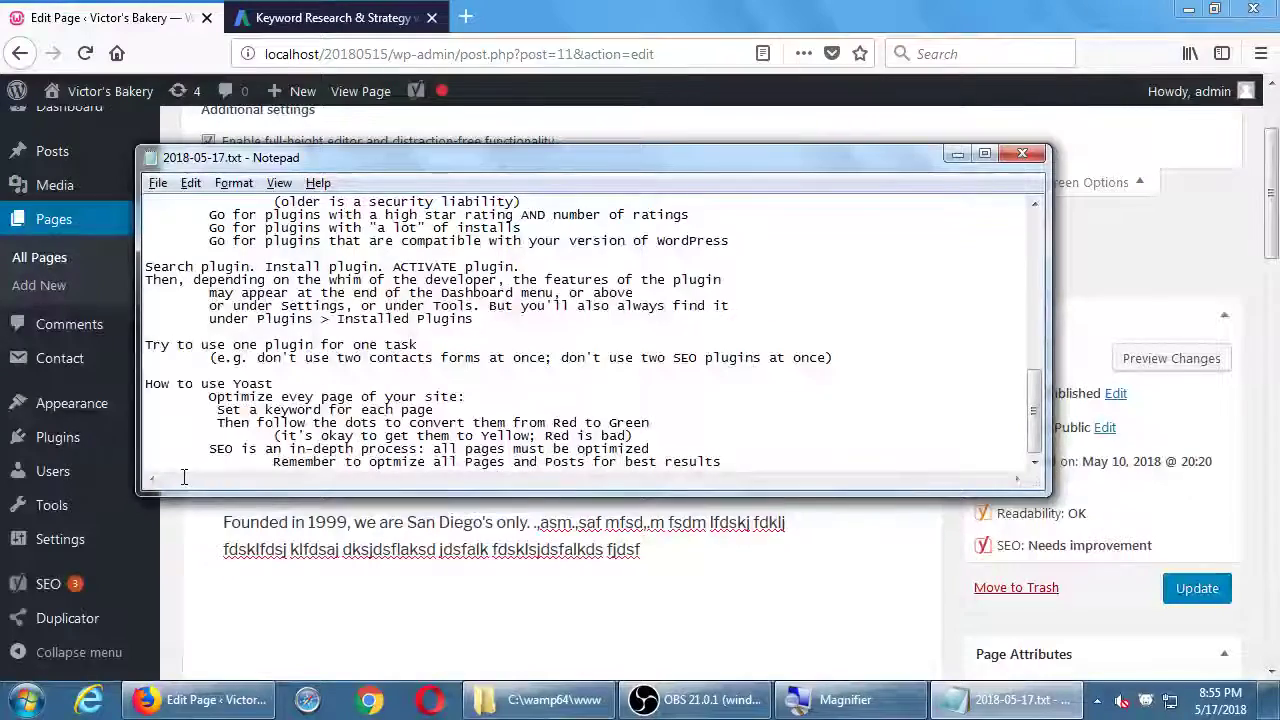
# Step: Switch back to WordPress in the browser, leave the page without saving and reopen About Us for editing from the page list
pyautogui.click(1054, 246)
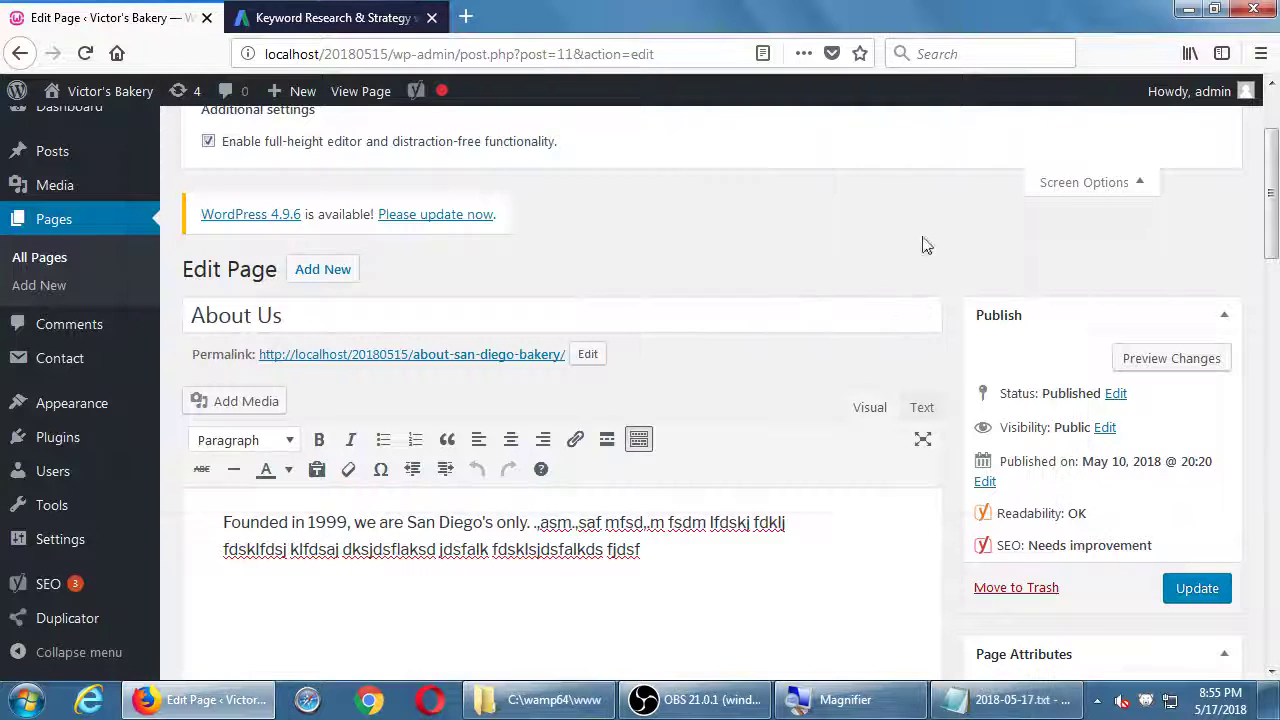
pyautogui.click(28, 260)
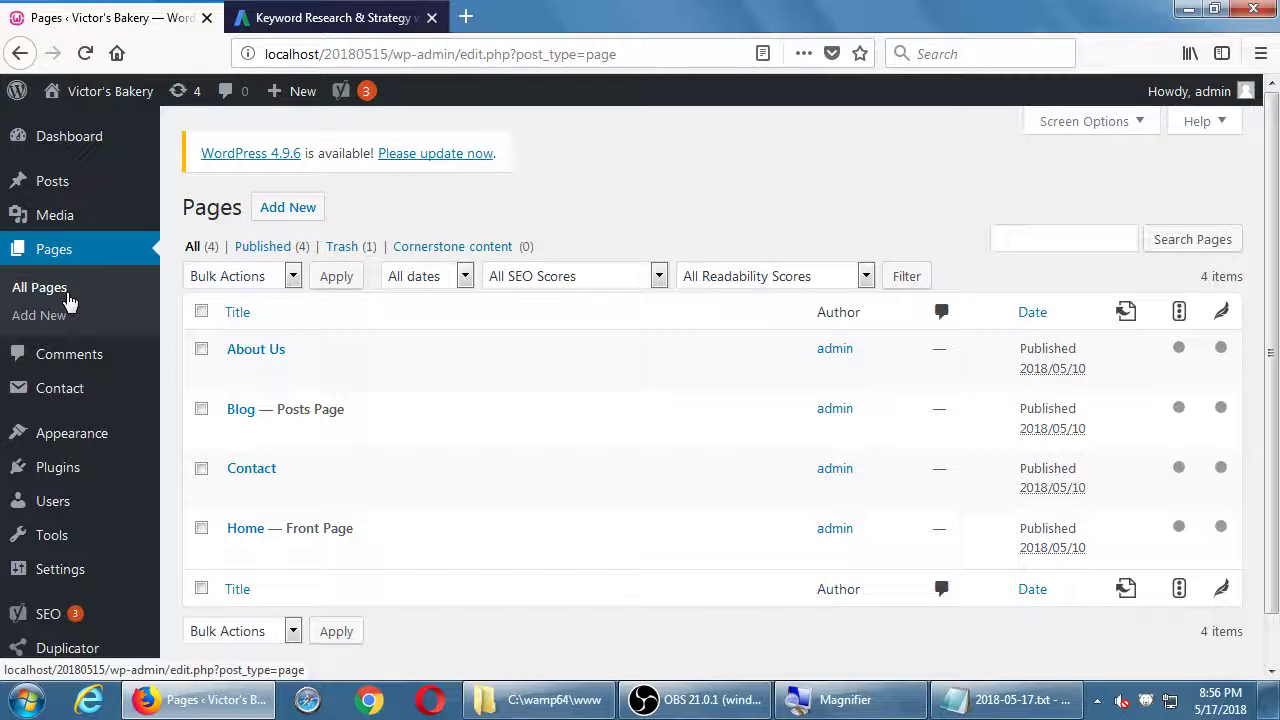
pyautogui.click(238, 373)
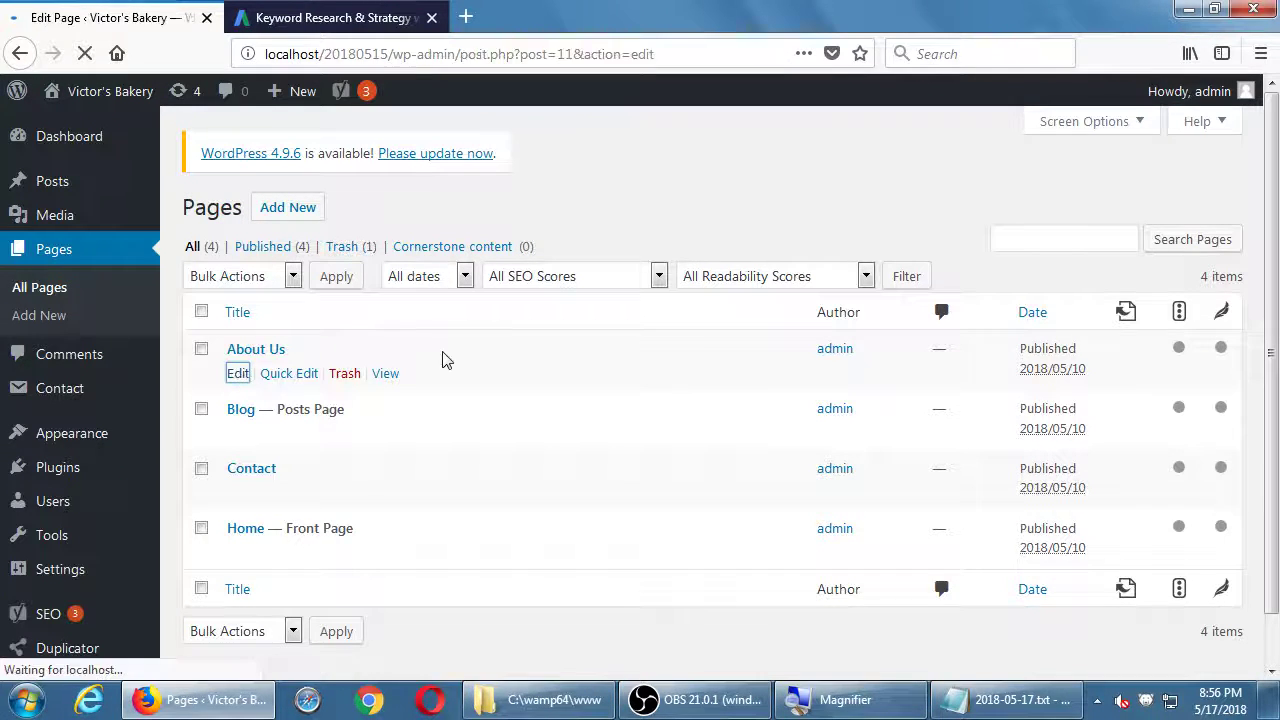
# Step: Examine the reopened About Us page's Yoast snippet preview, focus keyword, analysis problems and improvements, and its slug
pyautogui.scroll(-12, 931, 580)
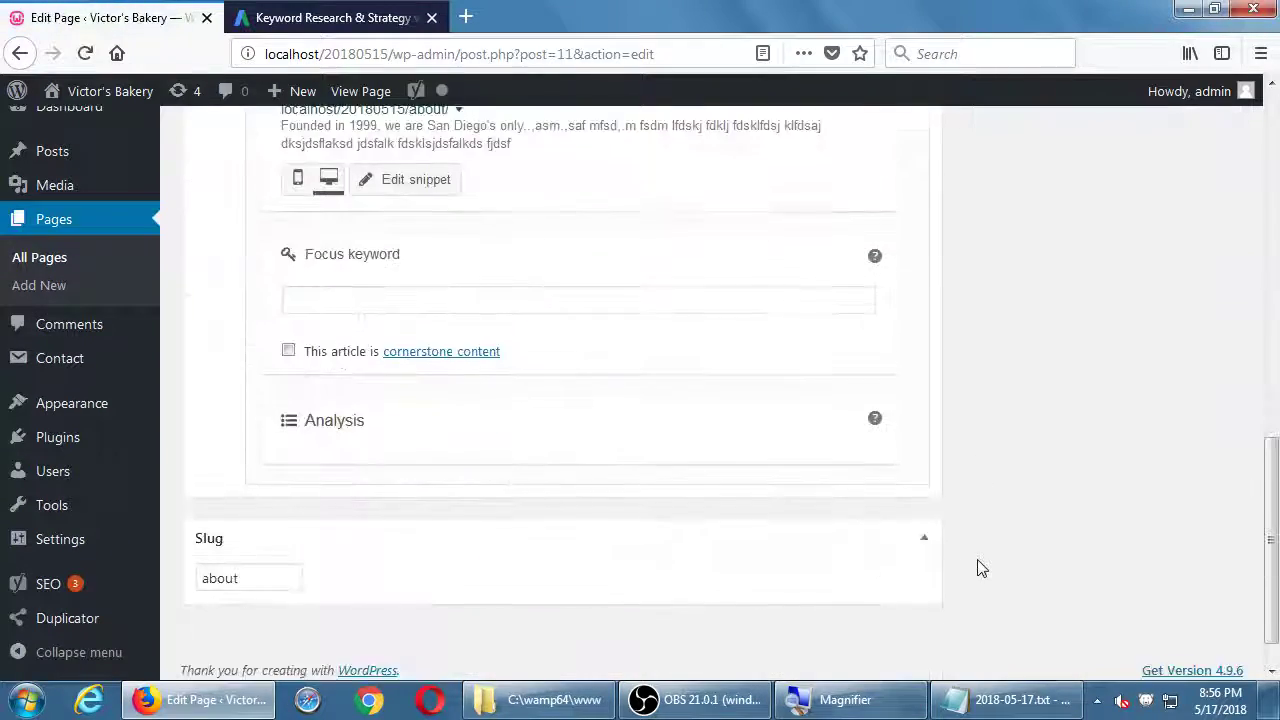
pyautogui.scroll(5, 979, 568)
pyautogui.scroll(-2, 977, 568)
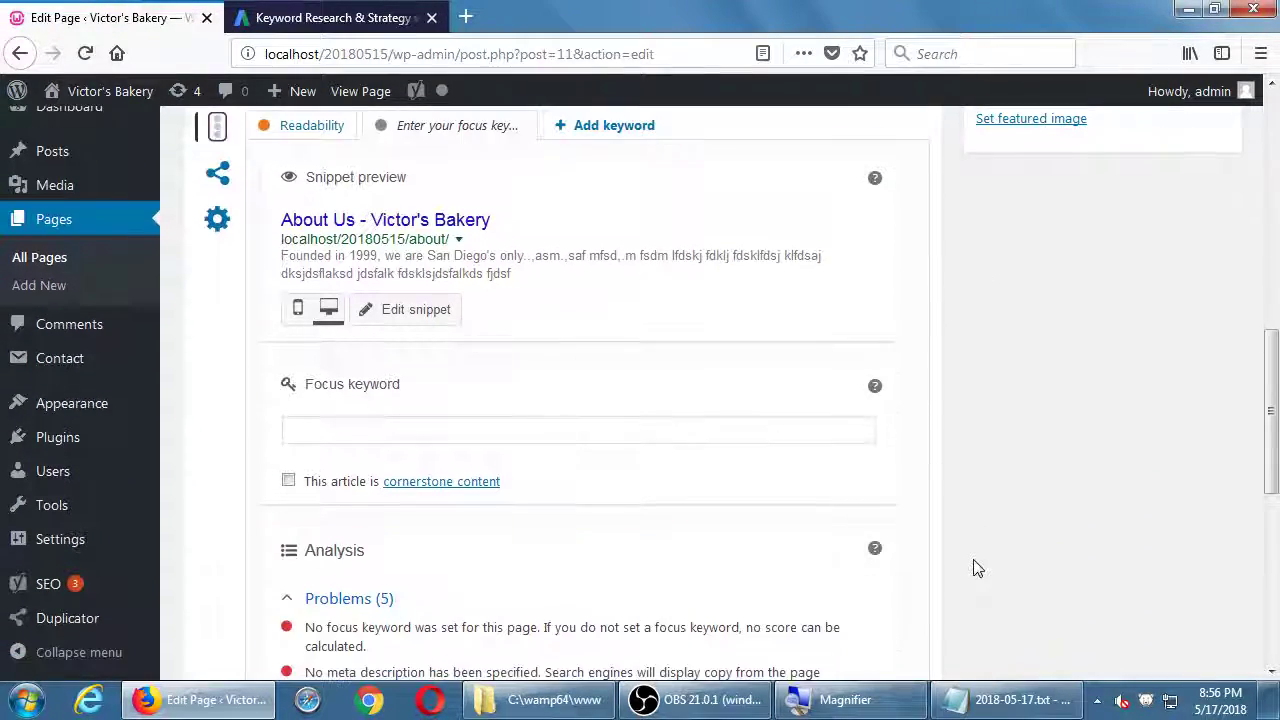
pyautogui.scroll(-2, 977, 568)
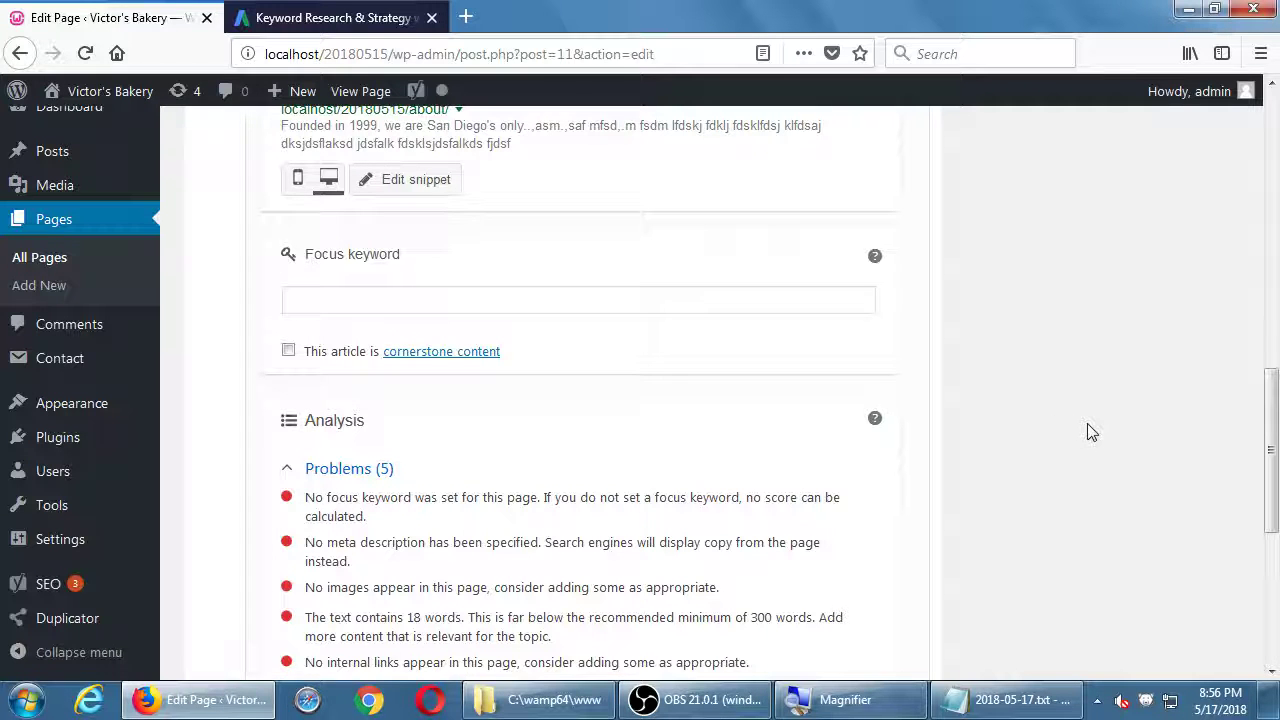
pyautogui.scroll(-5, 1087, 432)
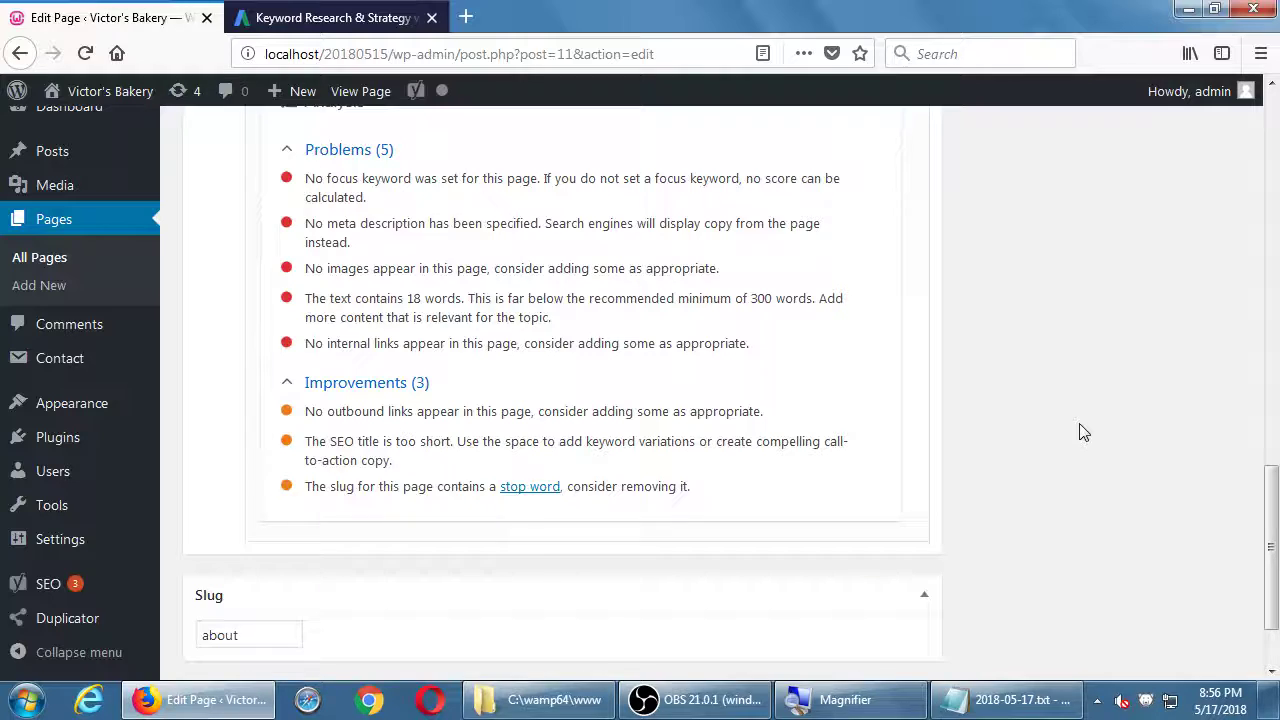
pyautogui.scroll(15, 1083, 430)
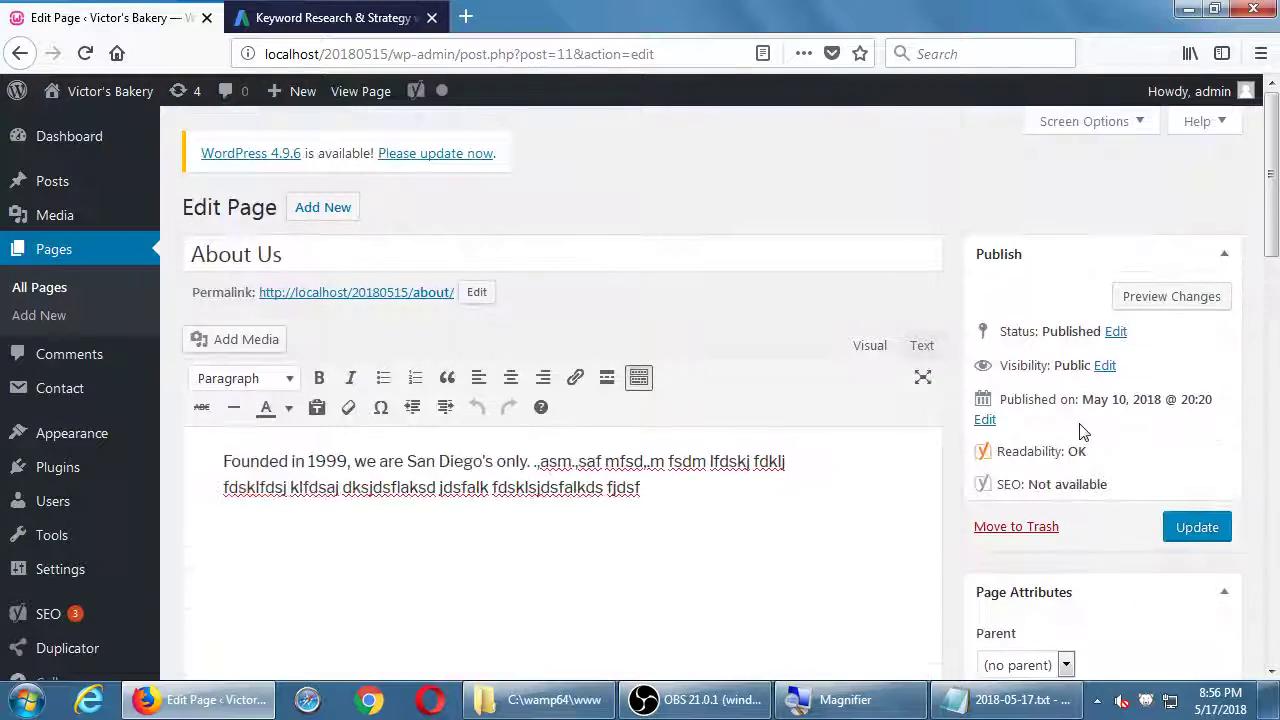
pyautogui.scroll(-10, 1083, 430)
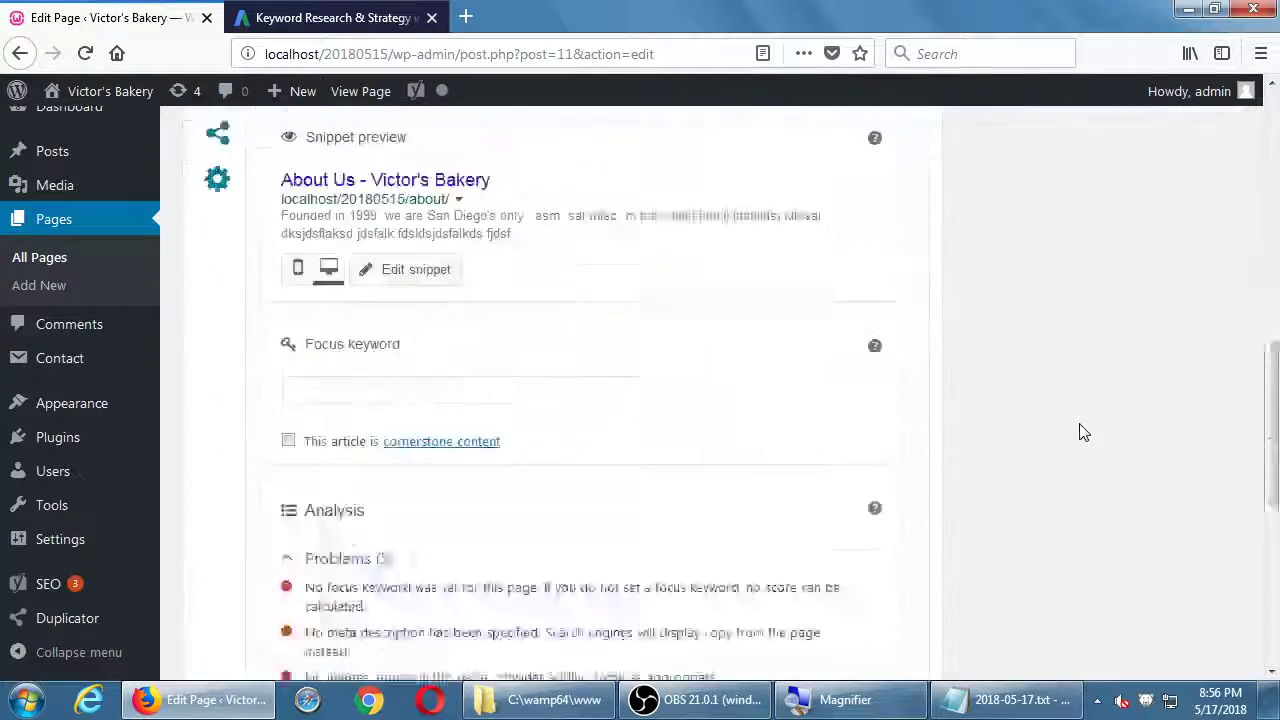
pyautogui.scroll(-5, 1083, 430)
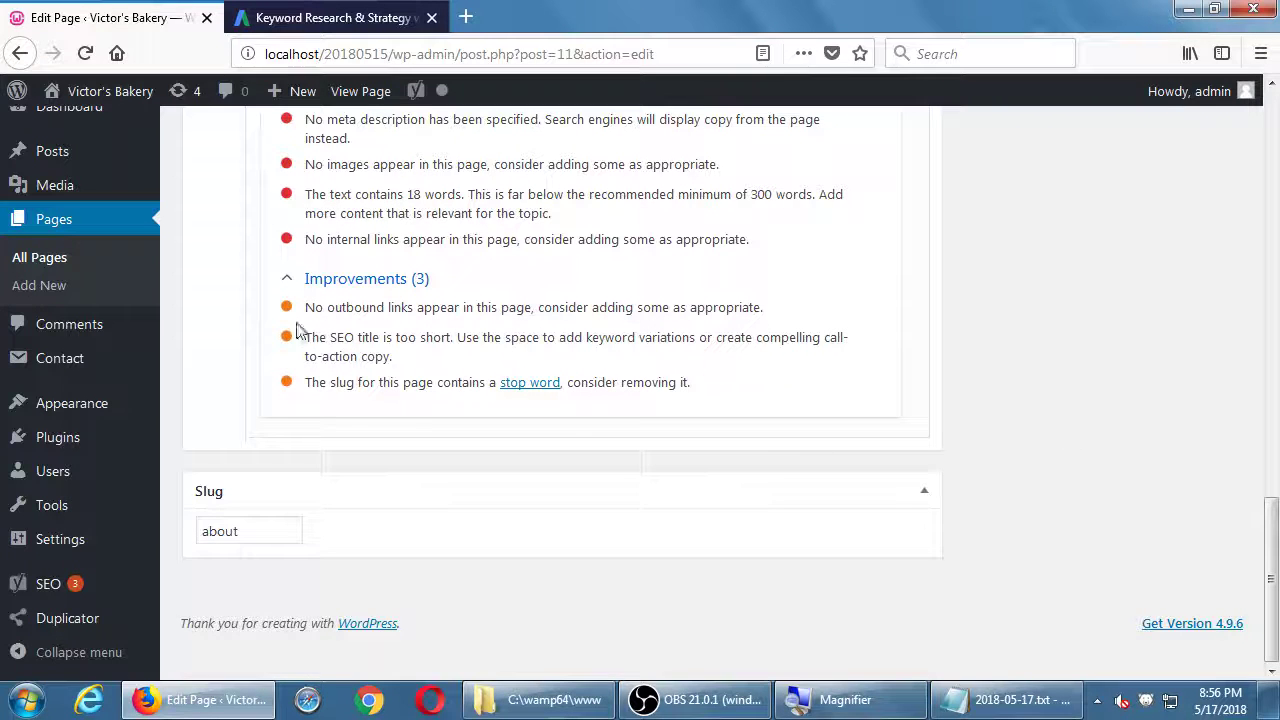
# Step: Reopen the About Us page from the page list, then show and hide the help text for Yoast's content analysis
pyautogui.click(14, 258)
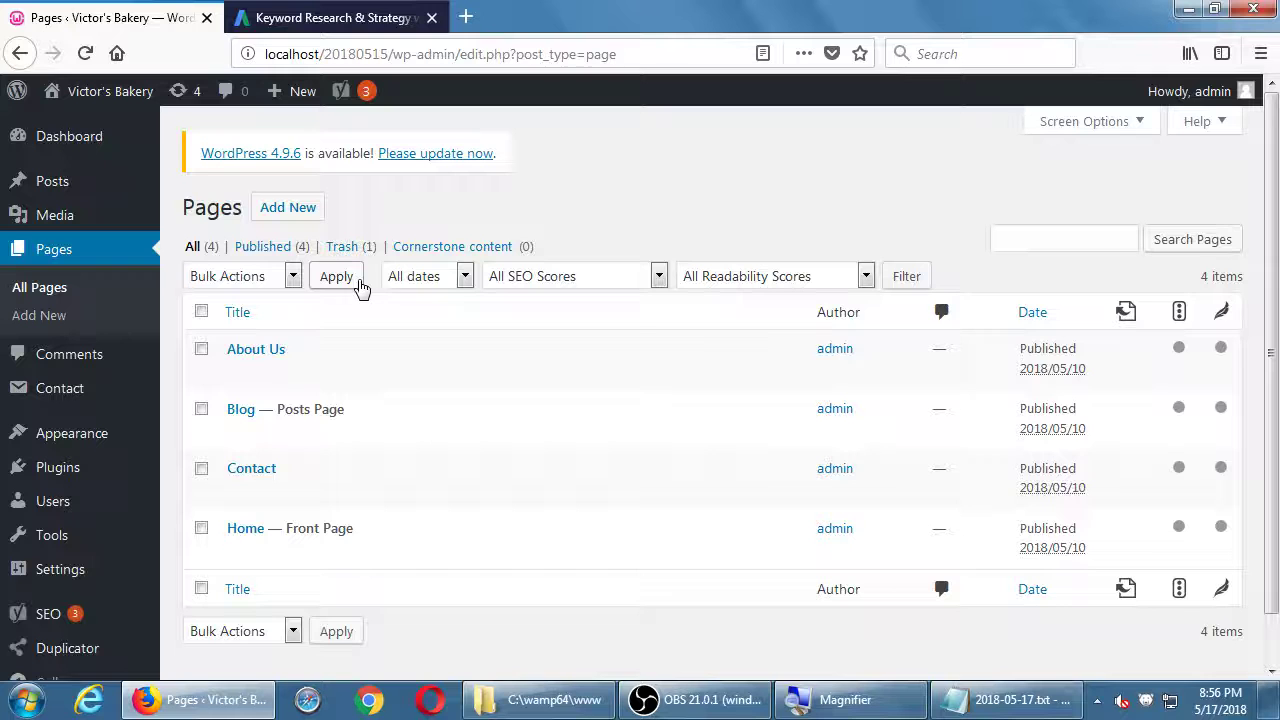
pyautogui.click(239, 374)
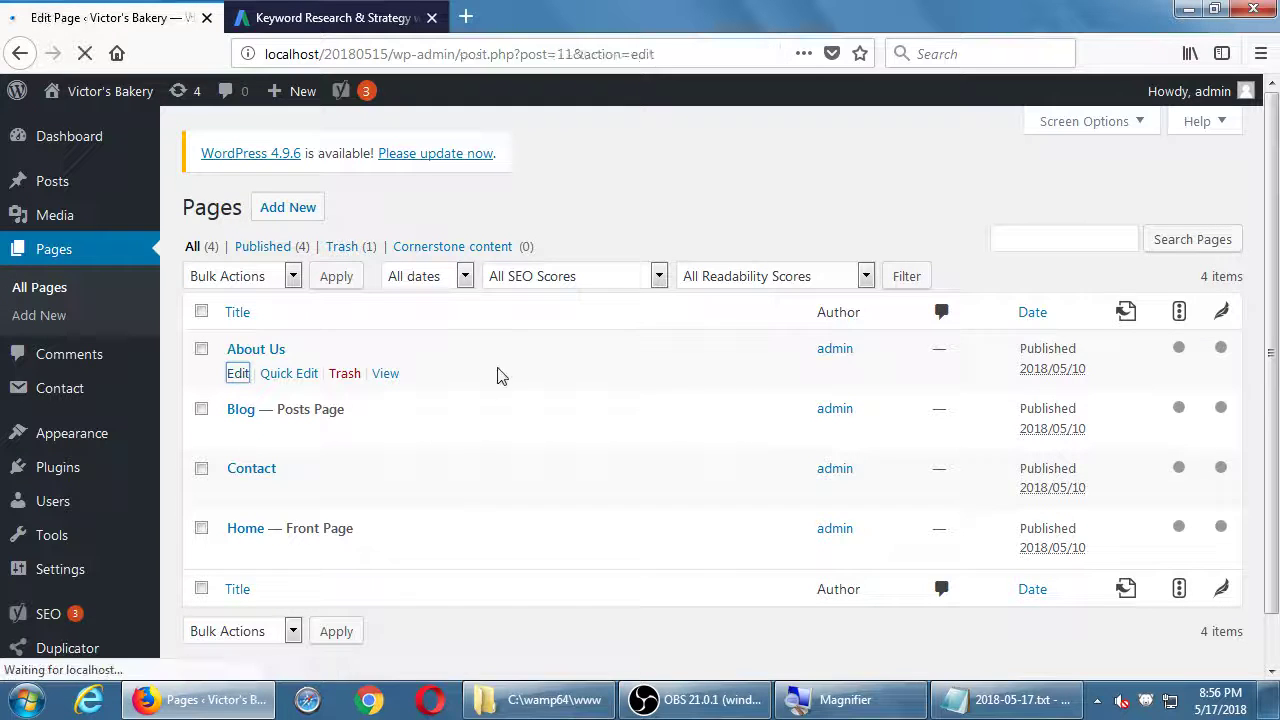
pyautogui.scroll(-10, 1134, 620)
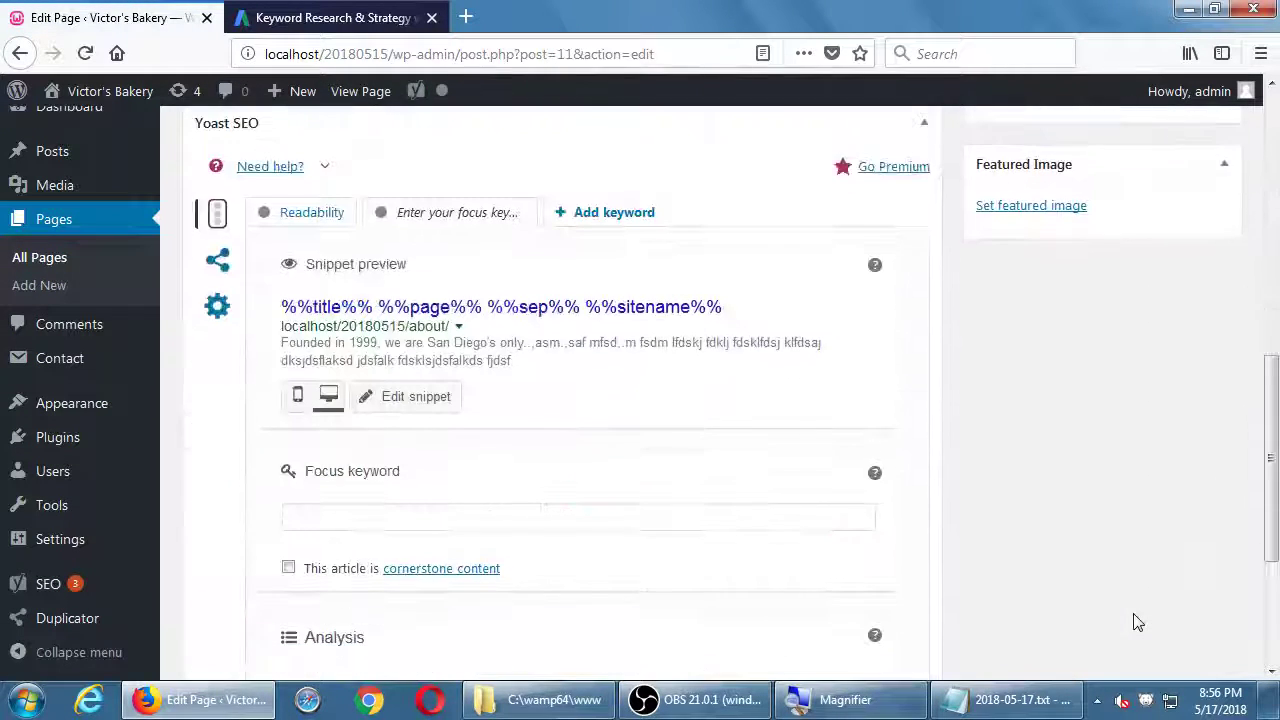
pyautogui.scroll(-3, 1134, 620)
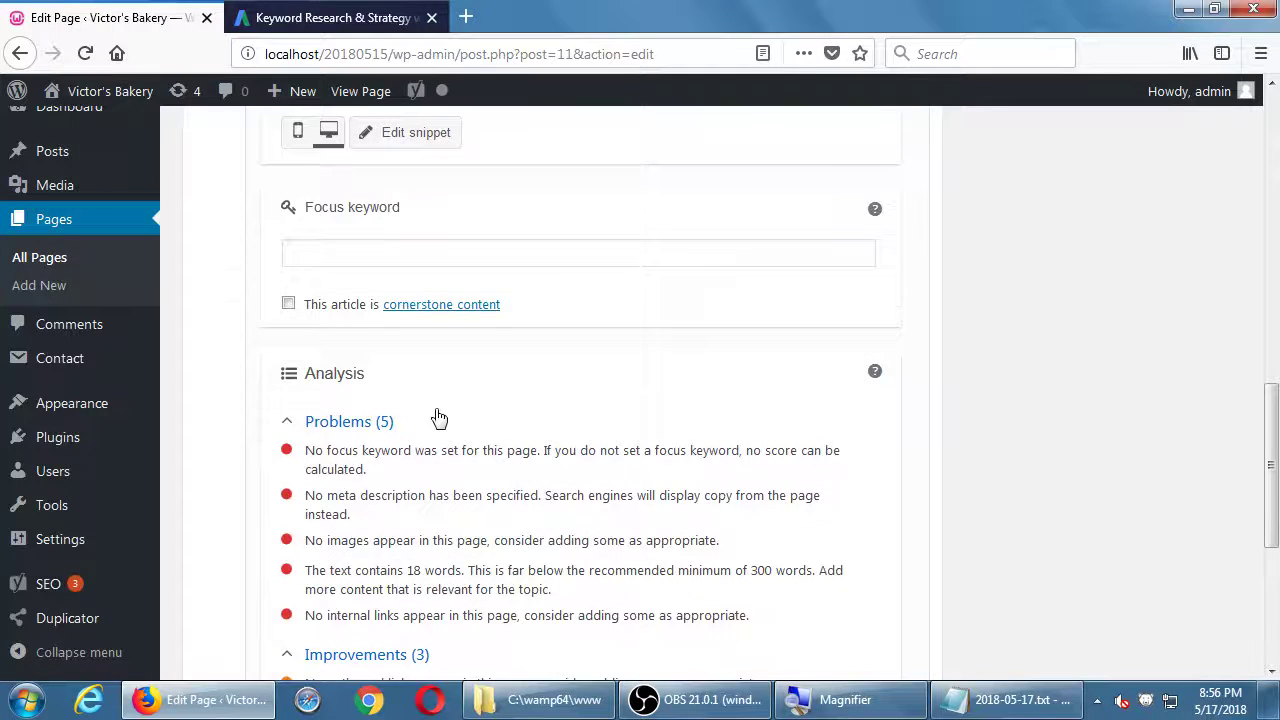
pyautogui.scroll(-2, 439, 418)
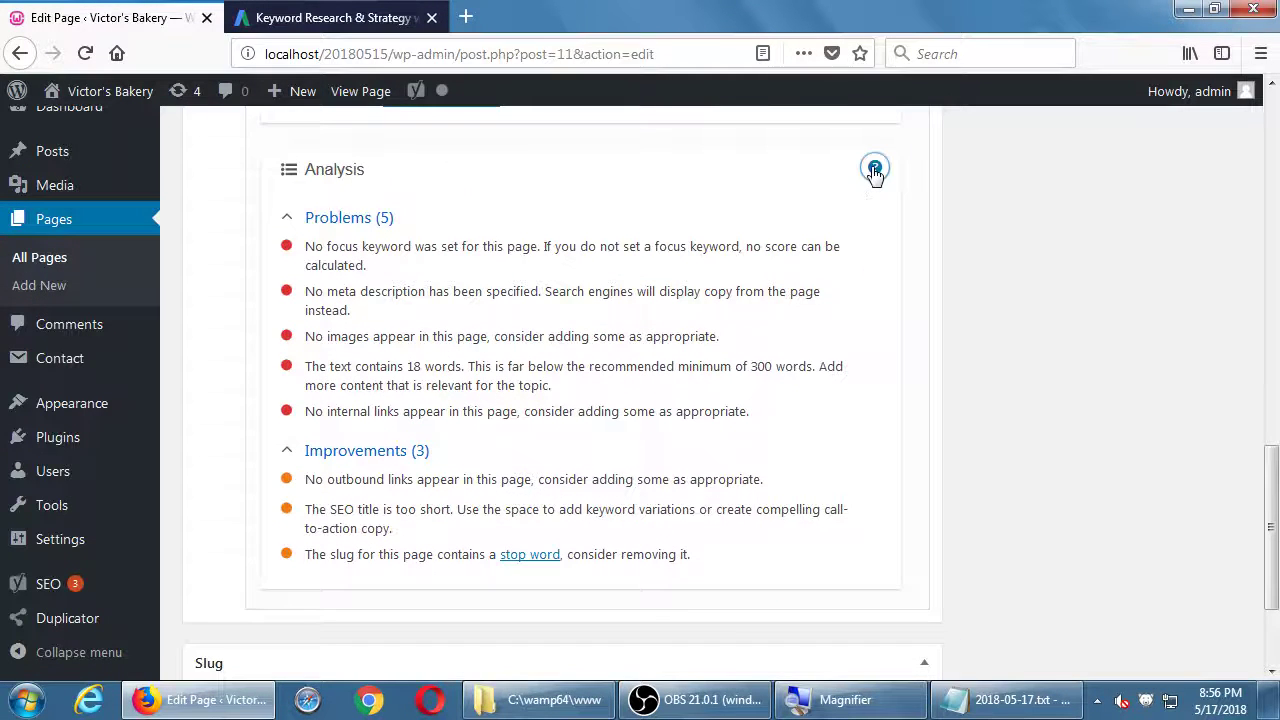
pyautogui.click(875, 170)
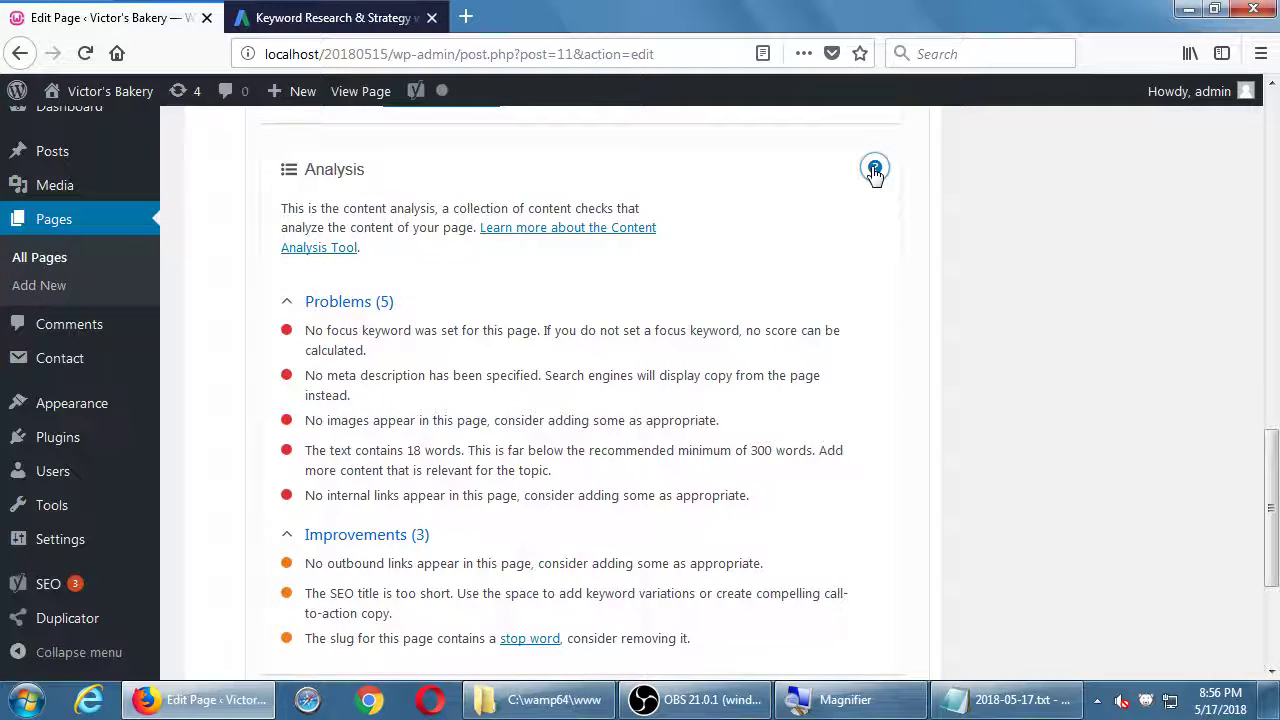
pyautogui.click(875, 170)
pyautogui.scroll(5, 1012, 425)
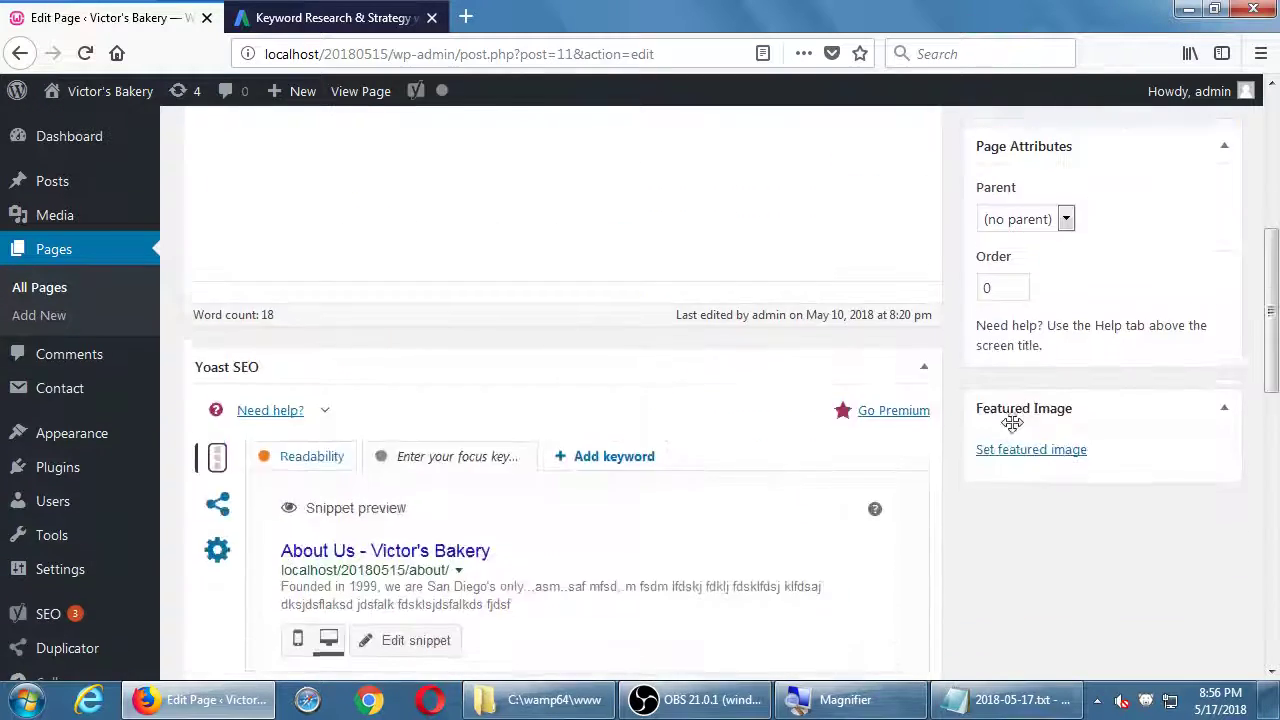
# Step: Review the About Us page's Readability analysis in Yoast SEO, then return to its focus keyword view and look over the page
pyautogui.scroll(-3, 1013, 427)
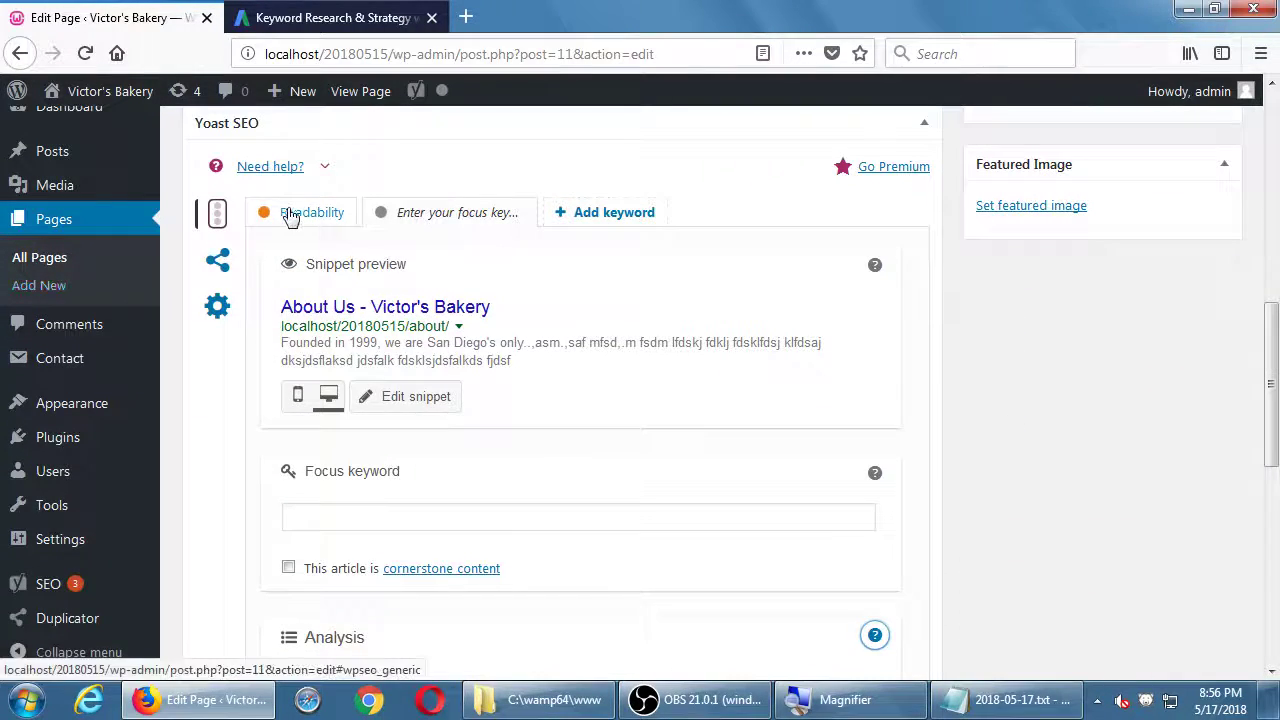
pyautogui.click(290, 217)
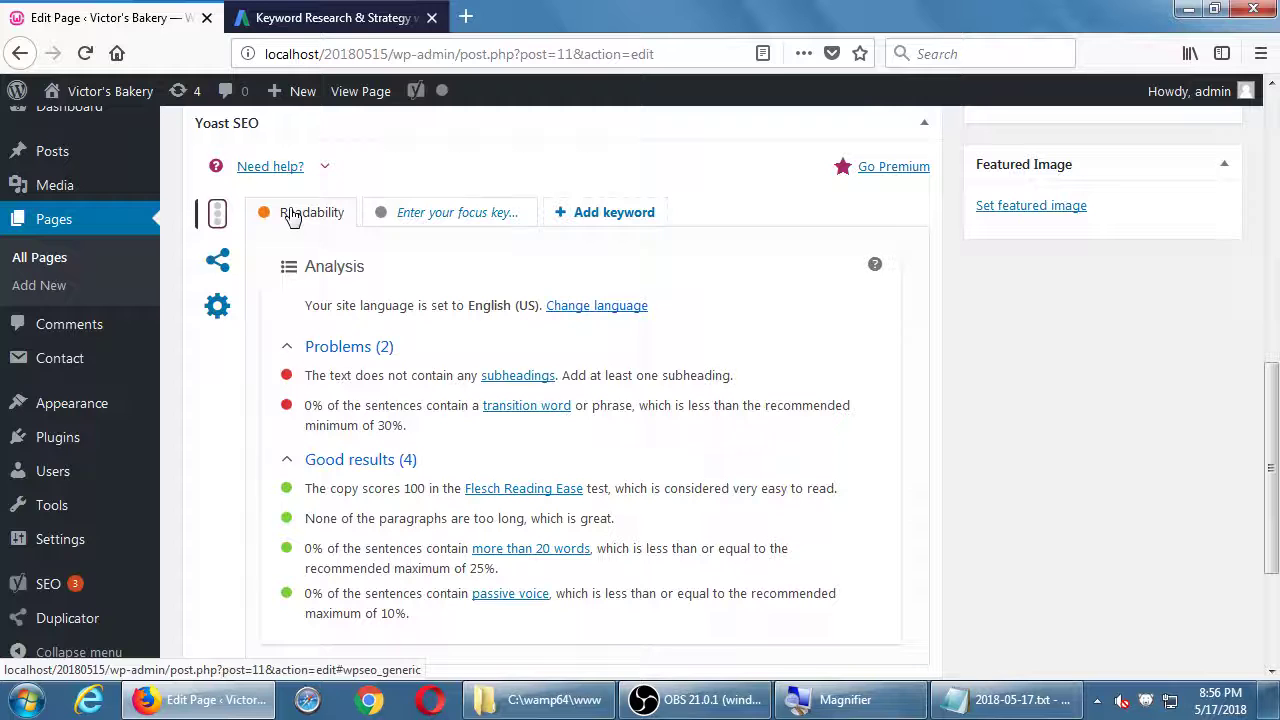
pyautogui.click(374, 219)
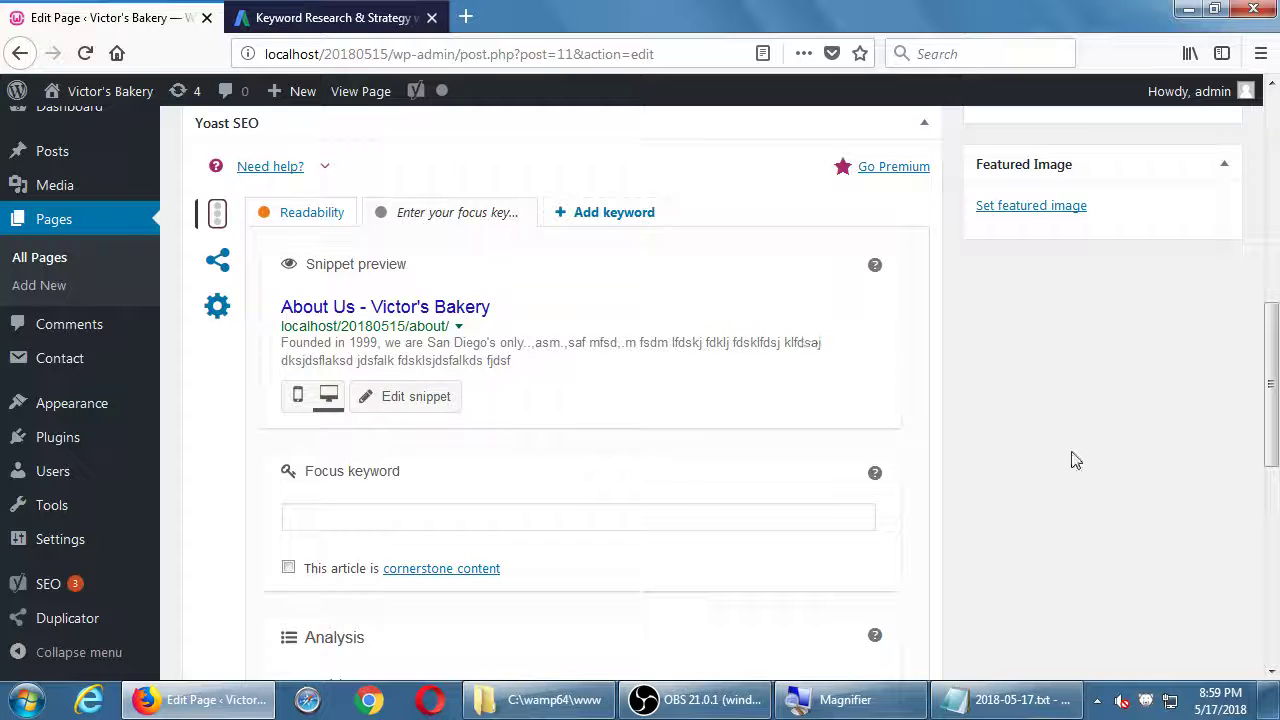
pyautogui.scroll(10, 1071, 460)
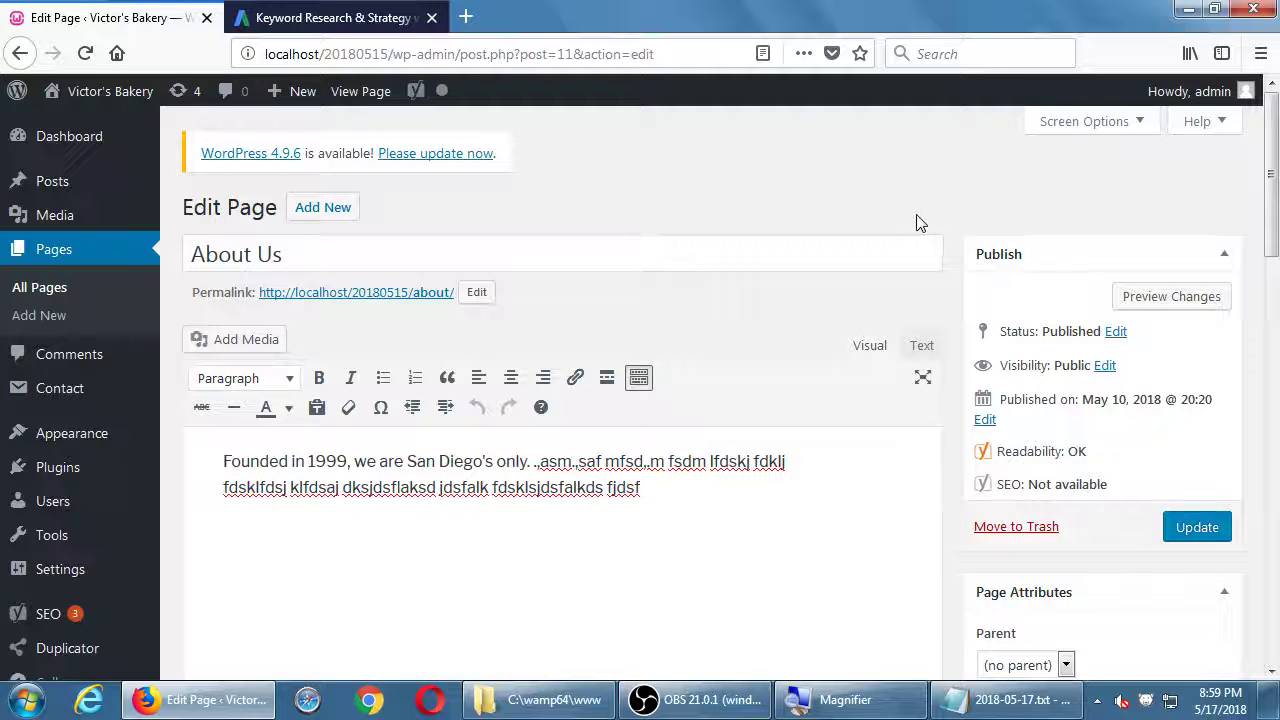
pyautogui.scroll(-3, 918, 215)
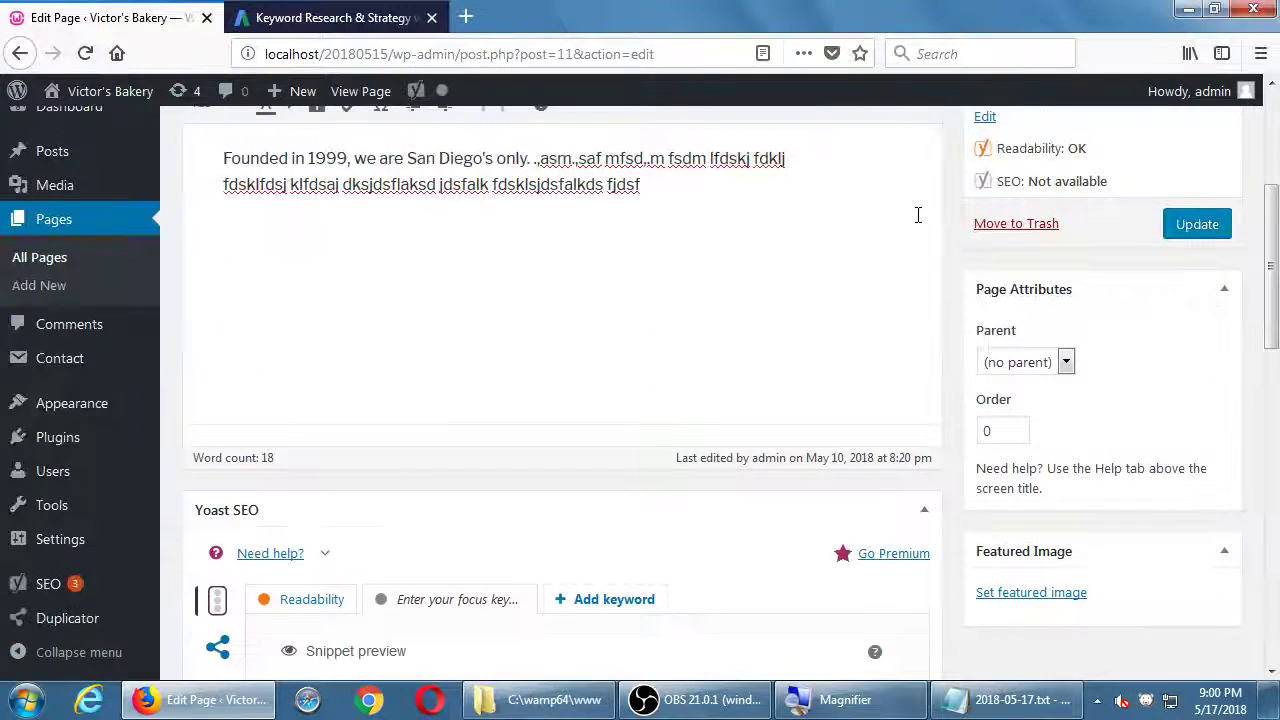
pyautogui.scroll(-4, 918, 215)
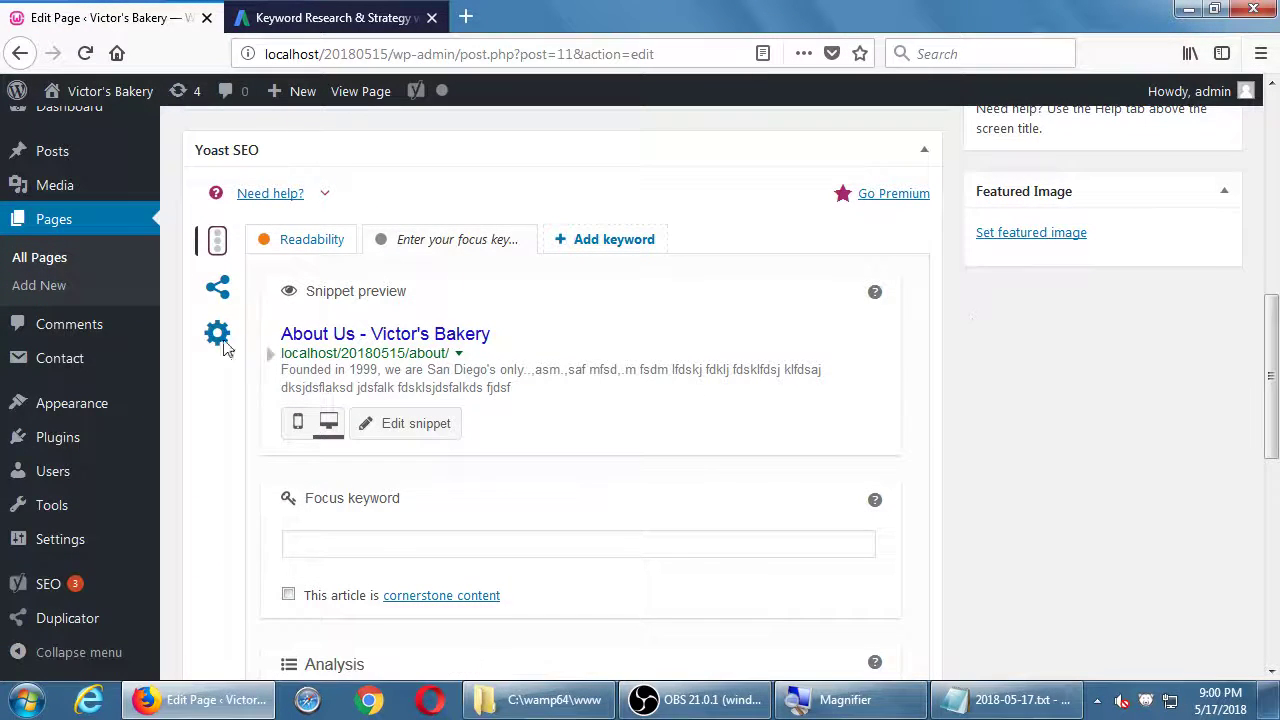
# Step: Show WordPress's built-in help for the page editing screen, then hide it
pyautogui.scroll(4, 1012, 520)
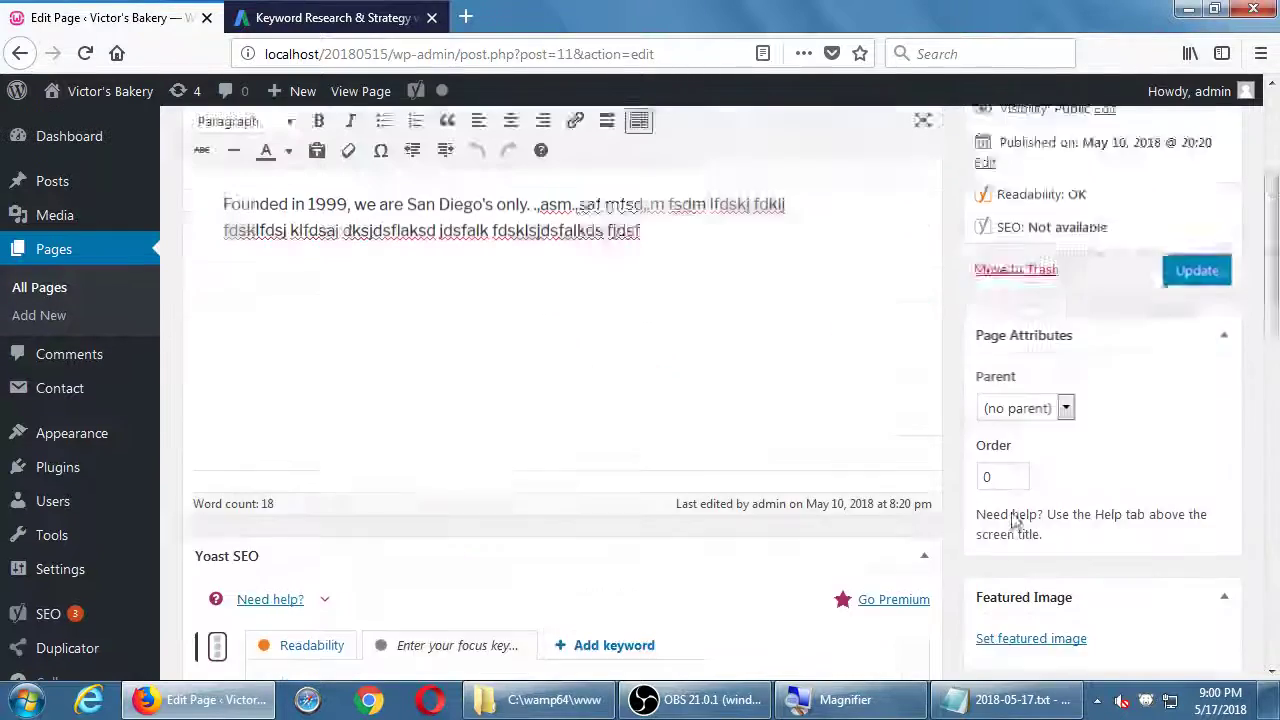
pyautogui.scroll(3, 1010, 500)
pyautogui.click(1203, 121)
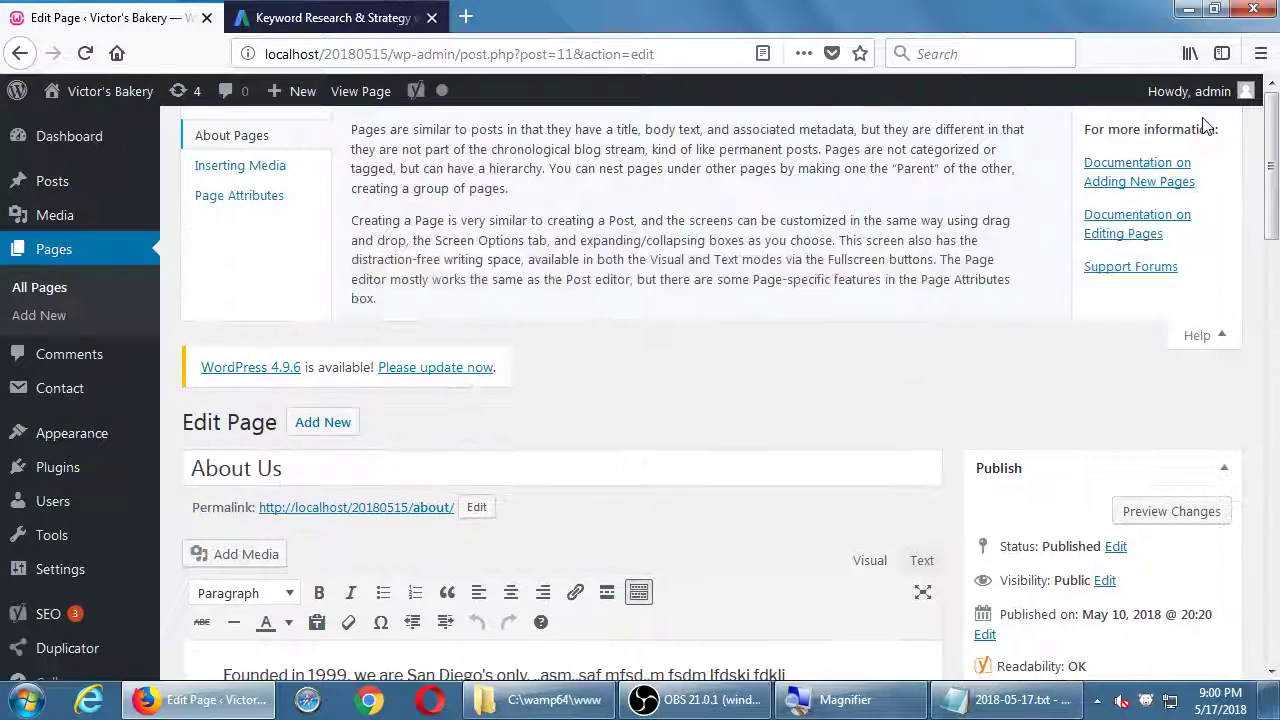
pyautogui.click(1197, 335)
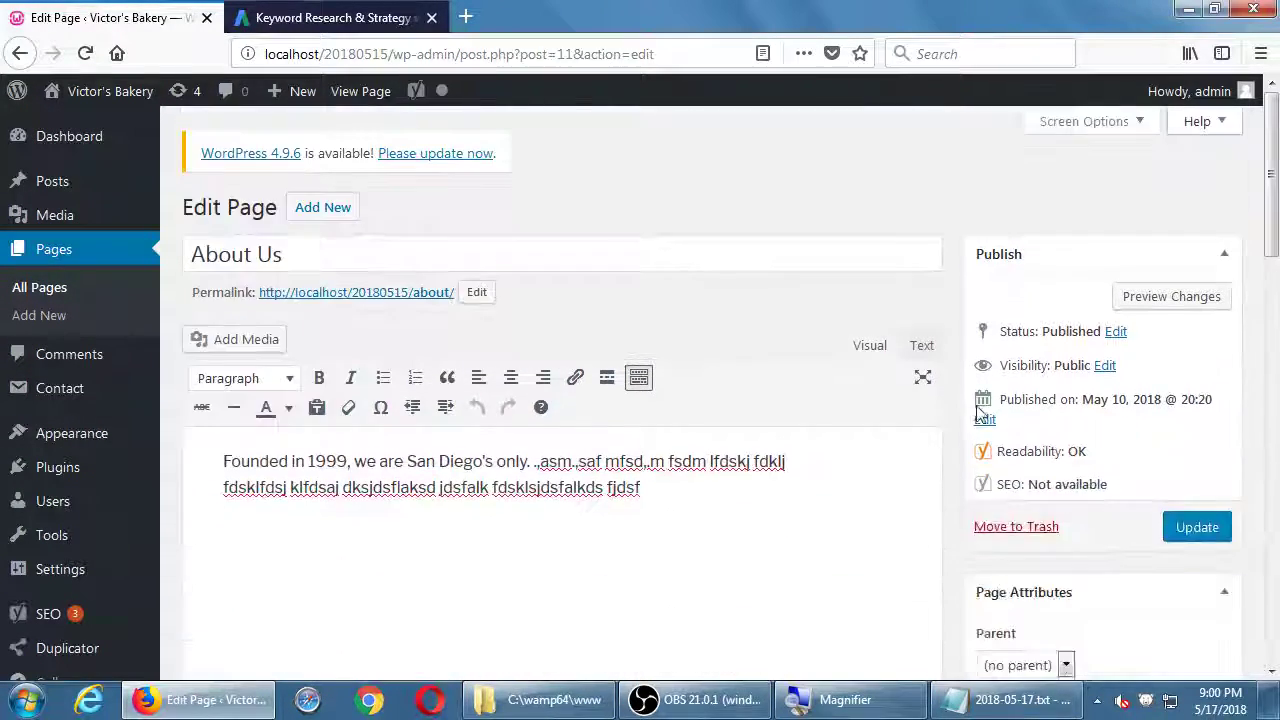
# Step: Show the snippet preview's help text, then view Yoast SEO's video tutorial and support information
pyautogui.scroll(-7, 980, 415)
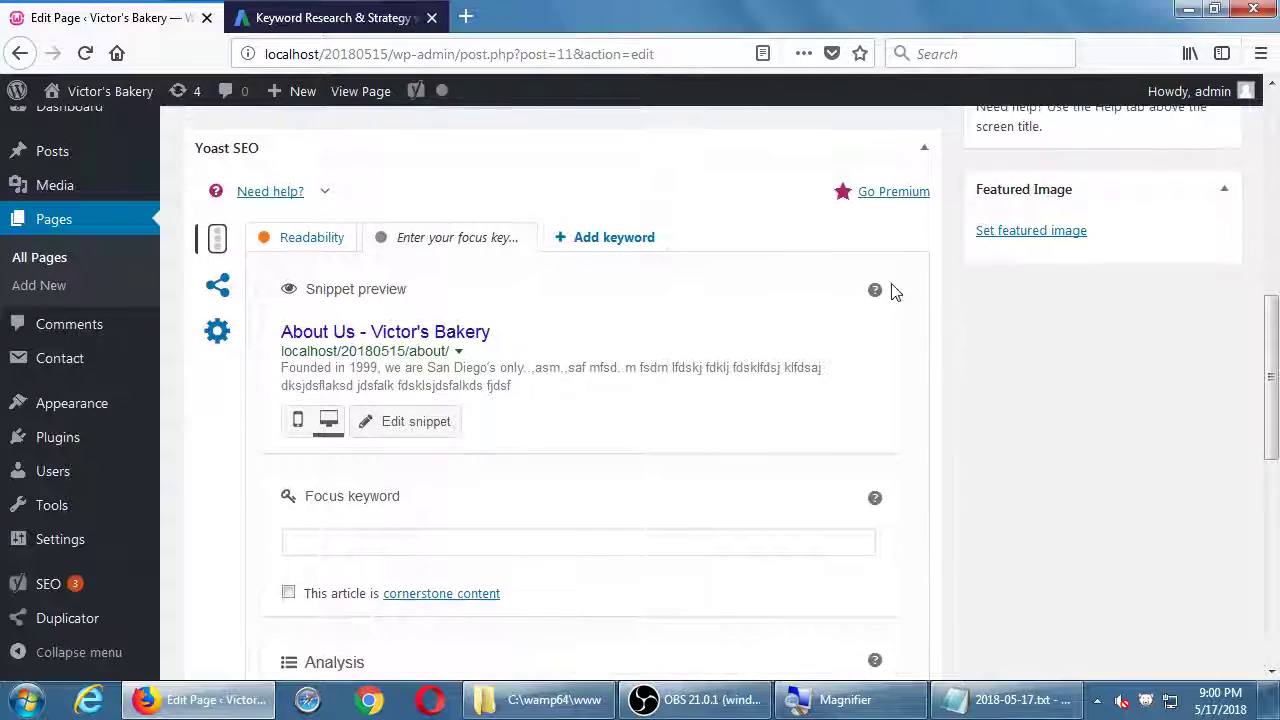
pyautogui.click(875, 291)
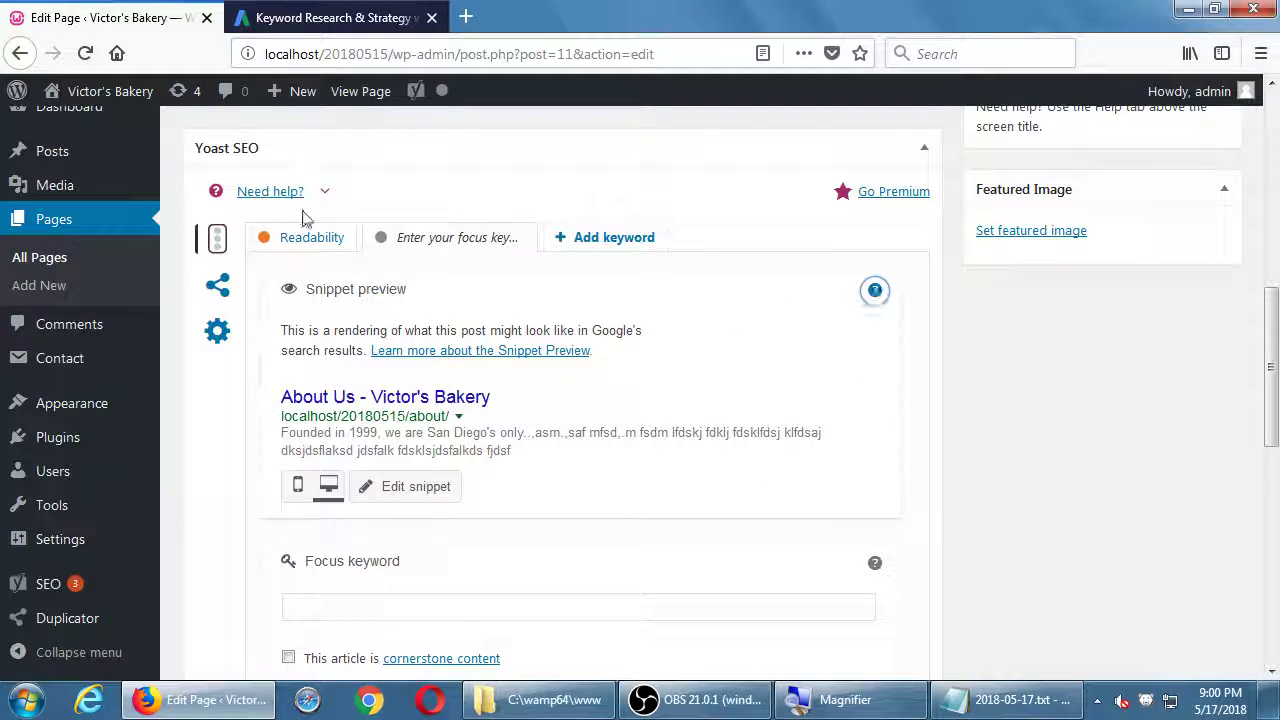
pyautogui.click(253, 193)
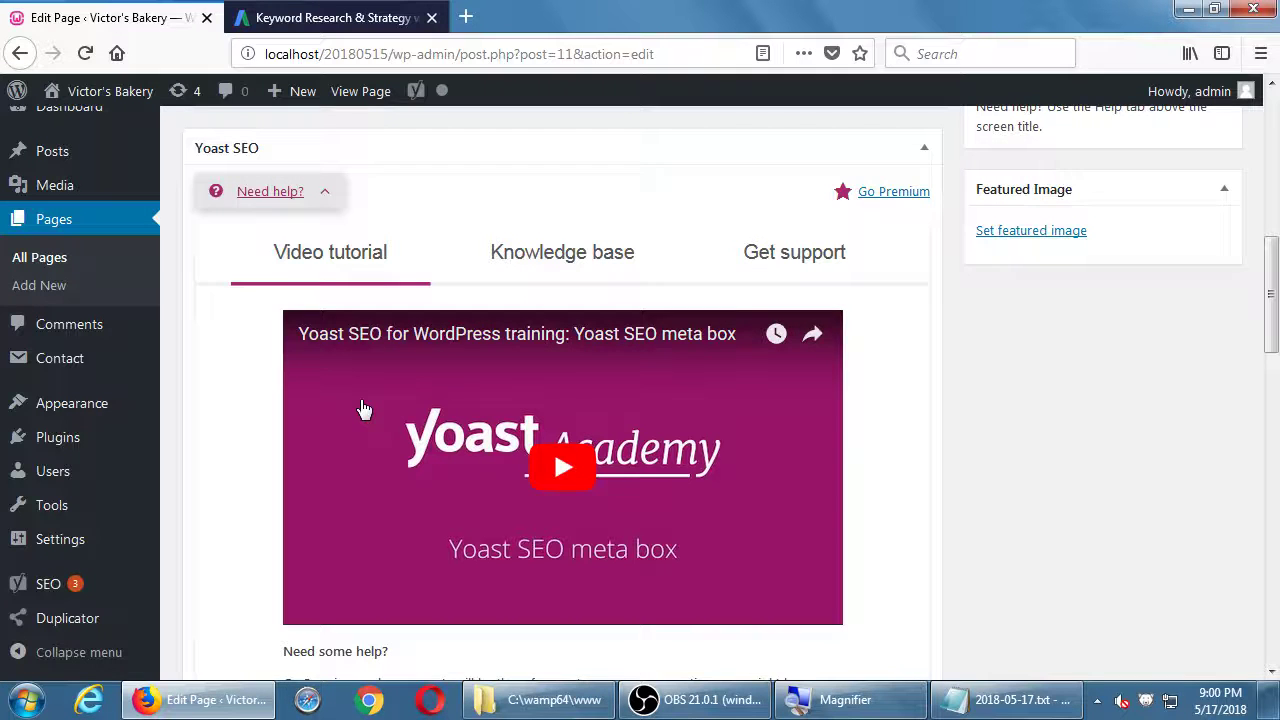
pyautogui.click(768, 252)
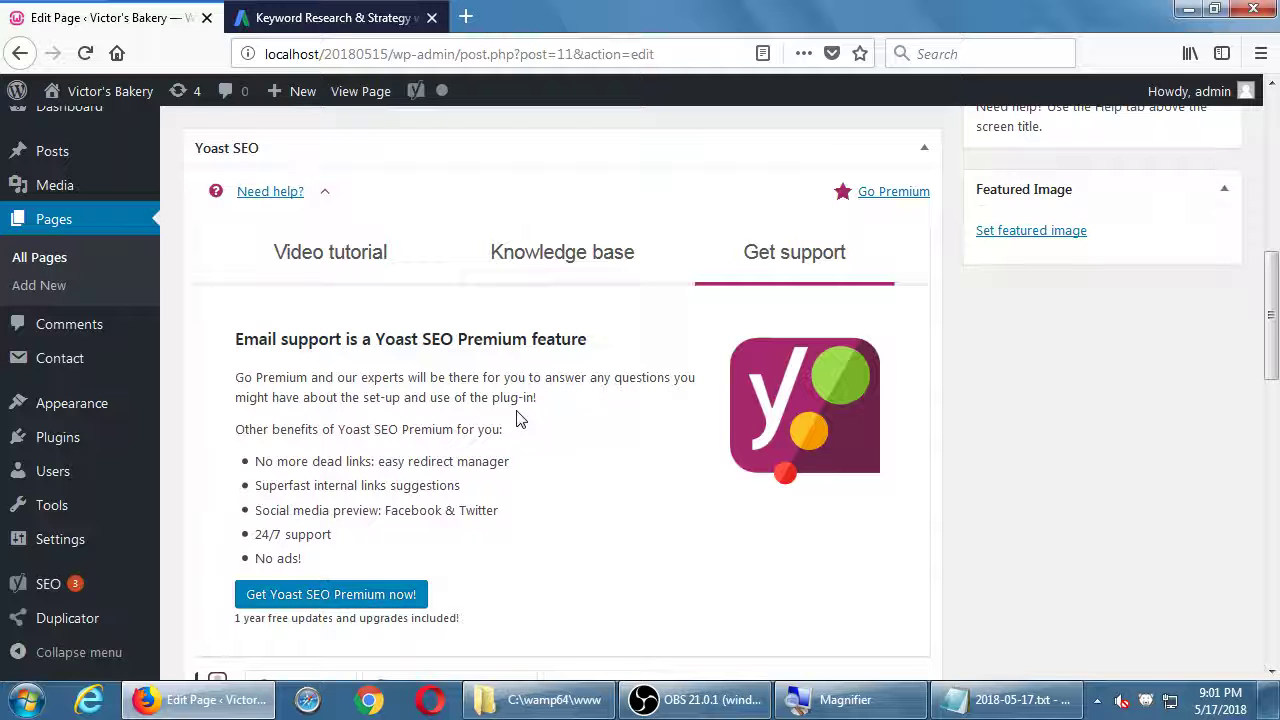
# Step: Check the date and time in the system's calendar and clock, then dismiss it
pyautogui.scroll(1, 1047, 530)
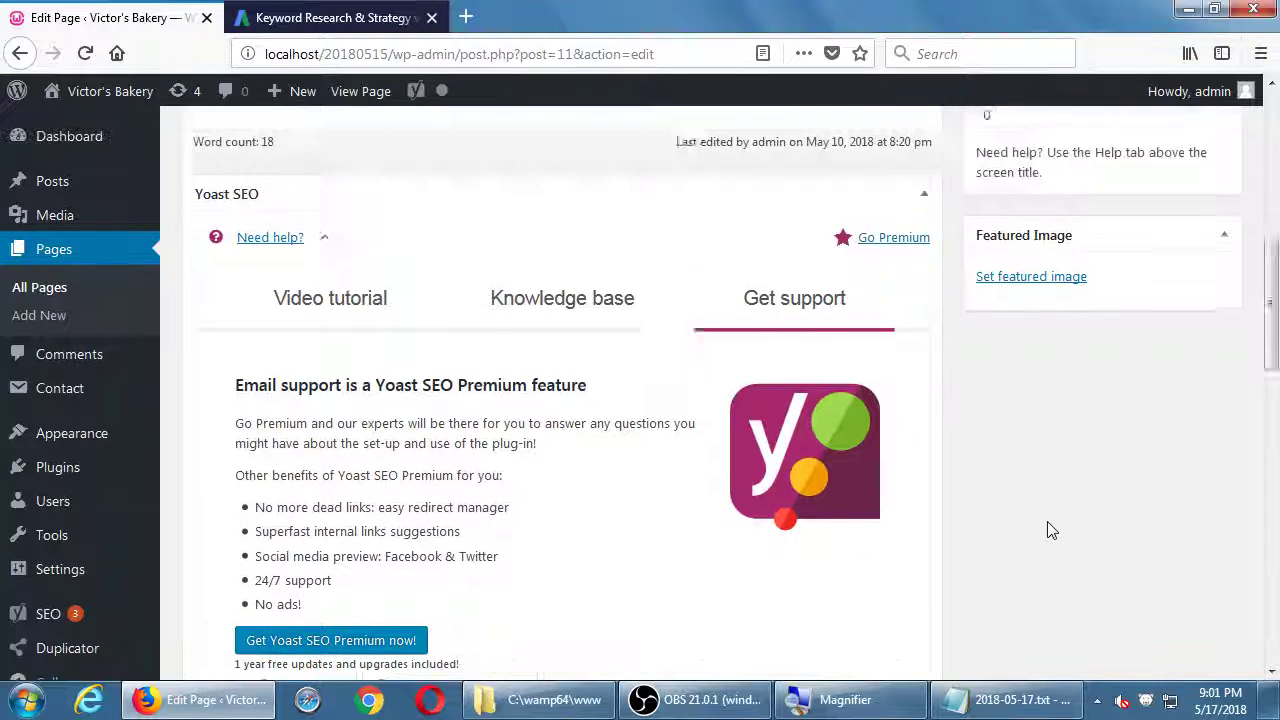
pyautogui.scroll(15, 1047, 530)
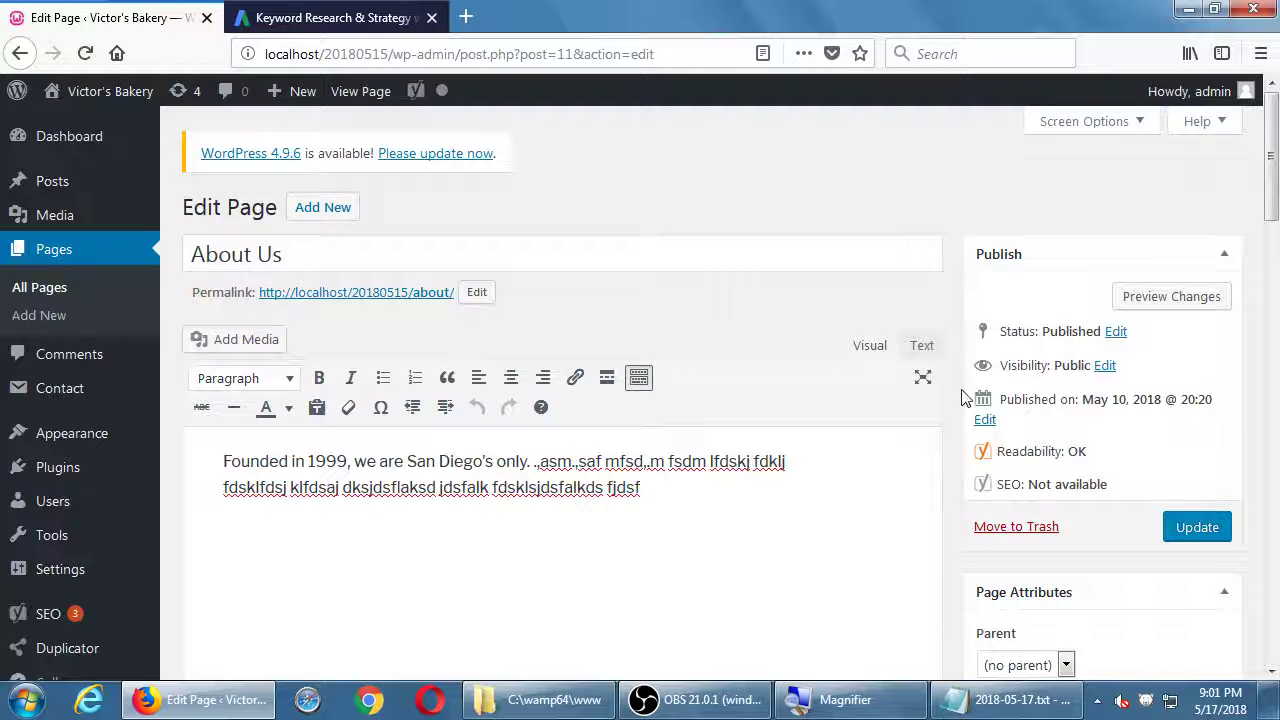
pyautogui.click(1222, 700)
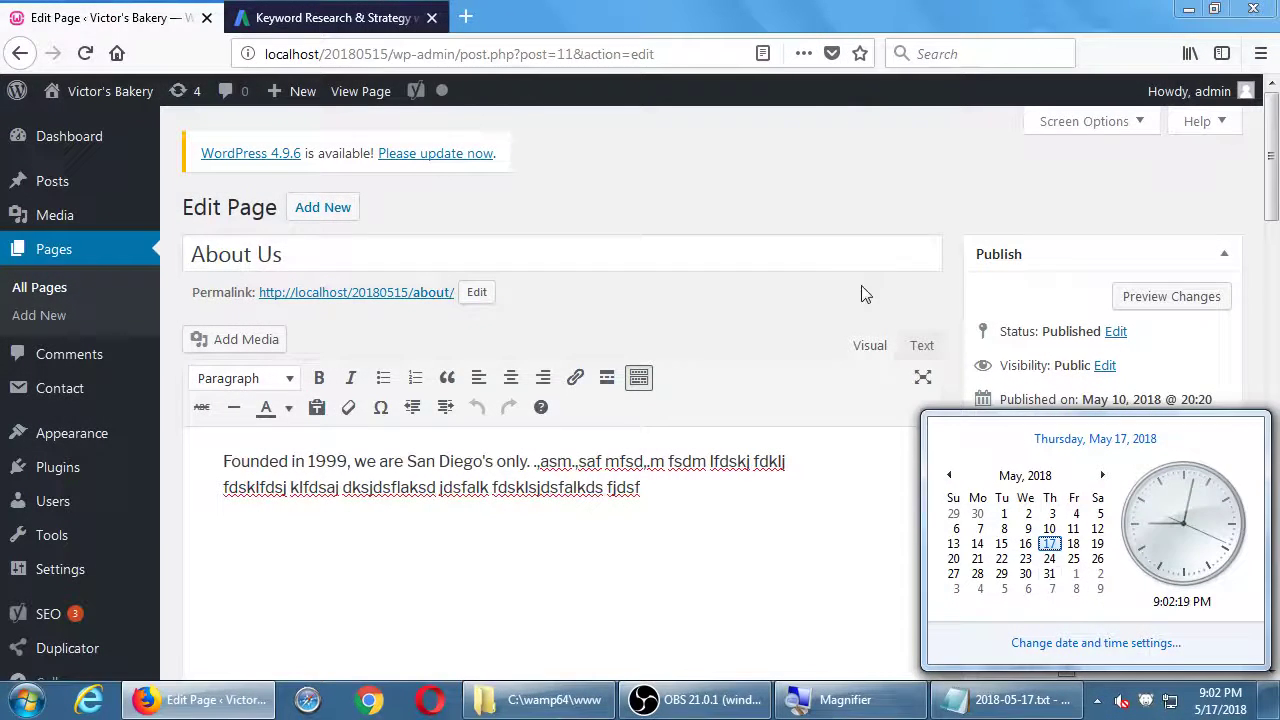
pyautogui.click(829, 193)
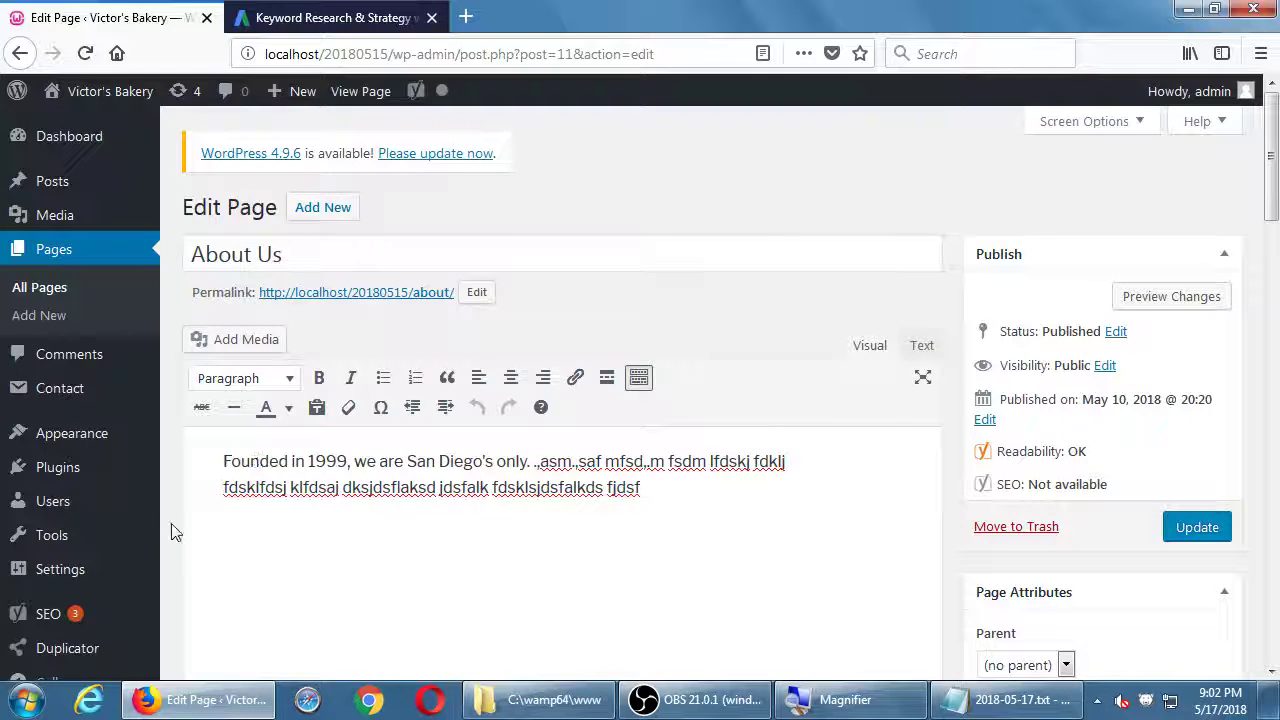
# Step: Open the site's Permalink Settings from the general settings and close the Keyword Research & Strategy page in the browser
pyautogui.scroll(-5, 173, 531)
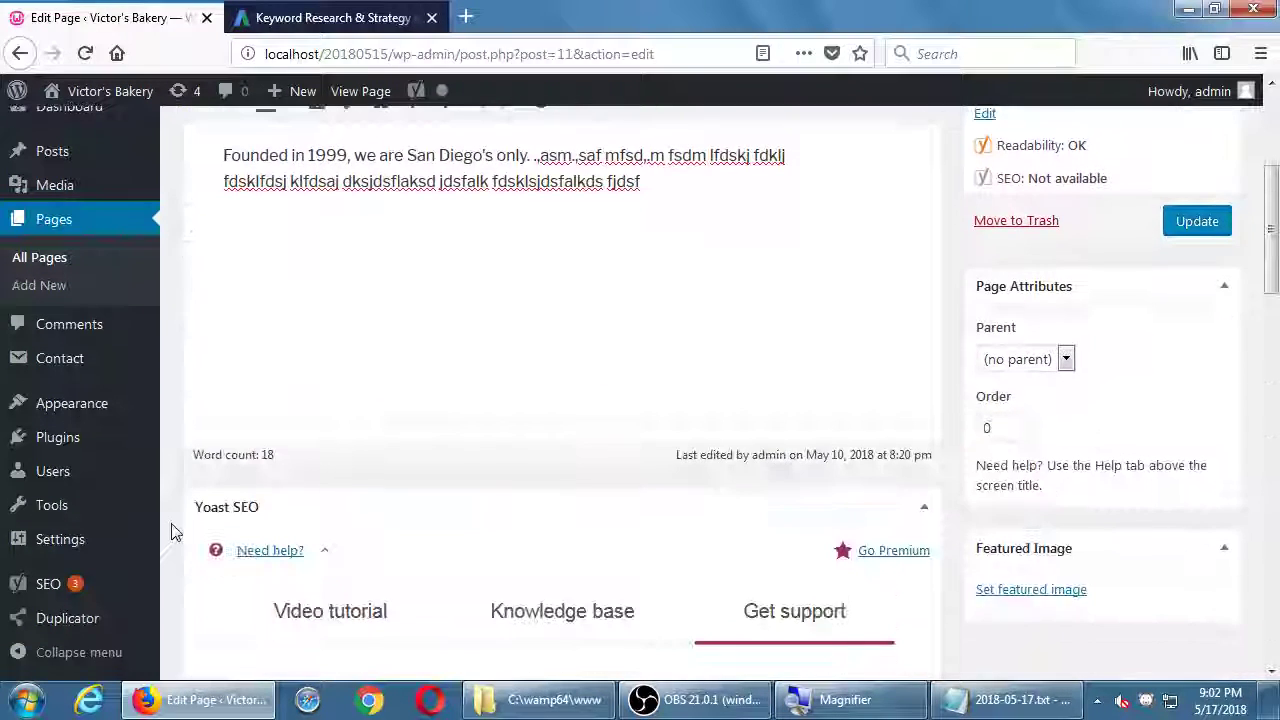
pyautogui.click(82, 541)
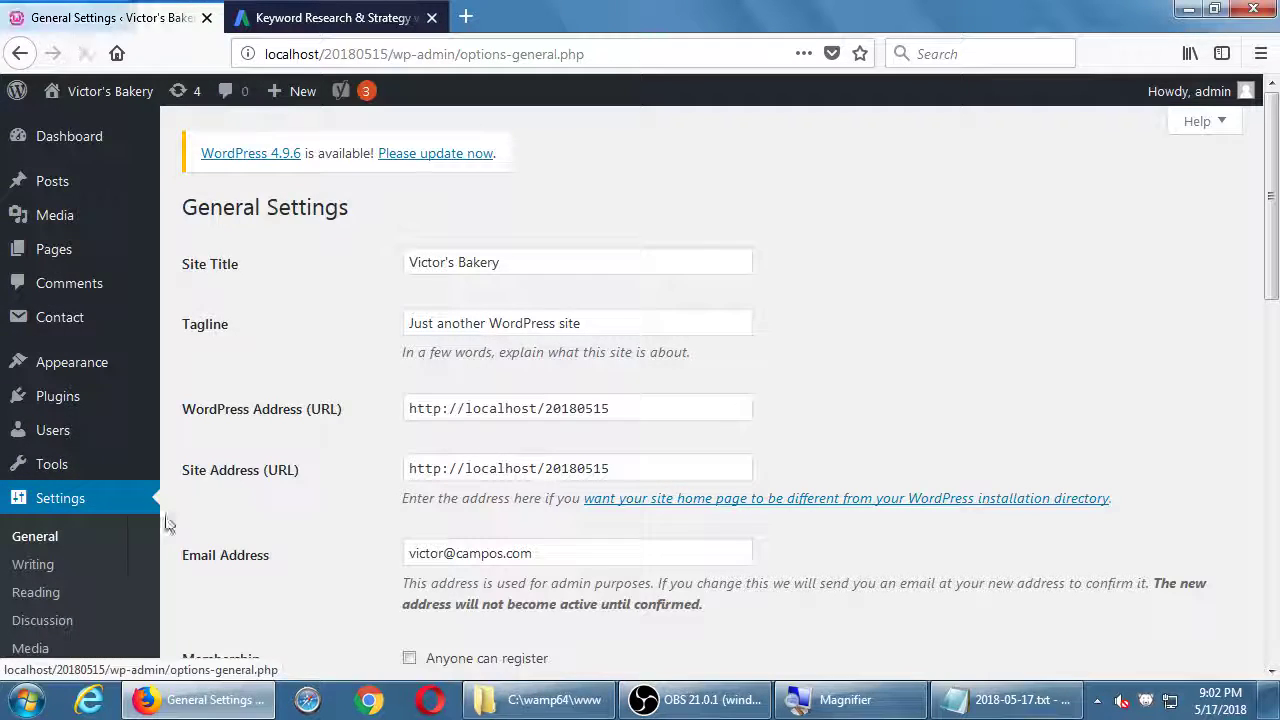
pyautogui.scroll(-10, 215, 513)
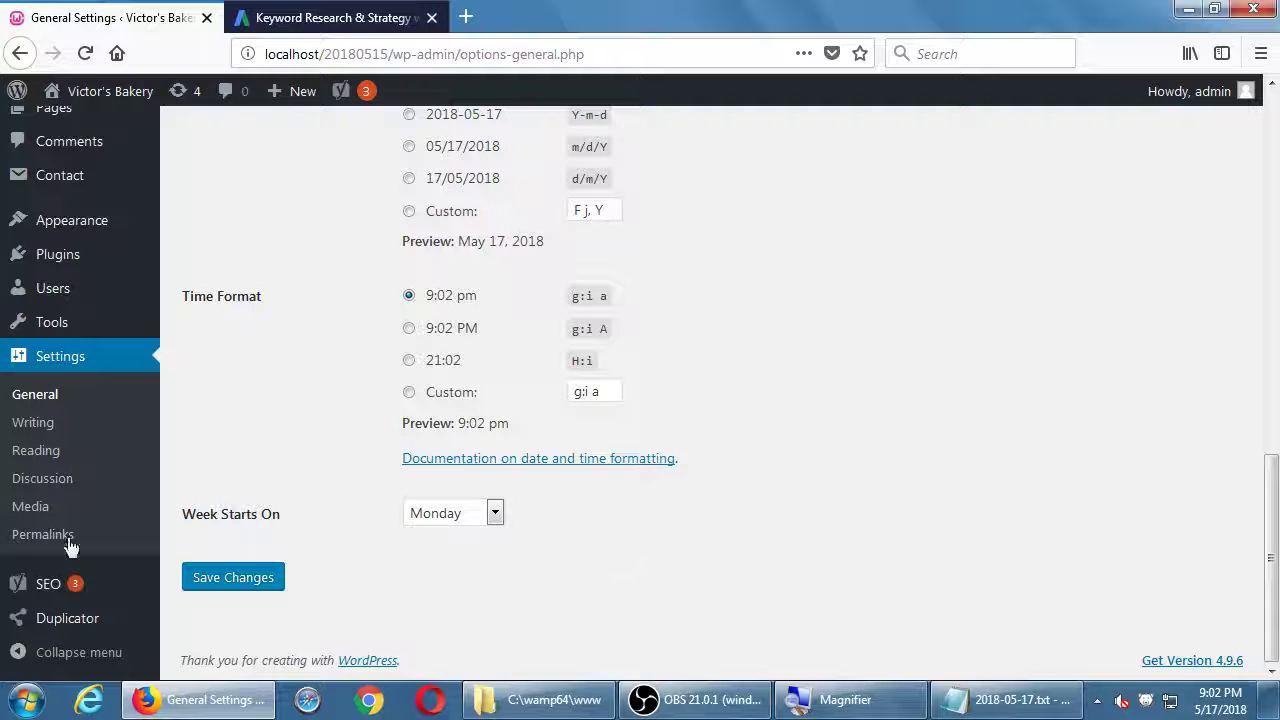
pyautogui.click(38, 535)
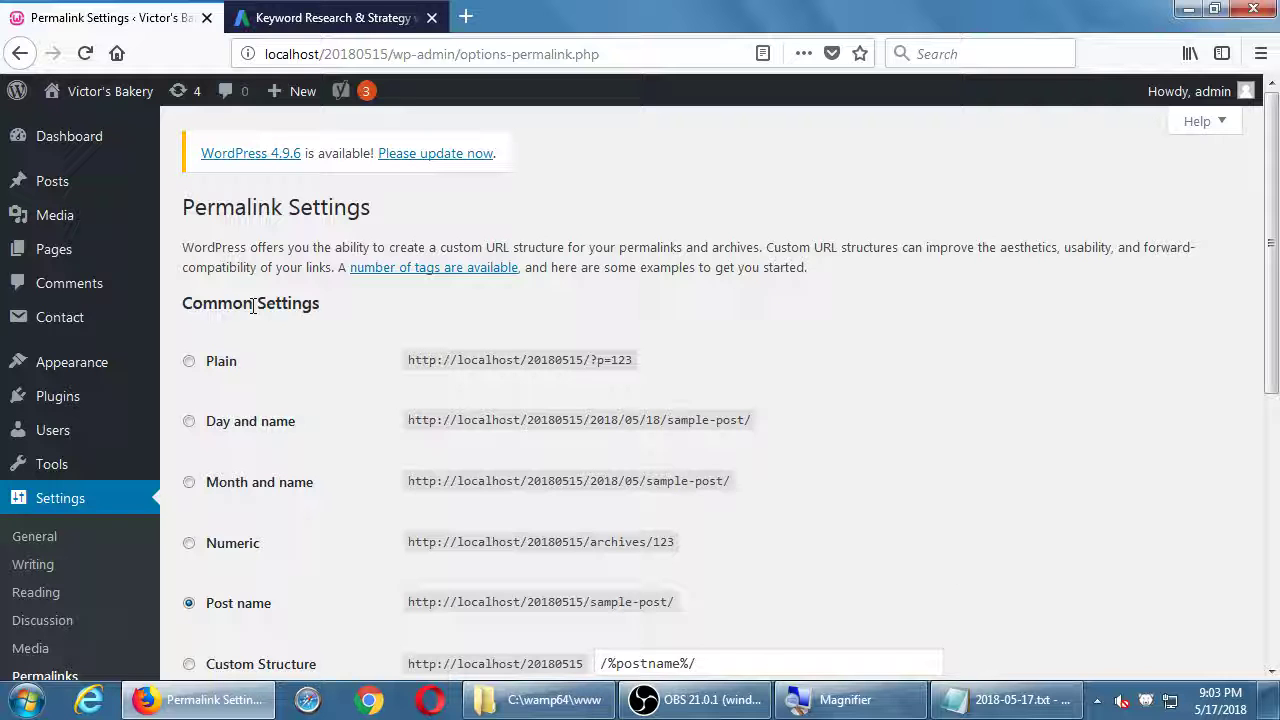
pyautogui.moveTo(130, 250)
pyautogui.click(432, 18)
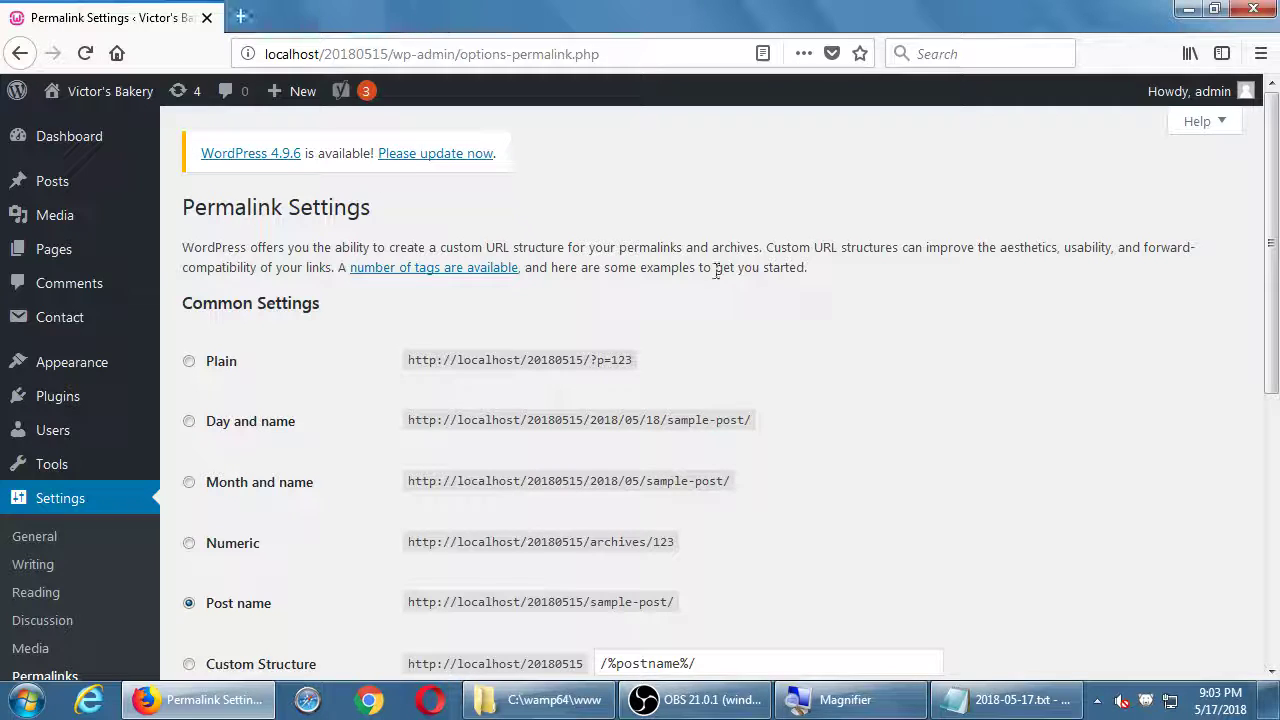